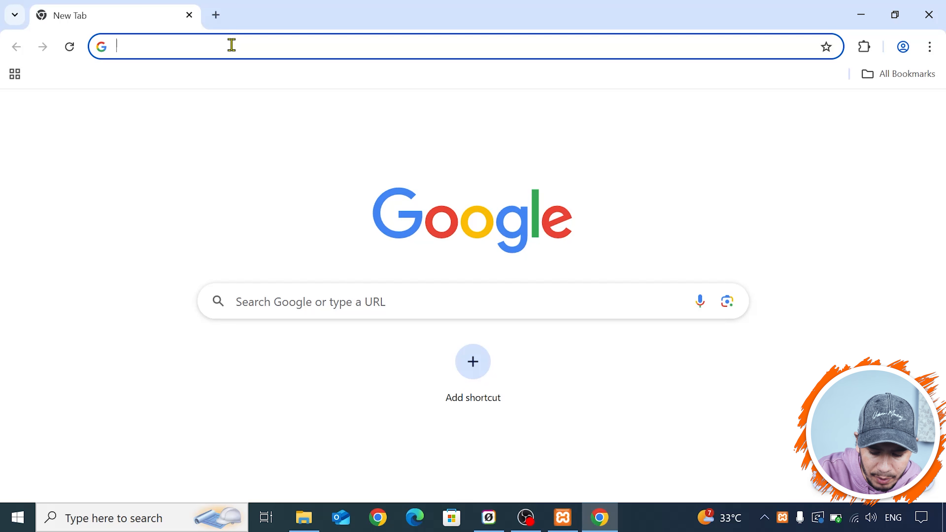
- Start the local site's web address with localhost/
{"action": "type", "text": "lo"}
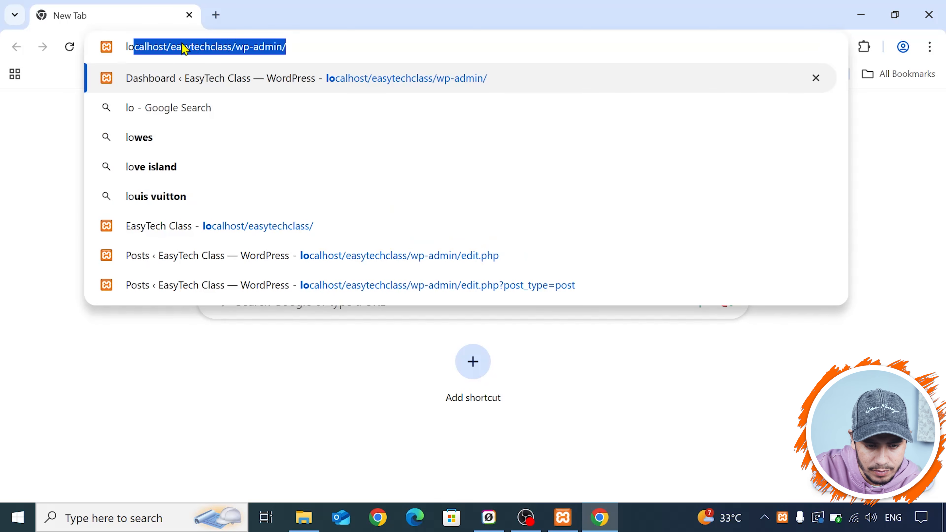
{"action": "type", "text": "calhost"}
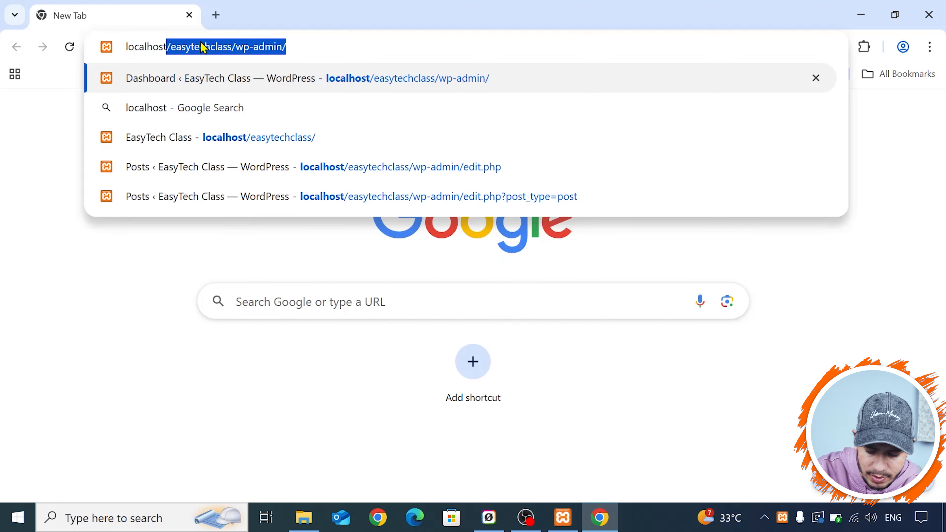
{"action": "type", "text": "/"}
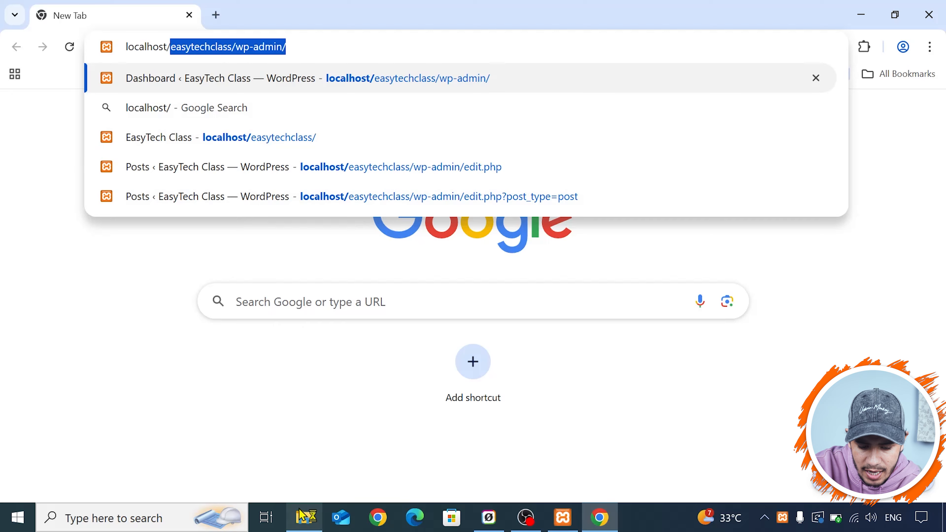
- Switch to File Explorer and open the xampp folder on Local Disk (C:)
{"action": "left_click", "coordinate": [303, 517]}
{"action": "scroll", "coordinate": [86, 259], "scroll_direction": "down", "scroll_amount": 7}
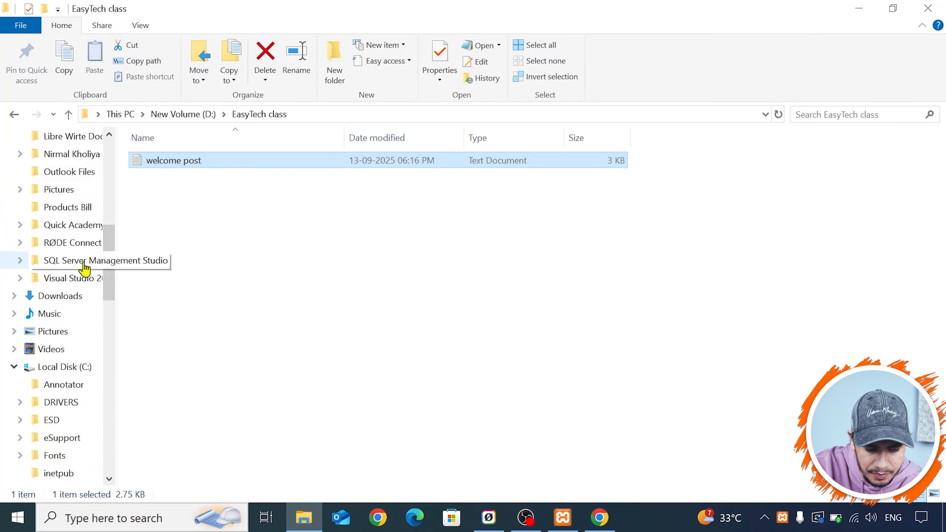
{"action": "left_click", "coordinate": [14, 368]}
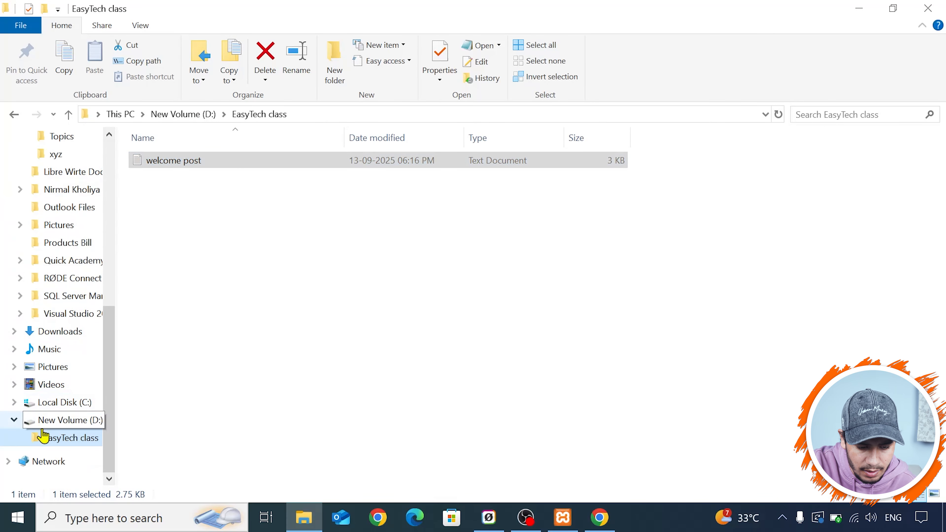
{"action": "left_click", "coordinate": [35, 403]}
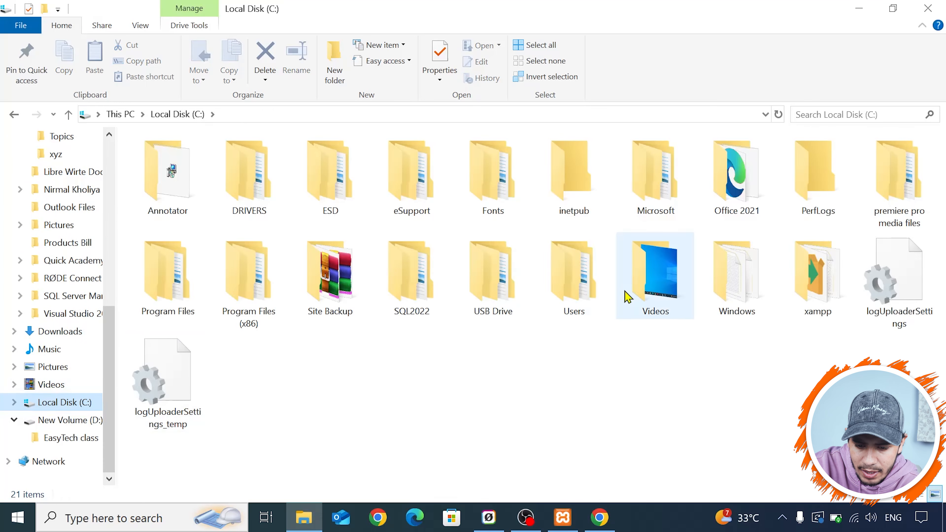
{"action": "left_click", "coordinate": [822, 275]}
{"action": "double_click", "coordinate": [822, 275]}
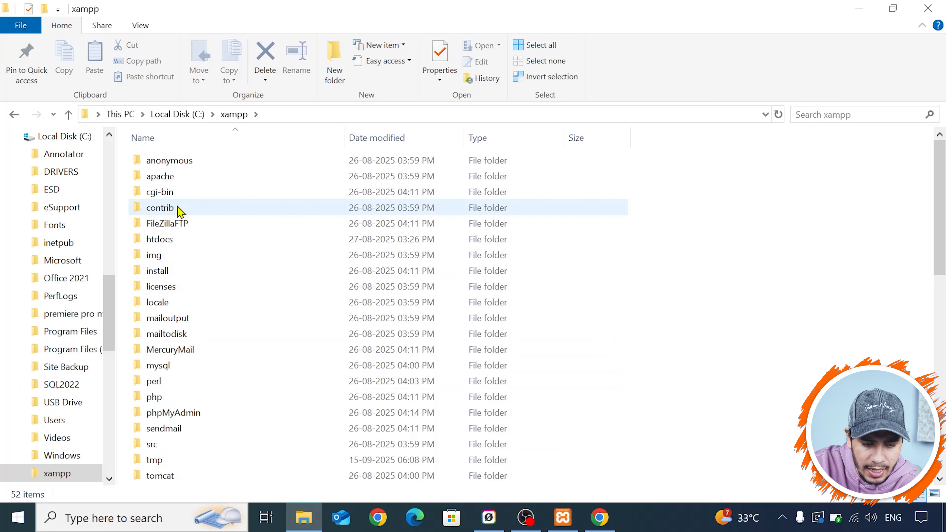
- View the WordPress files in the easytechclass folder inside htdocs, and return to htdocs
{"action": "double_click", "coordinate": [160, 243]}
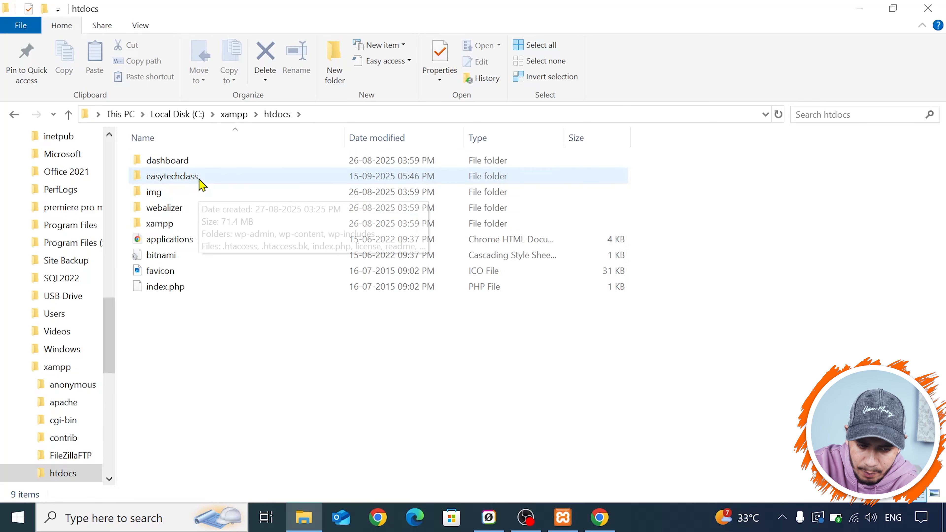
{"action": "double_click", "coordinate": [200, 183]}
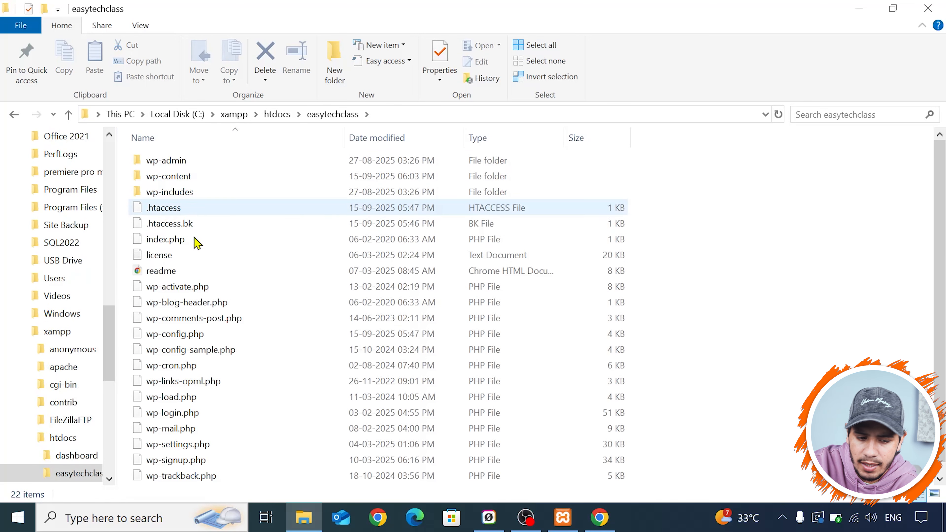
{"action": "left_click", "coordinate": [269, 118]}
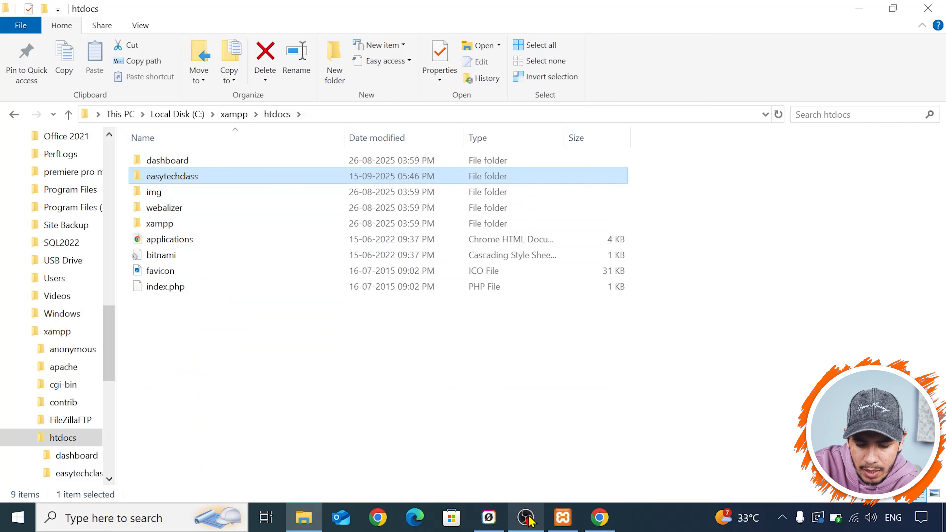
{"action": "mouse_move", "coordinate": [566, 523]}
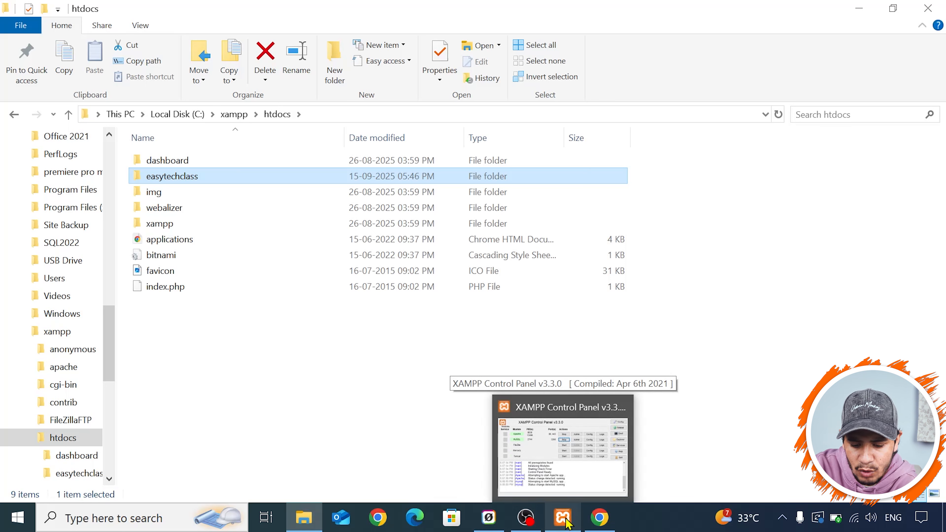
- Switch back to Chrome and go to localhost/easytechclass/wp-admin/
{"action": "left_click", "coordinate": [598, 520]}
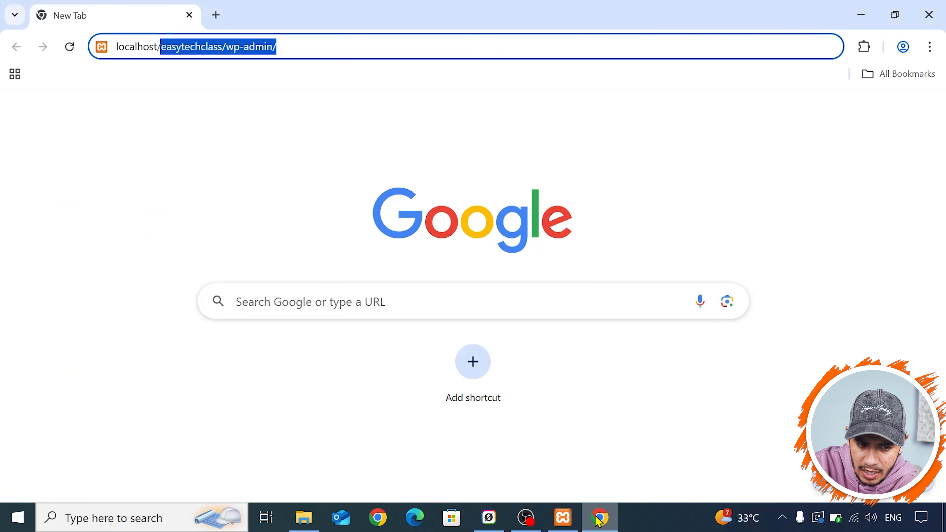
{"action": "left_click", "coordinate": [243, 51]}
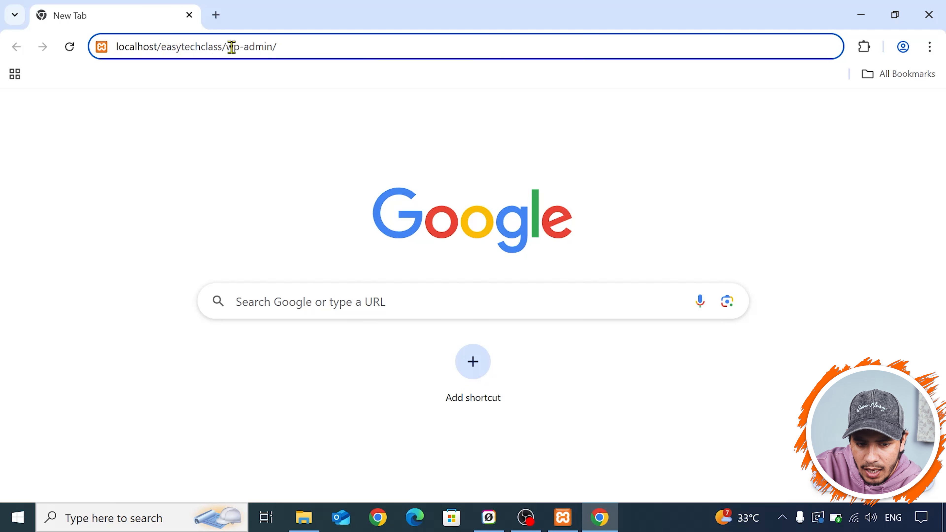
{"action": "left_click_drag", "start_coordinate": [227, 46], "coordinate": [313, 49]}
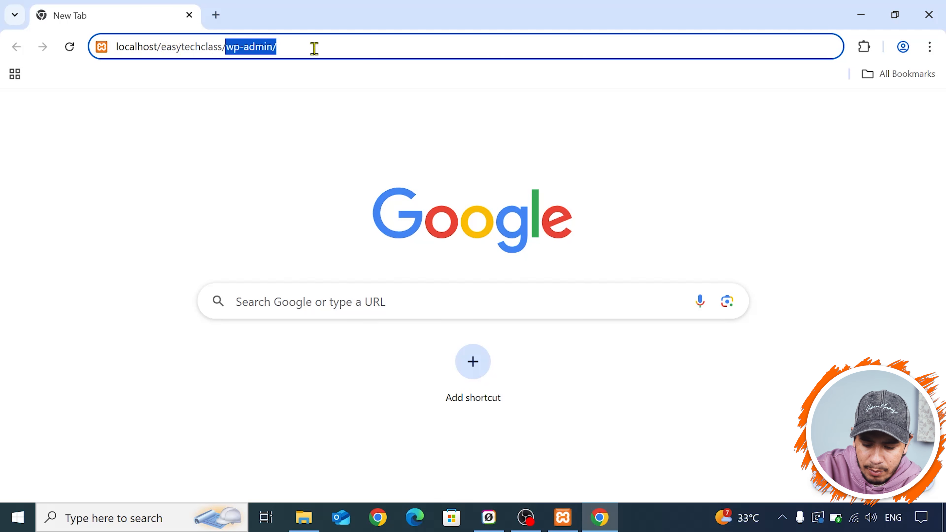
{"action": "type", "text": "wp-"}
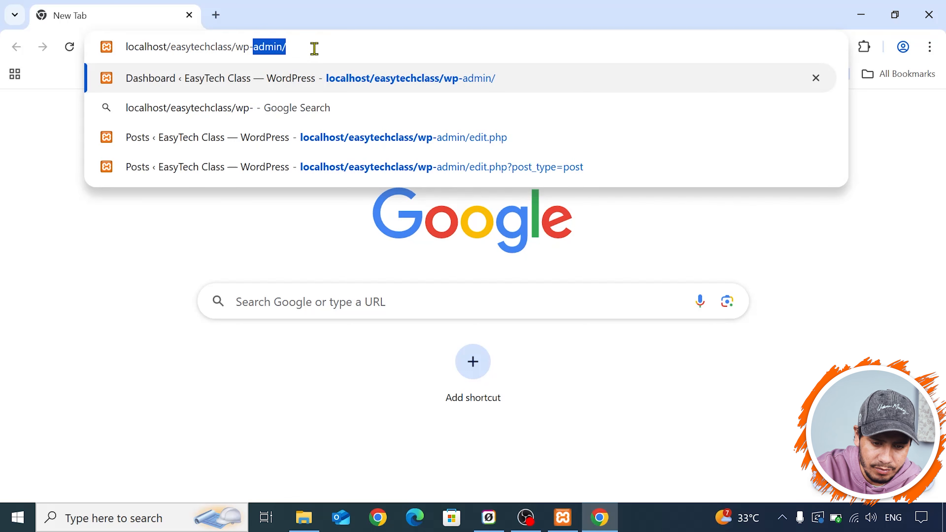
{"action": "type", "text": "admin/"}
{"action": "key", "text": "Return"}
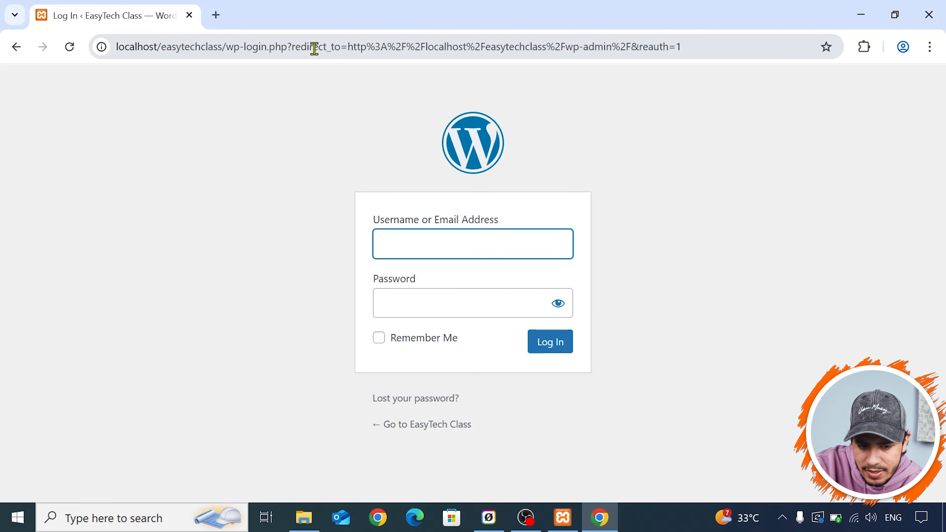
- Log in to the WordPress admin with the username easytechclass and the account password
{"action": "left_click", "coordinate": [390, 247]}
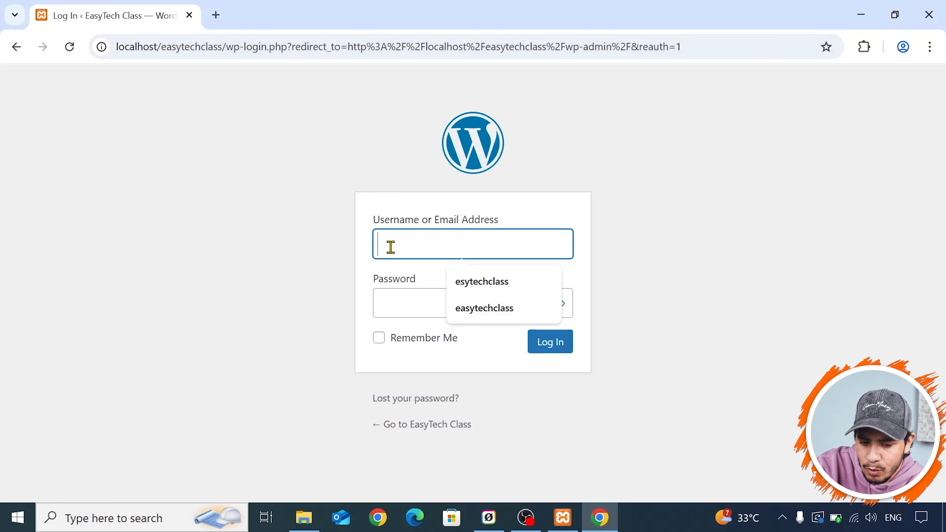
{"action": "type", "text": "ea"}
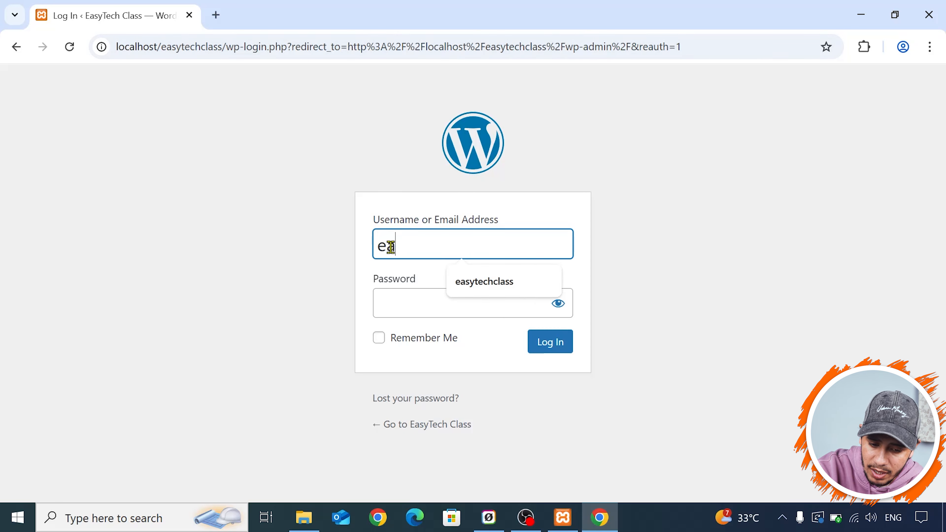
{"action": "key", "text": "Down"}
{"action": "key", "text": "Return"}
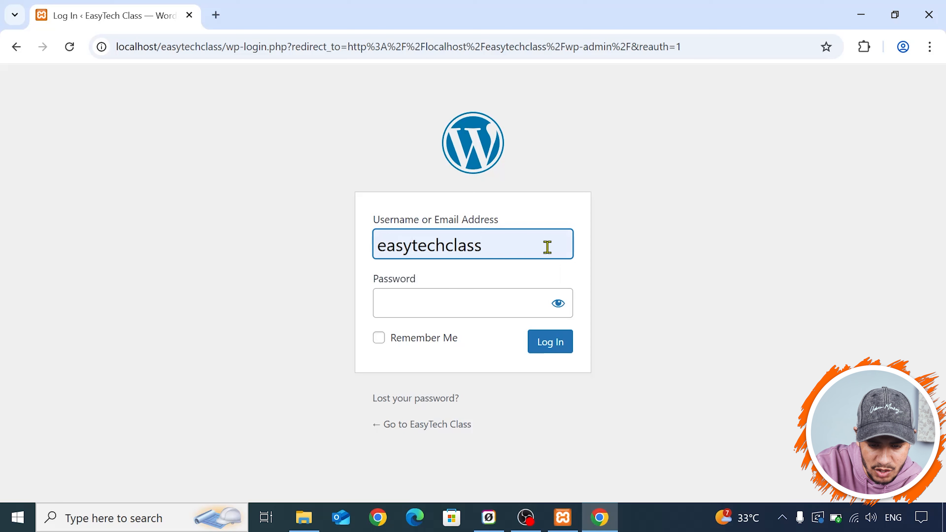
{"action": "left_click", "coordinate": [450, 303]}
{"action": "type", "text": "•••••••"}
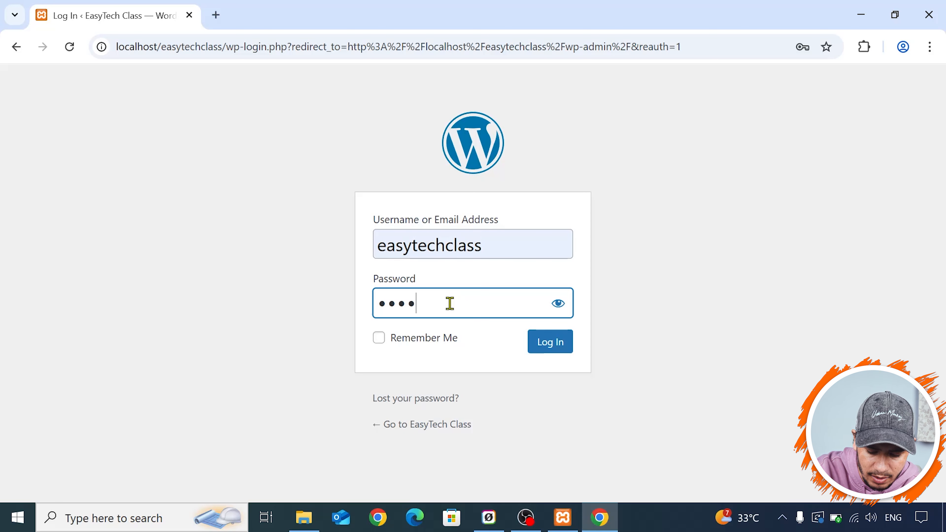
{"action": "key", "text": "Return"}
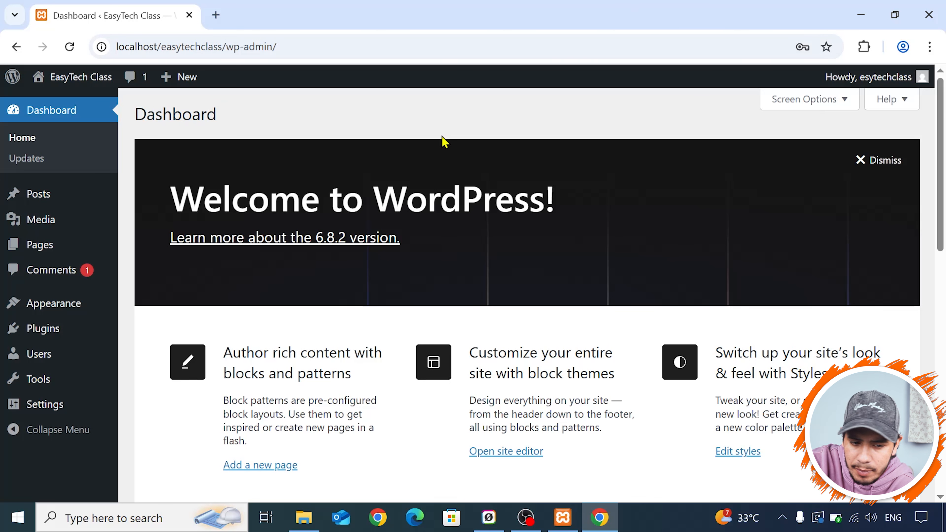
- View the site's front end at localhost/easytechclass/ in a new tab, and close that tab
{"action": "left_click", "coordinate": [211, 14]}
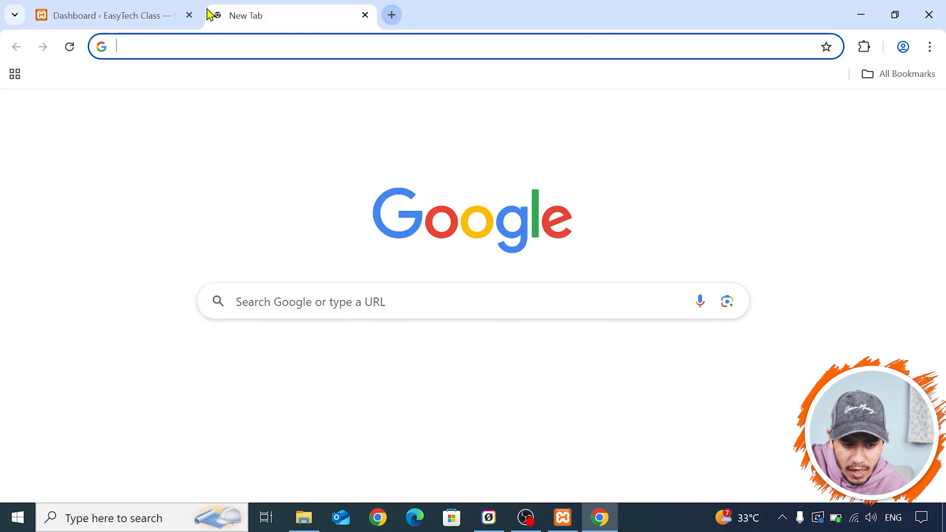
{"action": "type", "text": "l"}
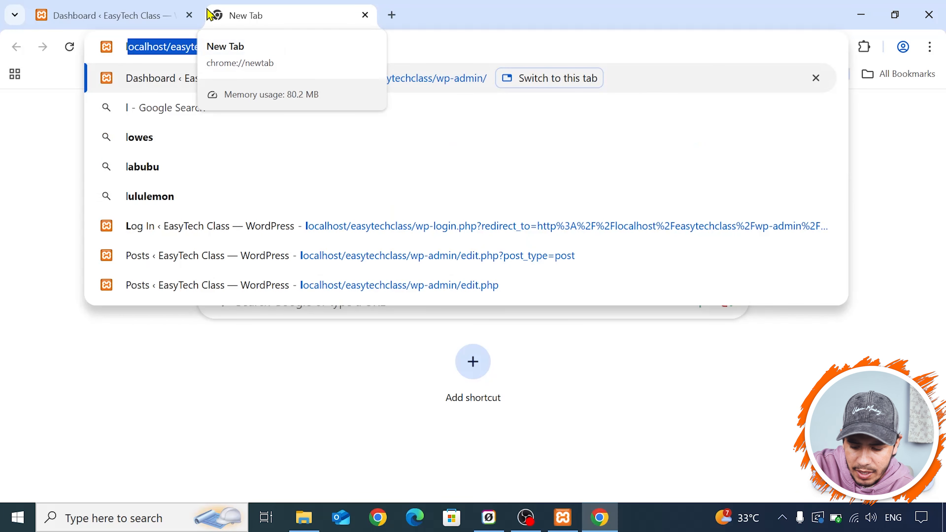
{"action": "type", "text": "ocalhost/easytechclass/wp-"}
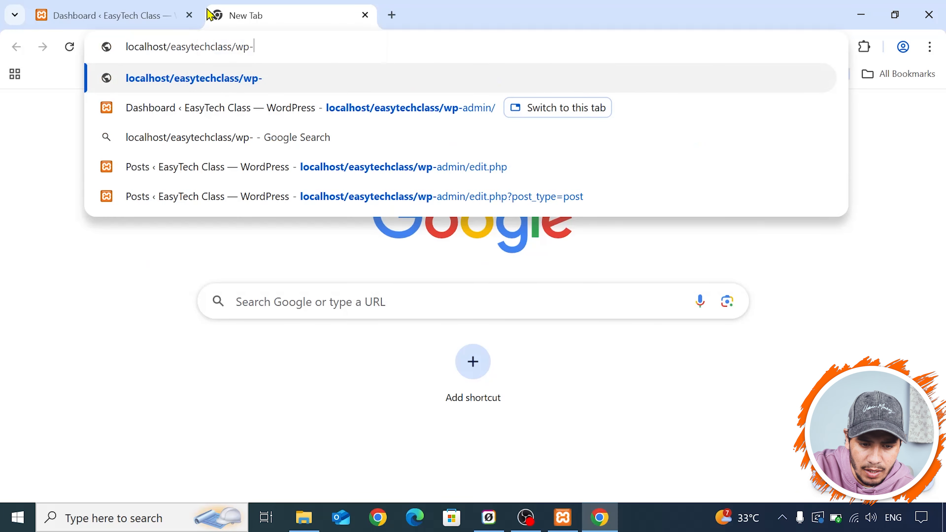
{"action": "key", "text": "BackSpace"}
{"action": "key", "text": "BackSpace"}
{"action": "key", "text": "BackSpace"}
{"action": "key", "text": "BackSpace"}
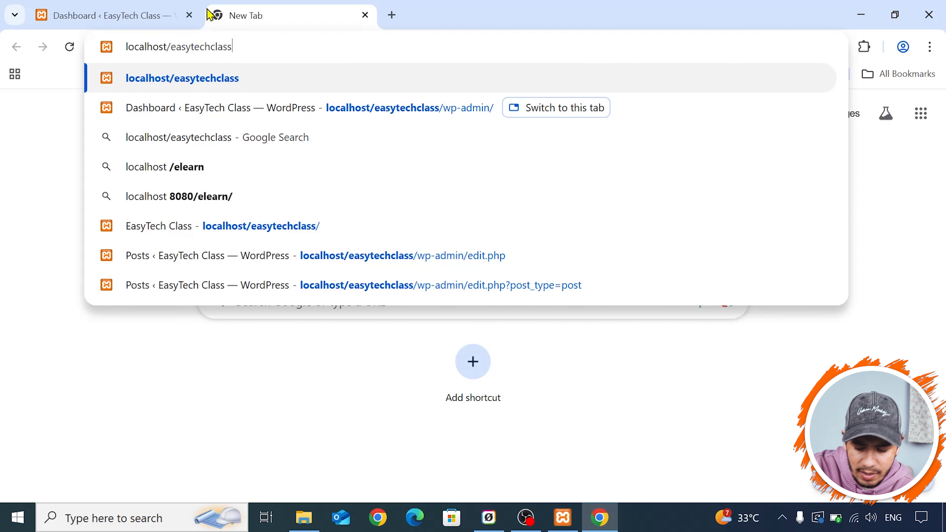
{"action": "type", "text": "/"}
{"action": "key", "text": "BackSpace"}
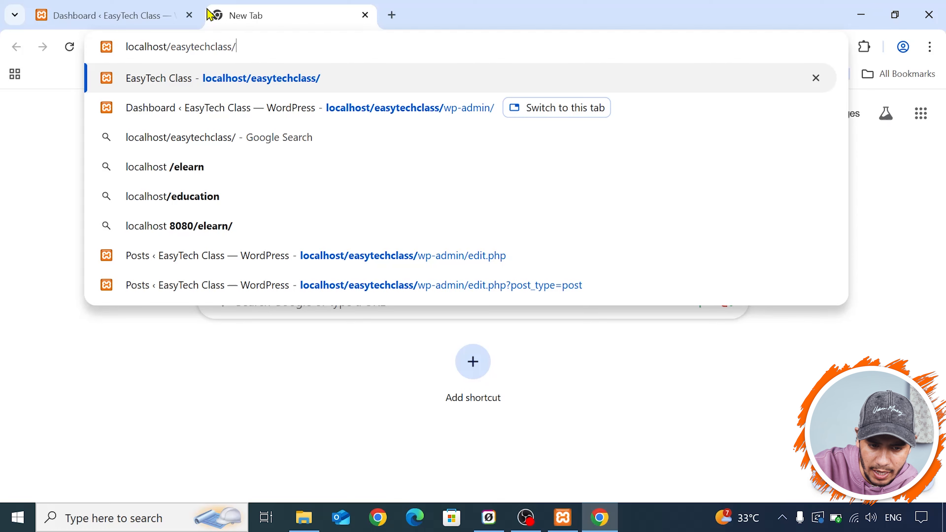
{"action": "key", "text": "Return"}
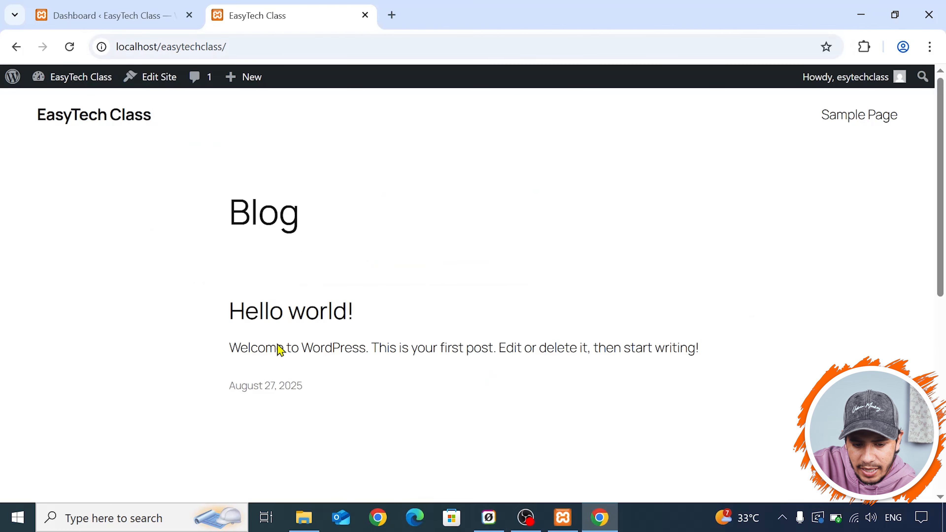
{"action": "left_click", "coordinate": [365, 15]}
- Open the EasyTech Class site link from the dashboard in a new tab, look over the page, and close the tab
{"action": "mouse_move", "coordinate": [76, 86]}
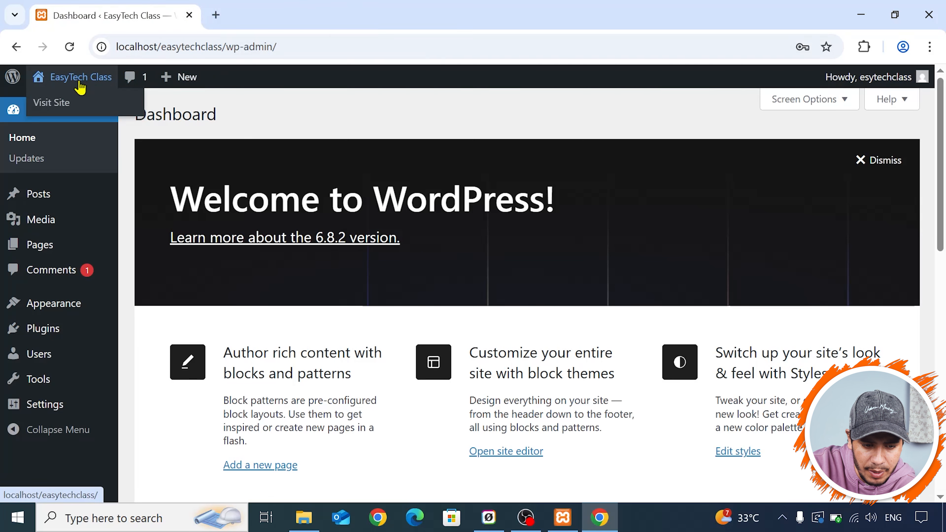
{"action": "right_click", "coordinate": [79, 85]}
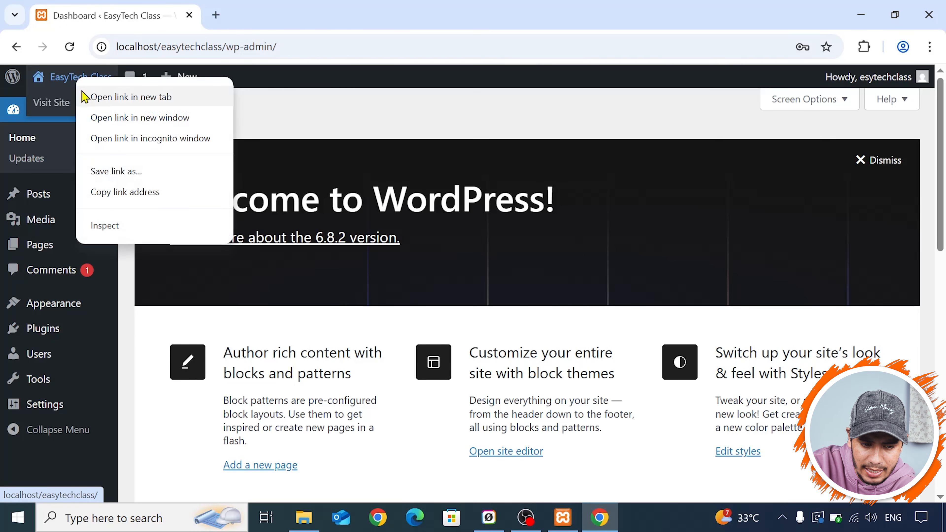
{"action": "left_click", "coordinate": [123, 98]}
{"action": "left_click", "coordinate": [232, 7]}
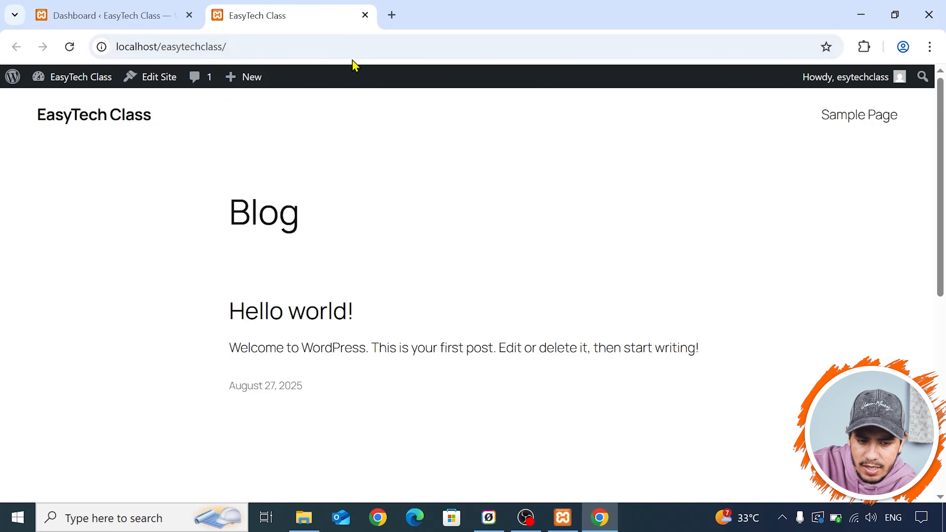
{"action": "scroll", "coordinate": [432, 223], "scroll_direction": "down", "scroll_amount": 8}
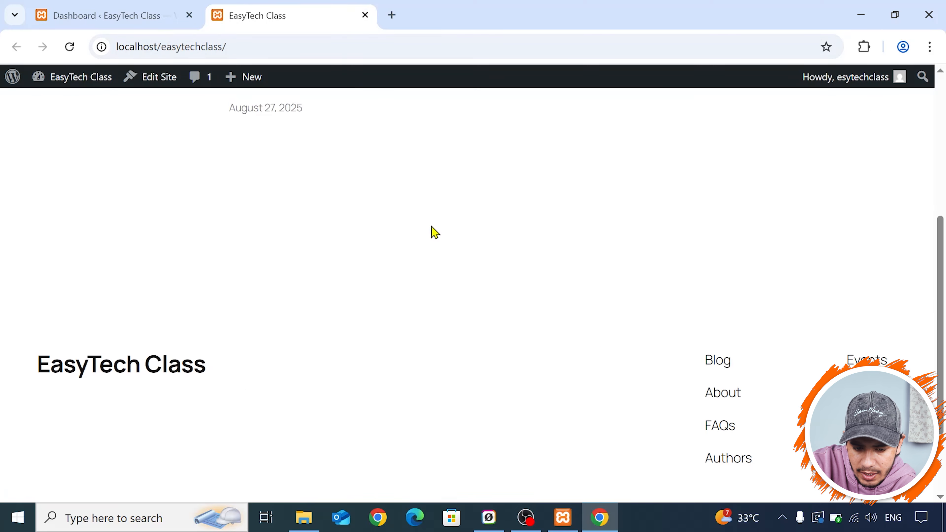
{"action": "scroll", "coordinate": [573, 250], "scroll_direction": "up", "scroll_amount": 8}
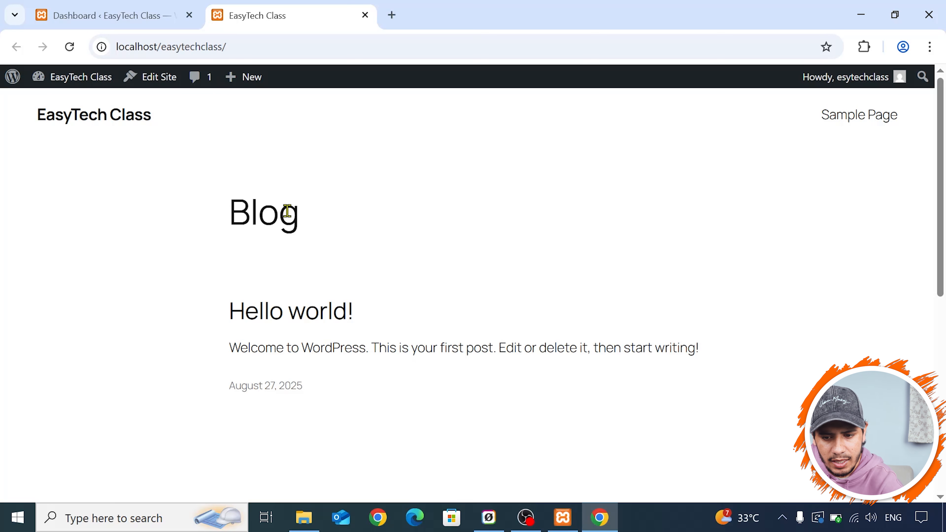
{"action": "left_click", "coordinate": [366, 15]}
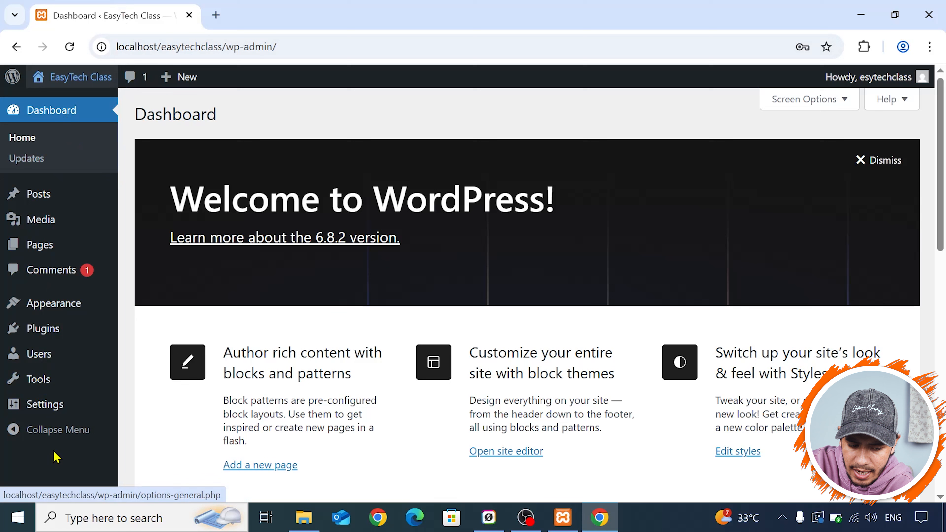
- Look over the dashboard home page, including its Site Health, Activity, and Events and News sections
{"action": "mouse_move", "coordinate": [12, 94]}
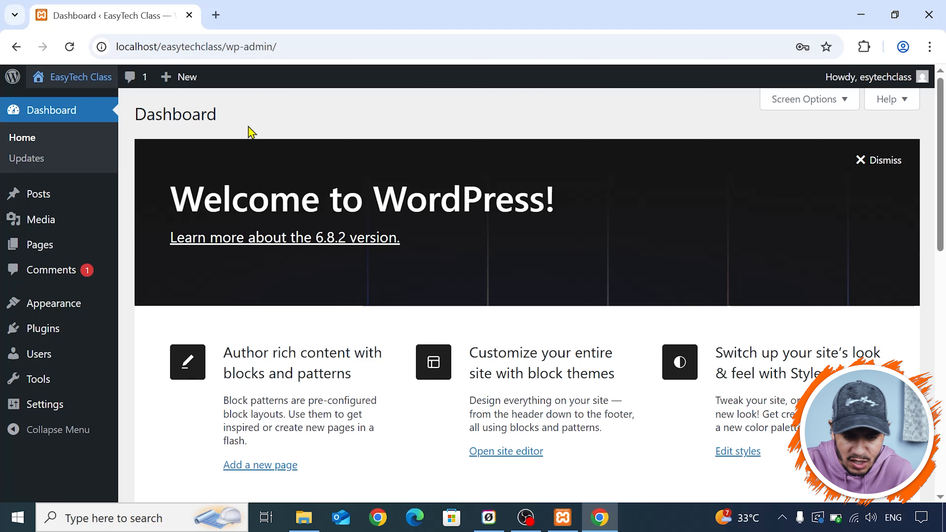
{"action": "scroll", "coordinate": [459, 200], "scroll_direction": "down", "scroll_amount": 10}
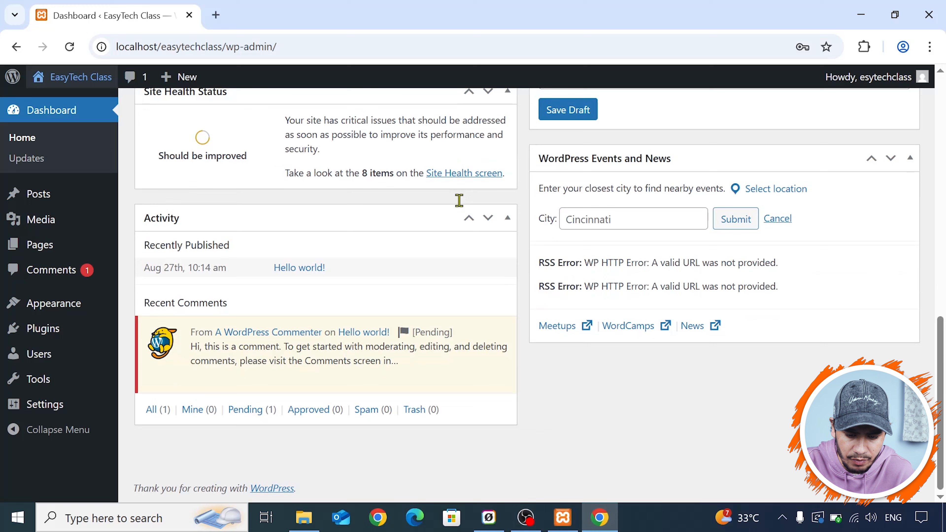
{"action": "scroll", "coordinate": [596, 250], "scroll_direction": "up", "scroll_amount": 10}
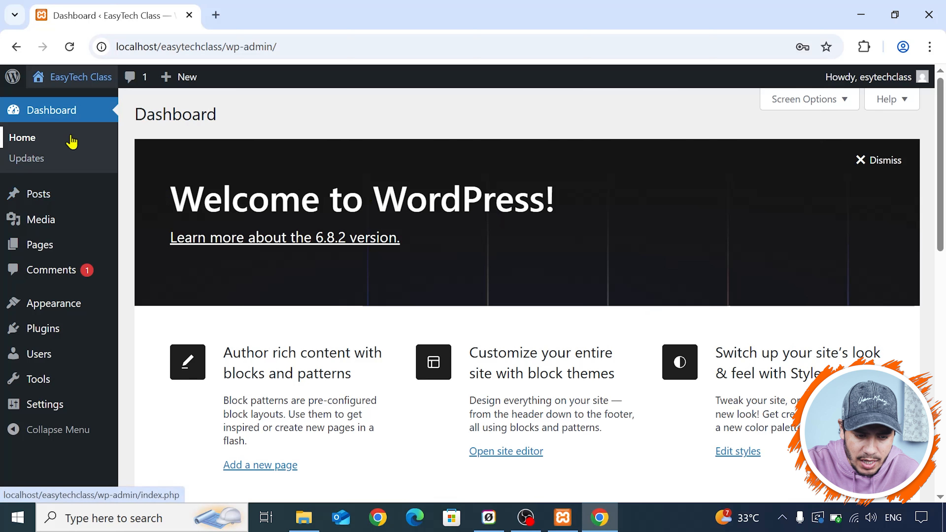
- Open the WordPress Updates page and review the update status of WordPress, the plugins and the themes
{"action": "left_click", "coordinate": [26, 159]}
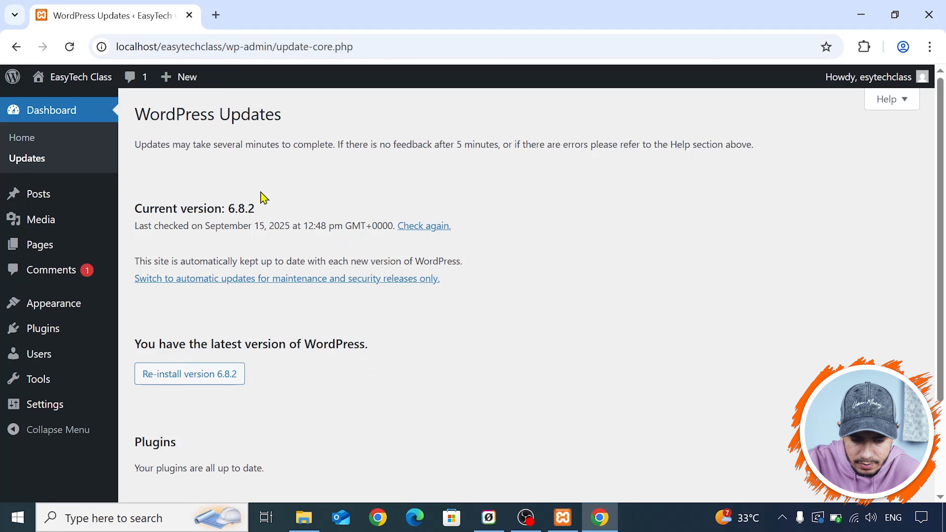
{"action": "scroll", "coordinate": [297, 300], "scroll_direction": "down", "scroll_amount": 1}
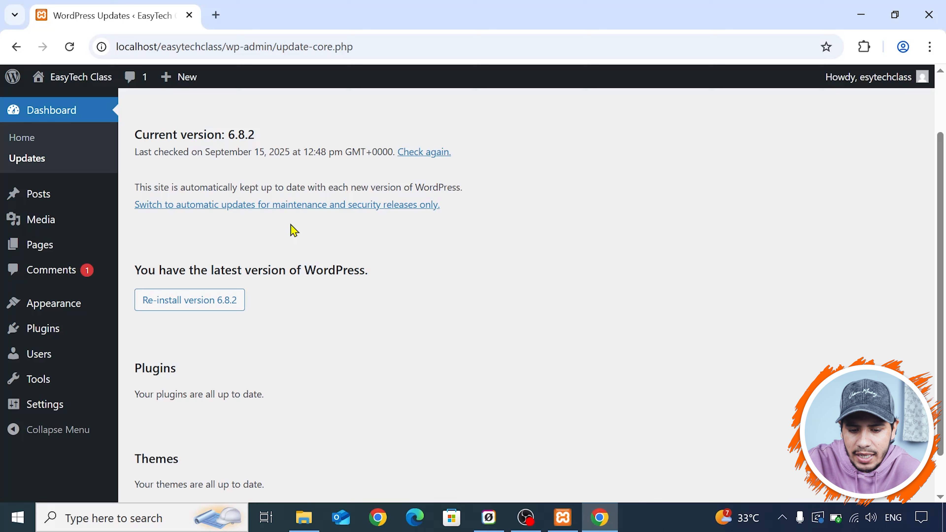
{"action": "scroll", "coordinate": [294, 231], "scroll_direction": "up", "scroll_amount": 2}
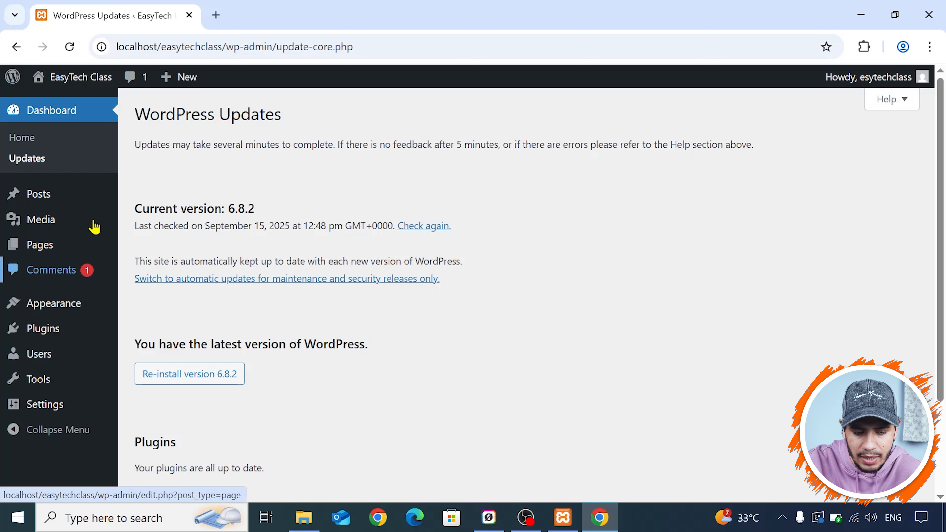
{"action": "left_click", "coordinate": [76, 165]}
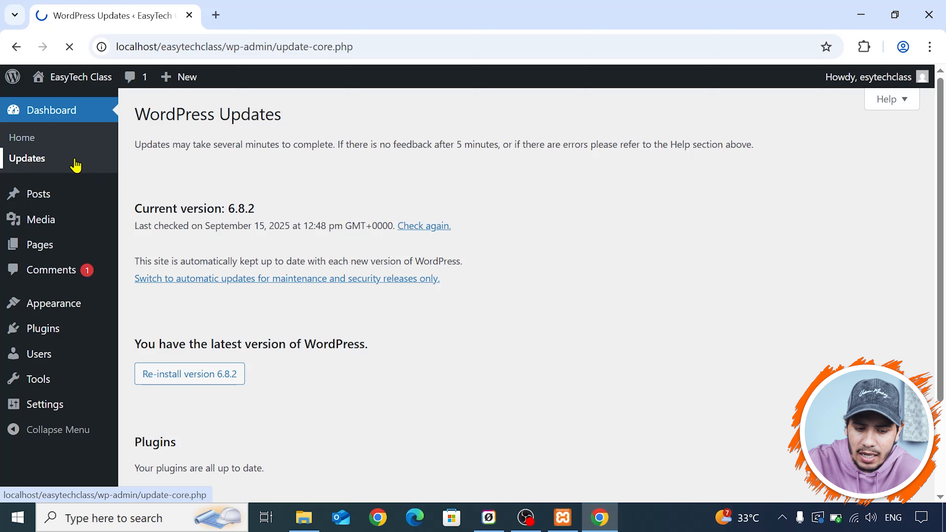
{"action": "scroll", "coordinate": [306, 198], "scroll_direction": "down", "scroll_amount": 1}
{"action": "scroll", "coordinate": [306, 198], "scroll_direction": "down", "scroll_amount": 2}
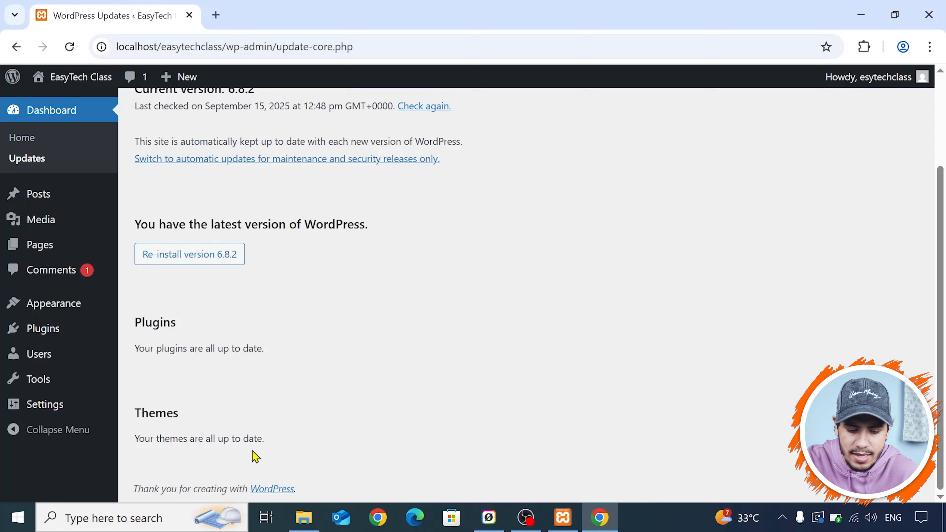
{"action": "scroll", "coordinate": [285, 287], "scroll_direction": "up", "scroll_amount": 3}
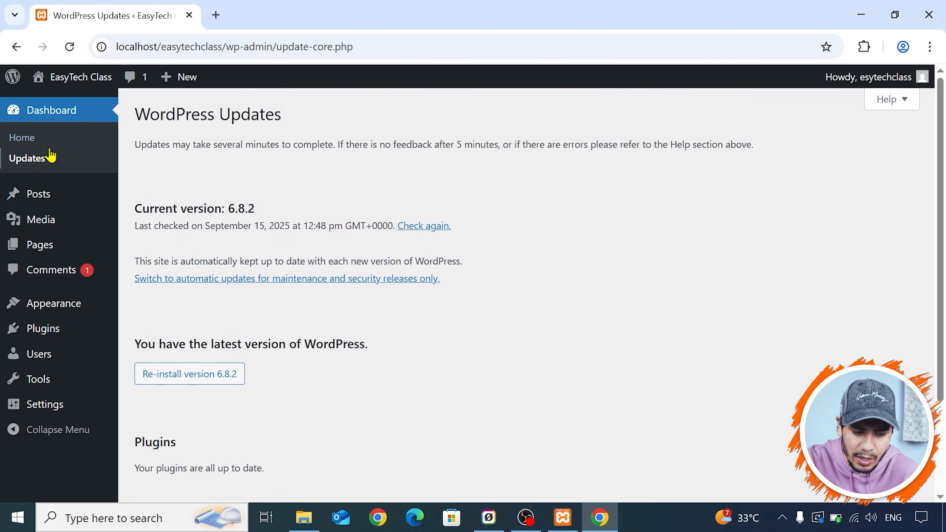
- Show the list of all posts, and open the EasyTech Class site's front end in a new browser tab
{"action": "mouse_move", "coordinate": [26, 205]}
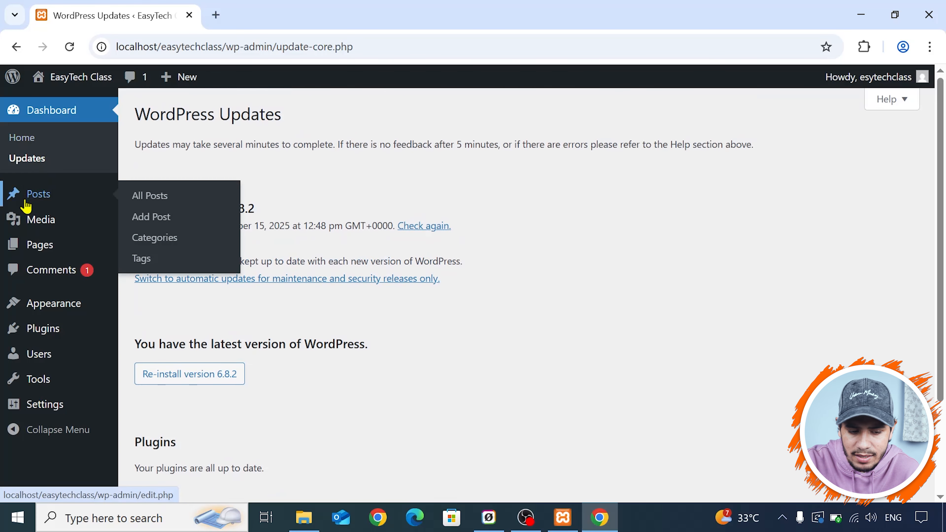
{"action": "left_click", "coordinate": [59, 199]}
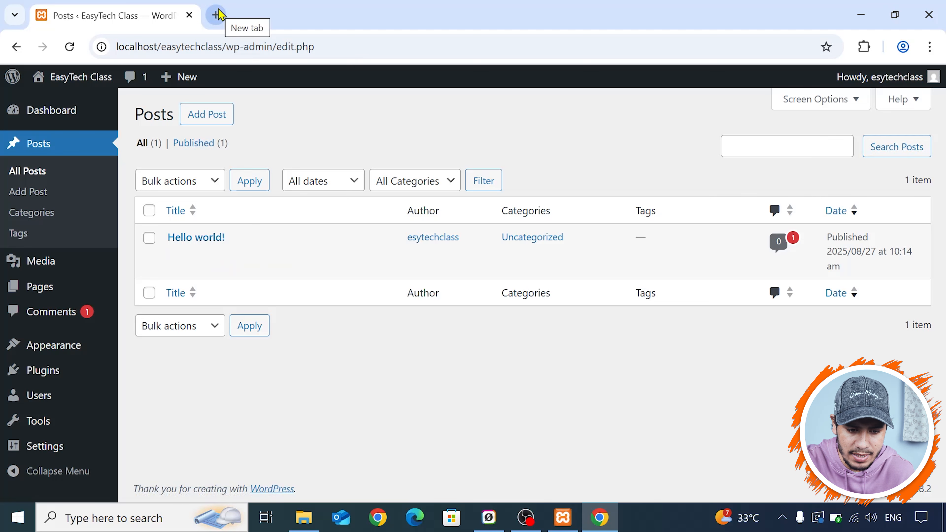
{"action": "mouse_move", "coordinate": [64, 79]}
{"action": "right_click", "coordinate": [54, 105]}
{"action": "left_click", "coordinate": [69, 122]}
{"action": "left_click", "coordinate": [243, 8]}
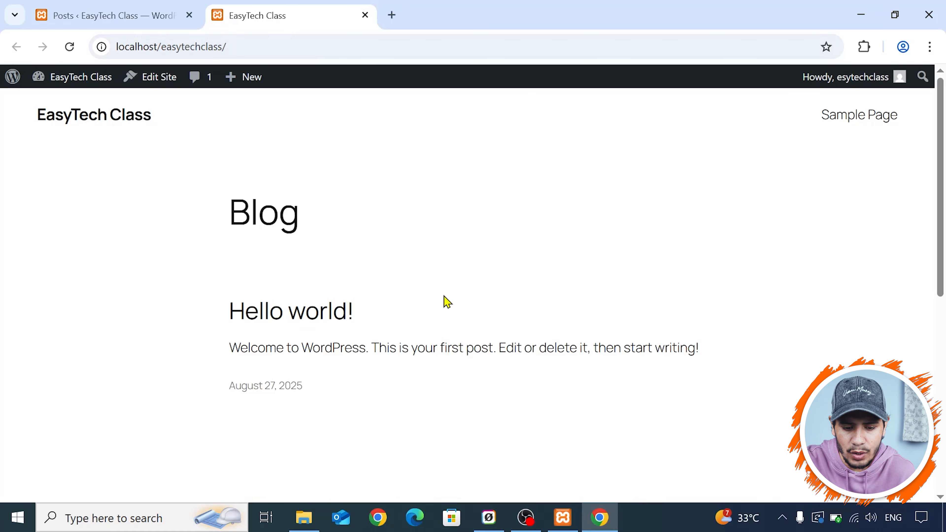
- Open the Hello world! post on the front end and look through its page
{"action": "left_click", "coordinate": [304, 313]}
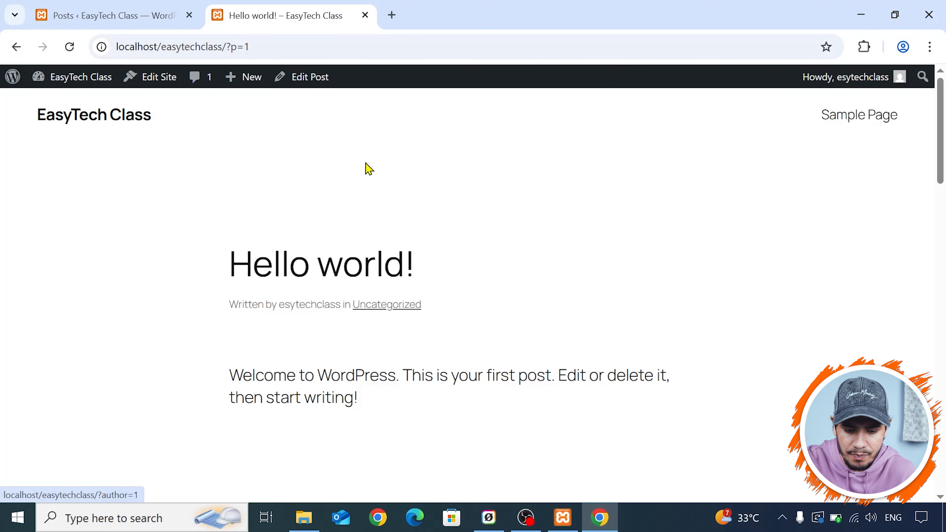
{"action": "scroll", "coordinate": [383, 216], "scroll_direction": "down", "scroll_amount": 10}
{"action": "scroll", "coordinate": [484, 168], "scroll_direction": "up", "scroll_amount": 10}
{"action": "scroll", "coordinate": [551, 228], "scroll_direction": "down", "scroll_amount": 10}
{"action": "scroll", "coordinate": [561, 233], "scroll_direction": "up", "scroll_amount": 10}
- Return to the admin posts list, trash the Hello world! post, and delete it permanently from the trash
{"action": "left_click", "coordinate": [31, 7]}
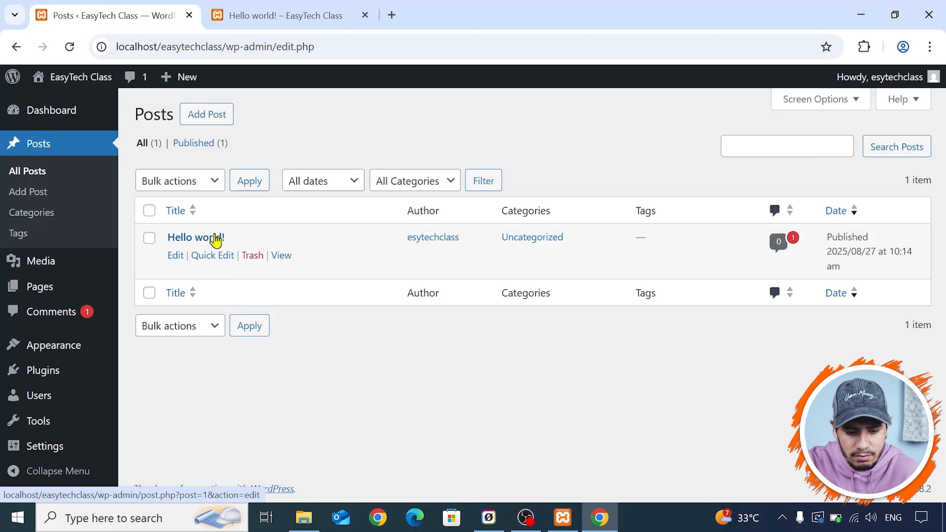
{"action": "left_click", "coordinate": [254, 260]}
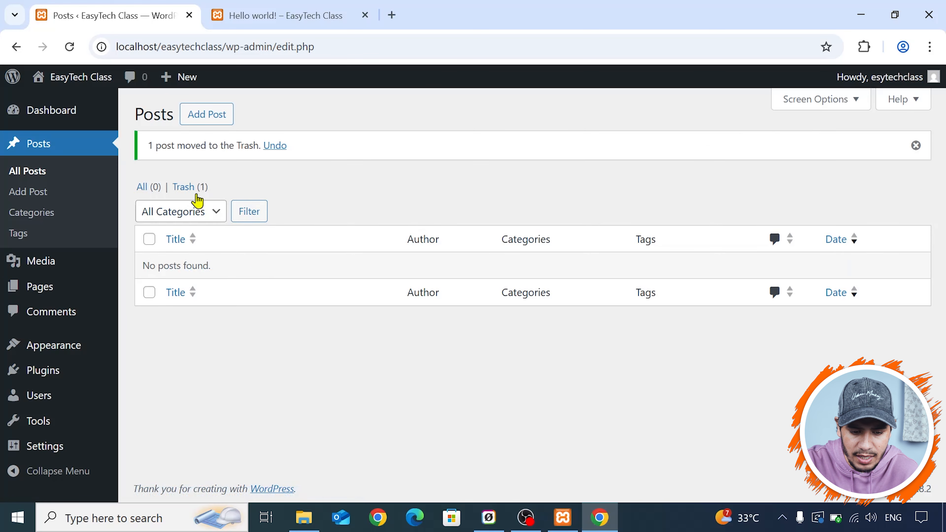
{"action": "left_click", "coordinate": [188, 193]}
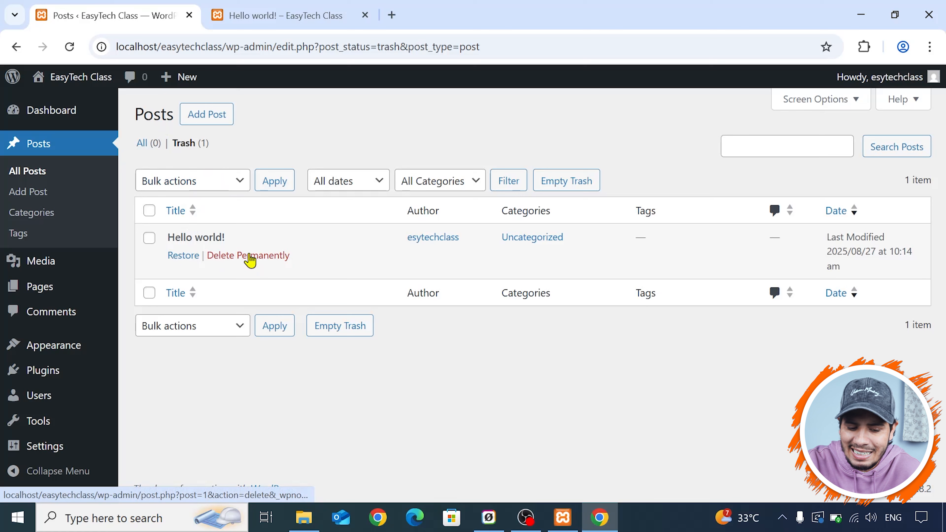
{"action": "left_click", "coordinate": [150, 146]}
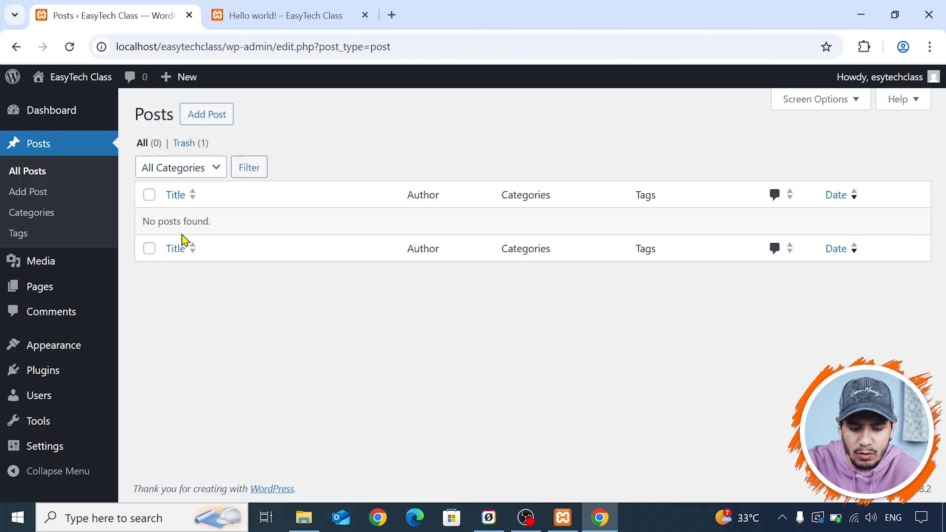
{"action": "left_click", "coordinate": [183, 145]}
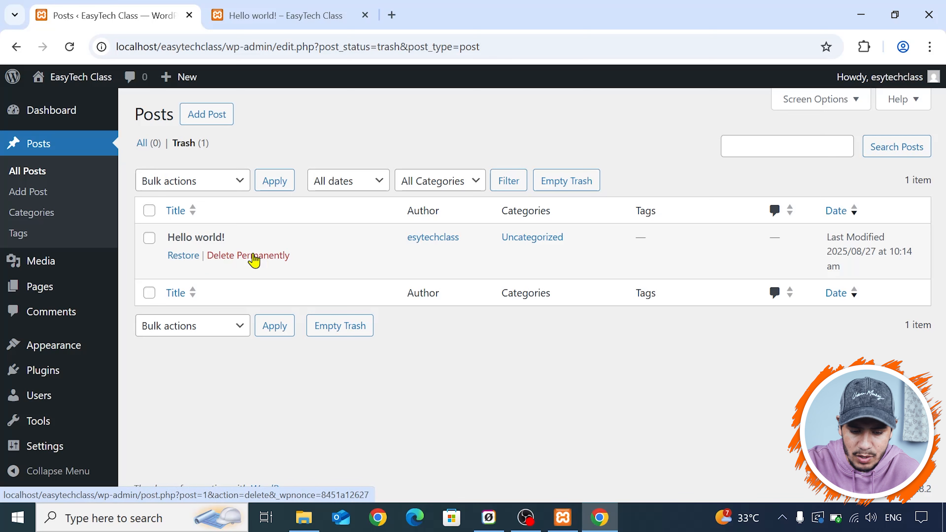
{"action": "left_click", "coordinate": [254, 259]}
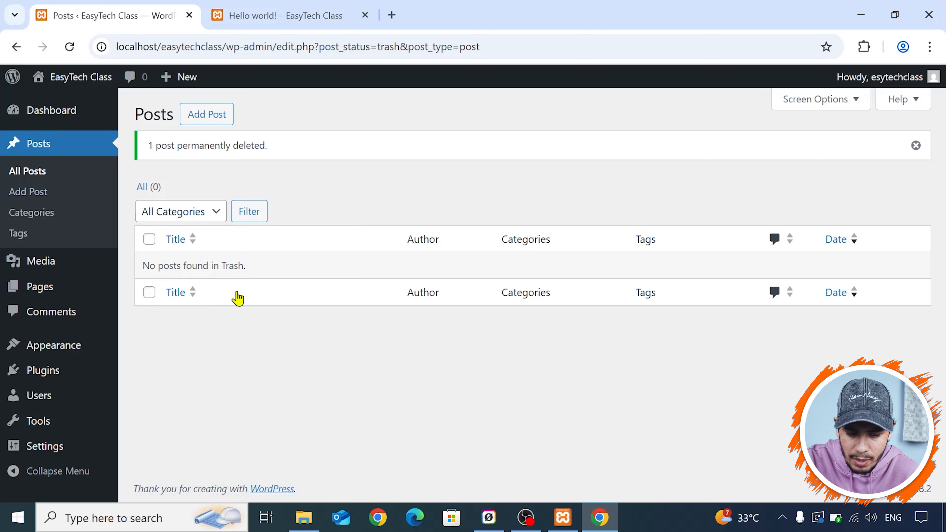
- Start a new post and place the cursor in its empty first paragraph block
{"action": "left_click", "coordinate": [200, 126]}
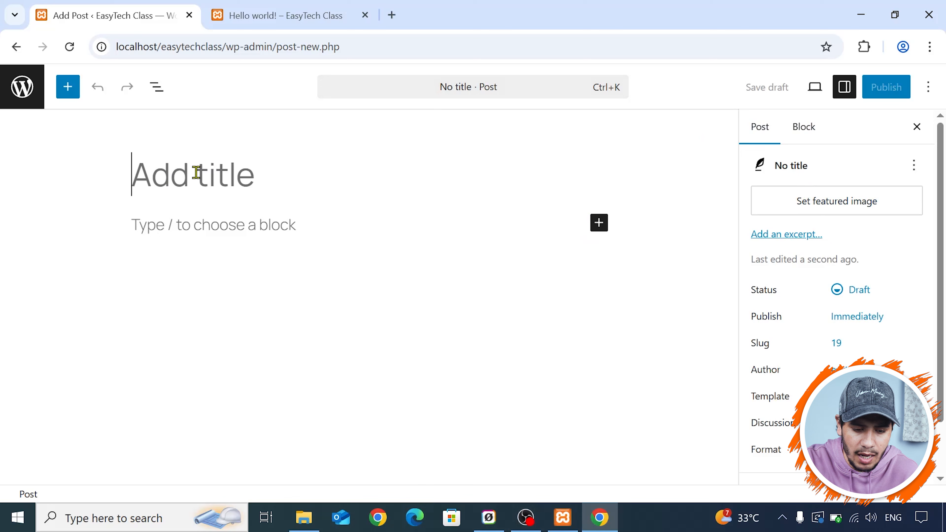
{"action": "left_click", "coordinate": [175, 226]}
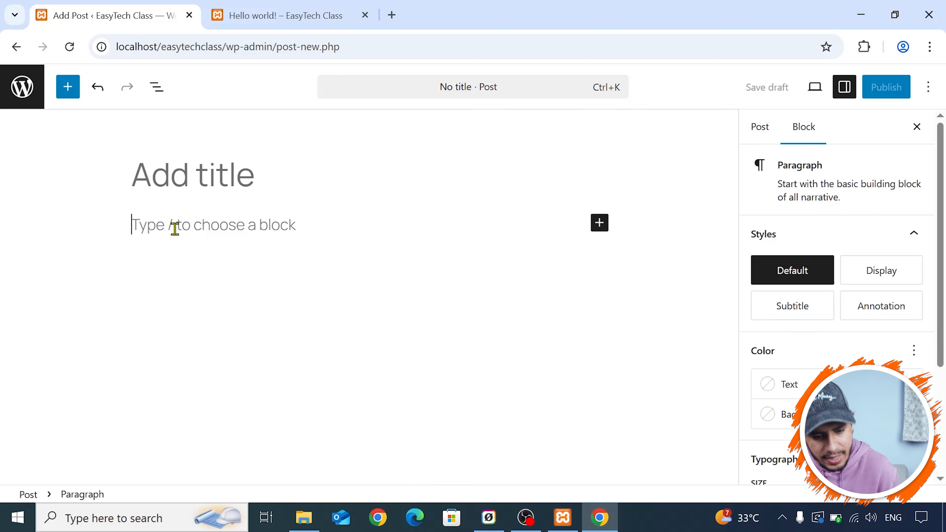
- Switch to File Explorer and open the "welcome post" text file from the EasyTech class folder on drive D
{"action": "left_click", "coordinate": [304, 517]}
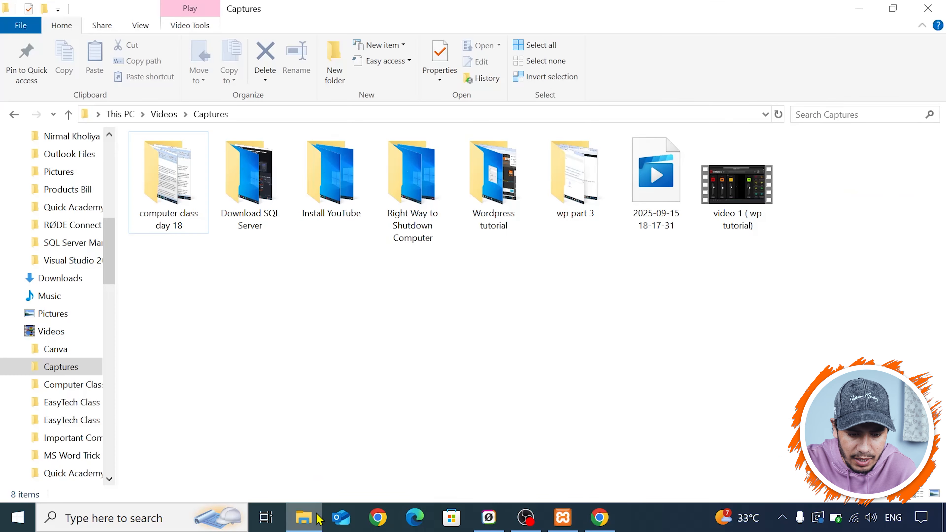
{"action": "scroll", "coordinate": [71, 395], "scroll_direction": "down", "scroll_amount": 2}
{"action": "scroll", "coordinate": [61, 373], "scroll_direction": "up", "scroll_amount": 2}
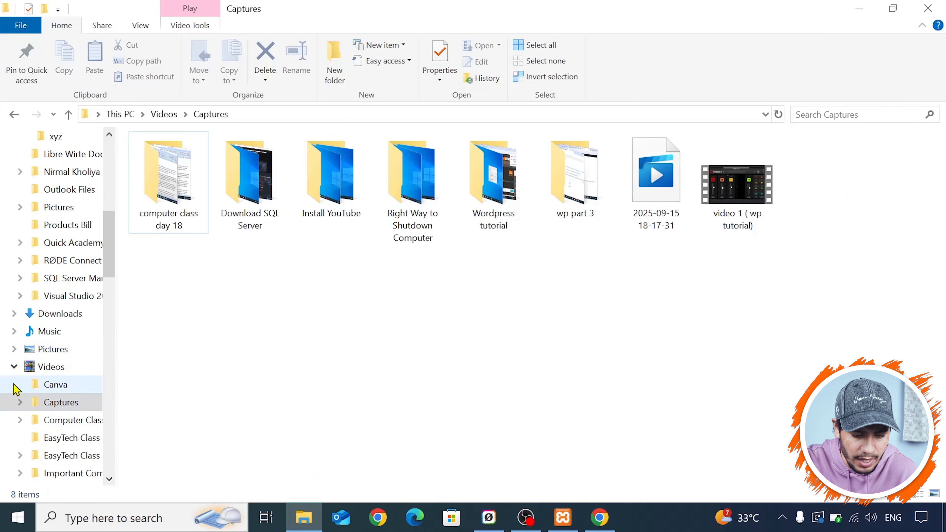
{"action": "left_click", "coordinate": [14, 369]}
{"action": "scroll", "coordinate": [78, 393], "scroll_direction": "down", "scroll_amount": 14}
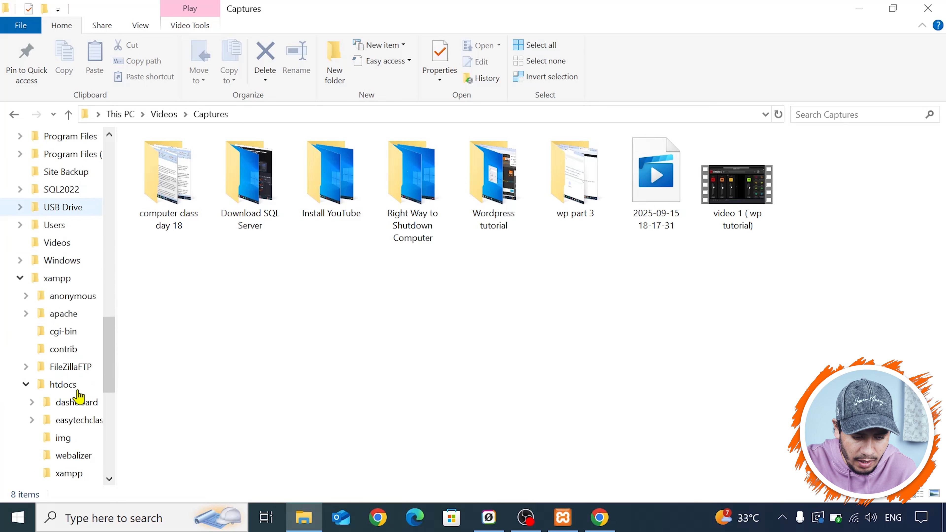
{"action": "scroll", "coordinate": [80, 387], "scroll_direction": "down", "scroll_amount": 1}
{"action": "left_click", "coordinate": [70, 438]}
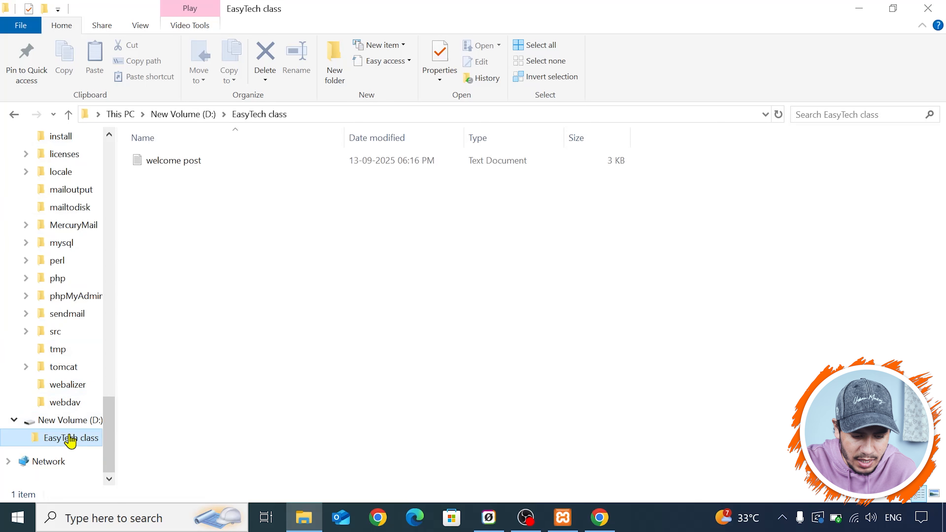
{"action": "double_click", "coordinate": [185, 164]}
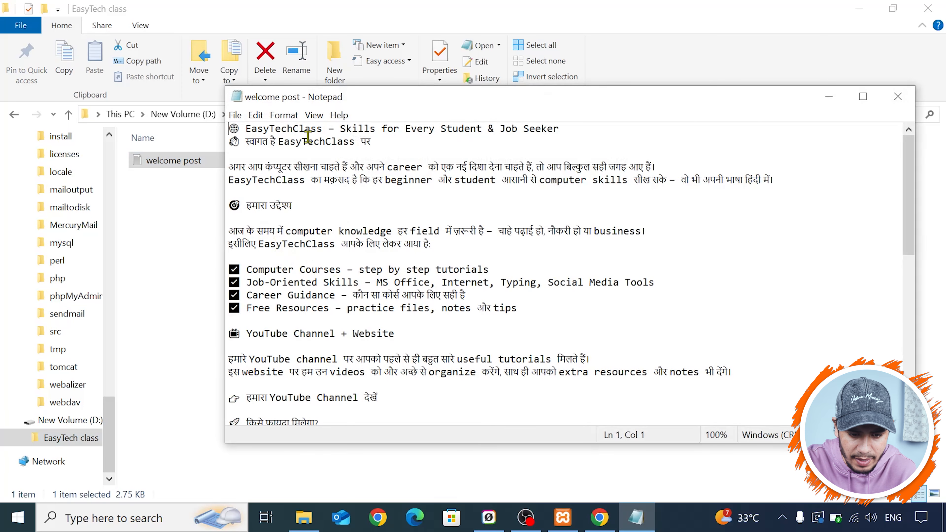
- Copy "EasyTechClass – Skills for Every Student & Job Seeker" from the text file and paste it as the new post's title in Chrome
{"action": "left_click_drag", "start_coordinate": [248, 127], "coordinate": [559, 128]}
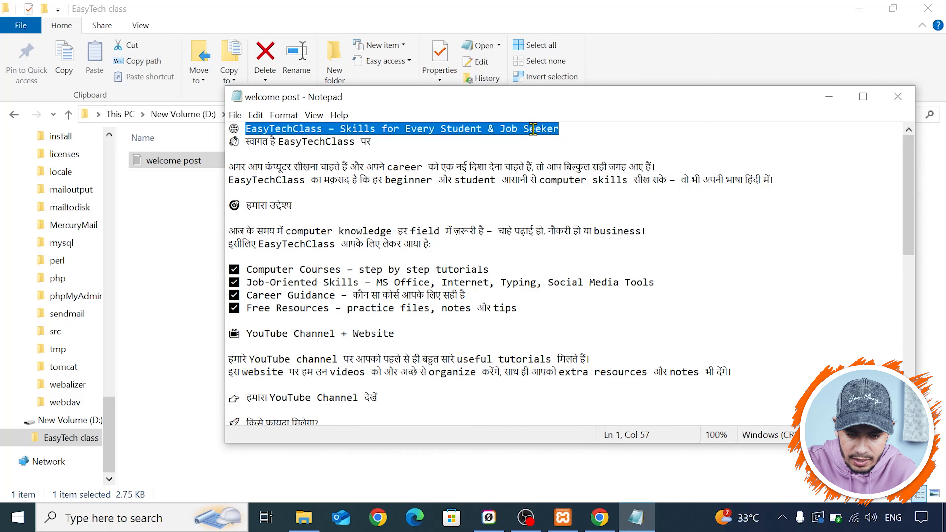
{"action": "right_click", "coordinate": [533, 129]}
{"action": "left_click", "coordinate": [555, 172]}
{"action": "left_click", "coordinate": [859, 8]}
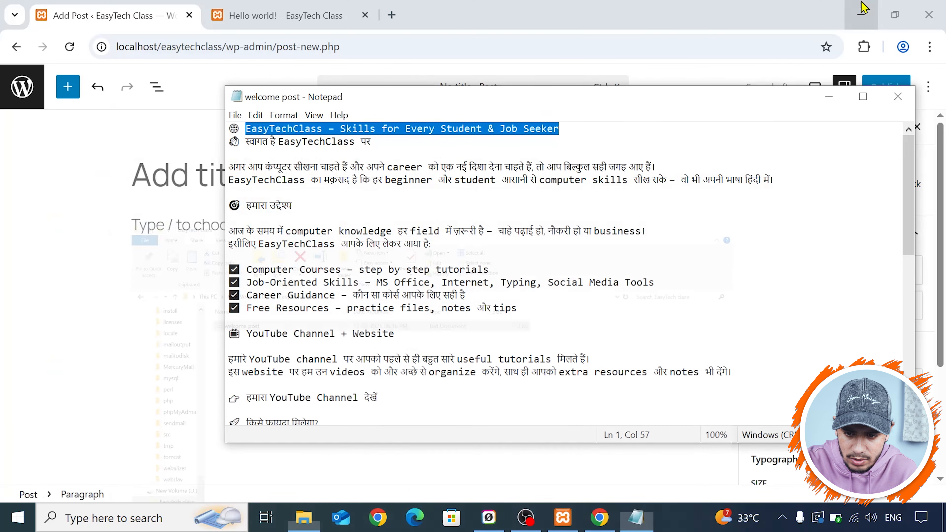
{"action": "left_click", "coordinate": [195, 179]}
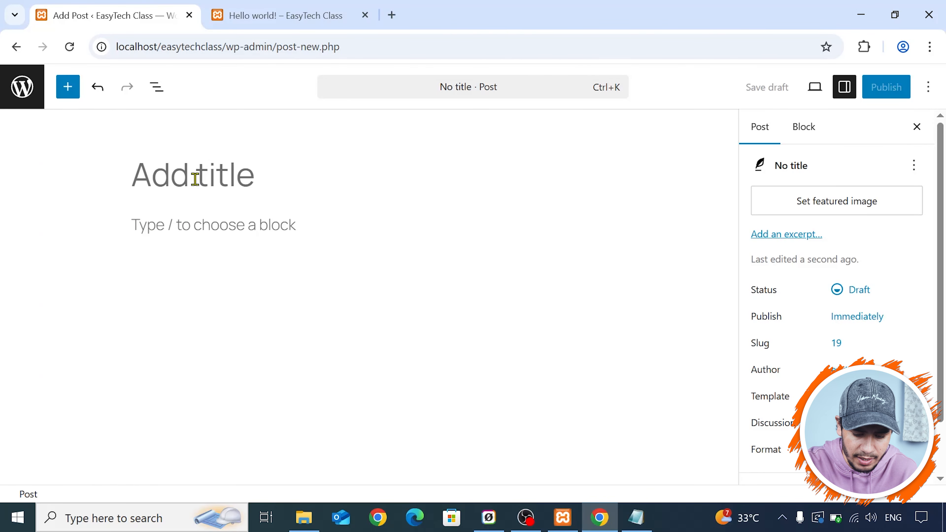
{"action": "key", "text": "ctrl+v"}
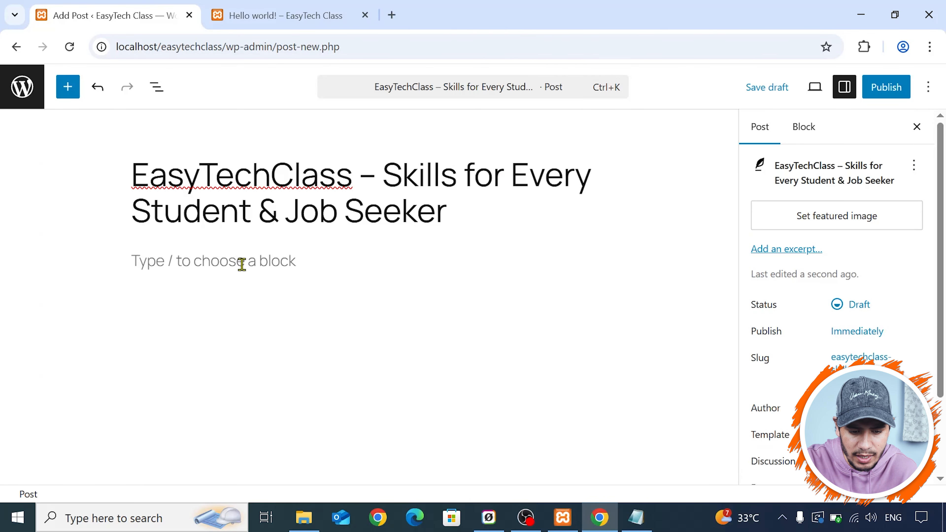
- Add a space in the post title so that it begins with "EasyTech Class"
{"action": "left_click", "coordinate": [240, 263]}
{"action": "left_click", "coordinate": [276, 175]}
{"action": "type", "text": "c"}
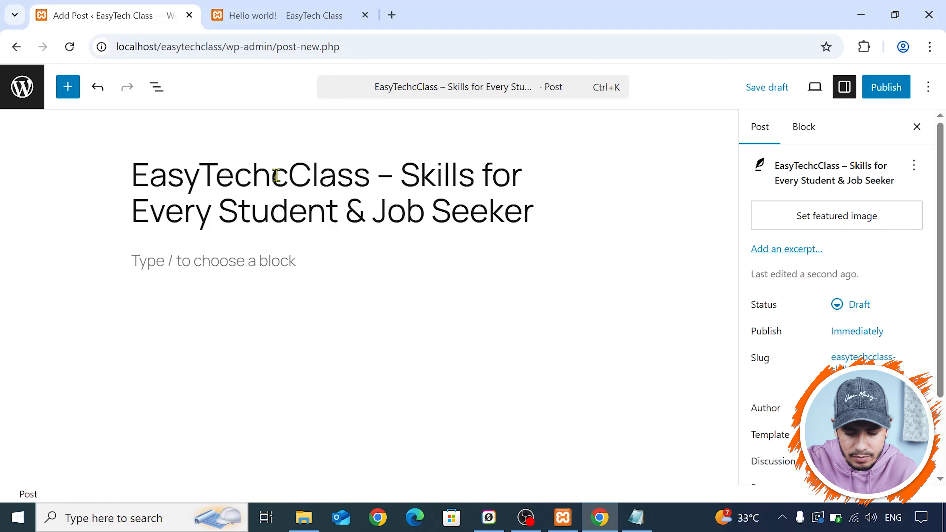
{"action": "key", "text": "BackSpace"}
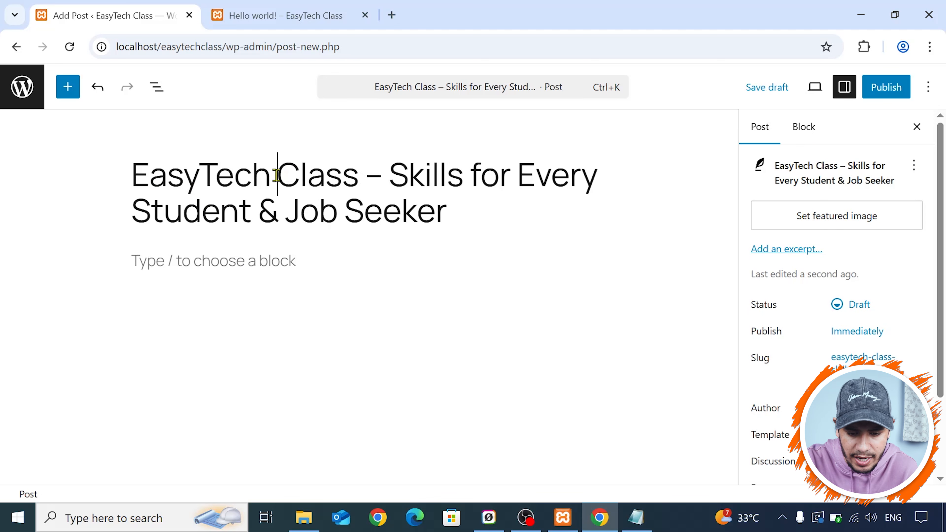
{"action": "left_click", "coordinate": [484, 206]}
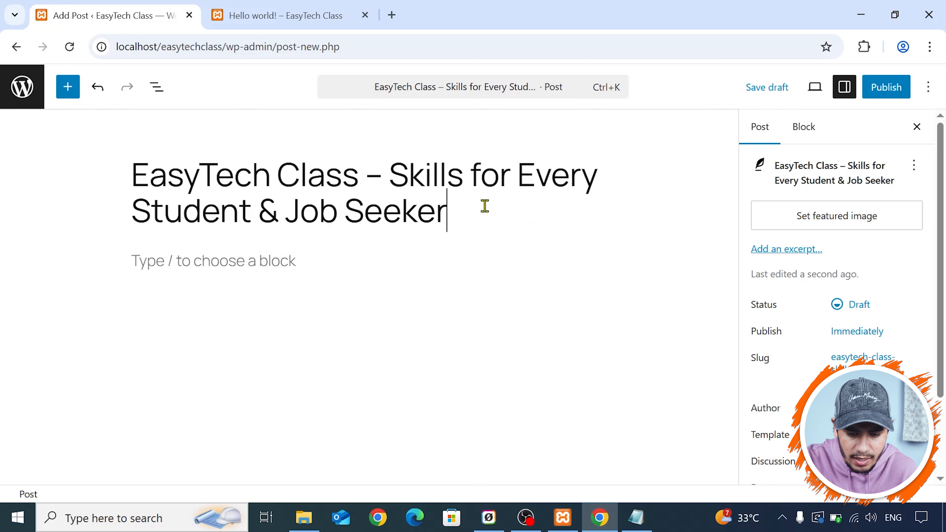
- Copy the text file's remaining content, from the welcome line to the closing career line, and paste it as the new post's body in Chrome
{"action": "left_click", "coordinate": [334, 254]}
{"action": "key", "text": "alt+Tab"}
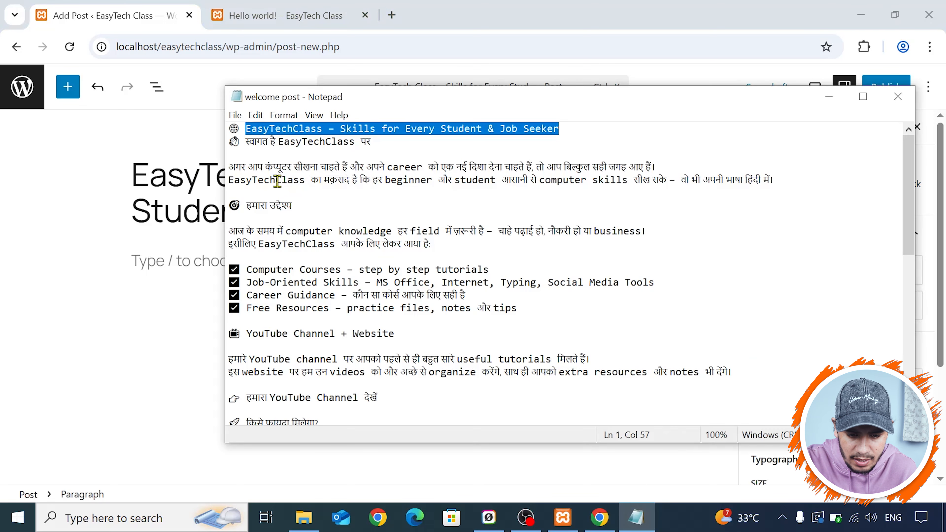
{"action": "left_click_drag", "start_coordinate": [229, 142], "coordinate": [534, 401]}
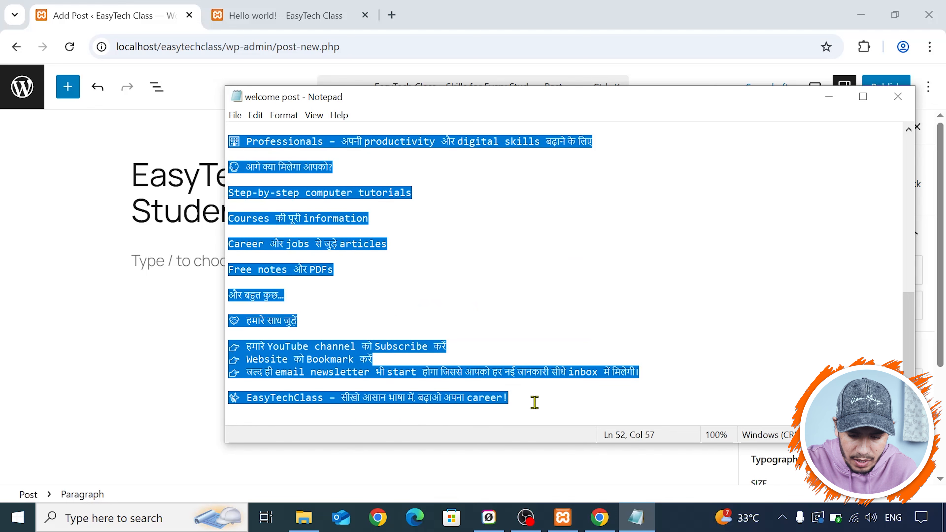
{"action": "right_click", "coordinate": [307, 235]}
{"action": "left_click", "coordinate": [333, 277]}
{"action": "left_click", "coordinate": [215, 279]}
{"action": "left_click", "coordinate": [210, 260]}
{"action": "key", "text": "ctrl+v"}
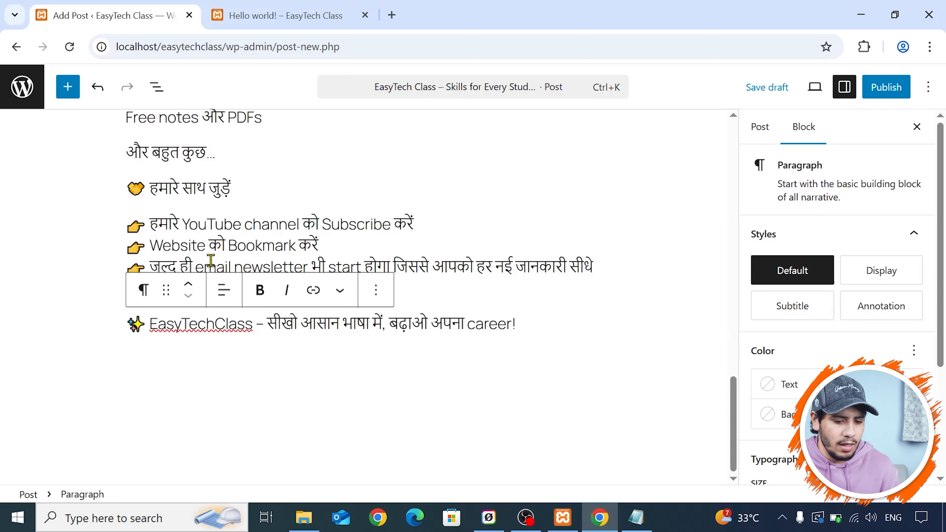
{"action": "scroll", "coordinate": [339, 246], "scroll_direction": "up", "scroll_amount": 20}
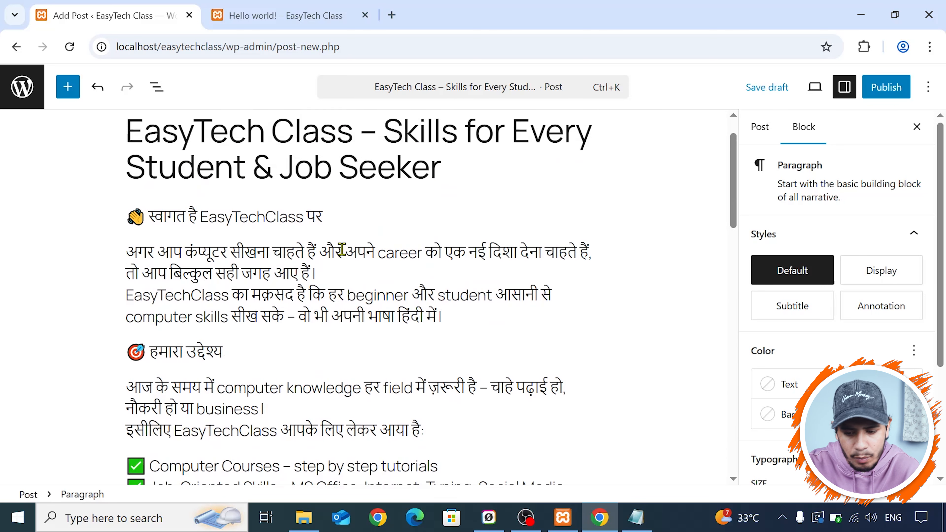
{"action": "scroll", "coordinate": [342, 249], "scroll_direction": "up", "scroll_amount": 1}
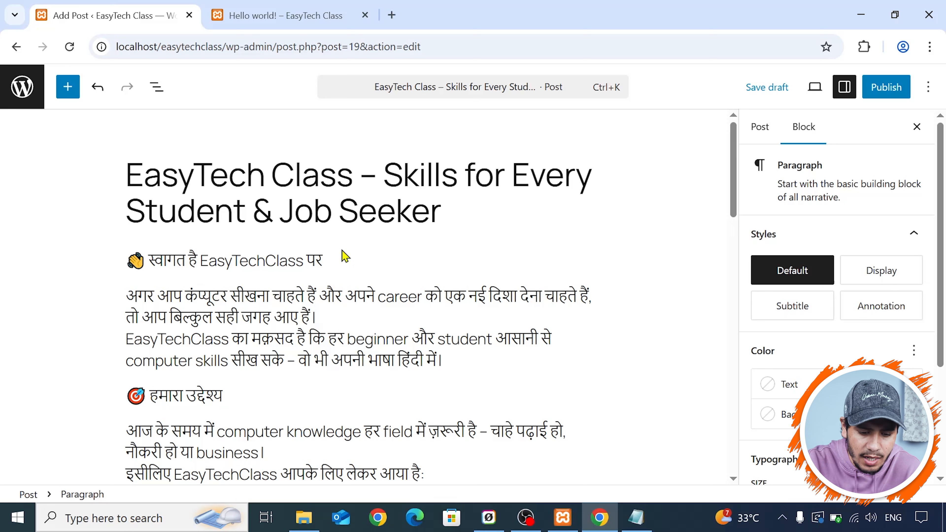
- Split the intro paragraph before its EasyTechClass sentence and add a space there so that it starts with "EasyTech Class"
{"action": "left_click", "coordinate": [337, 322]}
{"action": "key", "text": "Return"}
{"action": "scroll", "coordinate": [338, 323], "scroll_direction": "down", "scroll_amount": 2}
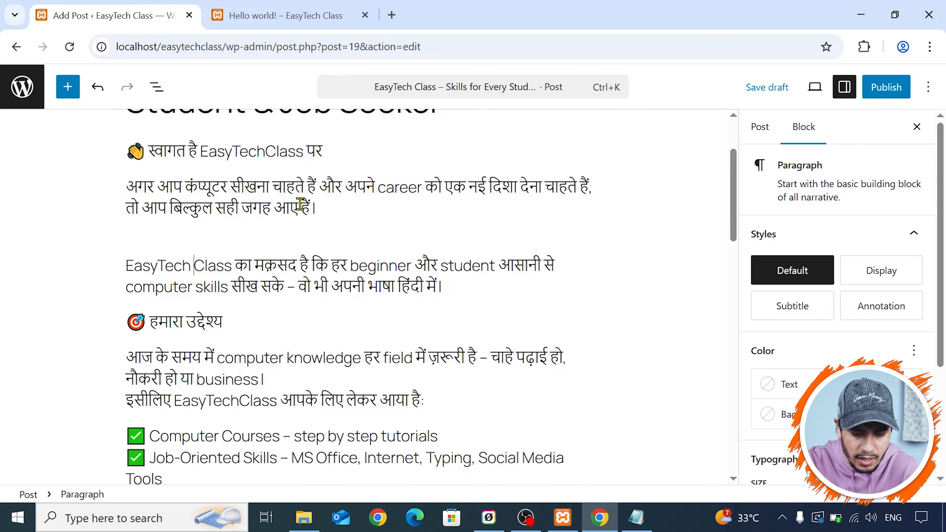
{"action": "scroll", "coordinate": [316, 183], "scroll_direction": "up", "scroll_amount": 2}
{"action": "scroll", "coordinate": [343, 204], "scroll_direction": "down", "scroll_amount": 5}
{"action": "scroll", "coordinate": [359, 184], "scroll_direction": "up", "scroll_amount": 5}
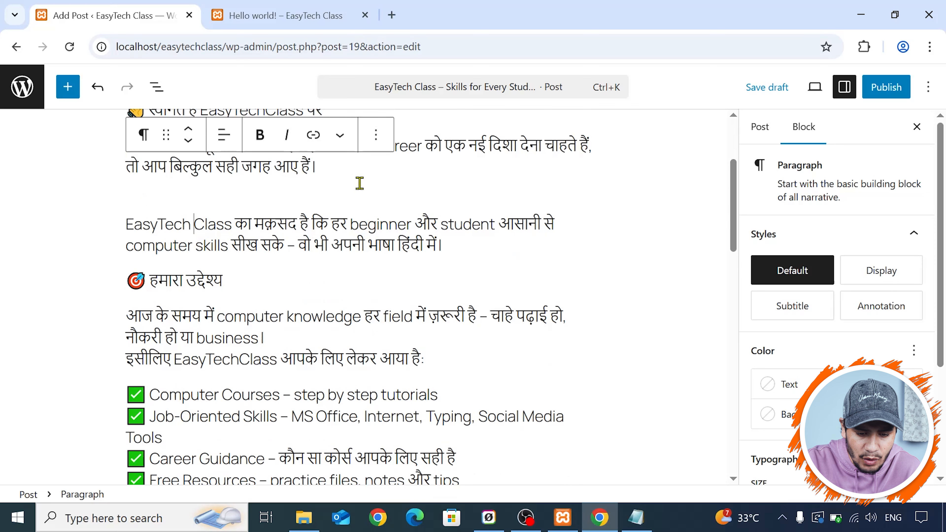
{"action": "scroll", "coordinate": [311, 190], "scroll_direction": "down", "scroll_amount": 3}
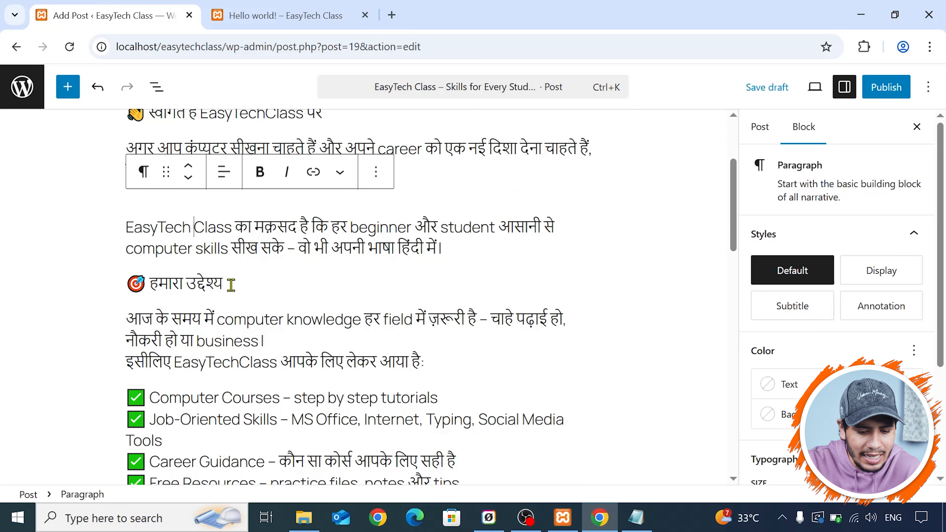
- Transform the "हमारा उद्देश्य" paragraph into a heading block
{"action": "left_click", "coordinate": [231, 284]}
{"action": "scroll", "coordinate": [411, 160], "scroll_direction": "up", "scroll_amount": 4}
{"action": "scroll", "coordinate": [411, 160], "scroll_direction": "down", "scroll_amount": 4}
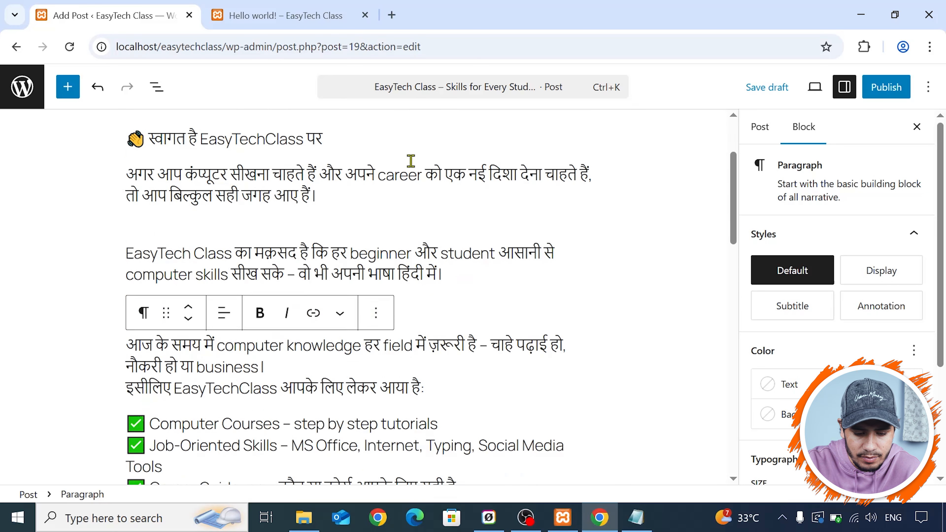
{"action": "left_click_drag", "start_coordinate": [127, 211], "coordinate": [234, 208]}
{"action": "left_click", "coordinate": [237, 209]}
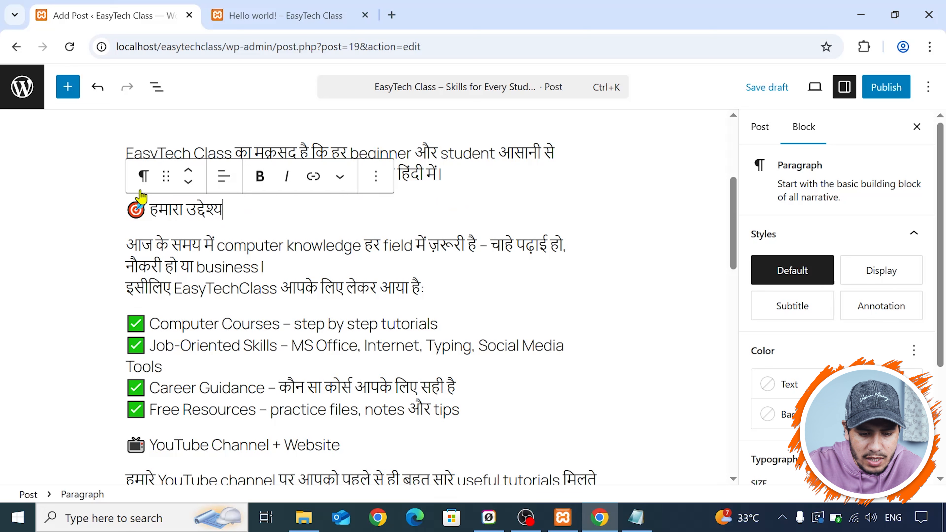
{"action": "left_click", "coordinate": [144, 176]}
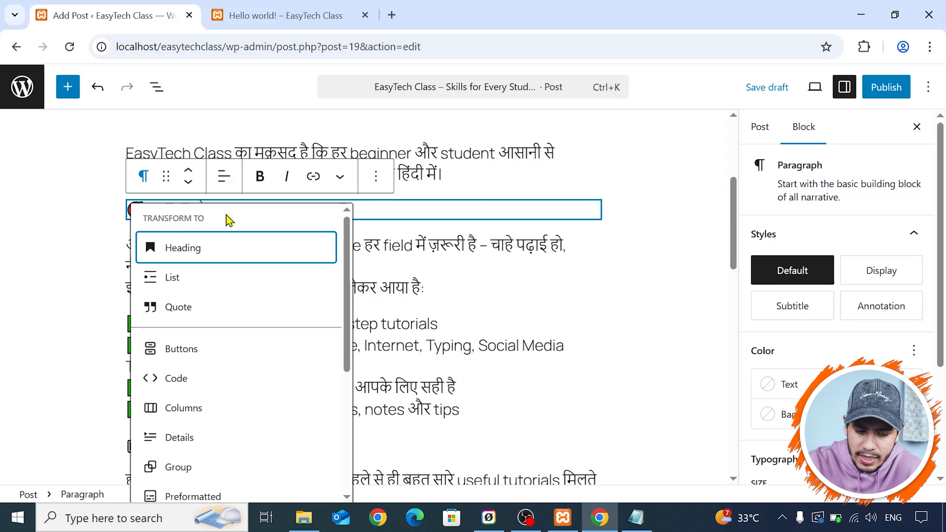
{"action": "left_click", "coordinate": [193, 249]}
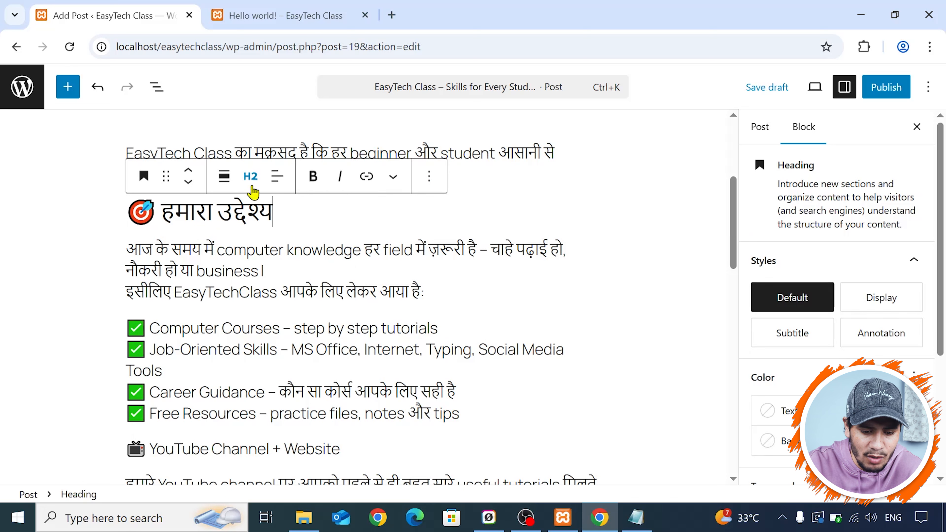
- Examine the available heading levels and compare the "हमारा उद्देश्य" heading with the post title
{"action": "left_click", "coordinate": [250, 176]}
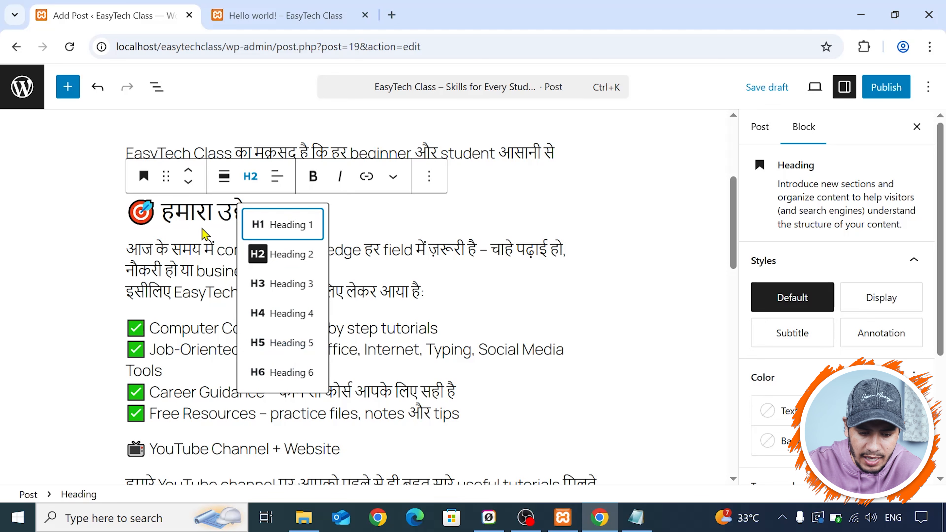
{"action": "left_click", "coordinate": [203, 210]}
{"action": "scroll", "coordinate": [406, 262], "scroll_direction": "up", "scroll_amount": 4}
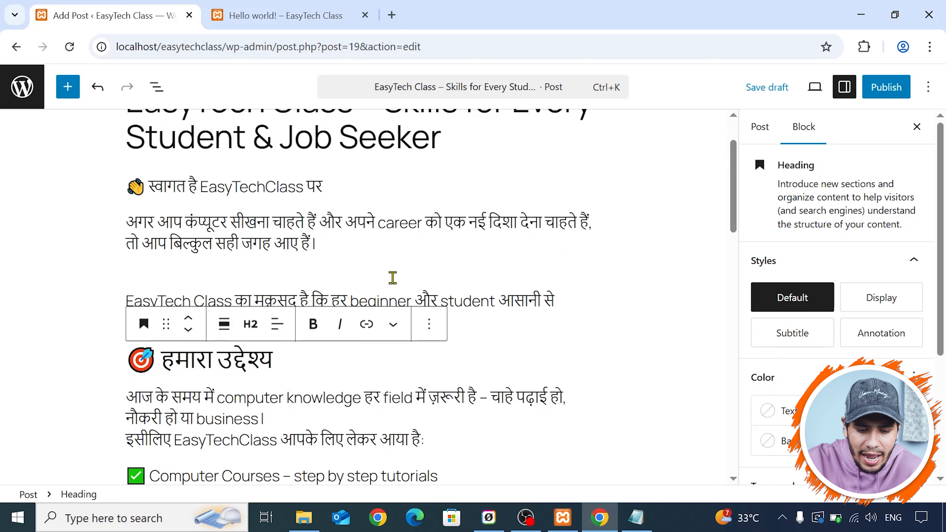
{"action": "scroll", "coordinate": [387, 269], "scroll_direction": "up", "scroll_amount": 2}
{"action": "left_click", "coordinate": [458, 211]}
{"action": "scroll", "coordinate": [285, 185], "scroll_direction": "down", "scroll_amount": 4}
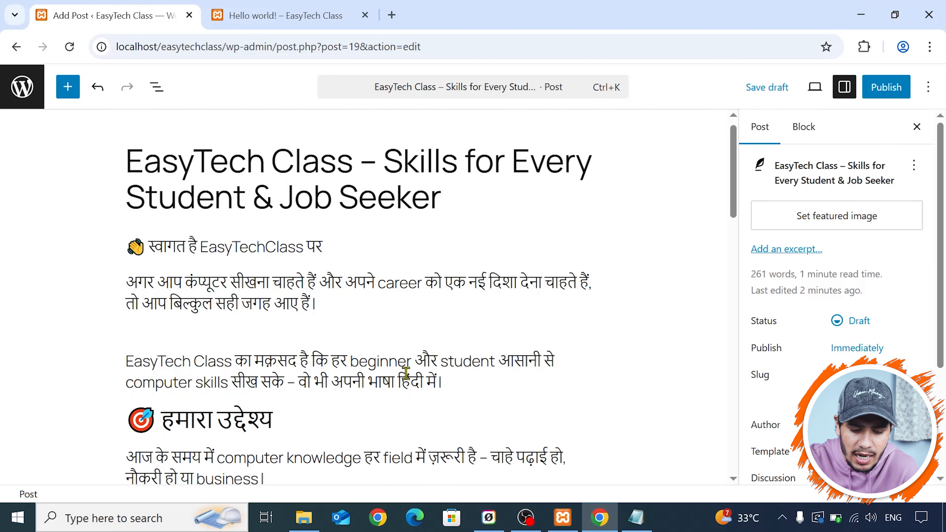
{"action": "left_click", "coordinate": [283, 286]}
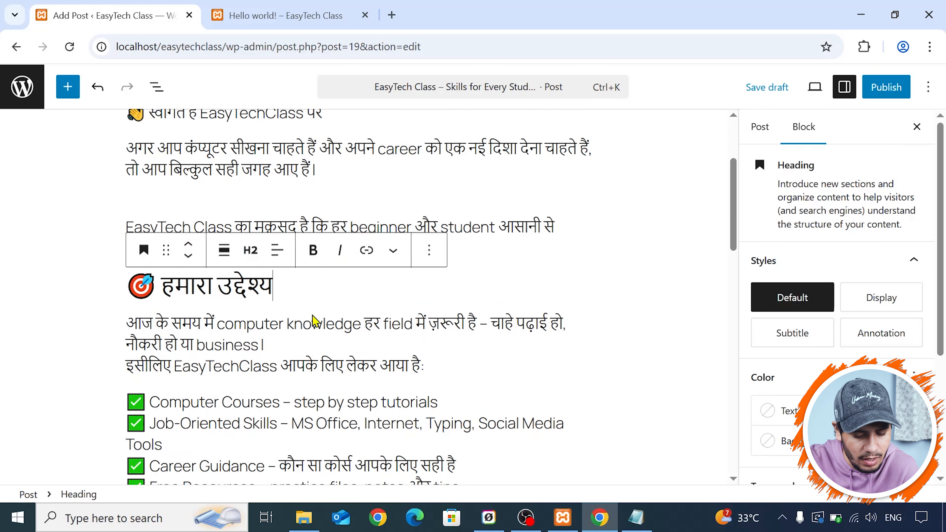
{"action": "scroll", "coordinate": [314, 322], "scroll_direction": "up", "scroll_amount": 2}
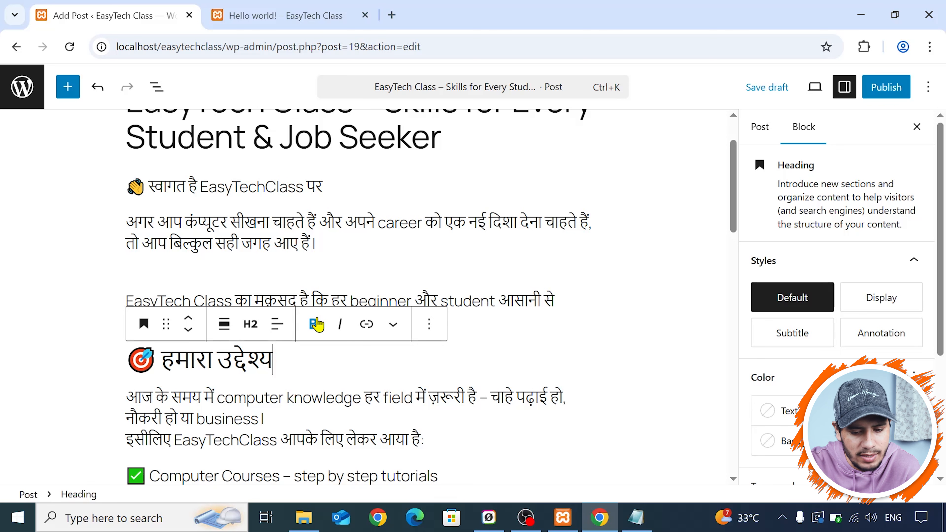
{"action": "scroll", "coordinate": [317, 325], "scroll_direction": "up", "scroll_amount": 2}
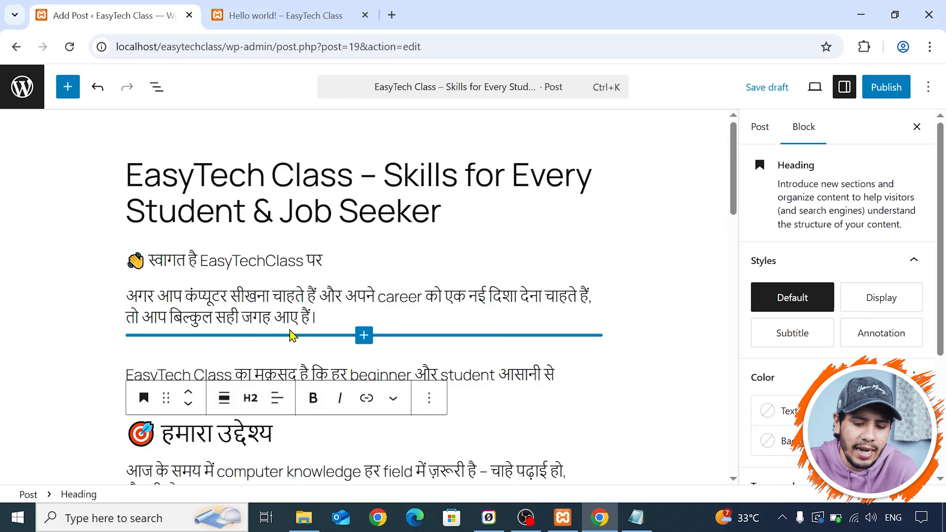
{"action": "scroll", "coordinate": [293, 335], "scroll_direction": "down", "scroll_amount": 2}
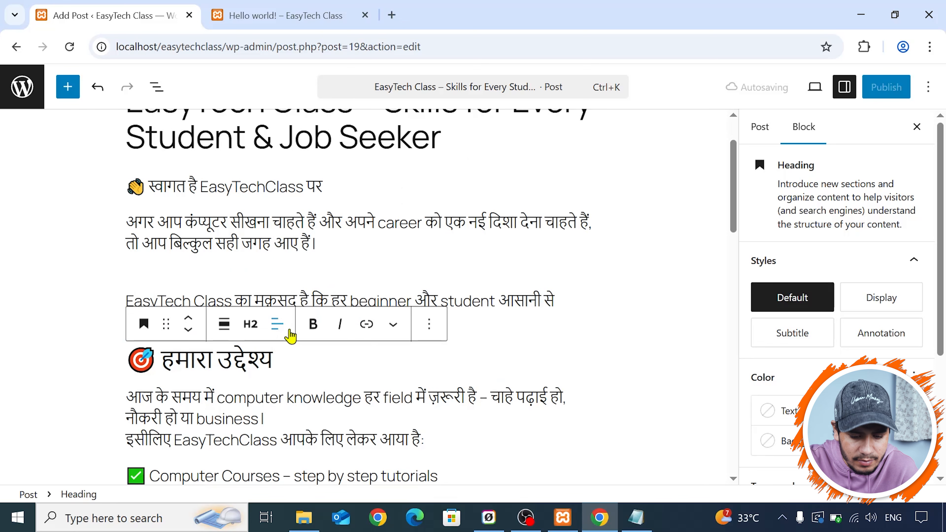
- Set the level of the "हमारा उद्देश्य" heading to Heading 2
{"action": "left_click", "coordinate": [244, 330]}
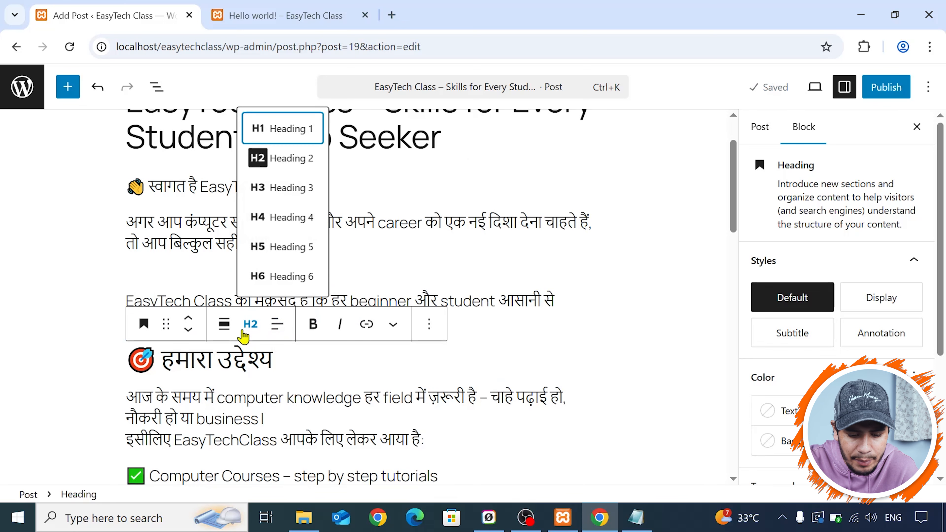
{"action": "left_click", "coordinate": [292, 159]}
{"action": "scroll", "coordinate": [314, 341], "scroll_direction": "down", "scroll_amount": 6}
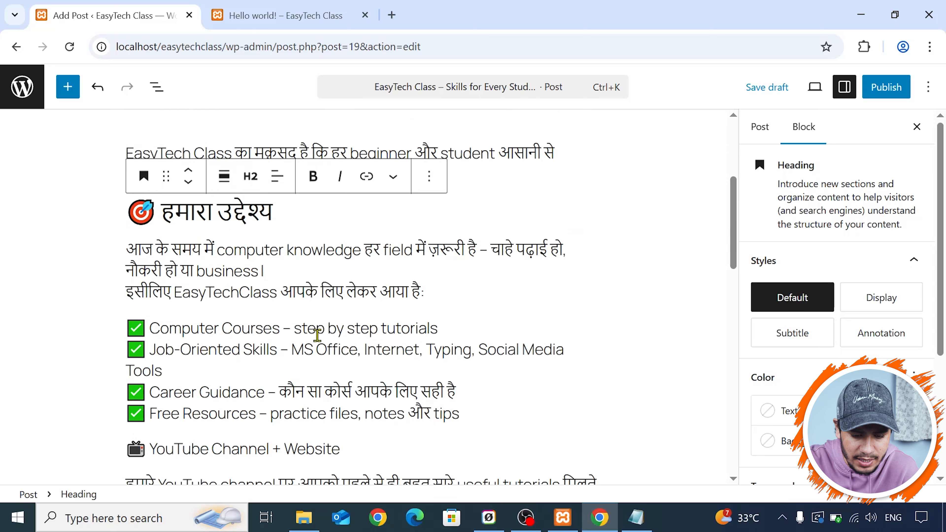
- Split the paragraph under "हमारा उद्देश्य" before "इसीलिए" and add a space so that its brand name reads "EasyTech Class"
{"action": "scroll", "coordinate": [298, 249], "scroll_direction": "up", "scroll_amount": 2}
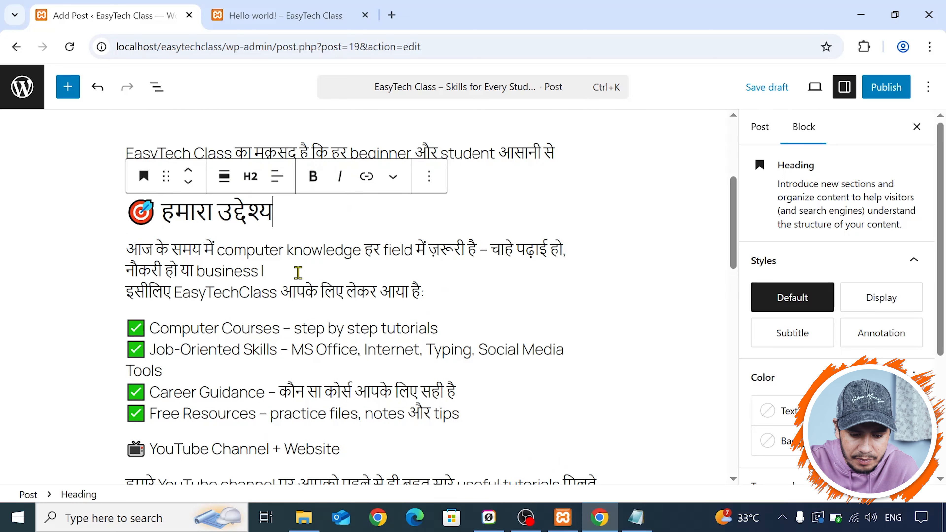
{"action": "left_click", "coordinate": [293, 279]}
{"action": "key", "text": "Return"}
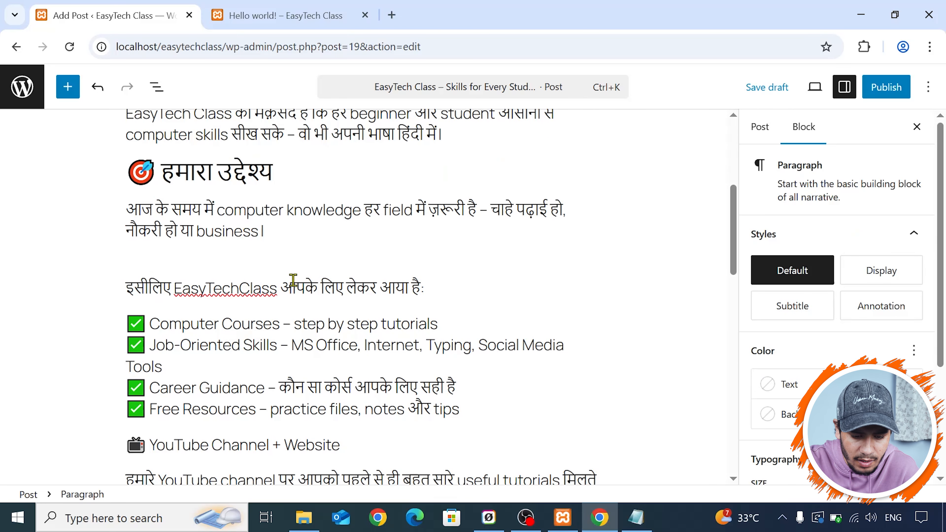
{"action": "scroll", "coordinate": [293, 281], "scroll_direction": "down", "scroll_amount": 4}
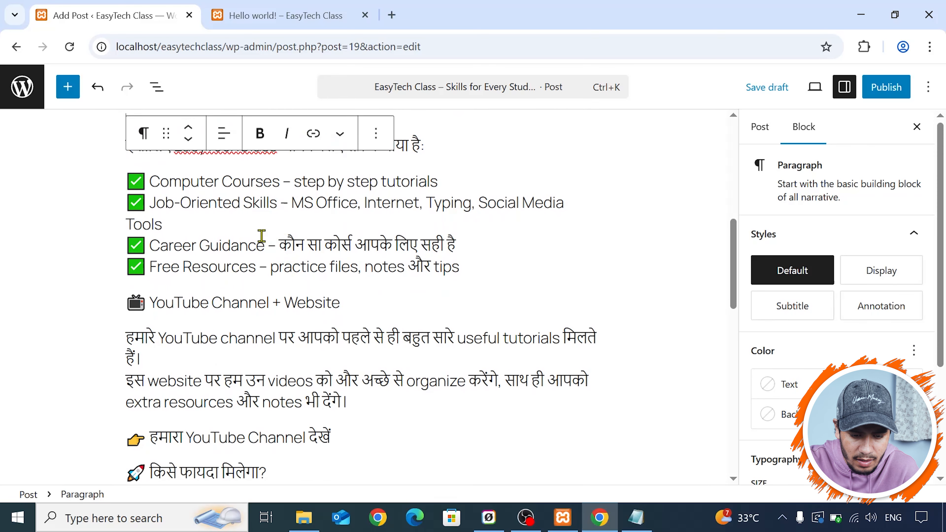
{"action": "scroll", "coordinate": [259, 239], "scroll_direction": "up", "scroll_amount": 6}
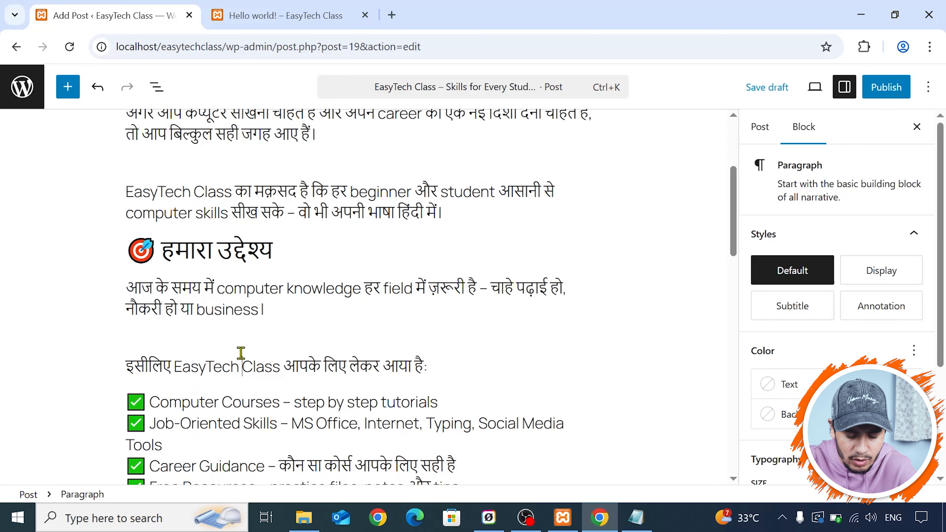
- Transform the "YouTube Channel + Website" paragraph into a heading block
{"action": "scroll", "coordinate": [250, 249], "scroll_direction": "down", "scroll_amount": 8}
{"action": "left_click", "coordinate": [363, 228]}
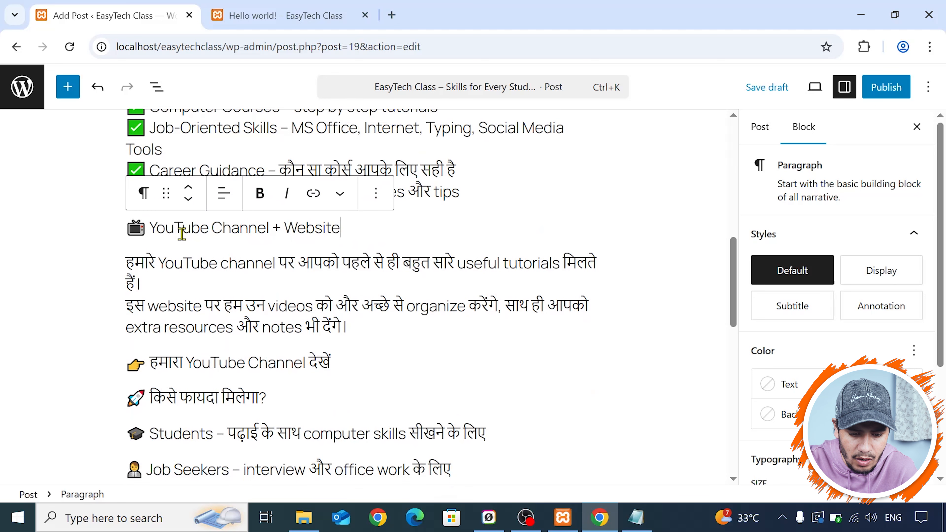
{"action": "left_click", "coordinate": [145, 193]}
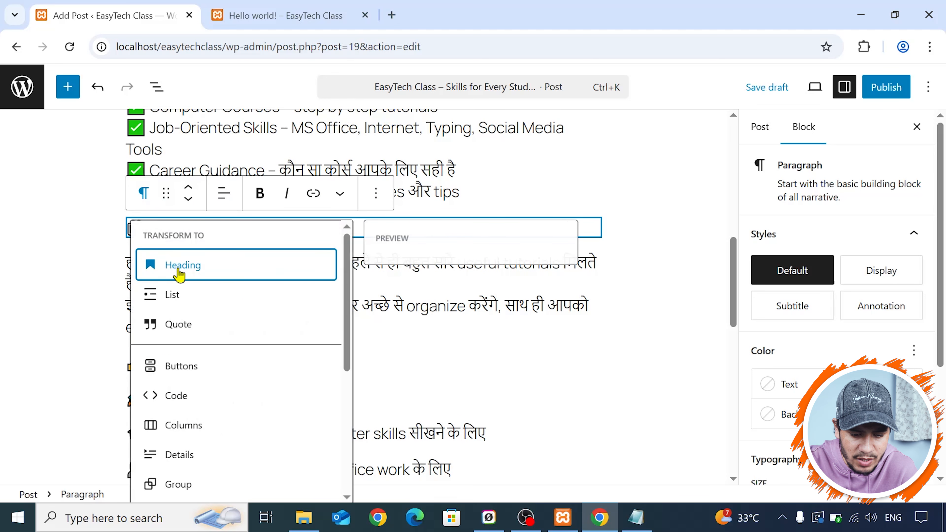
{"action": "left_click", "coordinate": [214, 256]}
- Convert the five paragraphs from "Step-by-step computer tutorials" to "और बहुत कुछ…" into a bulleted list
{"action": "scroll", "coordinate": [263, 259], "scroll_direction": "down", "scroll_amount": 6}
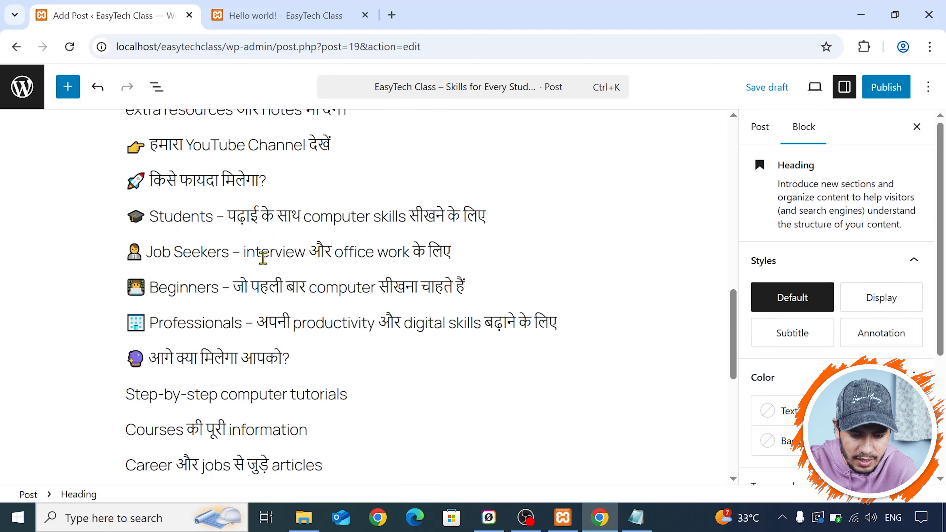
{"action": "scroll", "coordinate": [263, 257], "scroll_direction": "down", "scroll_amount": 2}
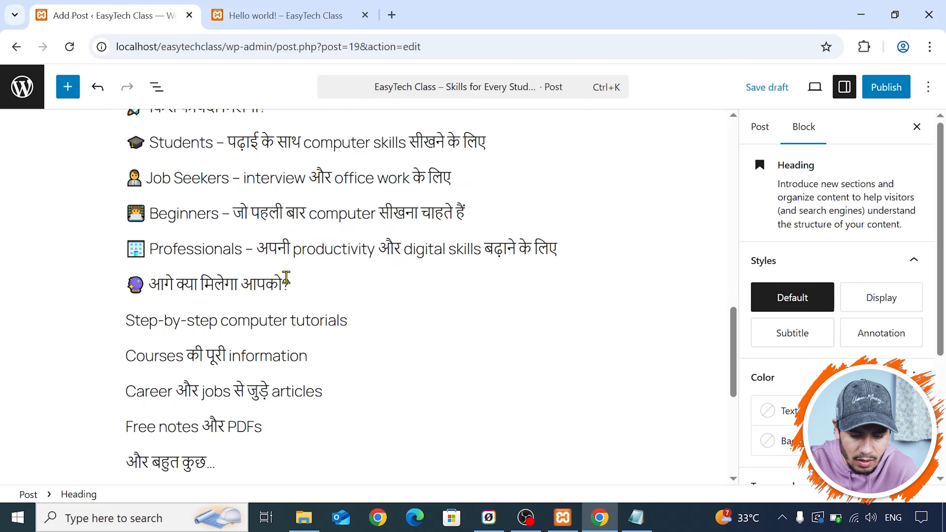
{"action": "scroll", "coordinate": [205, 306], "scroll_direction": "down", "scroll_amount": 2}
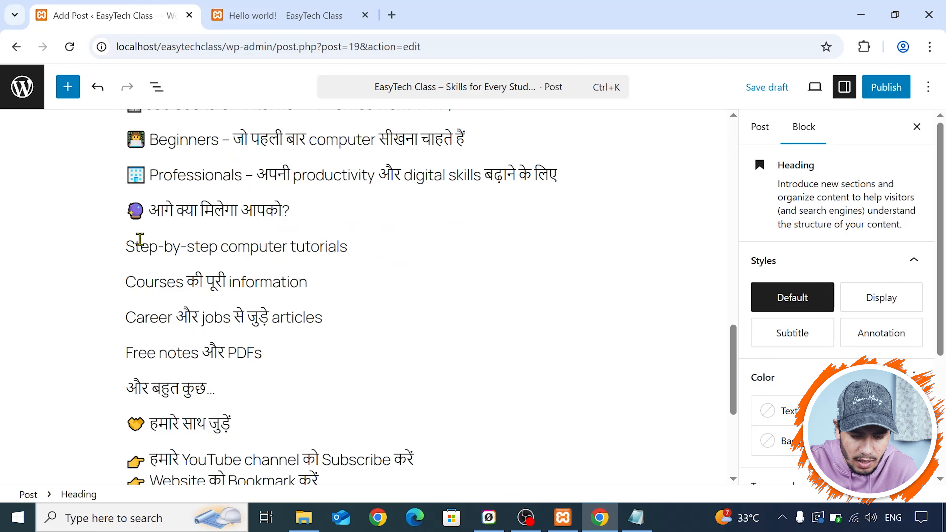
{"action": "left_click_drag", "start_coordinate": [126, 246], "coordinate": [296, 373]}
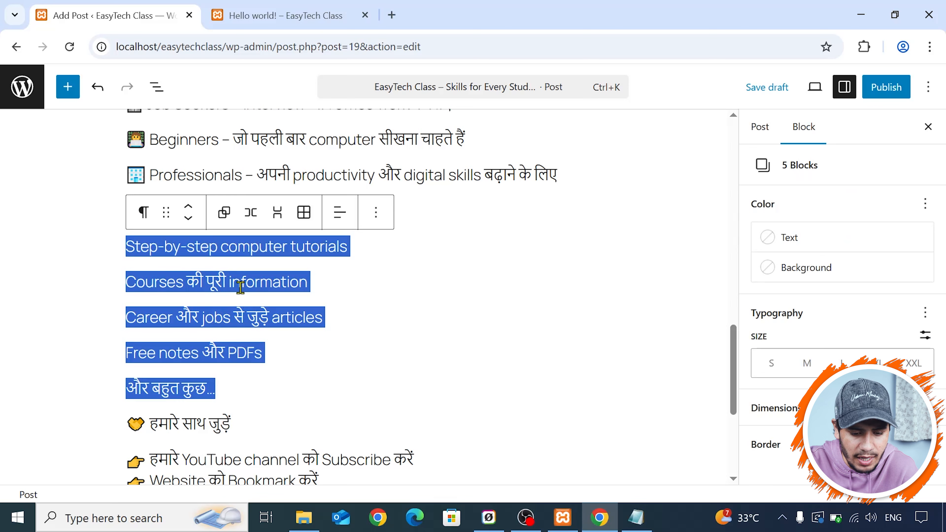
{"action": "left_click", "coordinate": [143, 212]}
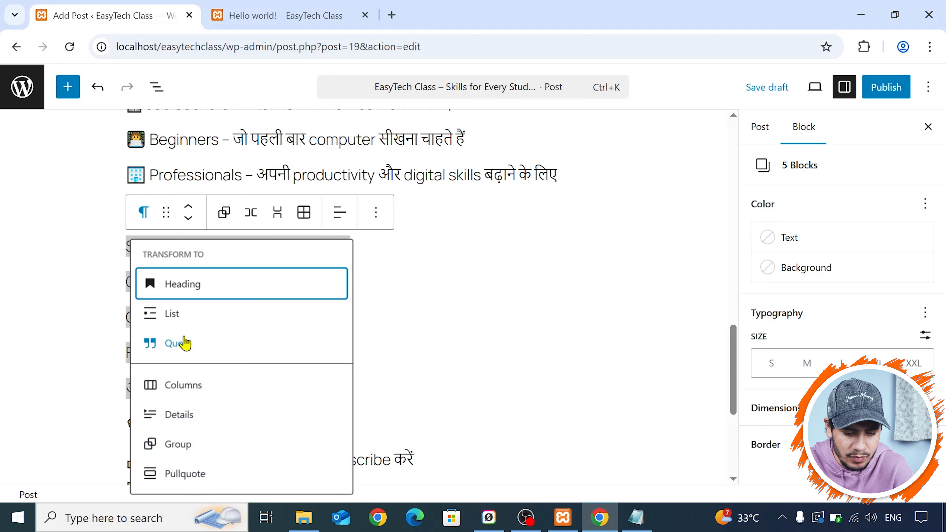
{"action": "left_click", "coordinate": [190, 323]}
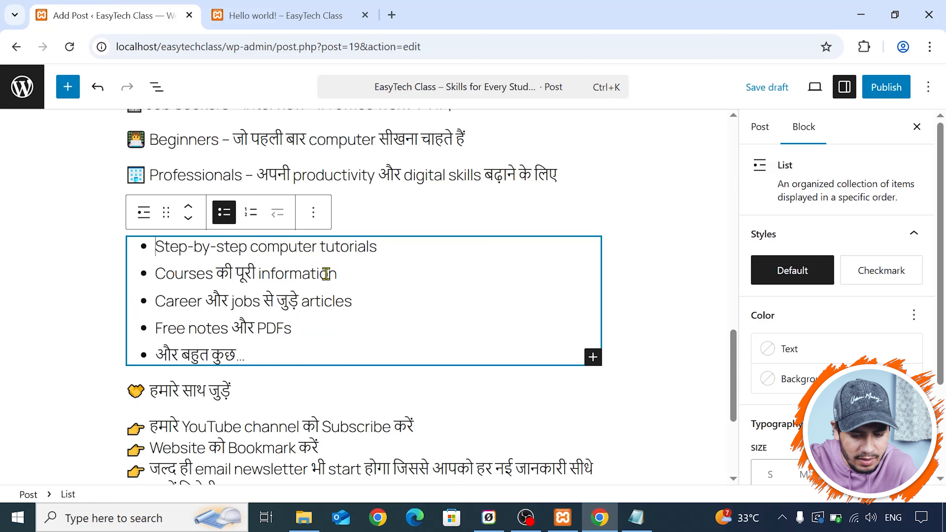
- Transform the "हमारे साथ जुड़ें" paragraph into a heading and set its level to Heading 3
{"action": "scroll", "coordinate": [336, 272], "scroll_direction": "down", "scroll_amount": 4}
{"action": "left_click", "coordinate": [285, 249]}
{"action": "left_click", "coordinate": [143, 209]}
{"action": "left_click", "coordinate": [184, 280]}
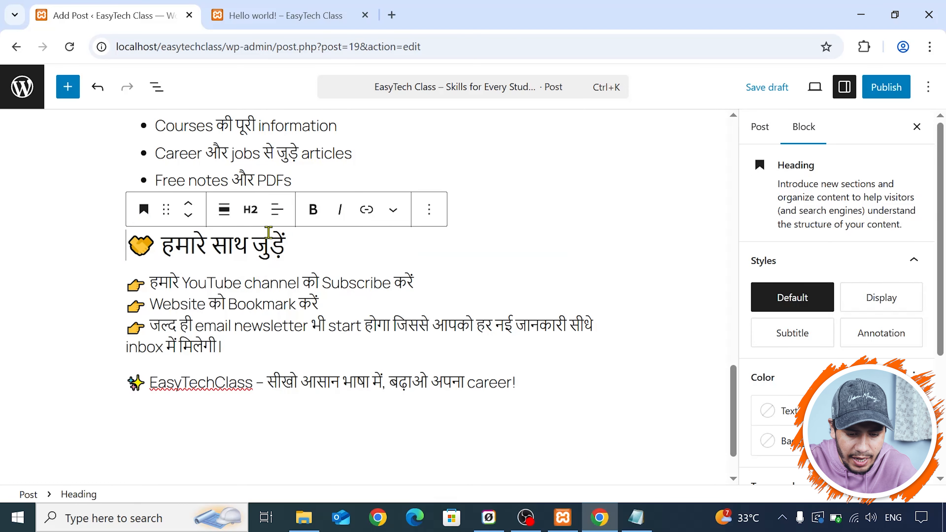
{"action": "left_click", "coordinate": [257, 211]}
{"action": "left_click", "coordinate": [287, 315]}
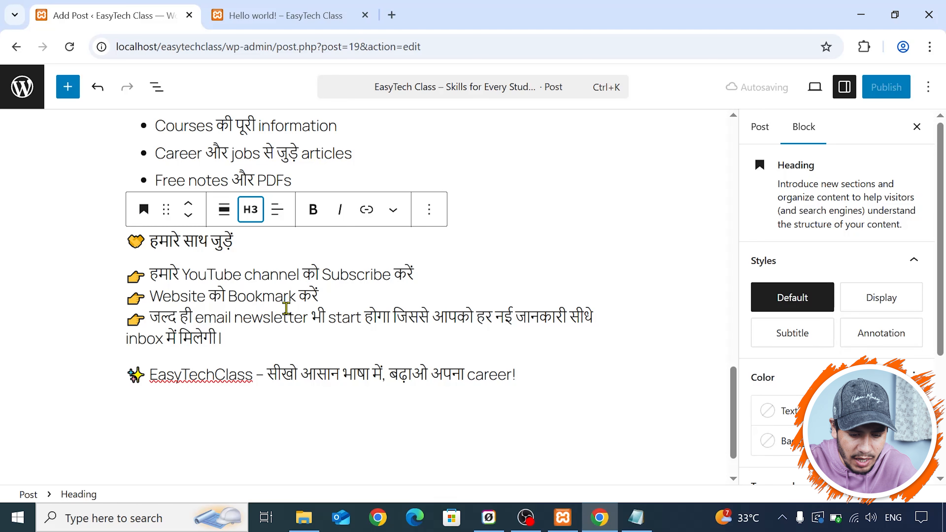
- Add the missing space in the brand name so that it reads "EasyTech Class" in the post's closing line and its welcome line
{"action": "left_click", "coordinate": [216, 375]}
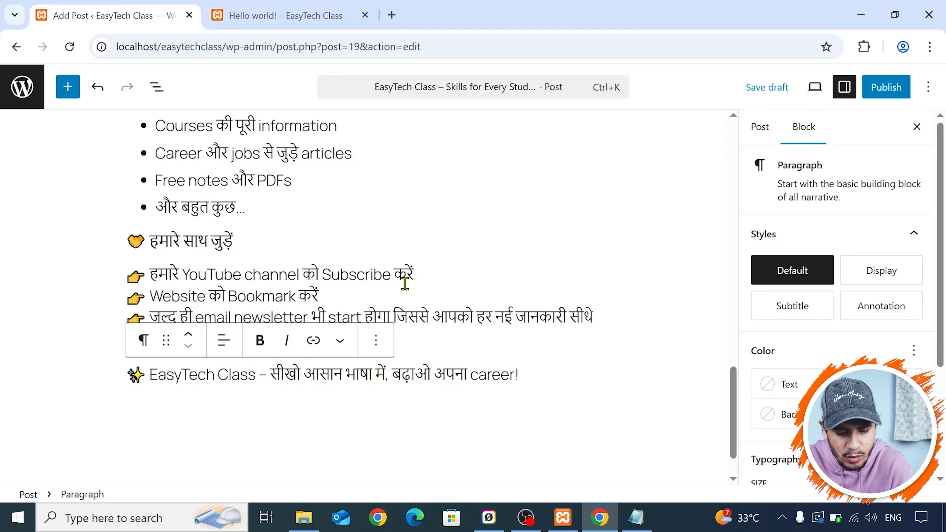
{"action": "scroll", "coordinate": [405, 283], "scroll_direction": "up", "scroll_amount": 20}
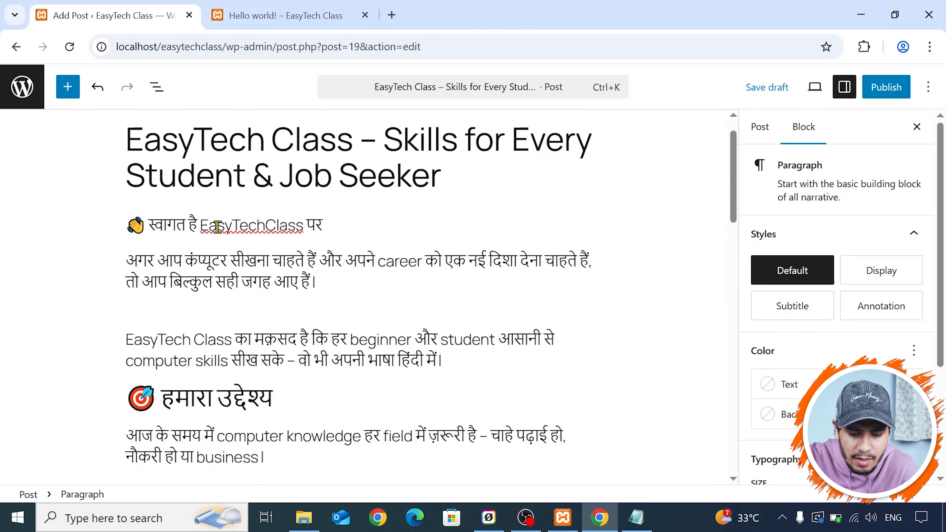
{"action": "left_click", "coordinate": [264, 224]}
{"action": "scroll", "coordinate": [289, 226], "scroll_direction": "down", "scroll_amount": 2}
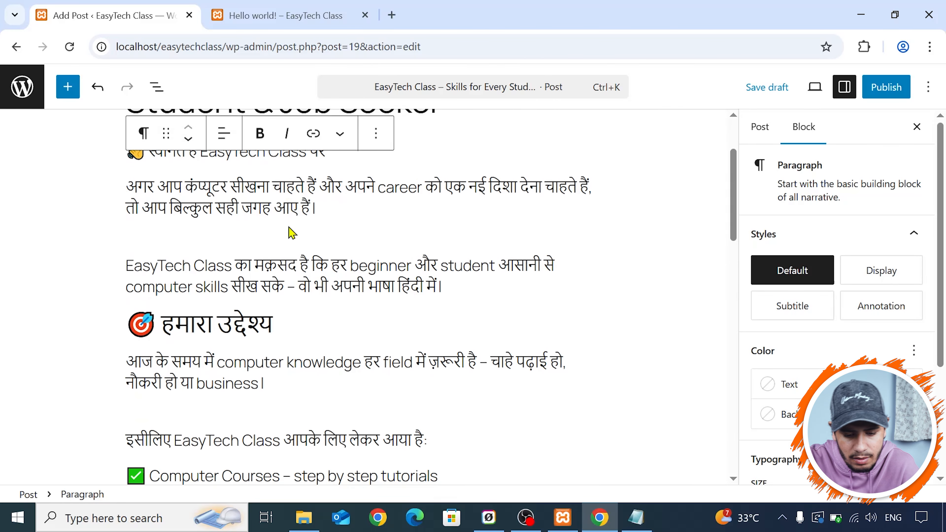
{"action": "left_click", "coordinate": [321, 320]}
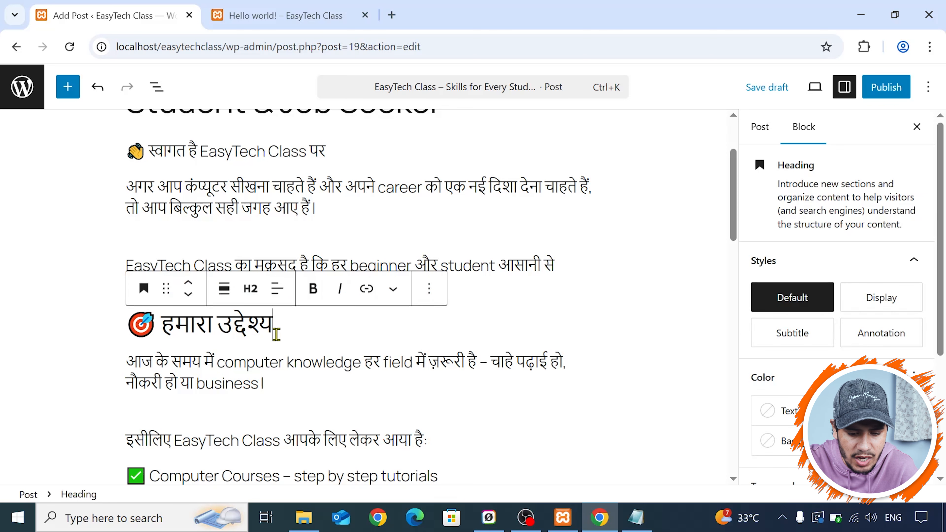
- Make the words "कंप्यूटर सीखना चाहते हैं" bold in the paragraph below the welcome line
{"action": "scroll", "coordinate": [294, 201], "scroll_direction": "up", "scroll_amount": 2}
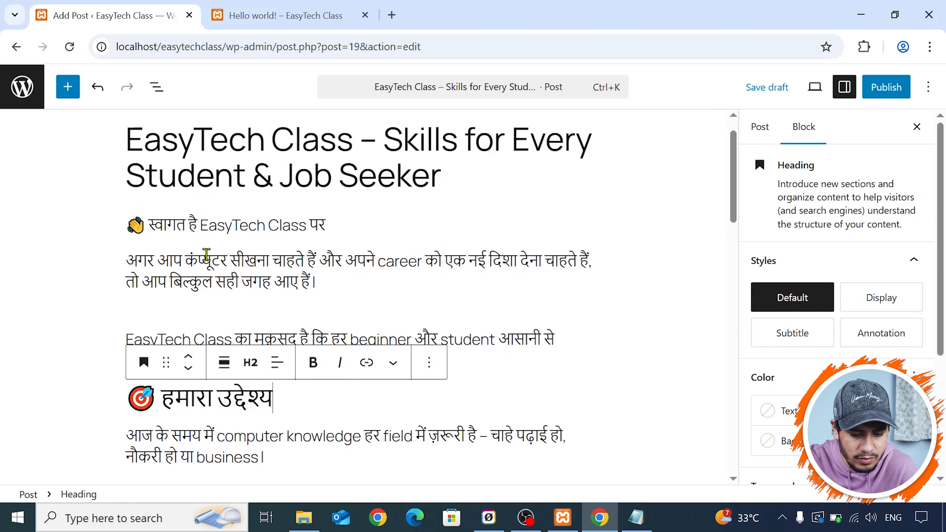
{"action": "left_click_drag", "start_coordinate": [185, 257], "coordinate": [315, 254]}
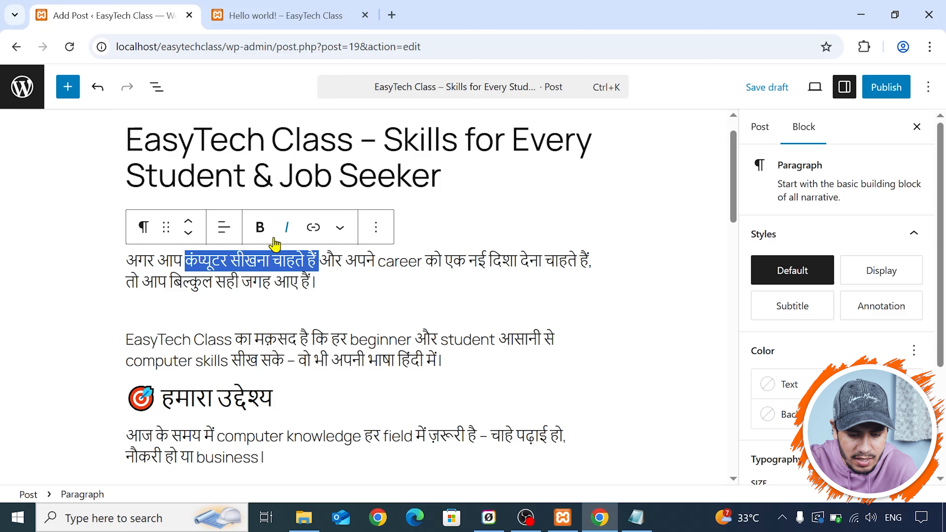
{"action": "left_click", "coordinate": [259, 234]}
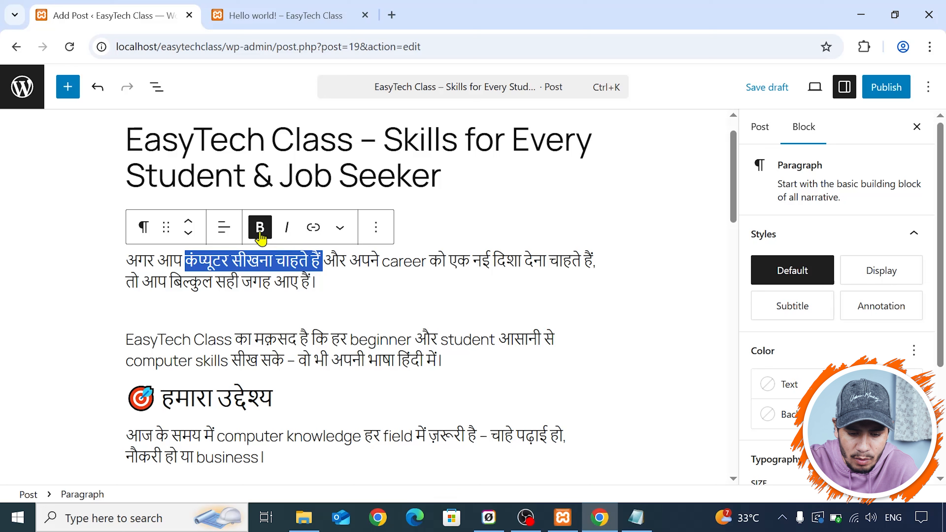
{"action": "left_click", "coordinate": [288, 235]}
{"action": "left_click", "coordinate": [288, 234]}
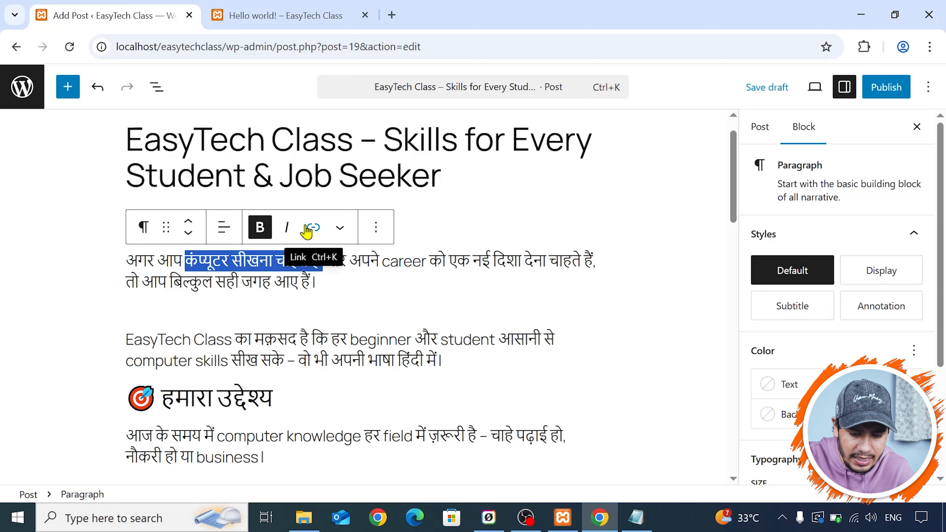
{"action": "left_click", "coordinate": [317, 301]}
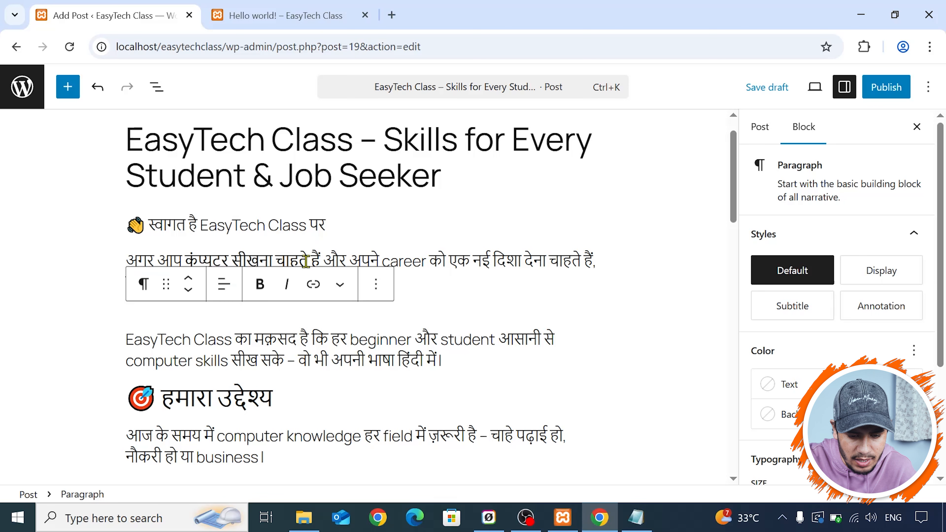
{"action": "left_click_drag", "start_coordinate": [306, 262], "coordinate": [185, 261]}
{"action": "left_click", "coordinate": [313, 227]}
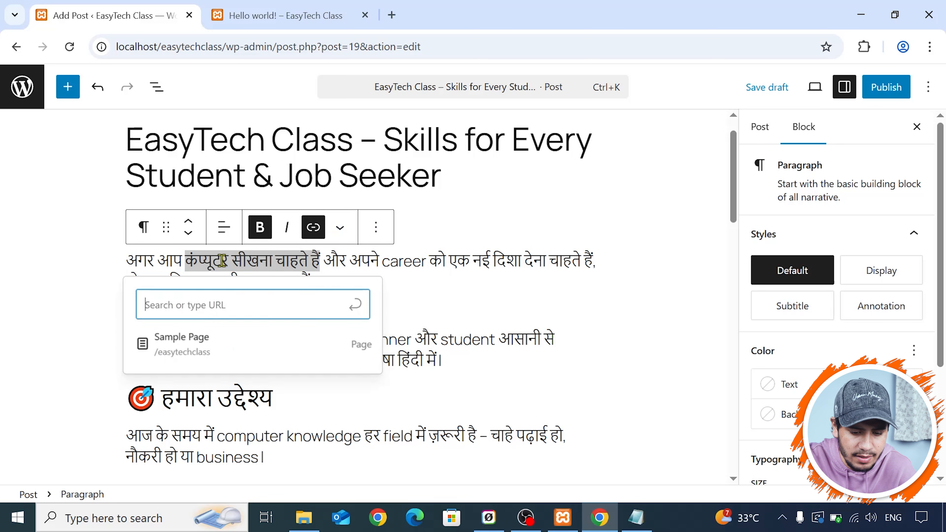
{"action": "left_click", "coordinate": [438, 290]}
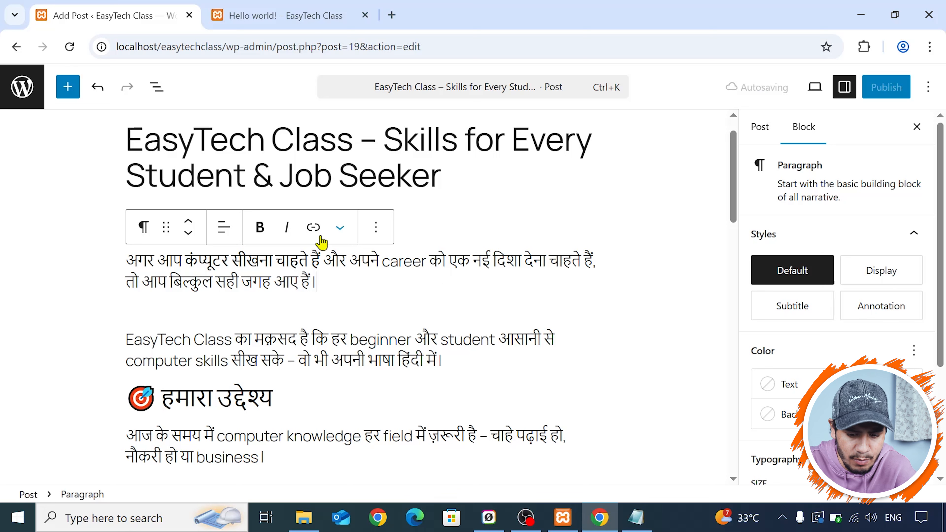
{"action": "mouse_move", "coordinate": [420, 300]}
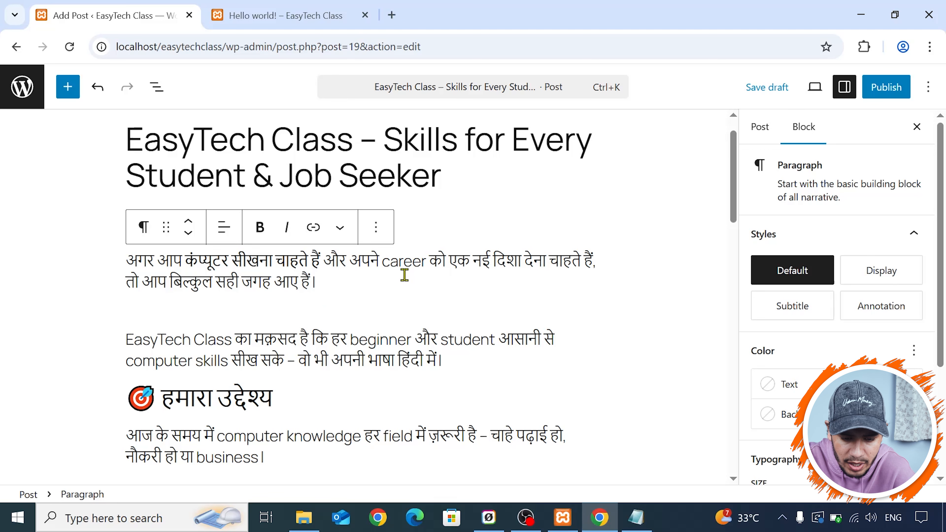
- Review the formatted post content and the post settings, including status, publish date and slug
{"action": "scroll", "coordinate": [405, 275], "scroll_direction": "down", "scroll_amount": 15}
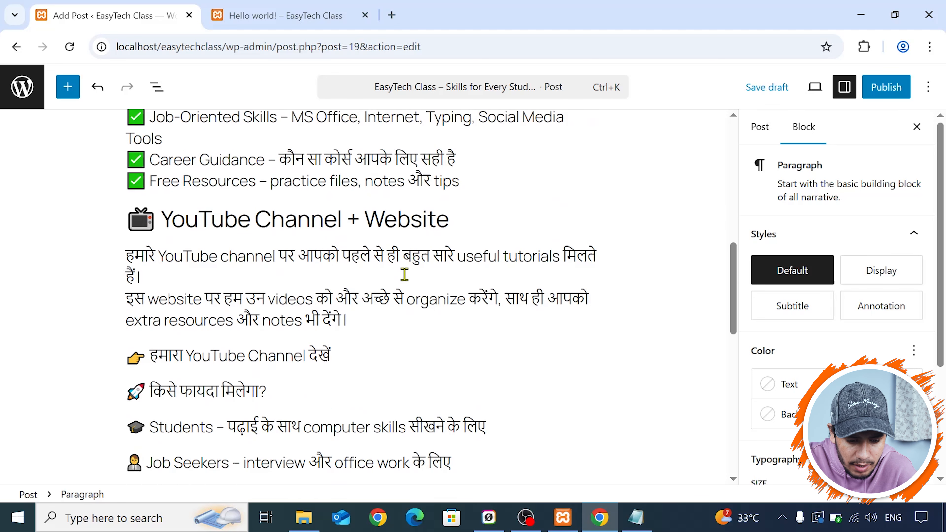
{"action": "scroll", "coordinate": [404, 274], "scroll_direction": "down", "scroll_amount": 5}
{"action": "scroll", "coordinate": [500, 268], "scroll_direction": "up", "scroll_amount": 20}
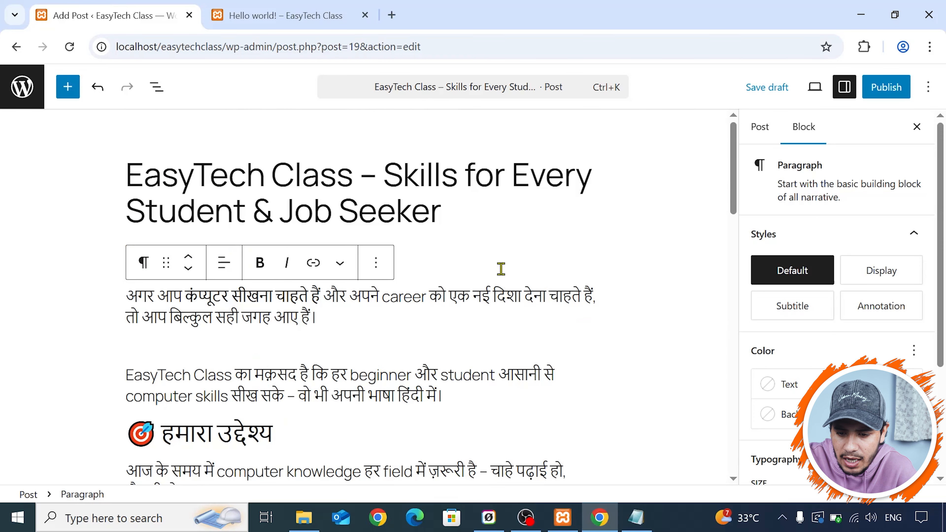
{"action": "left_click", "coordinate": [759, 139]}
{"action": "scroll", "coordinate": [842, 276], "scroll_direction": "down", "scroll_amount": 3}
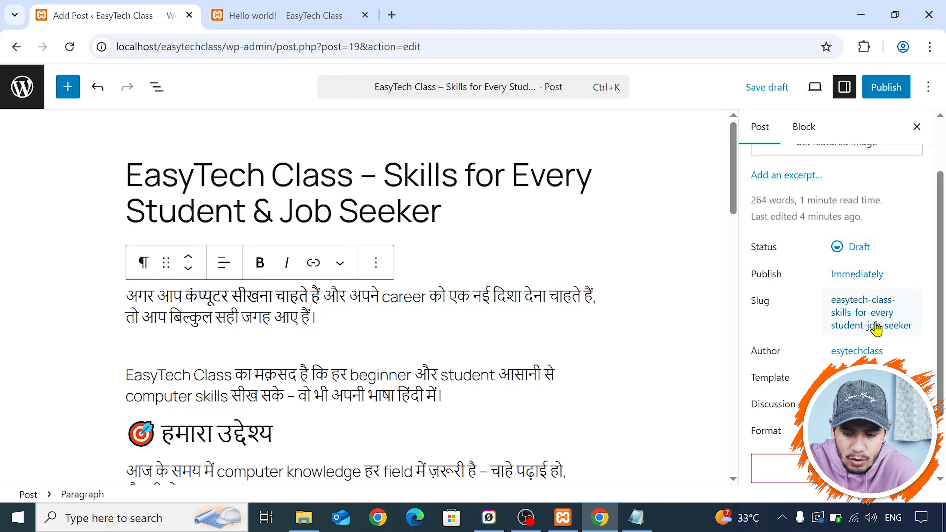
{"action": "scroll", "coordinate": [876, 327], "scroll_direction": "up", "scroll_amount": 2}
{"action": "left_click", "coordinate": [790, 138]}
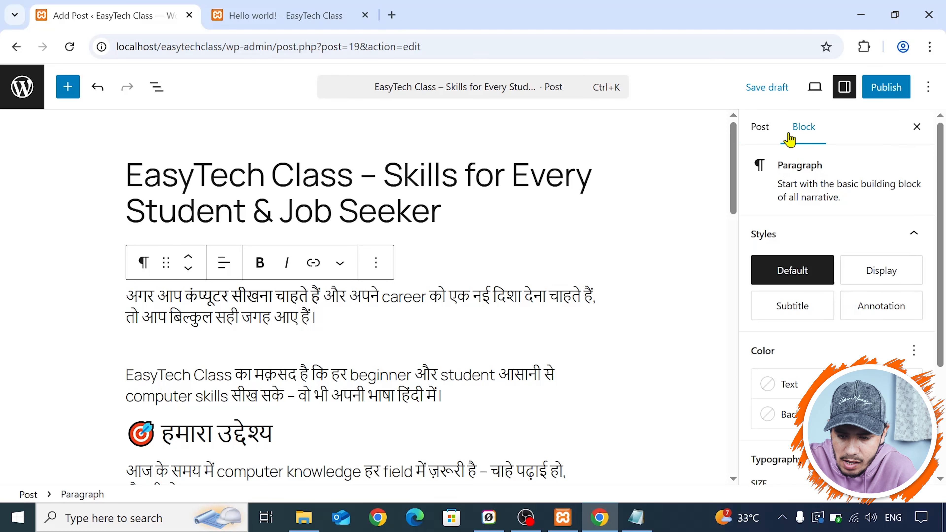
- Publish the post "EasyTech Class – Skills for Every Student & Job Seeker"
{"action": "left_click", "coordinate": [878, 89]}
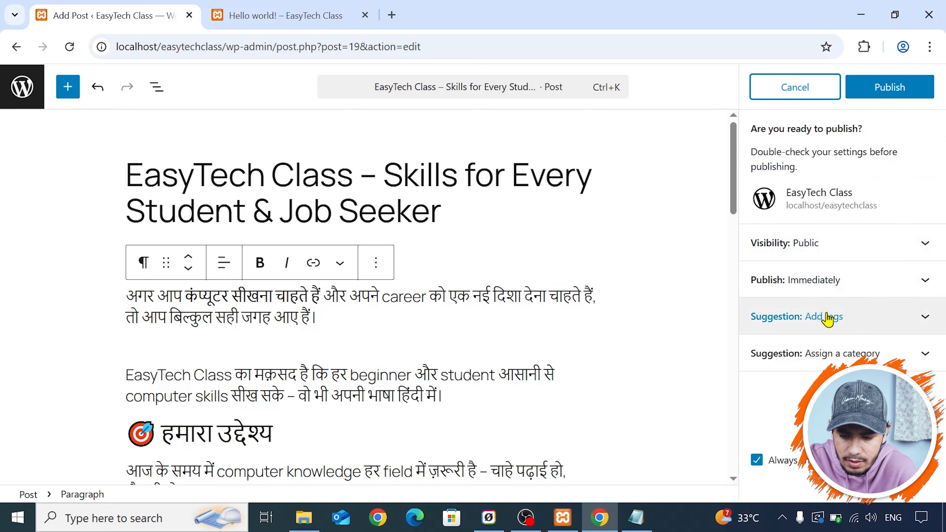
{"action": "left_click", "coordinate": [838, 360]}
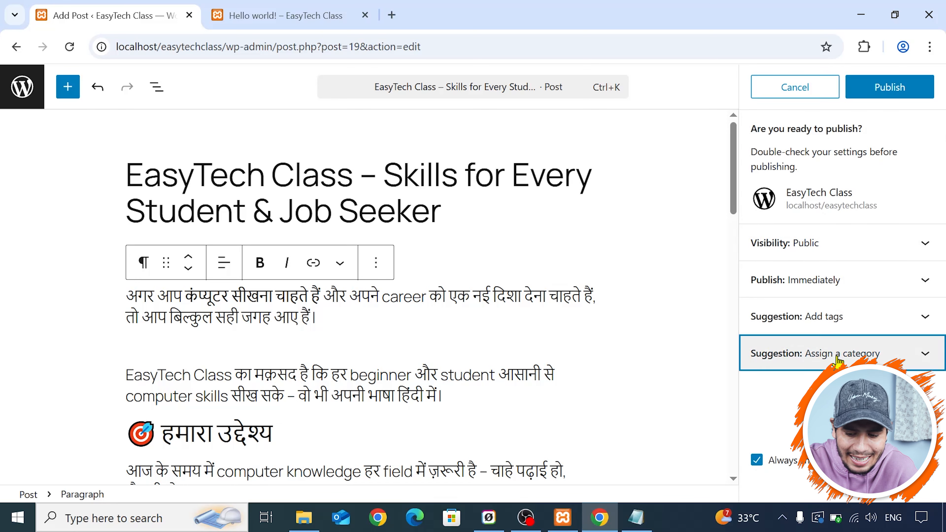
{"action": "left_click", "coordinate": [837, 360]}
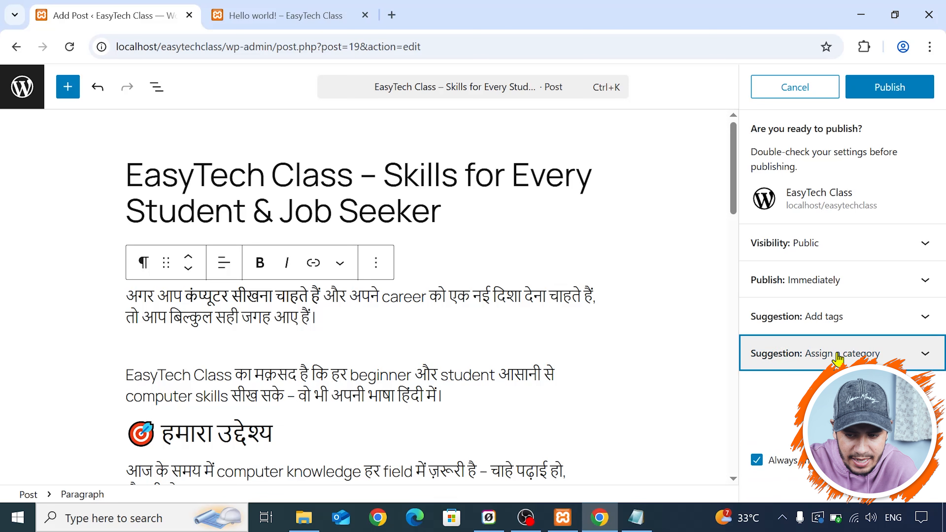
{"action": "left_click", "coordinate": [837, 360]}
{"action": "left_click", "coordinate": [837, 360]}
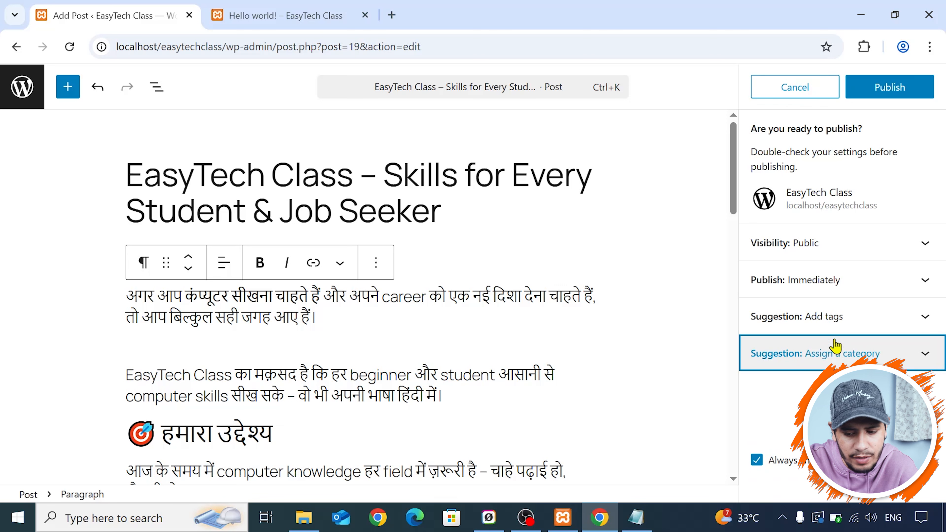
{"action": "left_click", "coordinate": [861, 97]}
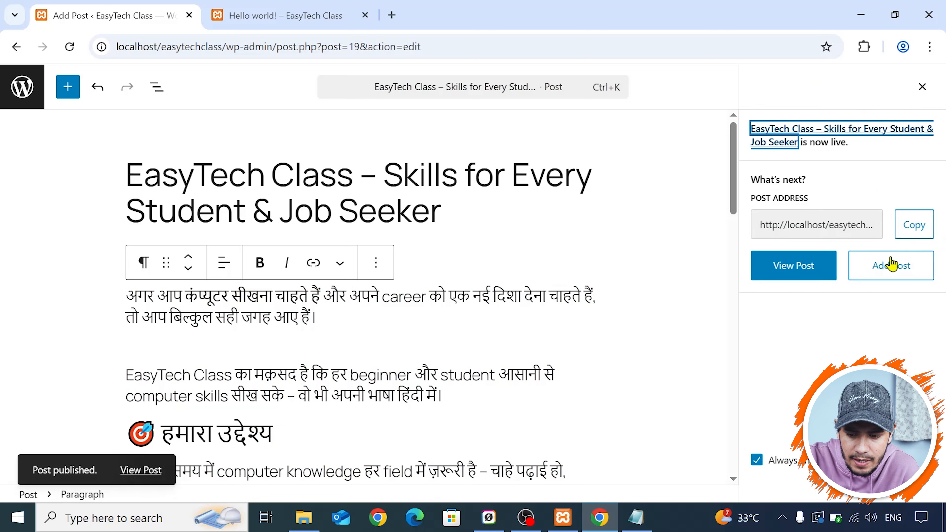
- View the published post on the site and read through its content
{"action": "left_click", "coordinate": [801, 275]}
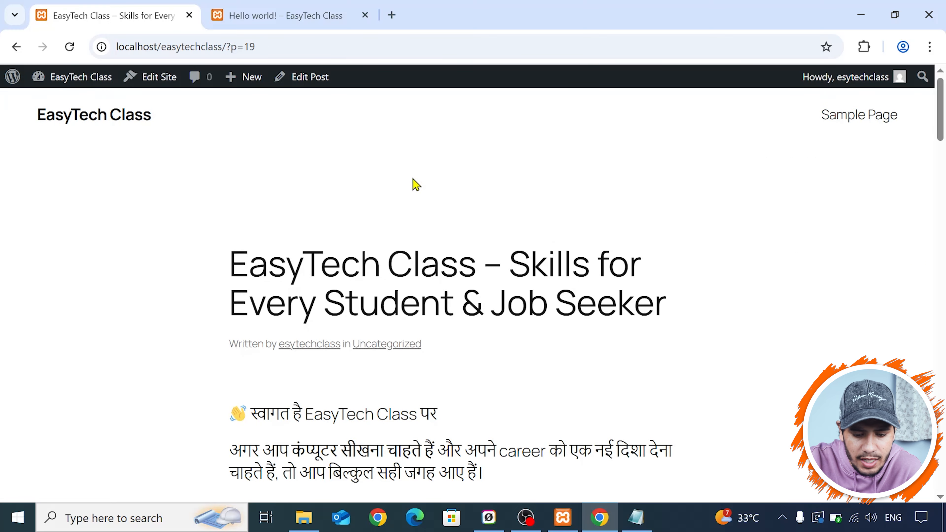
{"action": "scroll", "coordinate": [413, 183], "scroll_direction": "down", "scroll_amount": 5}
{"action": "scroll", "coordinate": [414, 184], "scroll_direction": "down", "scroll_amount": 20}
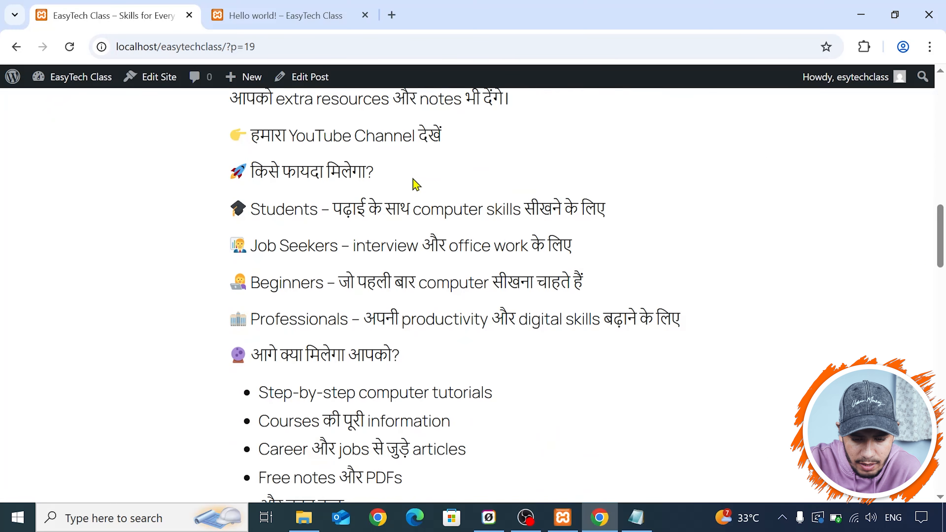
{"action": "scroll", "coordinate": [416, 184], "scroll_direction": "up", "scroll_amount": 20}
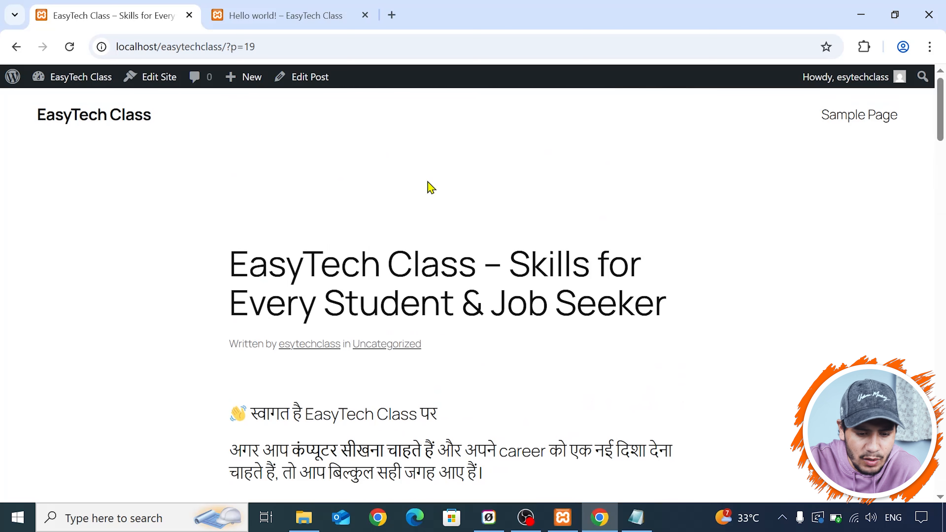
- Return to the site's dashboard and show the list of all posts to check the new post's entry
{"action": "mouse_move", "coordinate": [65, 89]}
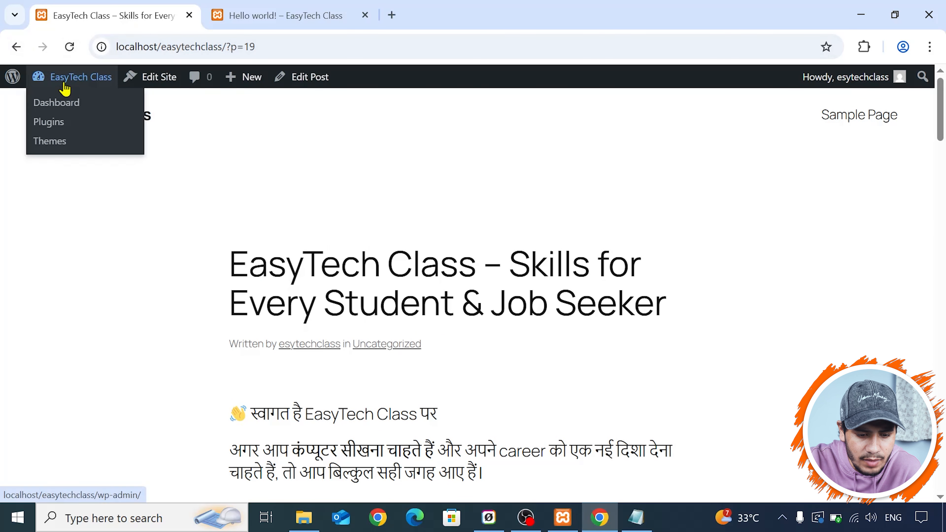
{"action": "left_click", "coordinate": [60, 105]}
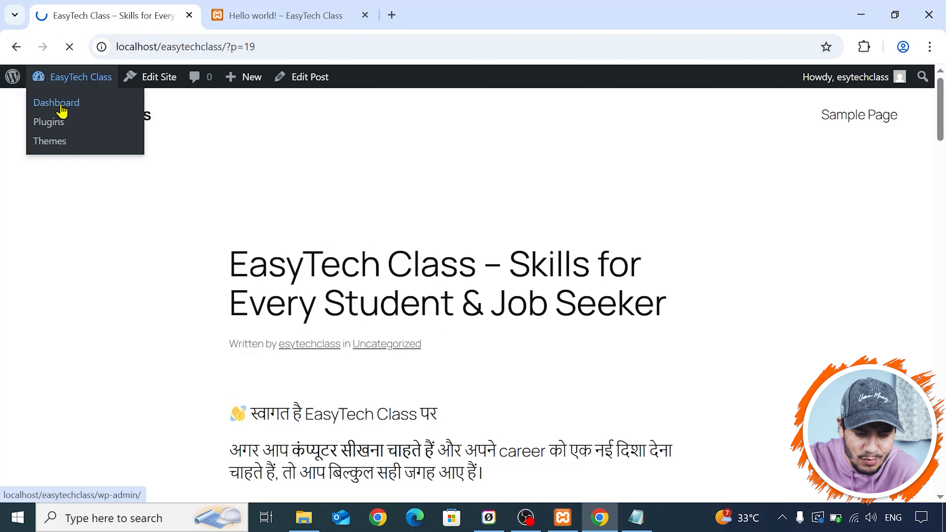
{"action": "left_click", "coordinate": [38, 193]}
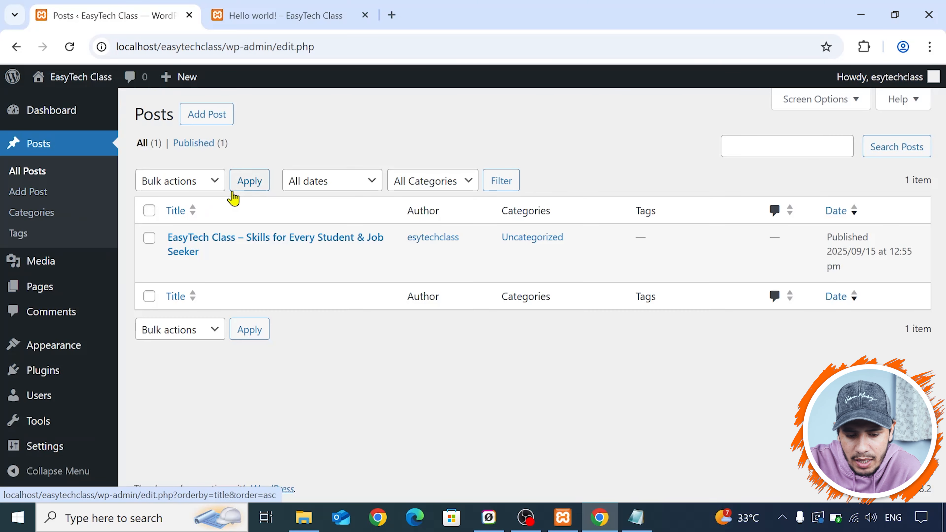
{"action": "mouse_move", "coordinate": [288, 244]}
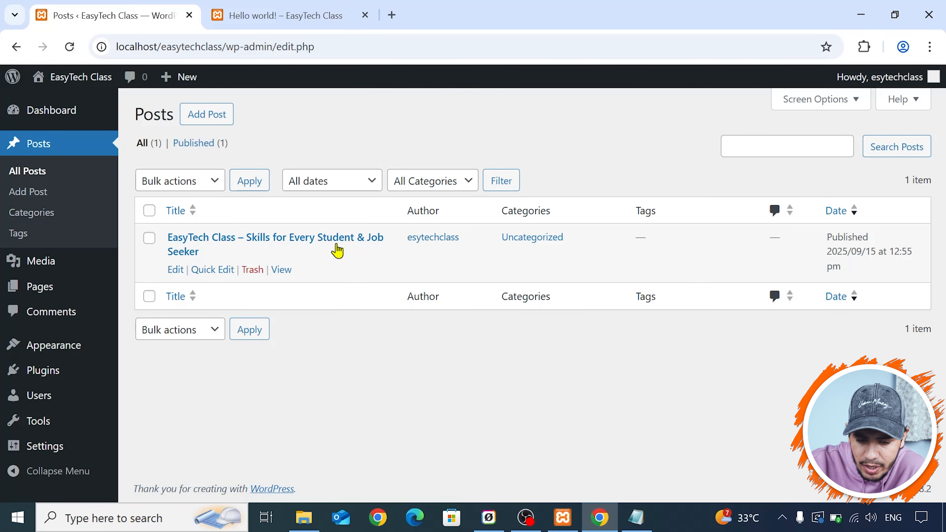
- Reload the old Hello world! post page in the other browser tab to check whether the deleted post is still reachable
{"action": "left_click", "coordinate": [350, 9]}
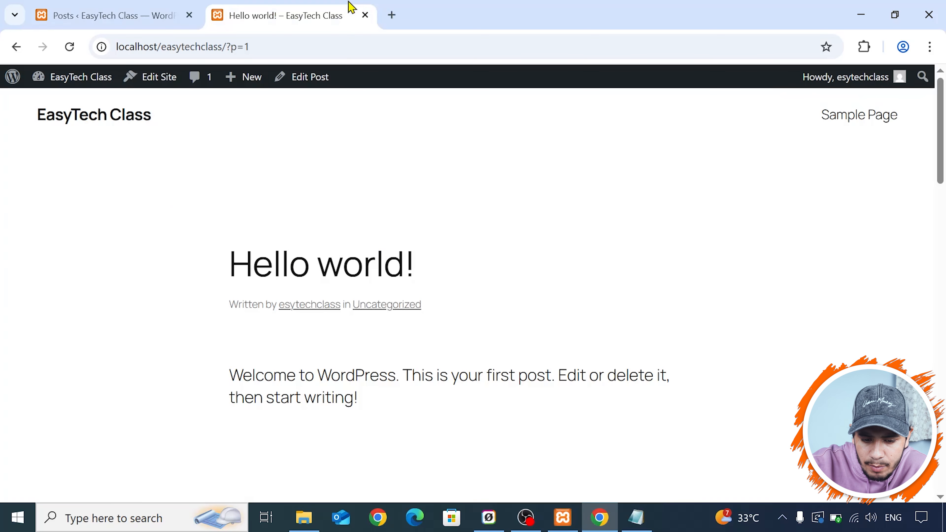
{"action": "scroll", "coordinate": [380, 186], "scroll_direction": "down", "scroll_amount": 10}
{"action": "scroll", "coordinate": [358, 156], "scroll_direction": "up", "scroll_amount": 10}
{"action": "left_click", "coordinate": [70, 47]}
{"action": "scroll", "coordinate": [408, 203], "scroll_direction": "down", "scroll_amount": 8}
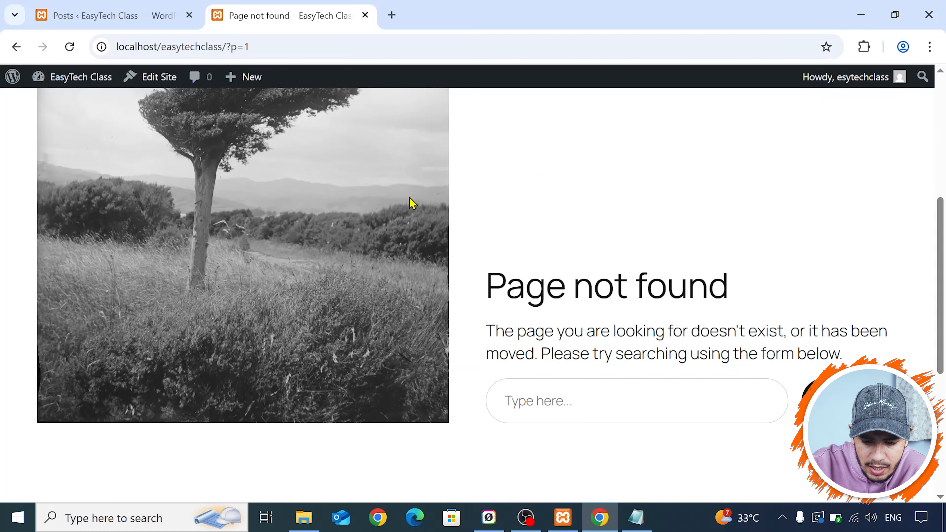
{"action": "scroll", "coordinate": [410, 202], "scroll_direction": "up", "scroll_amount": 8}
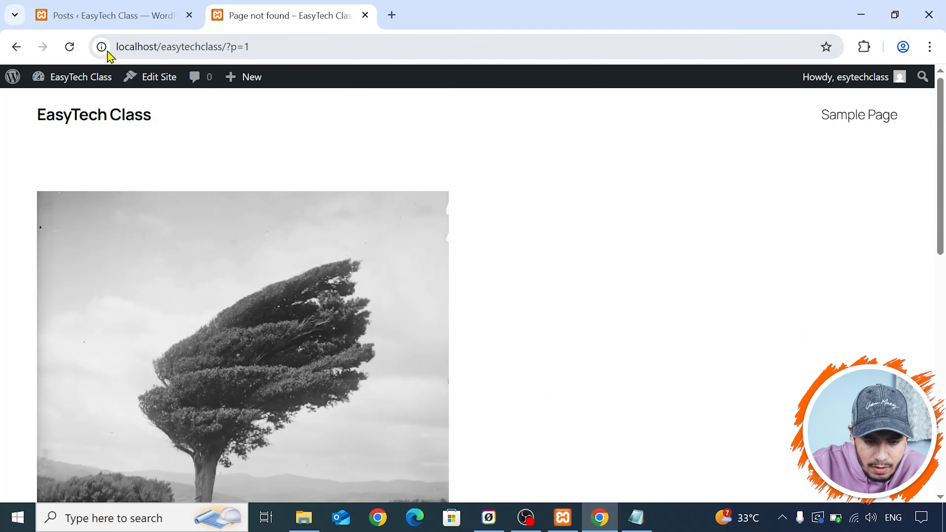
{"action": "left_click_drag", "start_coordinate": [224, 46], "coordinate": [249, 47]}
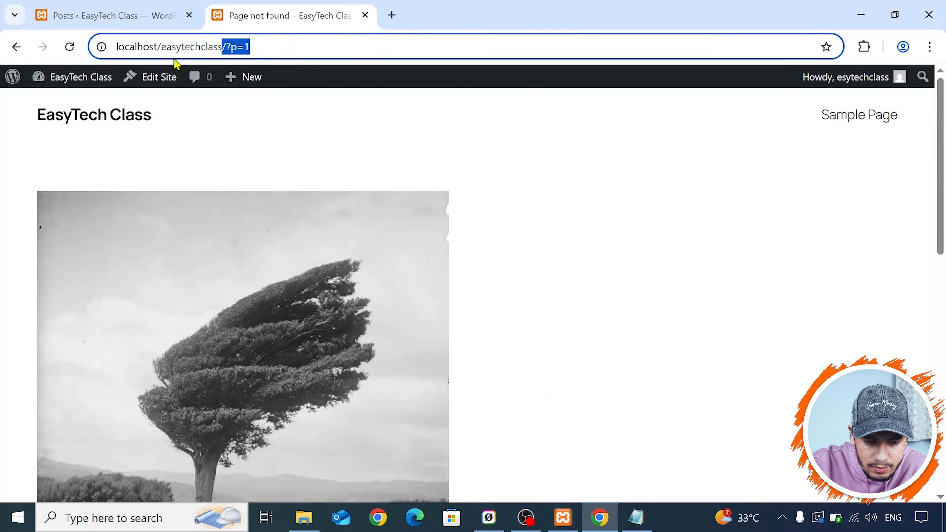
{"action": "left_click", "coordinate": [70, 47]}
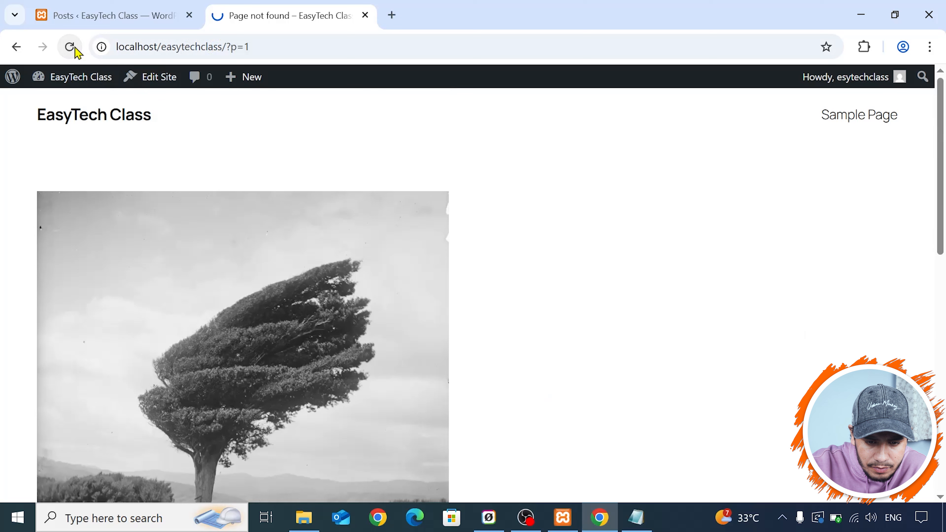
- Open the dashboard in the old post's browser tab, close that tab and open a new empty one
{"action": "left_click", "coordinate": [69, 82]}
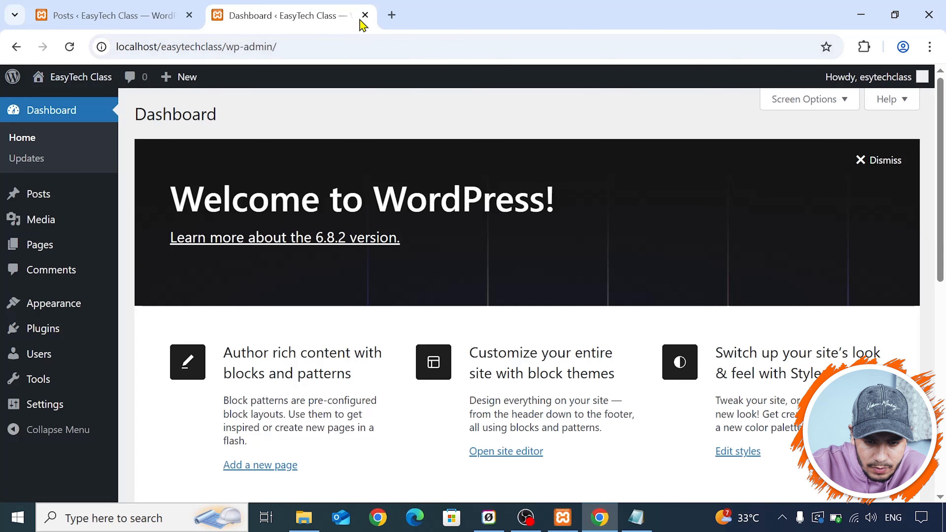
{"action": "left_click", "coordinate": [365, 15]}
{"action": "left_click", "coordinate": [217, 15]}
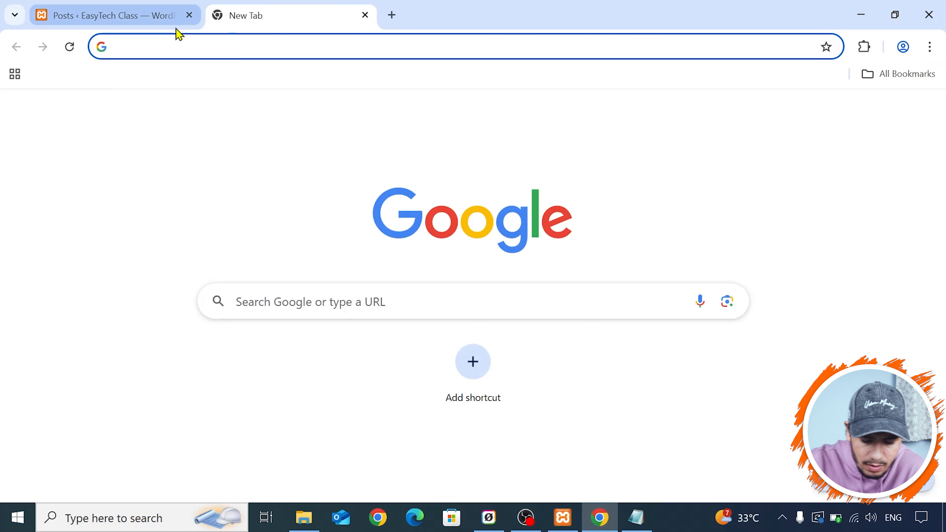
- Open the site's front page at localhost/easytechclass/ in the new tab and look over the blog listing
{"action": "type", "text": "lo"}
{"action": "key", "text": "Return"}
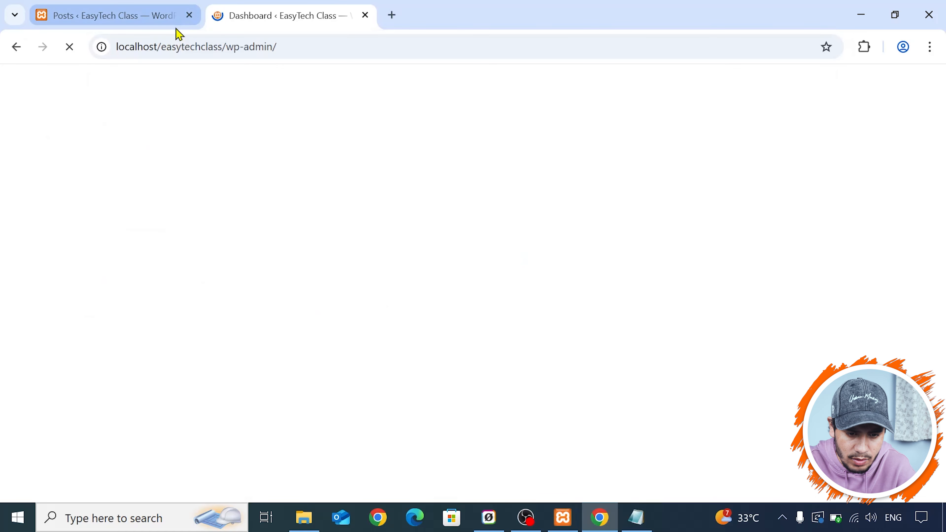
{"action": "left_click_drag", "start_coordinate": [225, 46], "coordinate": [384, 49]}
{"action": "key", "text": "BackSpace"}
{"action": "key", "text": "Return"}
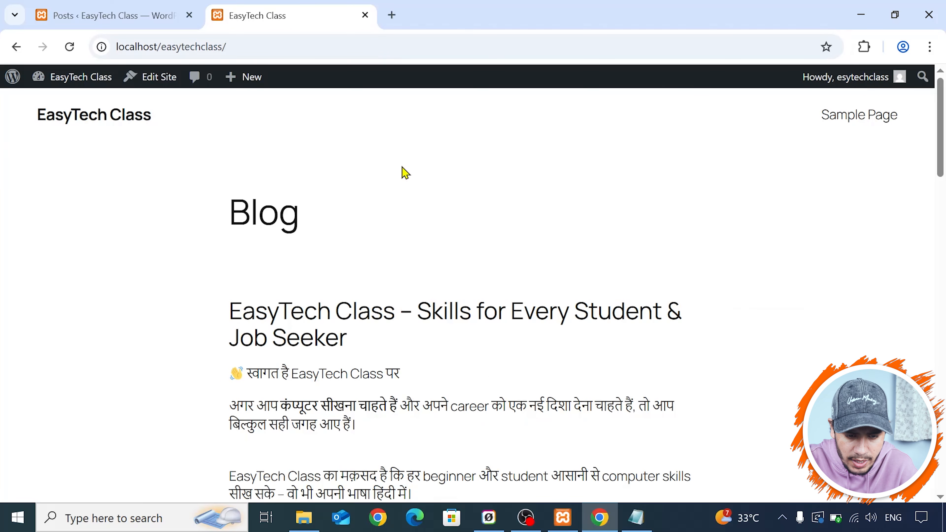
{"action": "scroll", "coordinate": [402, 171], "scroll_direction": "down", "scroll_amount": 8}
{"action": "scroll", "coordinate": [404, 173], "scroll_direction": "up", "scroll_amount": 10}
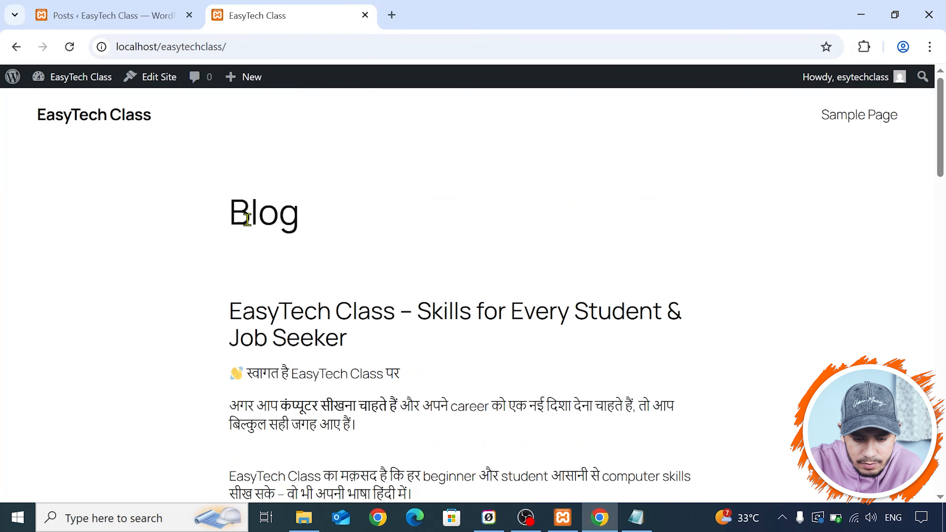
- Open the EasyTech Class welcome post from the blog listing, read through it and return to the site's home page
{"action": "left_click", "coordinate": [328, 333]}
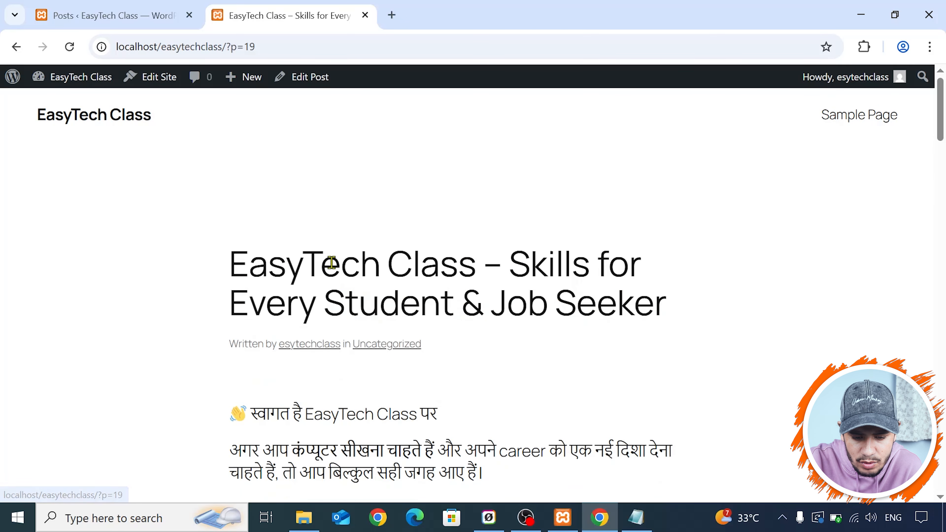
{"action": "scroll", "coordinate": [329, 261], "scroll_direction": "down", "scroll_amount": 15}
{"action": "scroll", "coordinate": [332, 261], "scroll_direction": "down", "scroll_amount": 10}
{"action": "scroll", "coordinate": [331, 262], "scroll_direction": "up", "scroll_amount": 20}
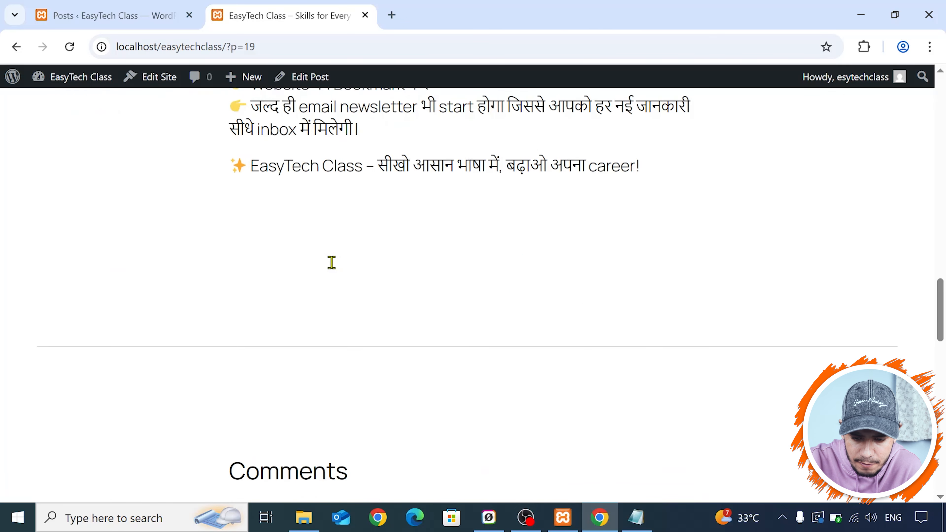
{"action": "left_click", "coordinate": [70, 118]}
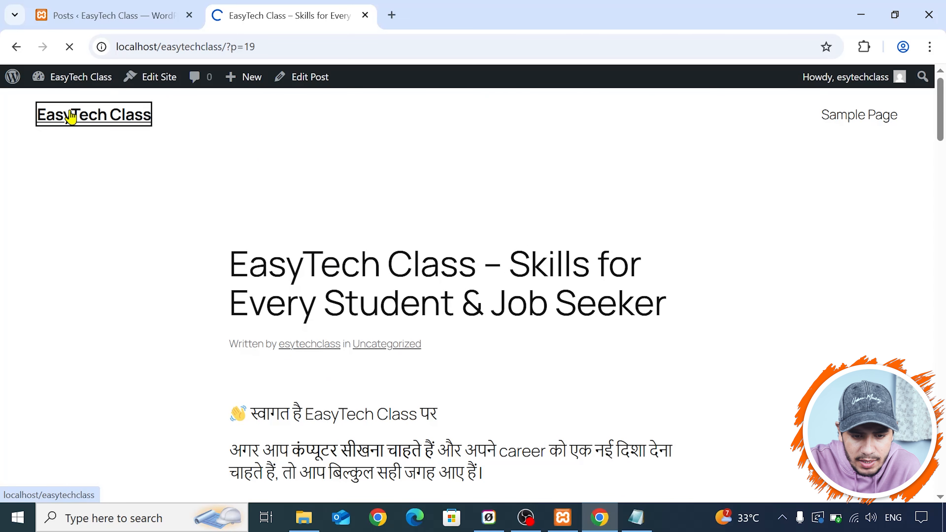
- Return to the dashboard's posts list and view the available category and date filter options, keeping All Categories and All dates
{"action": "left_click", "coordinate": [85, 15]}
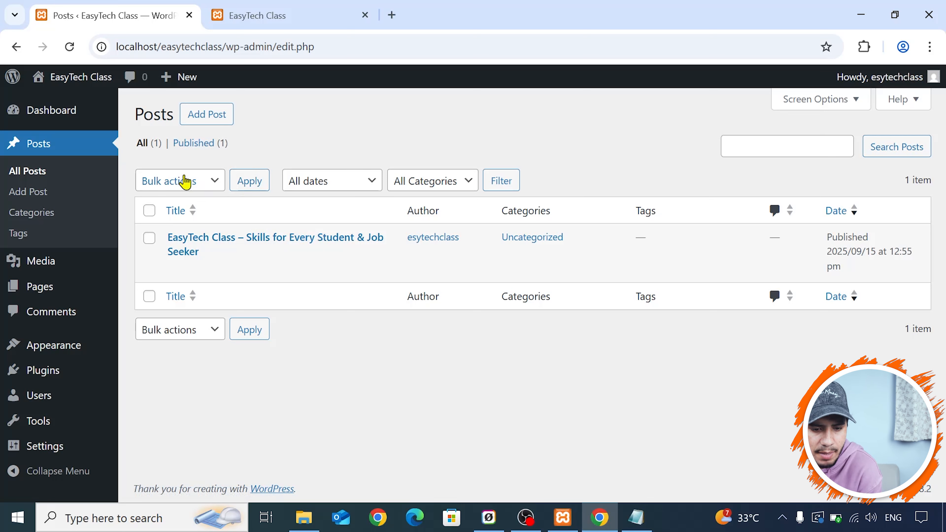
{"action": "left_click", "coordinate": [466, 187]}
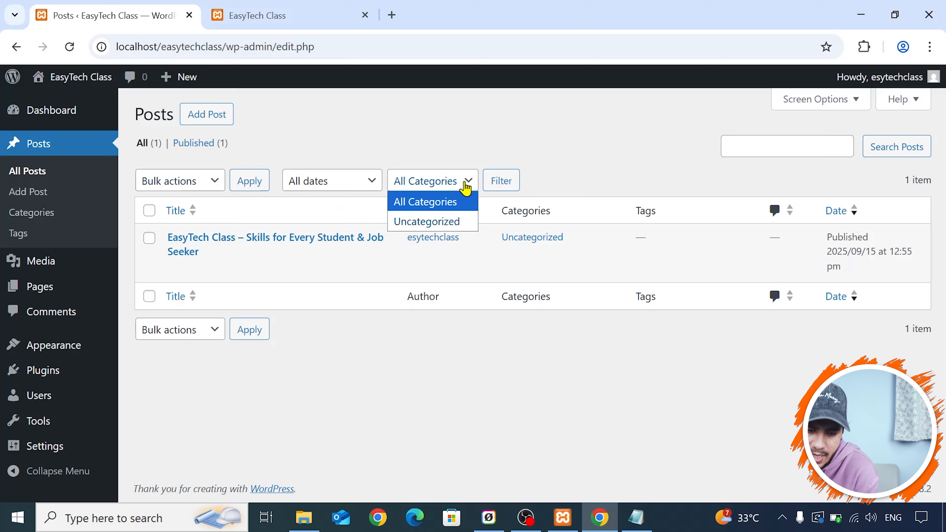
{"action": "left_click", "coordinate": [466, 189]}
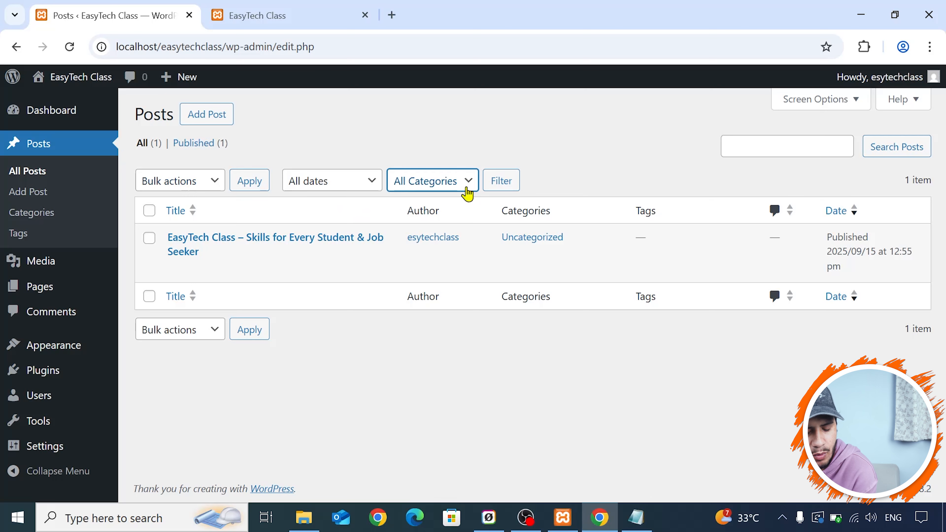
{"action": "left_click", "coordinate": [468, 190]}
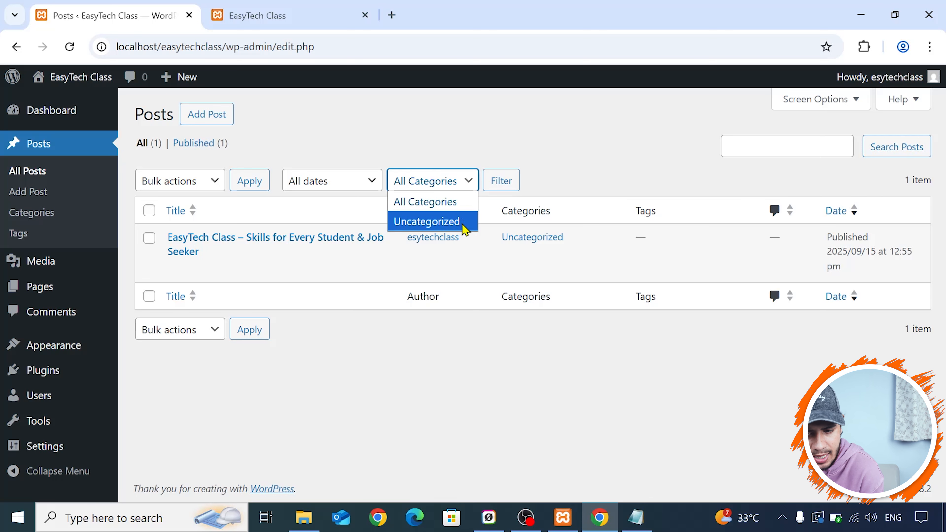
{"action": "left_click", "coordinate": [462, 201]}
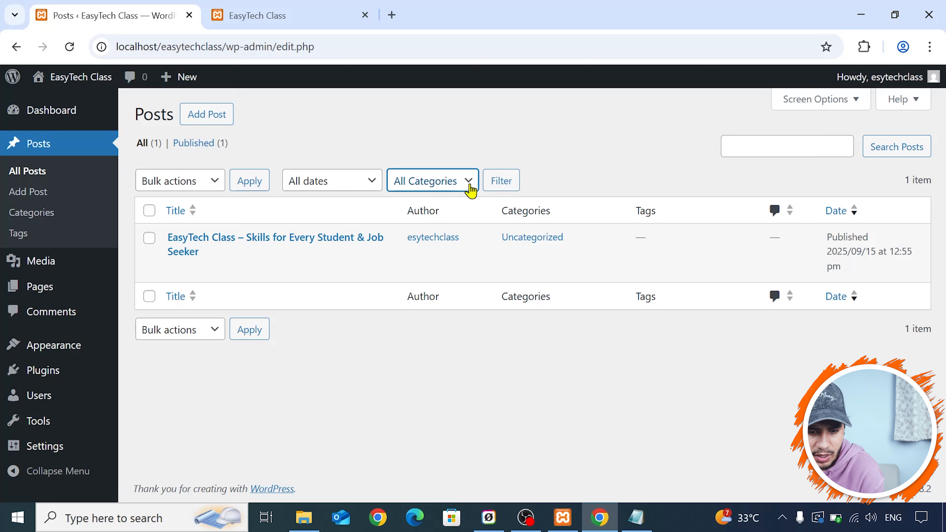
{"action": "left_click", "coordinate": [355, 182]}
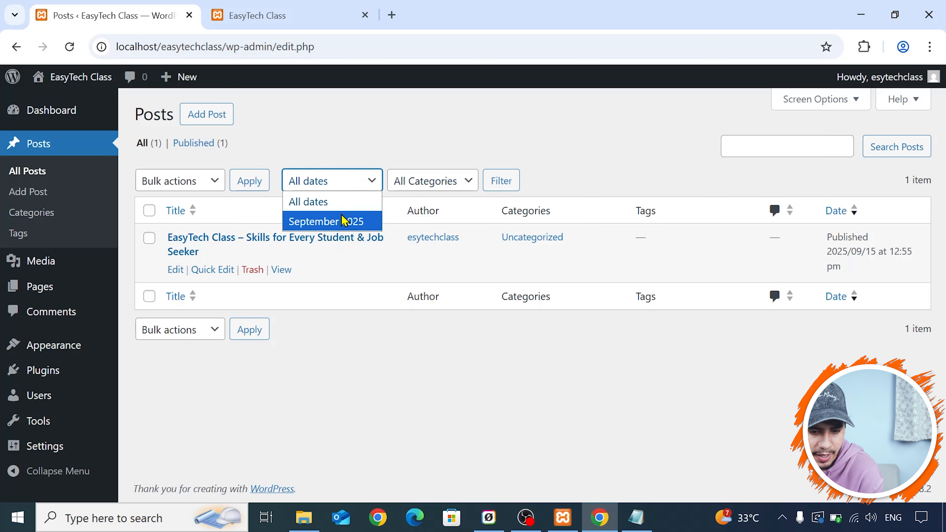
{"action": "left_click", "coordinate": [369, 183]}
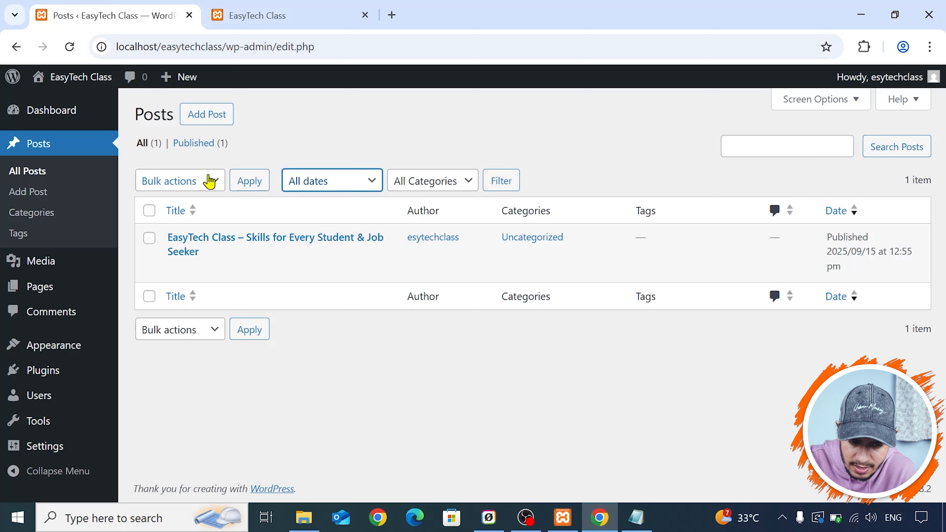
- Select all listed posts to view the available bulk actions, and clear the selection without applying any
{"action": "left_click", "coordinate": [149, 211]}
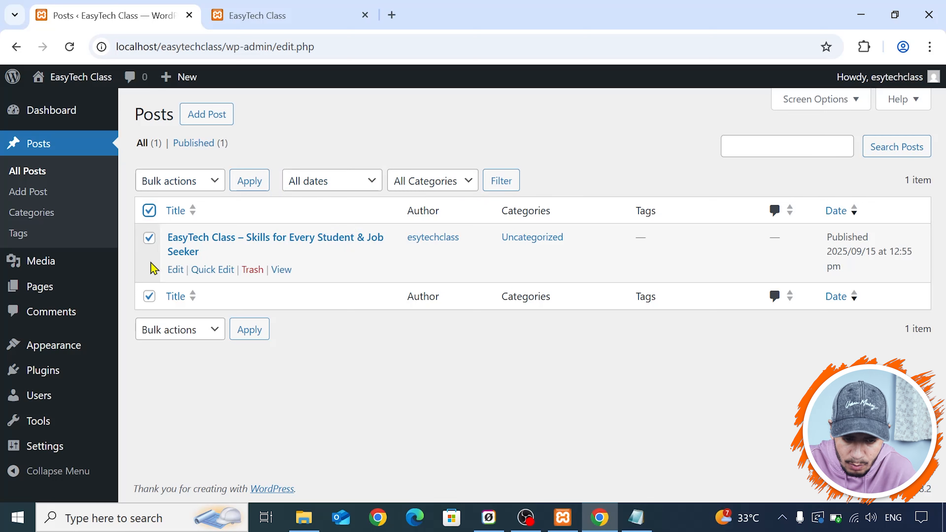
{"action": "left_click", "coordinate": [218, 183]}
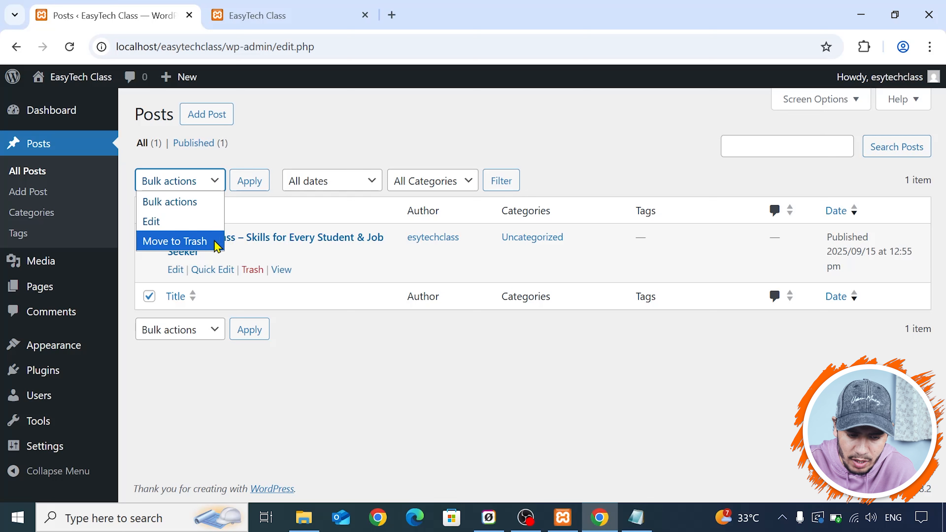
{"action": "left_click", "coordinate": [224, 180]}
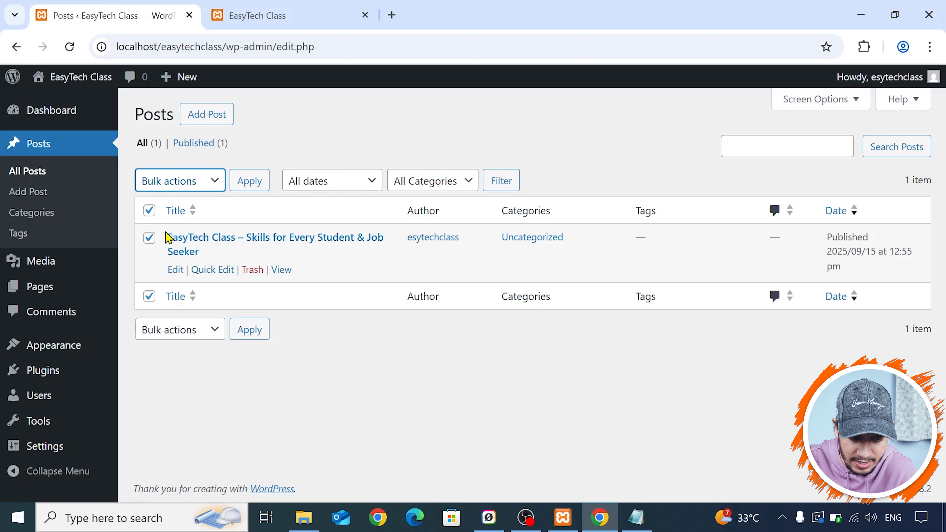
{"action": "left_click", "coordinate": [150, 211]}
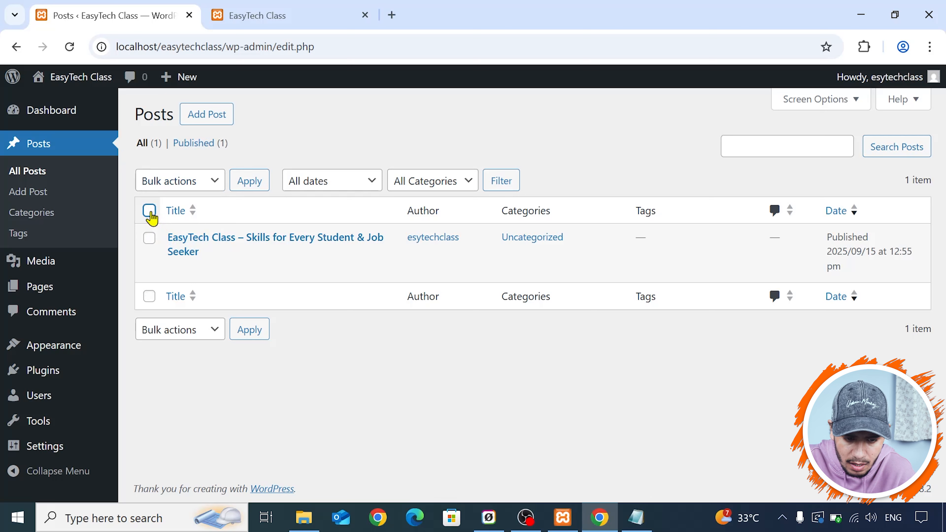
- Open the post categories page, and open the Themes directory of wordpress.org in a new browser tab
{"action": "left_click", "coordinate": [51, 215]}
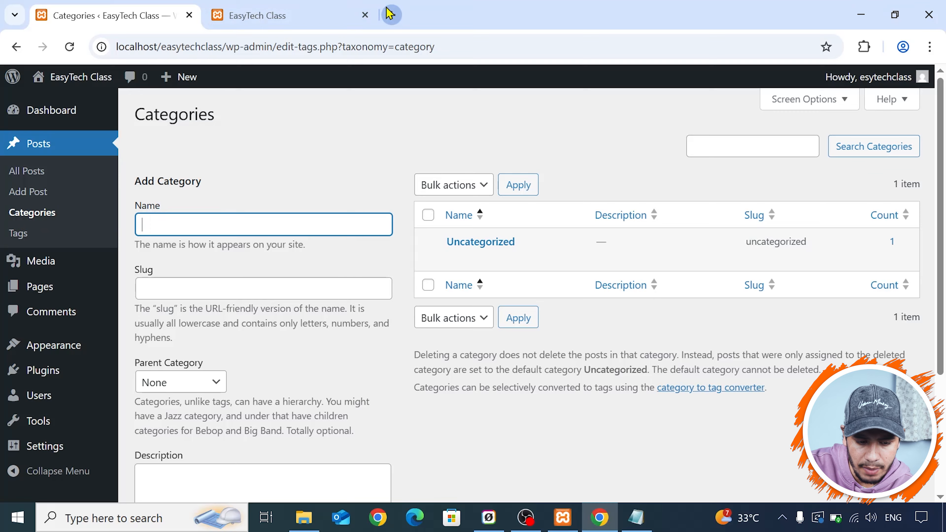
{"action": "left_click", "coordinate": [391, 14]}
{"action": "left_click", "coordinate": [306, 8]}
{"action": "left_click", "coordinate": [401, 13]}
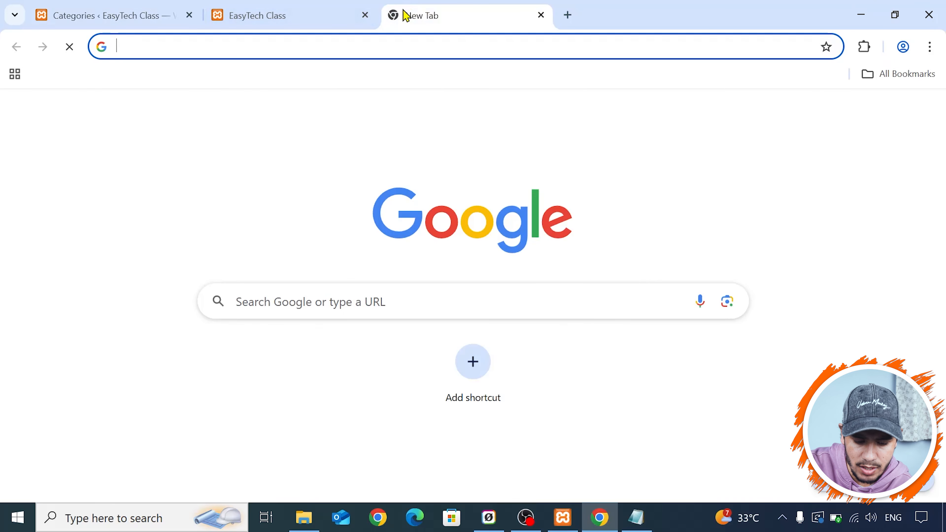
{"action": "type", "text": "wor"}
{"action": "key", "text": "Return"}
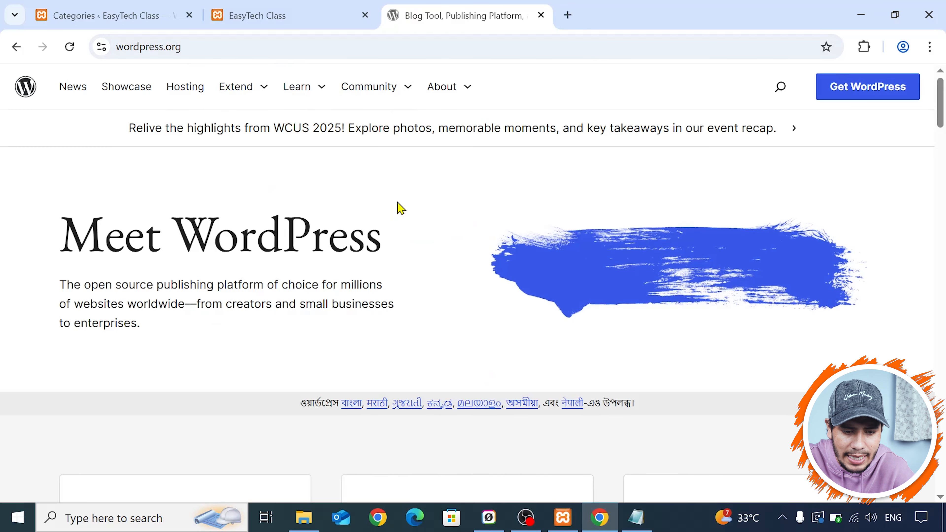
{"action": "left_click", "coordinate": [264, 90]}
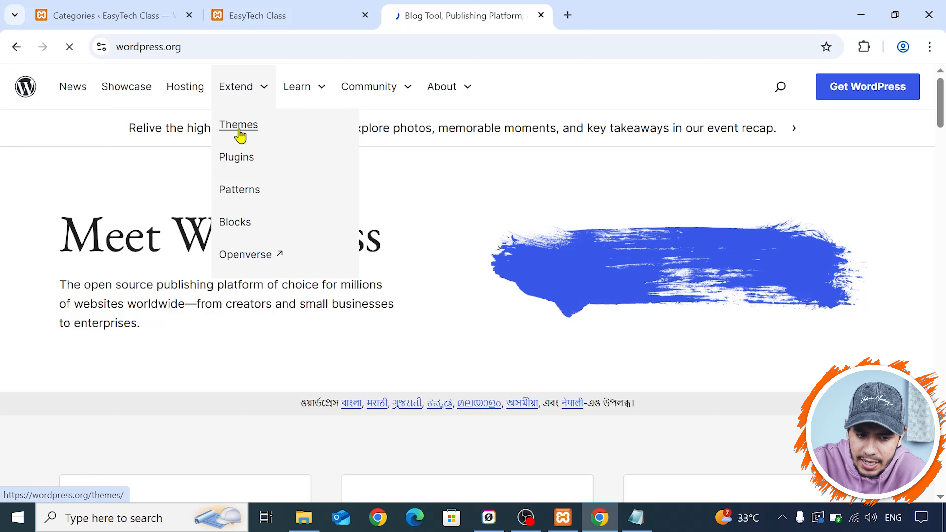
- Return to the Categories page and enter Free Courses as the new category's name
{"action": "left_click", "coordinate": [174, 2]}
{"action": "left_click", "coordinate": [279, 7]}
{"action": "left_click", "coordinate": [164, 7]}
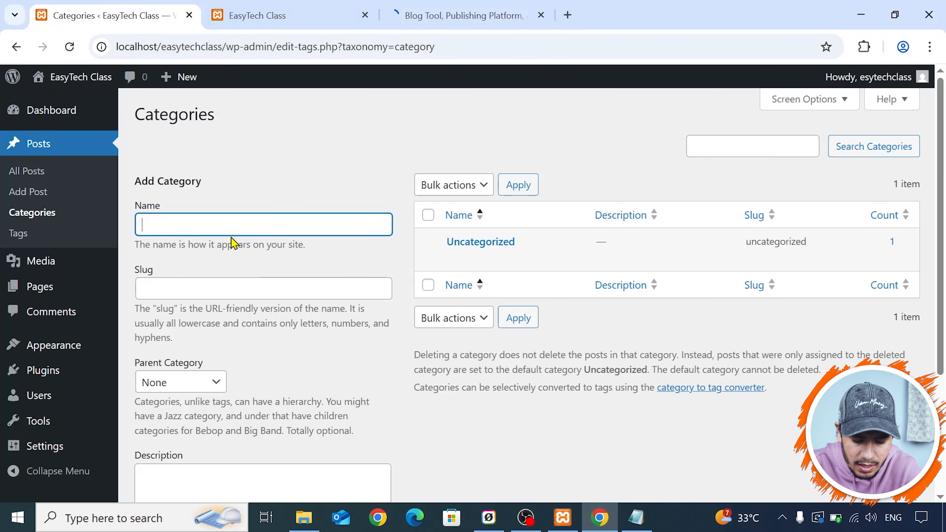
{"action": "type", "text": "Free Course"}
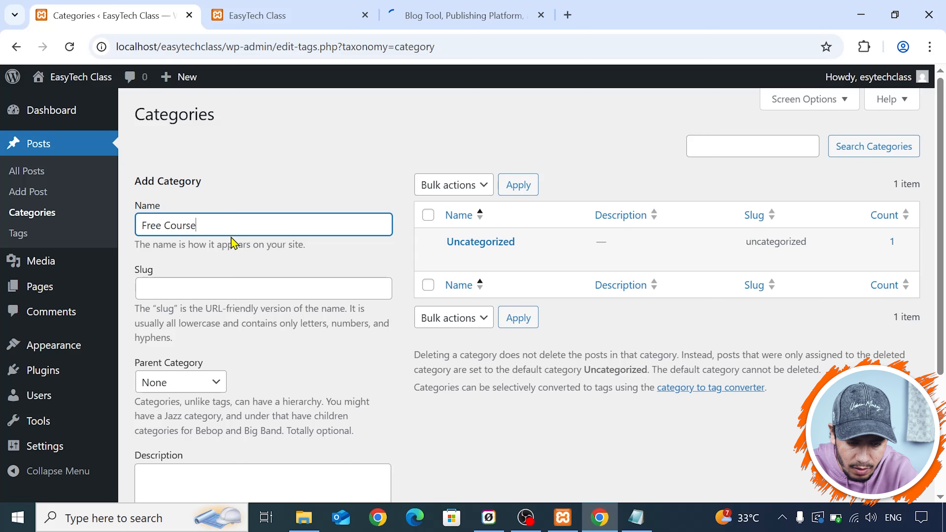
{"action": "left_click", "coordinate": [244, 255]}
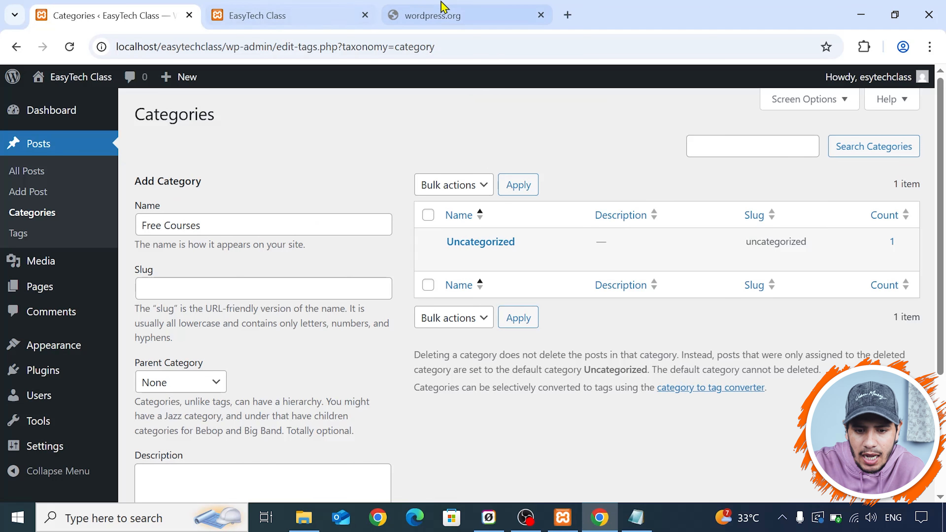
- Reload the wordpress.org themes page in its tab and return to the new category's empty slug field
{"action": "left_click", "coordinate": [446, 9]}
{"action": "left_click", "coordinate": [75, 50]}
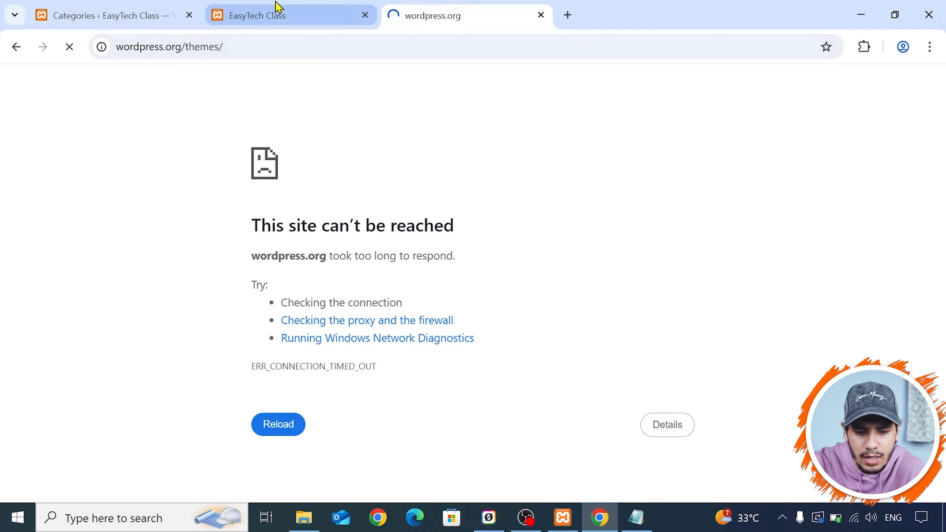
{"action": "left_click", "coordinate": [270, 8]}
{"action": "left_click", "coordinate": [182, 8]}
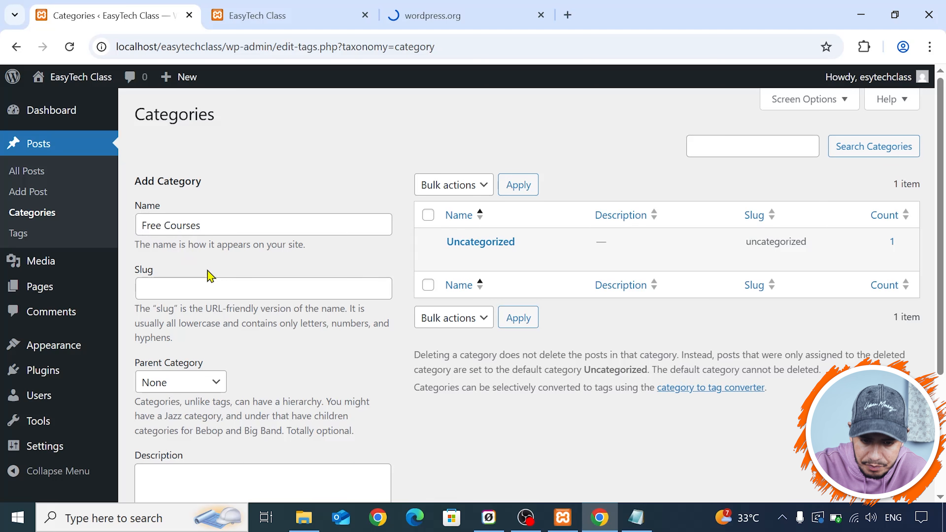
{"action": "left_click", "coordinate": [178, 291]}
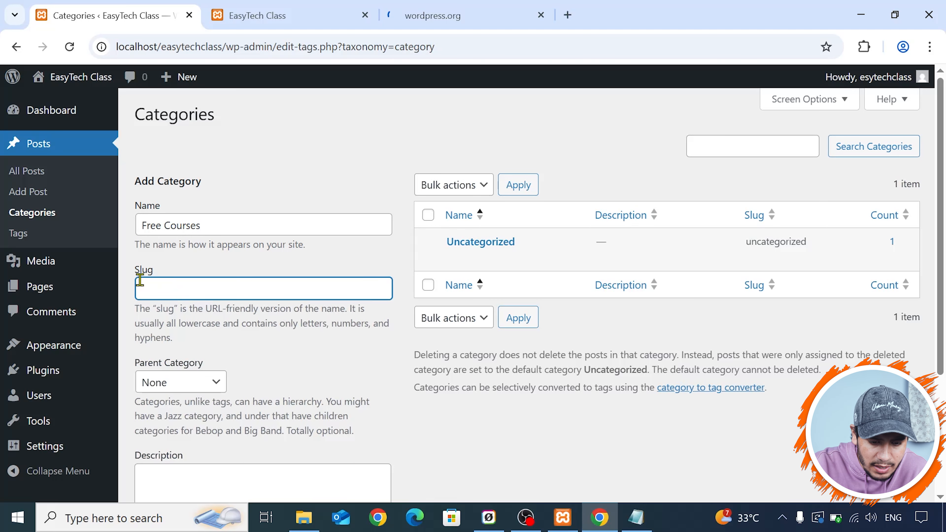
- Examine how the wordpress.org/themes/ address splits into domain and slug, comparing it with the local site's address
{"action": "left_click", "coordinate": [523, 5]}
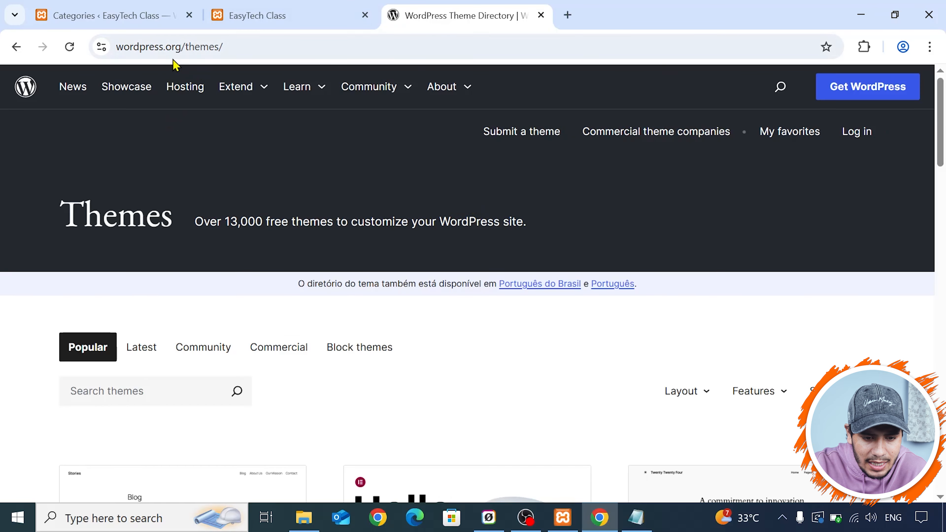
{"action": "left_click", "coordinate": [178, 49]}
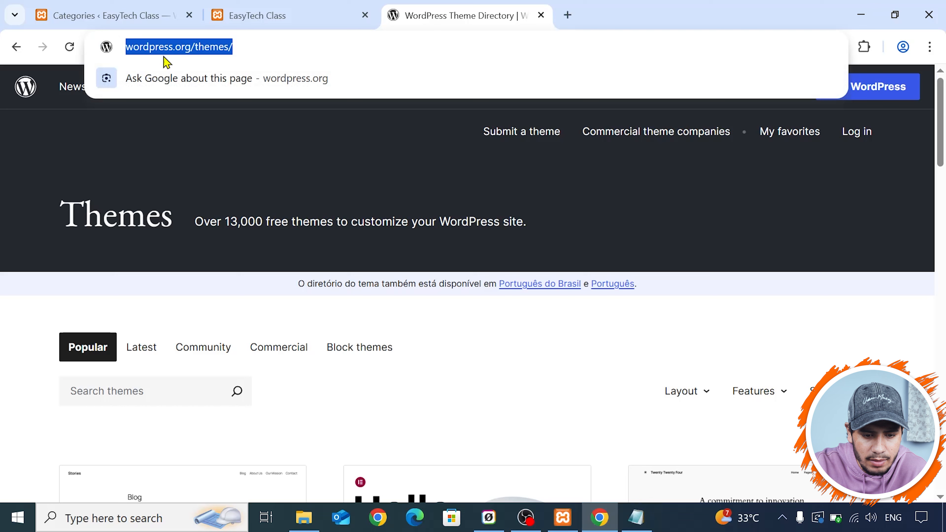
{"action": "left_click", "coordinate": [145, 48]}
{"action": "left_click_drag", "start_coordinate": [216, 45], "coordinate": [119, 49]}
{"action": "left_click", "coordinate": [257, 15]}
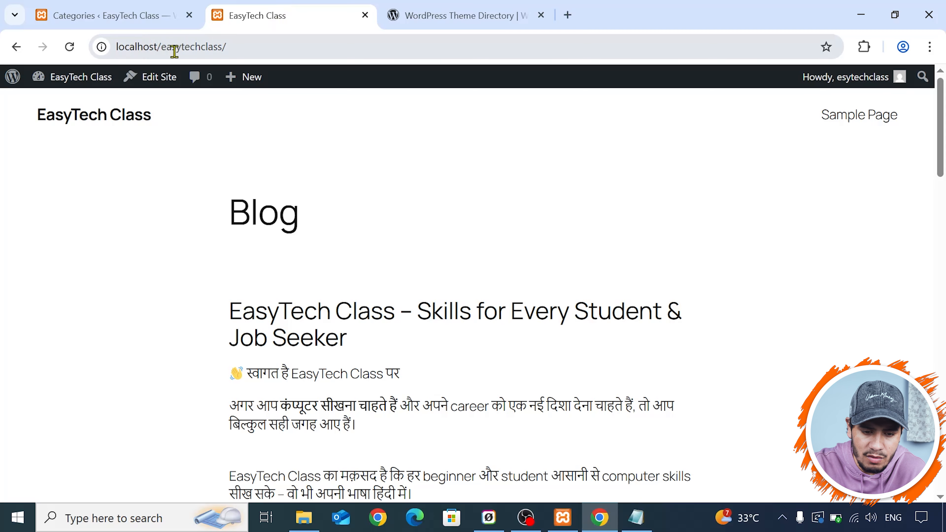
{"action": "left_click", "coordinate": [459, 9]}
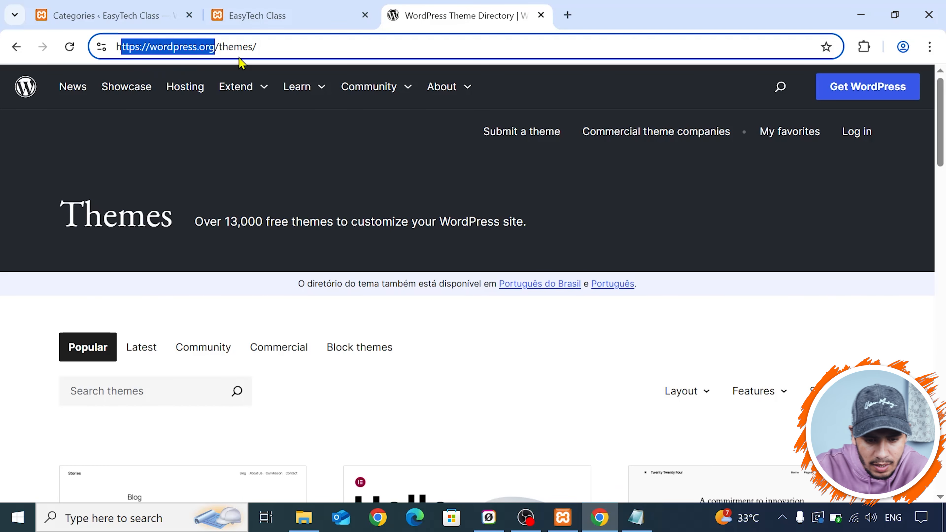
{"action": "left_click", "coordinate": [218, 49]}
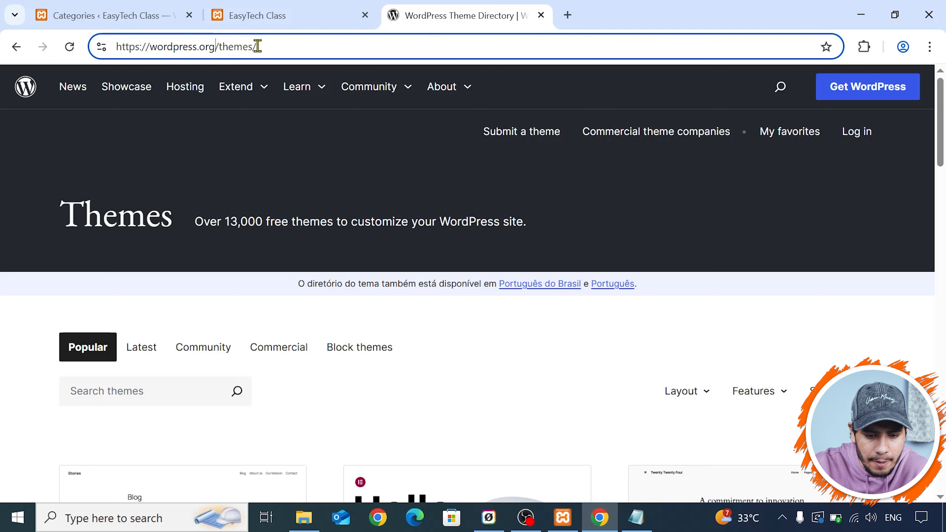
- Open Learn WordPress from the wordpress.org site and go to its Start using WordPress learning pathway
{"action": "left_click", "coordinate": [303, 88]}
{"action": "left_click", "coordinate": [312, 125]}
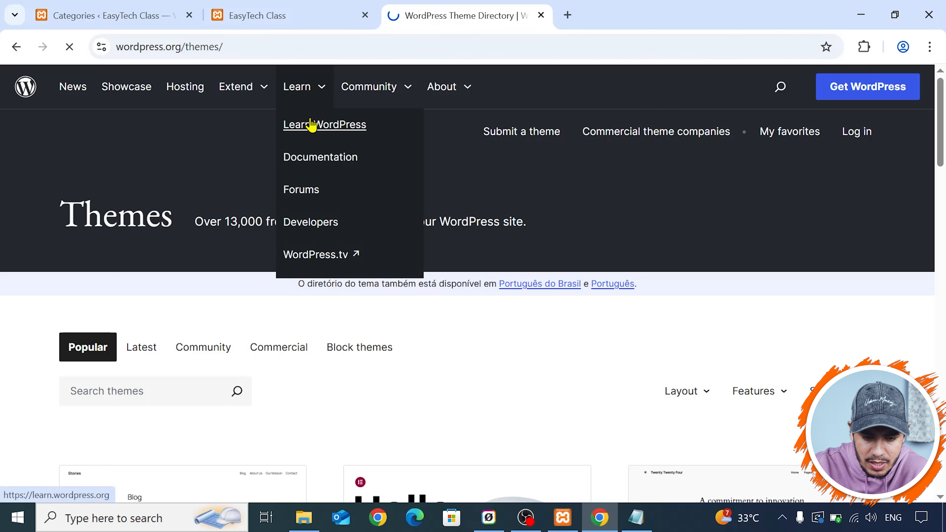
{"action": "scroll", "coordinate": [161, 134], "scroll_direction": "down", "scroll_amount": 5}
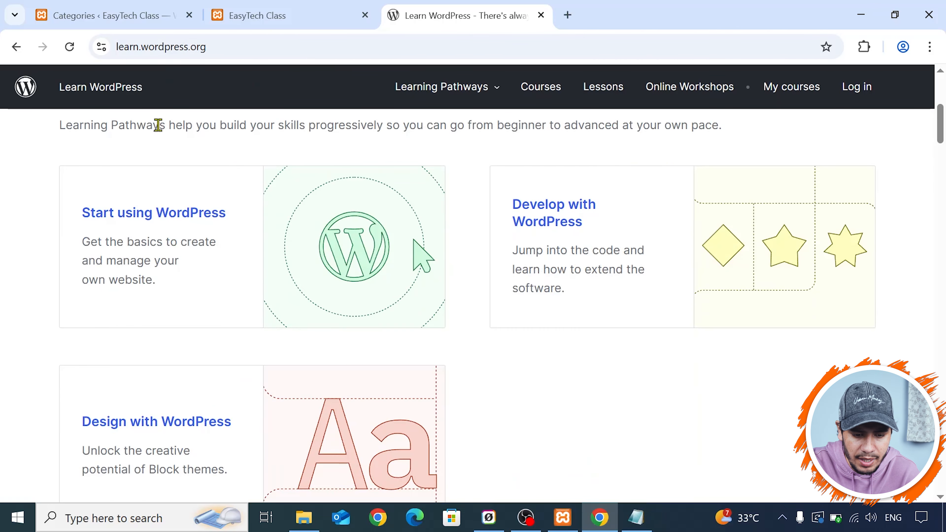
{"action": "left_click", "coordinate": [166, 149]}
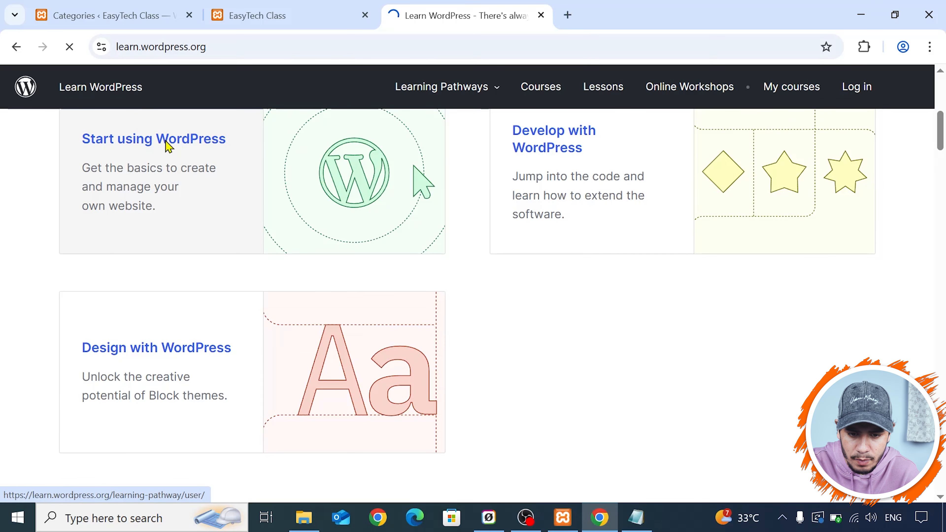
- Open the Beginner WordPress User course and examine the learn subdomain and wordpress.org domain in its address
{"action": "scroll", "coordinate": [327, 201], "scroll_direction": "down", "scroll_amount": 8}
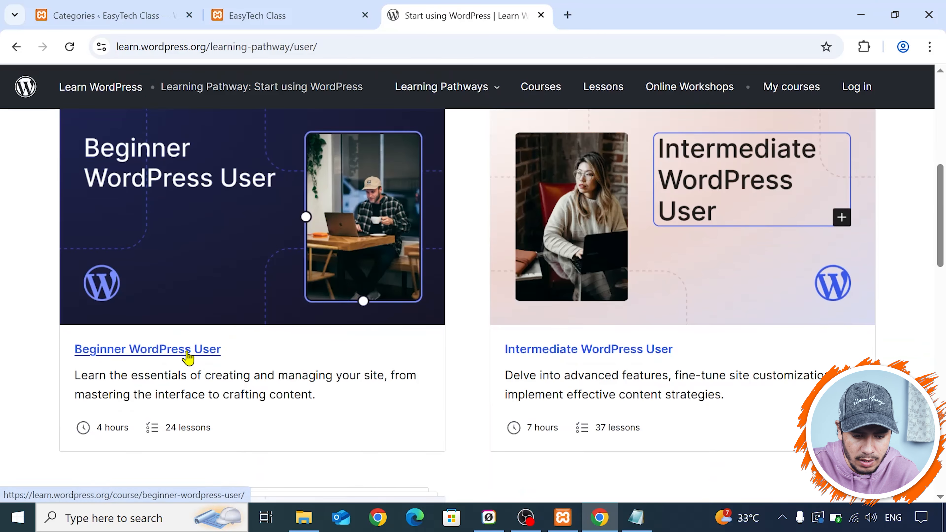
{"action": "left_click", "coordinate": [191, 359]}
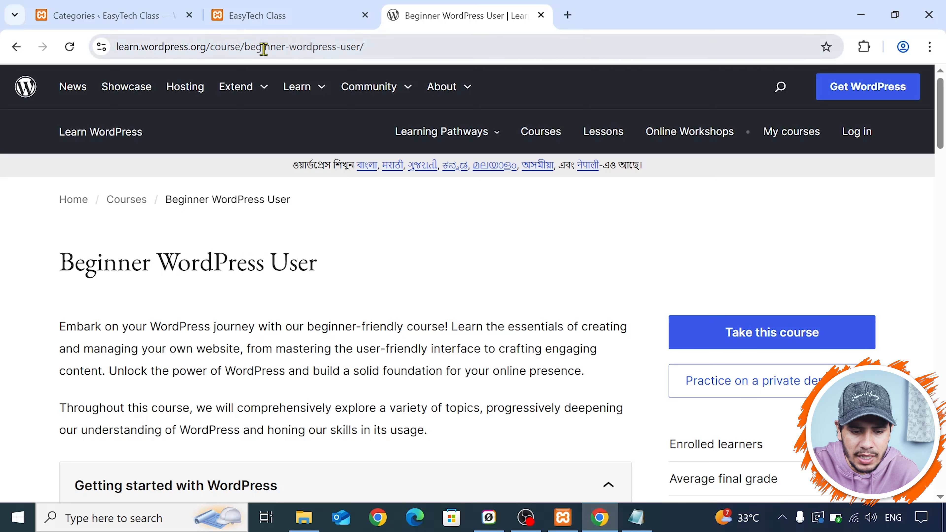
{"action": "left_click", "coordinate": [209, 48]}
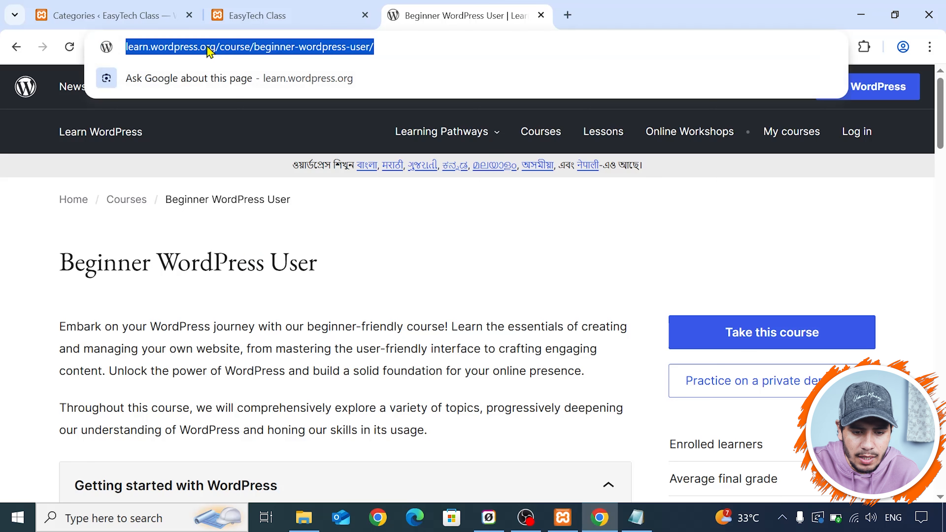
{"action": "left_click", "coordinate": [174, 52]}
{"action": "left_click_drag", "start_coordinate": [174, 46], "coordinate": [235, 47]}
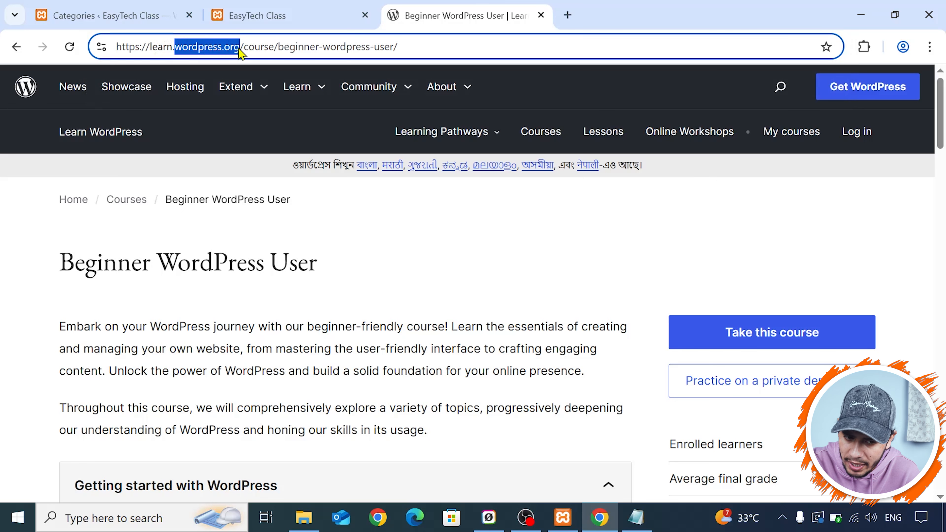
{"action": "left_click", "coordinate": [159, 48]}
{"action": "left_click_drag", "start_coordinate": [174, 46], "coordinate": [158, 47]}
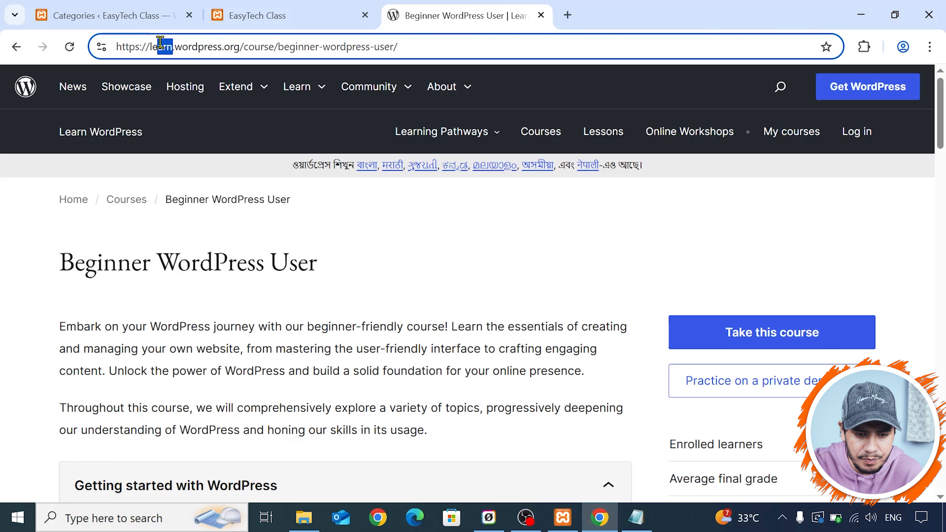
{"action": "left_click", "coordinate": [153, 46]}
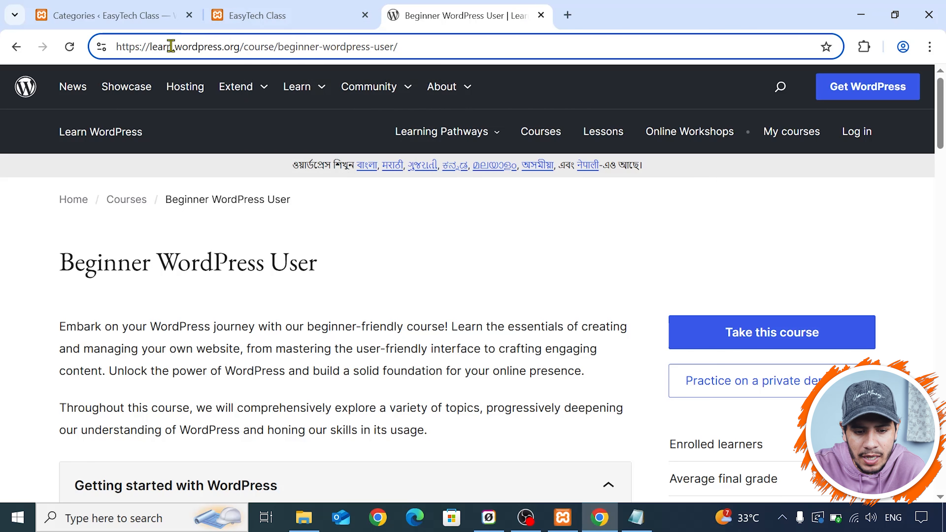
{"action": "left_click_drag", "start_coordinate": [239, 47], "coordinate": [126, 46]}
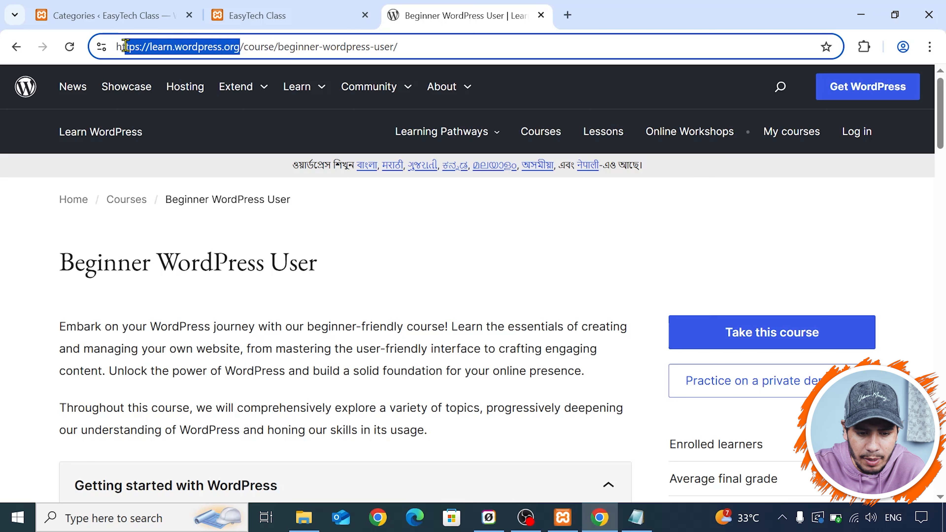
{"action": "left_click", "coordinate": [158, 47]}
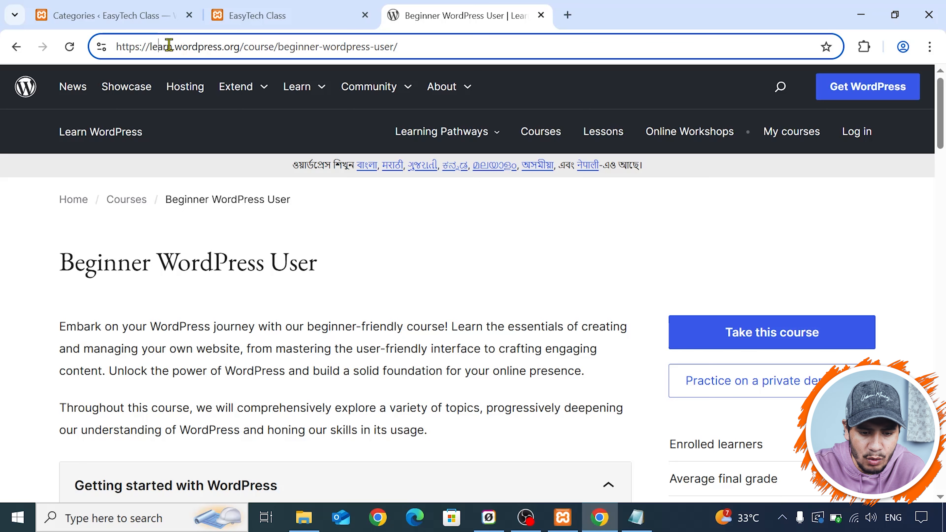
{"action": "double_click", "coordinate": [171, 46]}
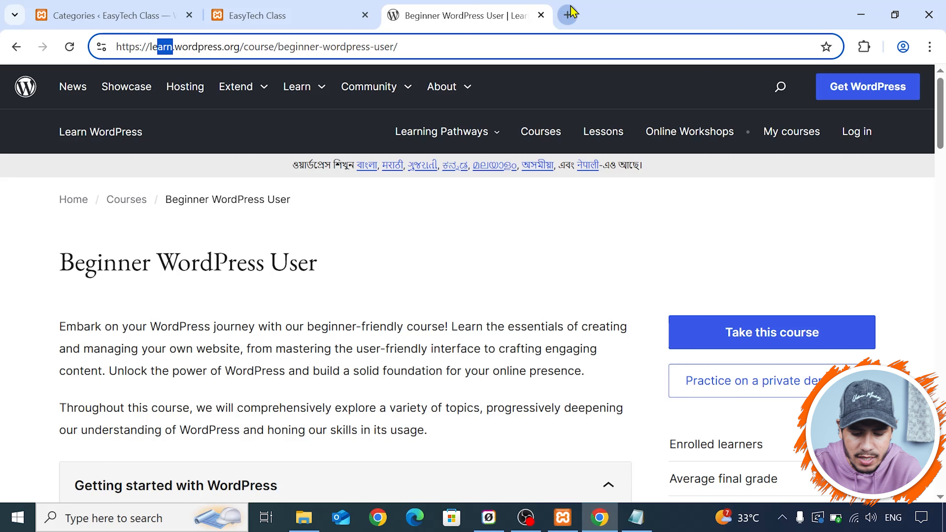
- Enter mail.google.com as an address in a new tab and examine its subdomain and domain parts without loading it
{"action": "left_click", "coordinate": [568, 14]}
{"action": "type", "text": "mail"}
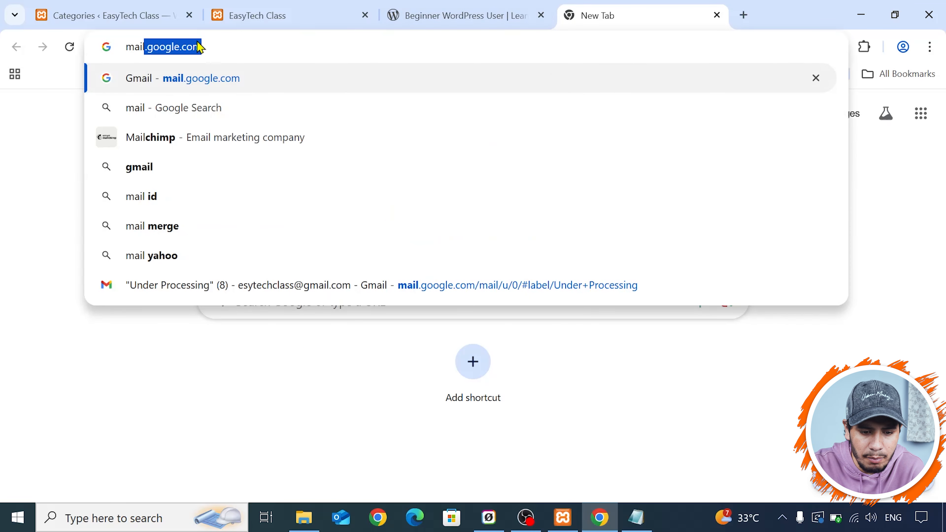
{"action": "left_click", "coordinate": [136, 46]}
{"action": "left_click_drag", "start_coordinate": [127, 47], "coordinate": [223, 46]}
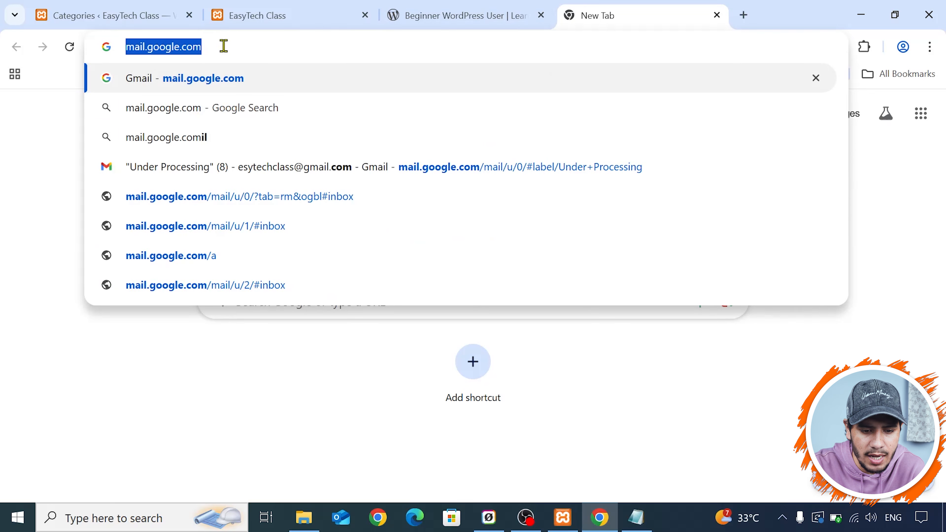
{"action": "left_click", "coordinate": [223, 46]}
{"action": "left_click_drag", "start_coordinate": [147, 47], "coordinate": [214, 46]}
{"action": "left_click", "coordinate": [344, 8]}
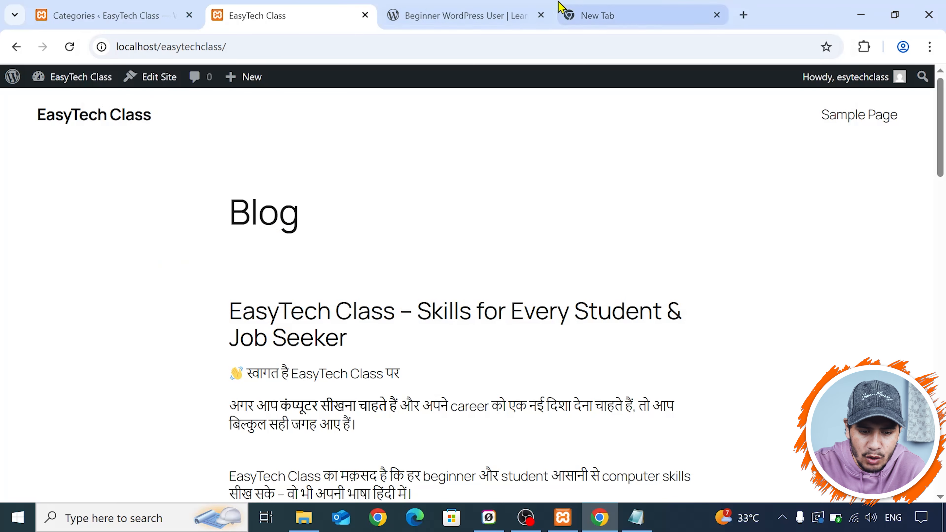
- Examine the course and beginner-wordpress-user parts of the course page's address, comparing them with the new category's slug field
{"action": "left_click", "coordinate": [501, 9]}
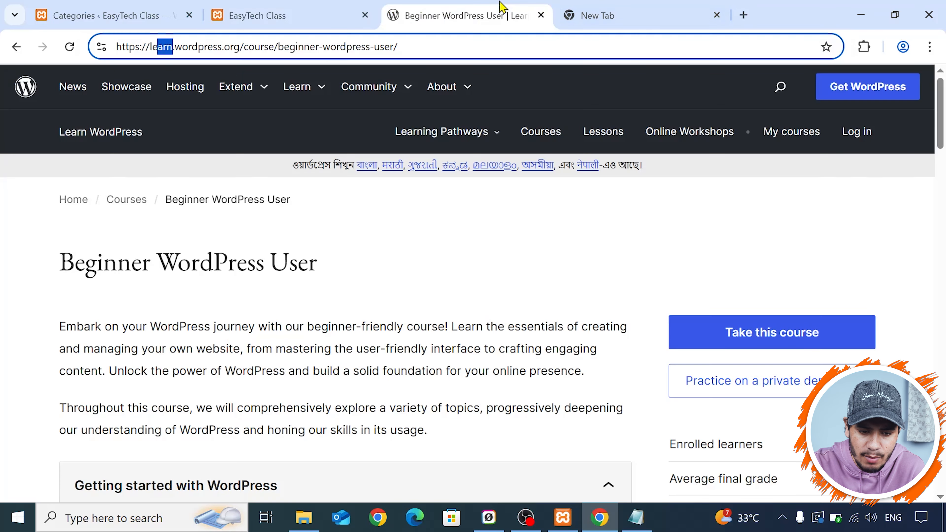
{"action": "left_click", "coordinate": [165, 57]}
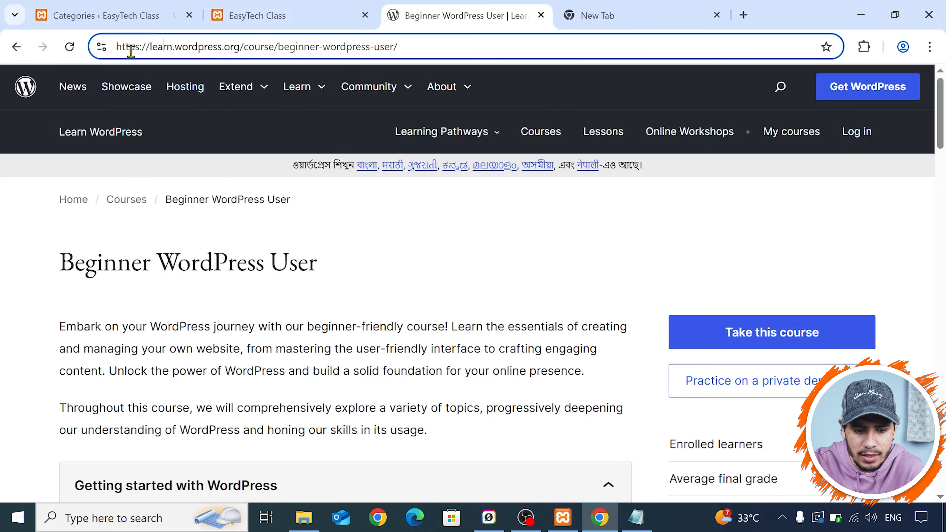
{"action": "left_click_drag", "start_coordinate": [242, 47], "coordinate": [276, 52]}
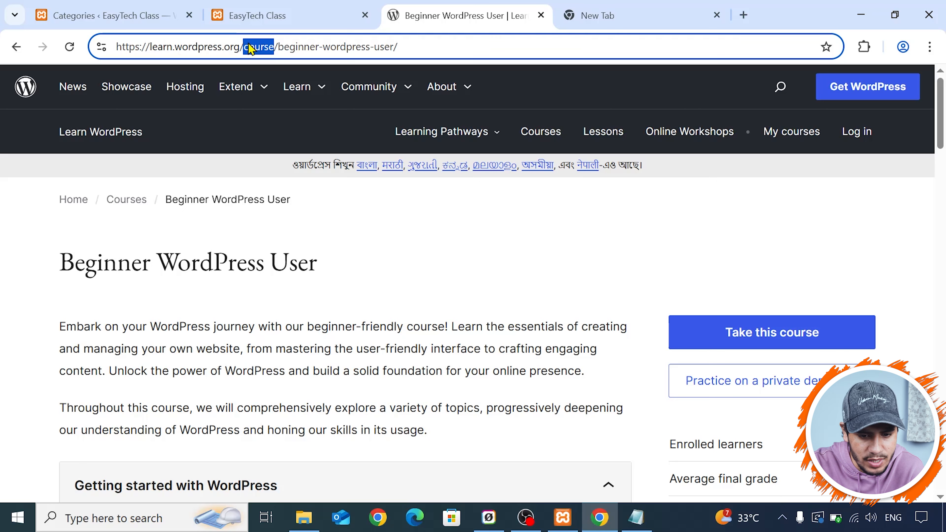
{"action": "left_click_drag", "start_coordinate": [279, 46], "coordinate": [404, 44]}
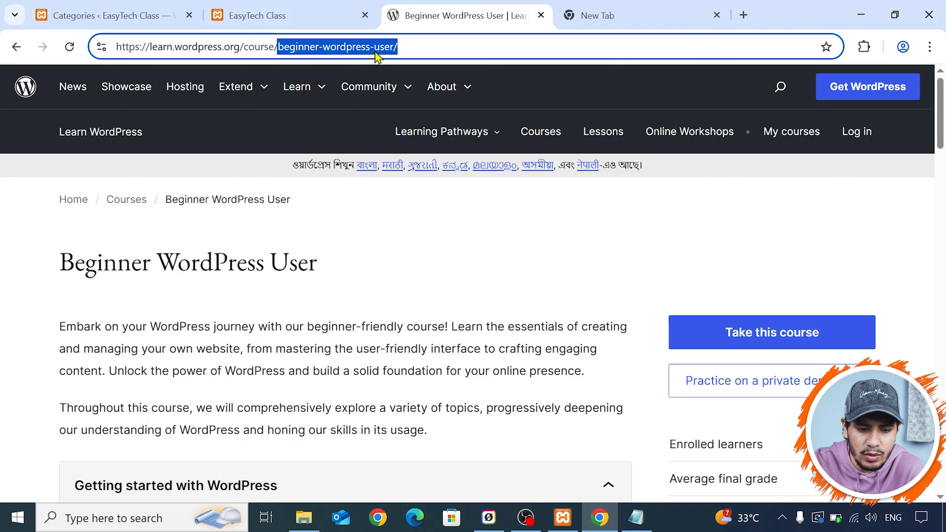
{"action": "left_click", "coordinate": [164, 10]}
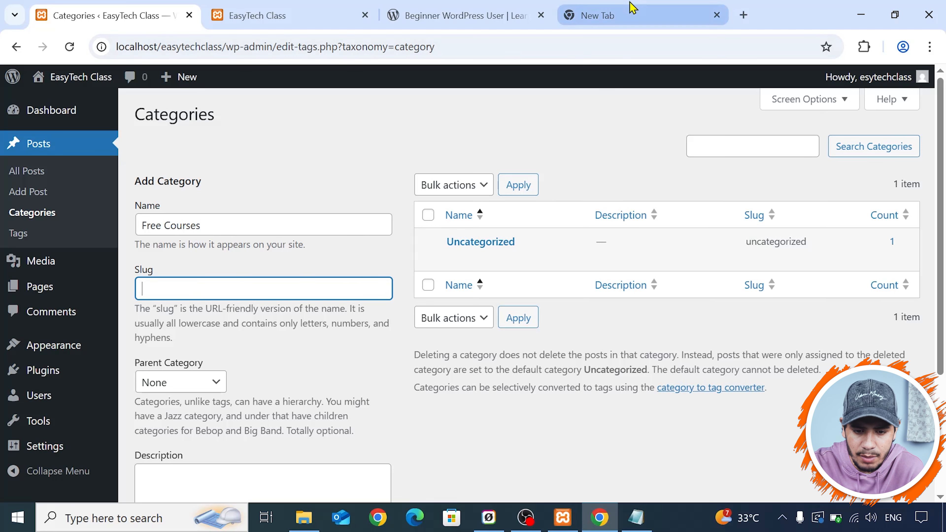
{"action": "left_click", "coordinate": [464, 7]}
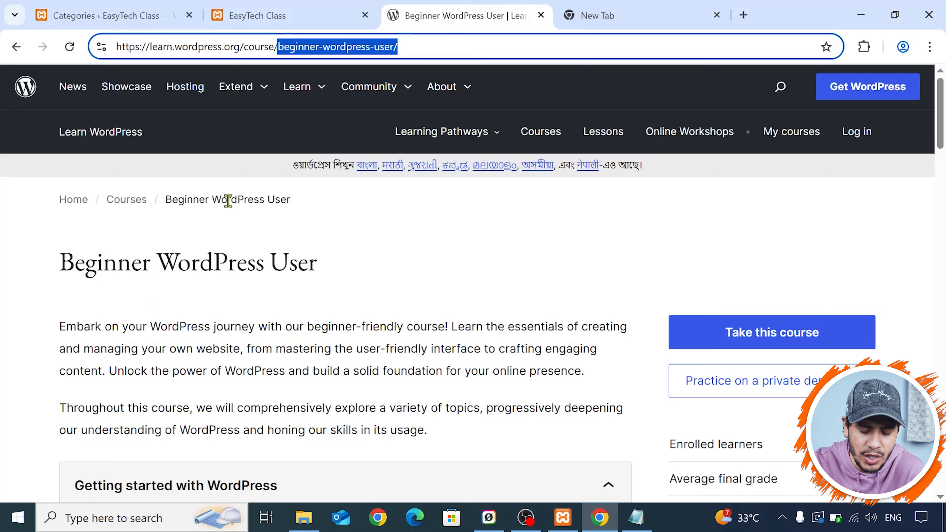
{"action": "scroll", "coordinate": [264, 243], "scroll_direction": "down", "scroll_amount": 2}
{"action": "scroll", "coordinate": [99, 247], "scroll_direction": "up", "scroll_amount": 2}
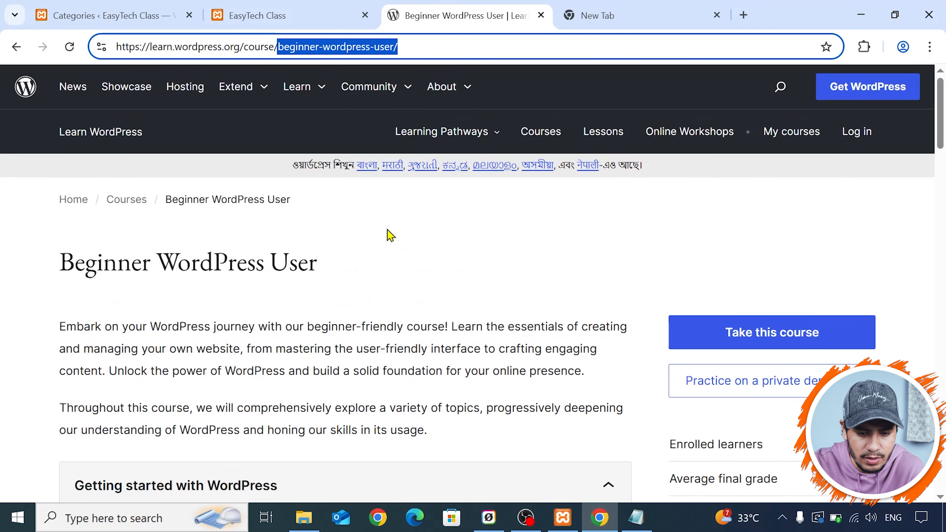
{"action": "left_click", "coordinate": [279, 47]}
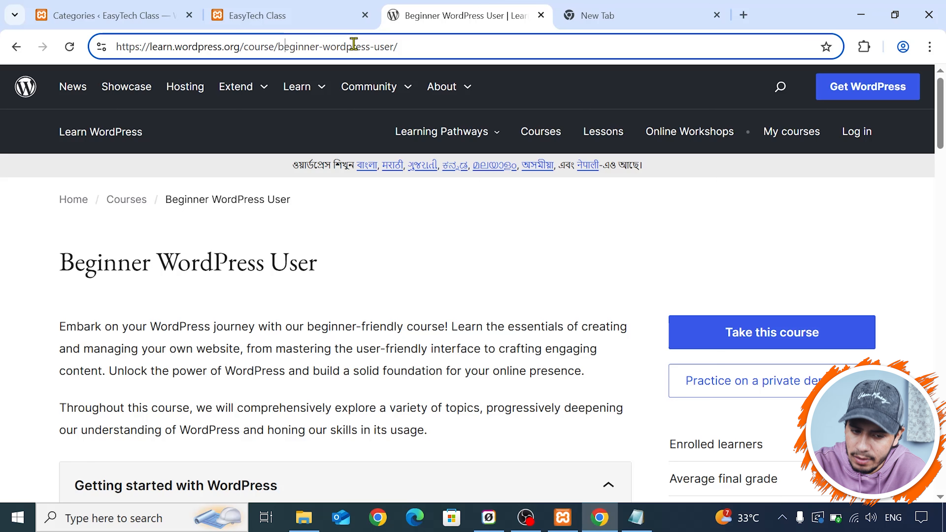
- Return to the Categories page and copy the new category's name, Free Courses, into its slug field
{"action": "left_click", "coordinate": [291, 10]}
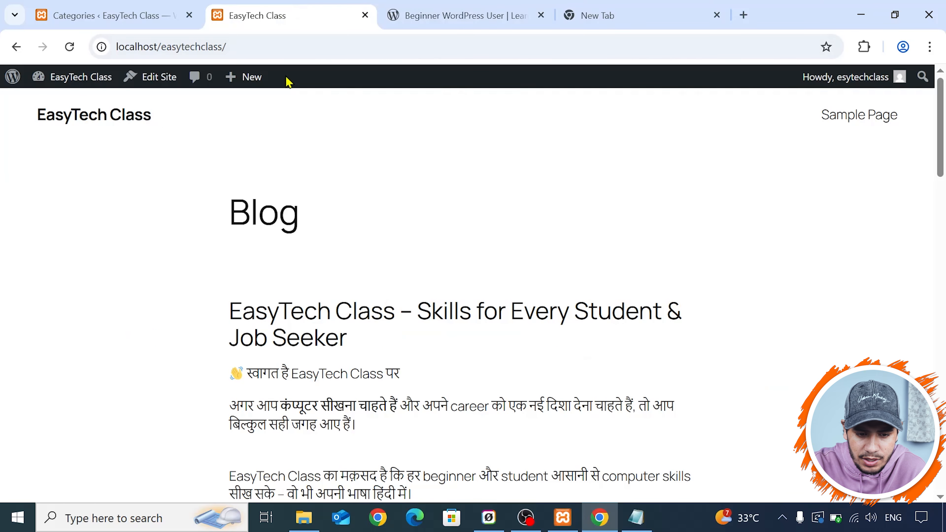
{"action": "left_click", "coordinate": [108, 16]}
{"action": "left_click_drag", "start_coordinate": [204, 227], "coordinate": [135, 226]}
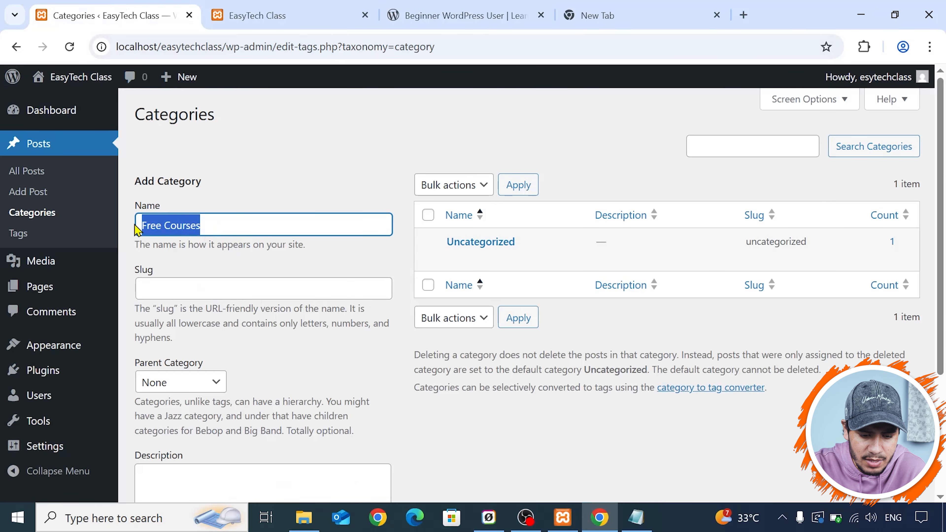
{"action": "key", "text": "ctrl+c"}
{"action": "left_click", "coordinate": [170, 280]}
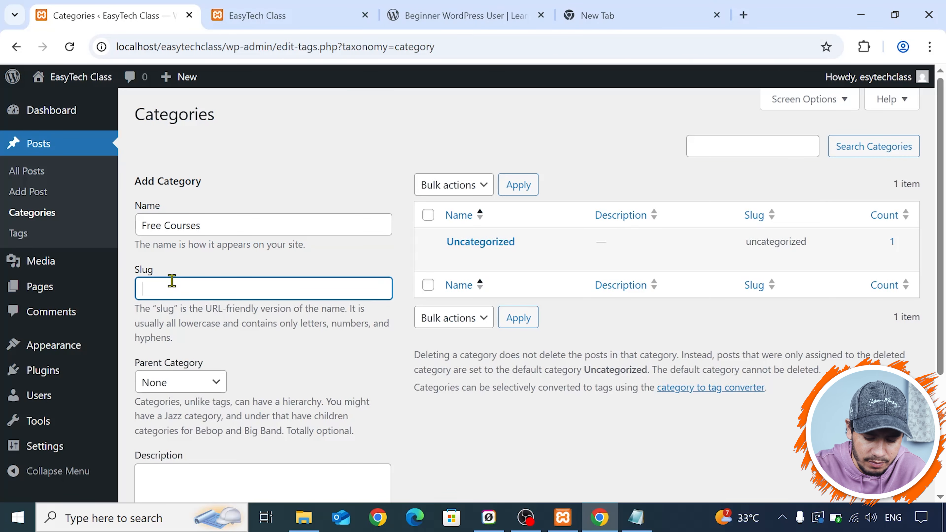
{"action": "key", "text": "ctrl+v"}
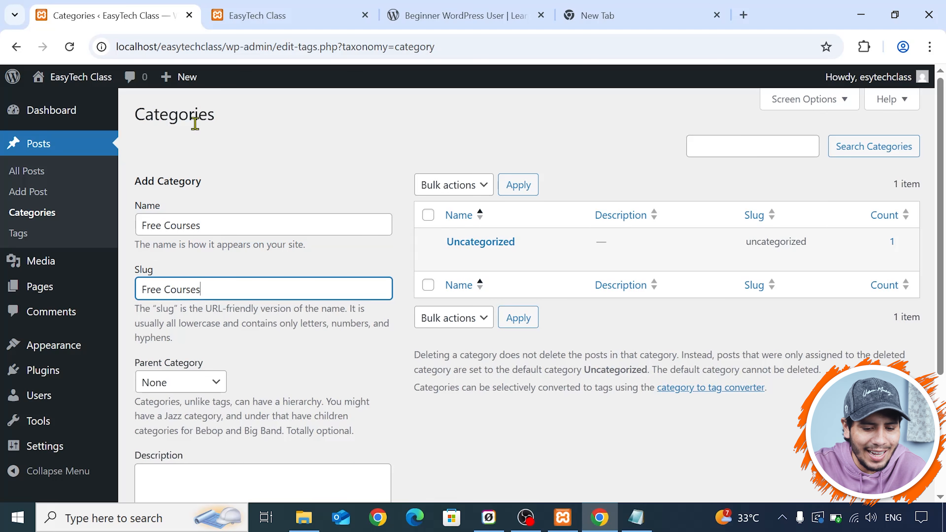
- View the available parent category choices for the new category and leave the selection as it is
{"action": "scroll", "coordinate": [285, 289], "scroll_direction": "down", "scroll_amount": 4}
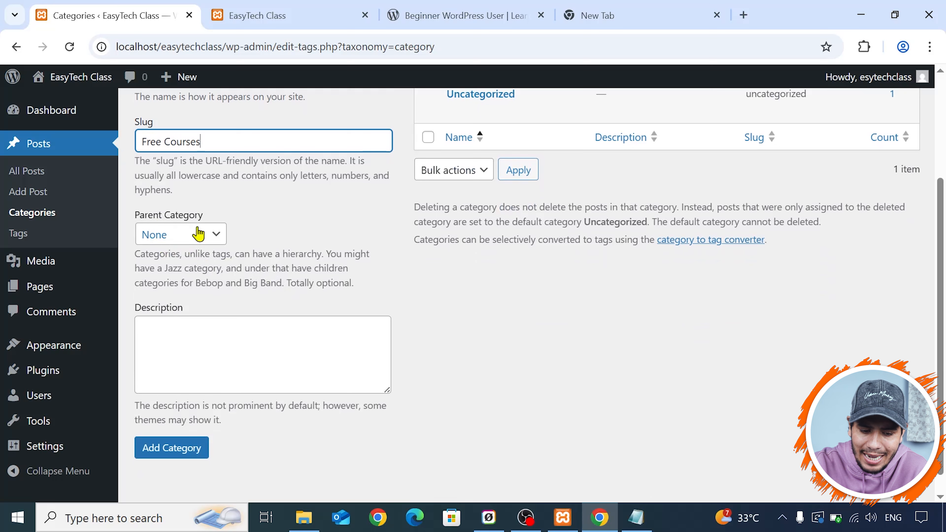
{"action": "left_click", "coordinate": [207, 242]}
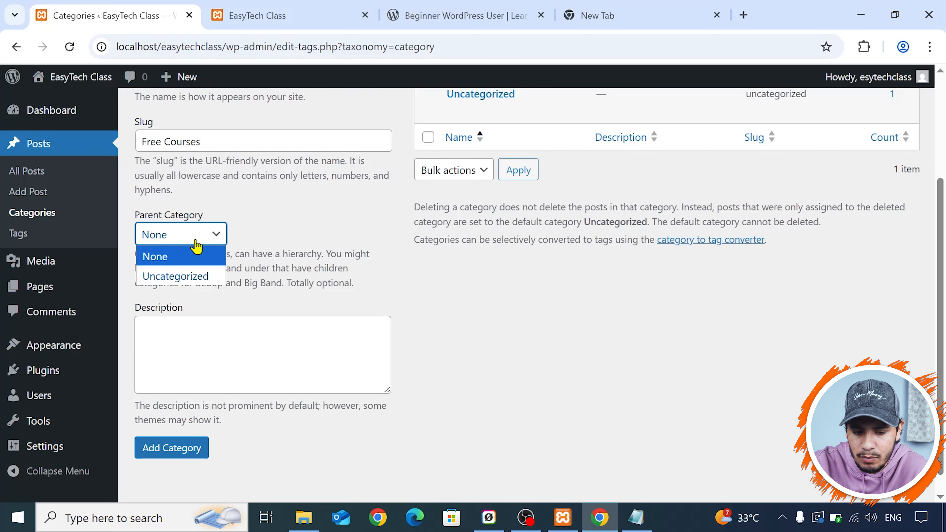
{"action": "left_click", "coordinate": [219, 238]}
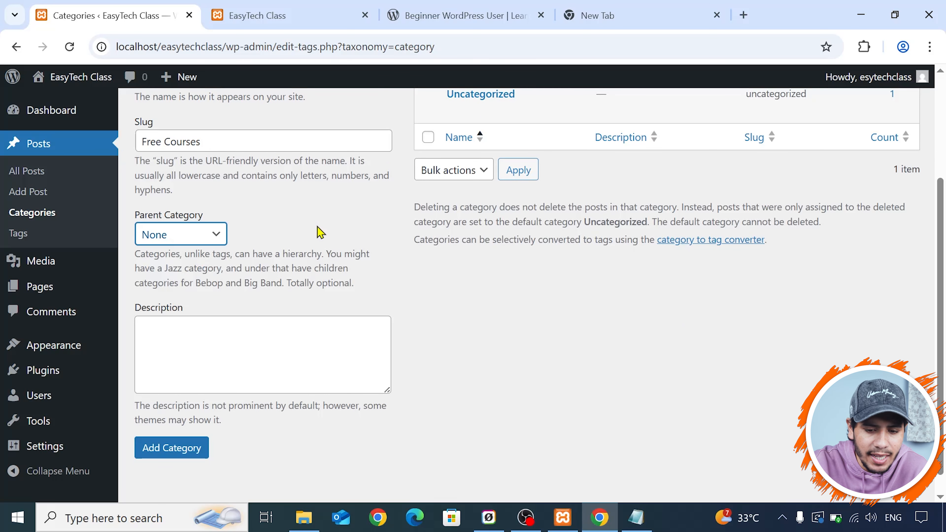
{"action": "scroll", "coordinate": [320, 233], "scroll_direction": "up", "scroll_amount": 2}
- Look at the items nested under Learn in the Learn WordPress site's navigation as an example of parent and child entries
{"action": "left_click", "coordinate": [447, 15]}
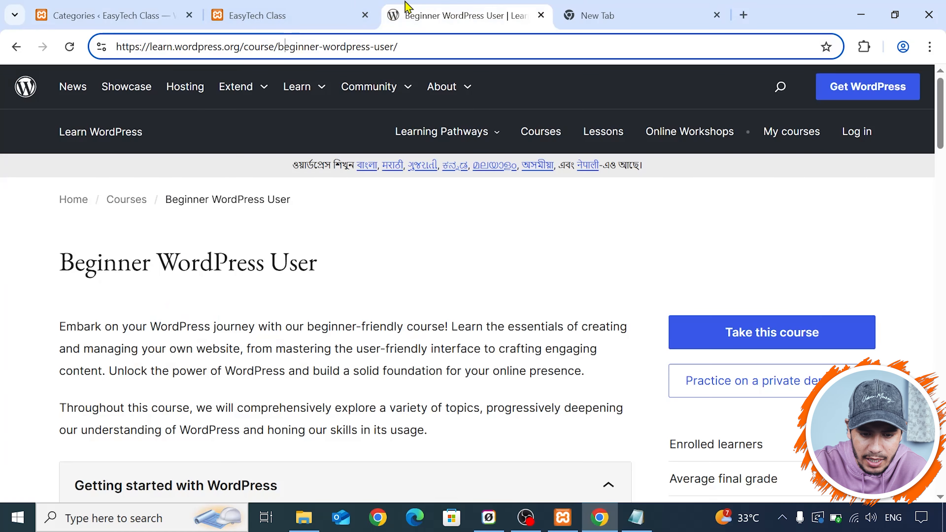
{"action": "left_click", "coordinate": [322, 89]}
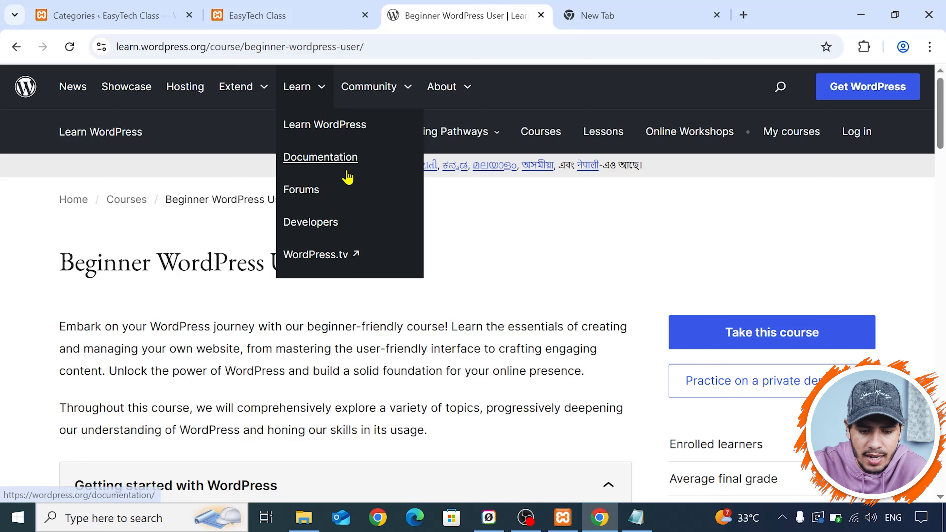
{"action": "left_click", "coordinate": [321, 13]}
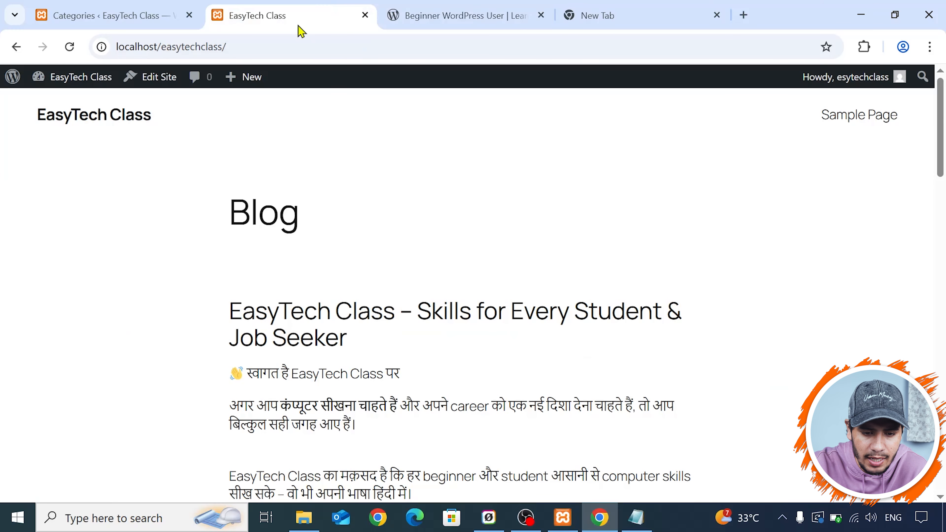
- Back on the Categories page, choose None as the new category's parent and place the cursor in its description field
{"action": "left_click", "coordinate": [175, 15]}
{"action": "left_click", "coordinate": [198, 315]}
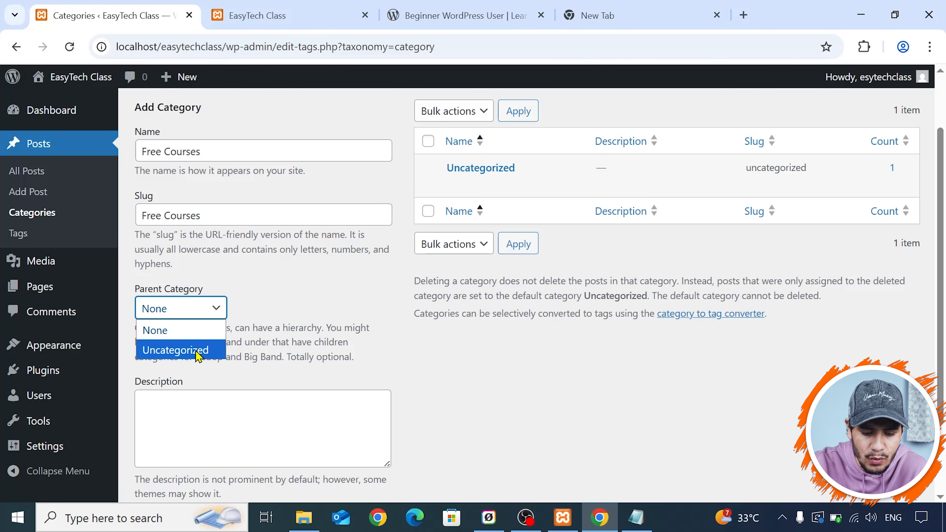
{"action": "left_click", "coordinate": [217, 338]}
{"action": "scroll", "coordinate": [261, 242], "scroll_direction": "down", "scroll_amount": 3}
{"action": "left_click", "coordinate": [236, 321]}
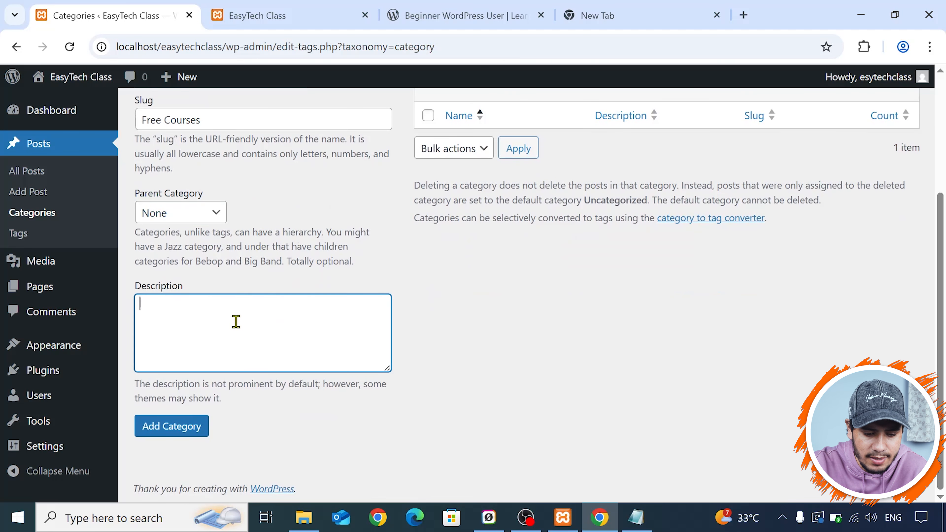
{"action": "scroll", "coordinate": [260, 224], "scroll_direction": "up", "scroll_amount": 5}
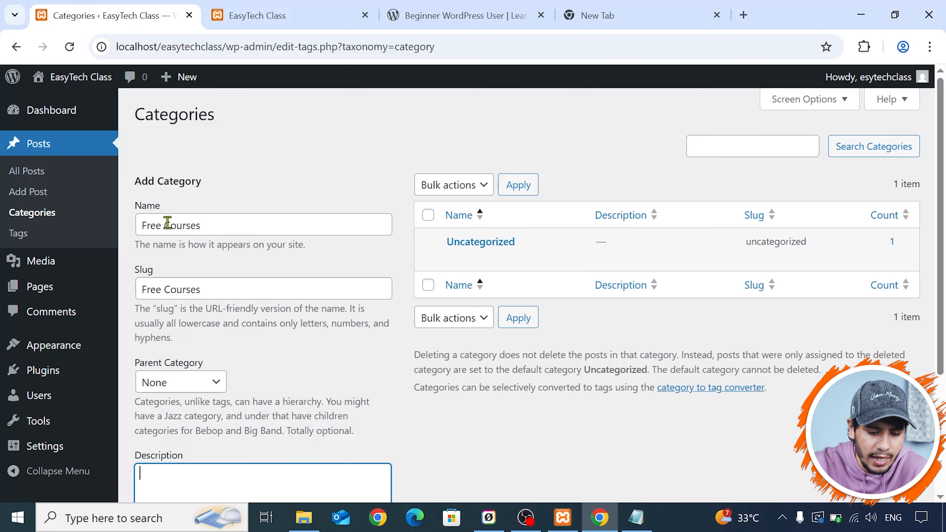
{"action": "scroll", "coordinate": [168, 225], "scroll_direction": "down", "scroll_amount": 4}
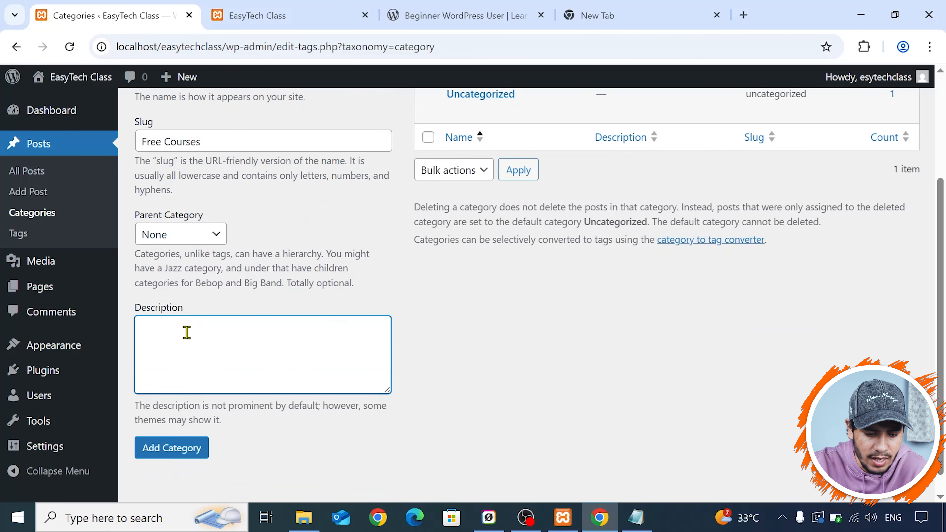
{"action": "scroll", "coordinate": [189, 341], "scroll_direction": "down", "scroll_amount": 1}
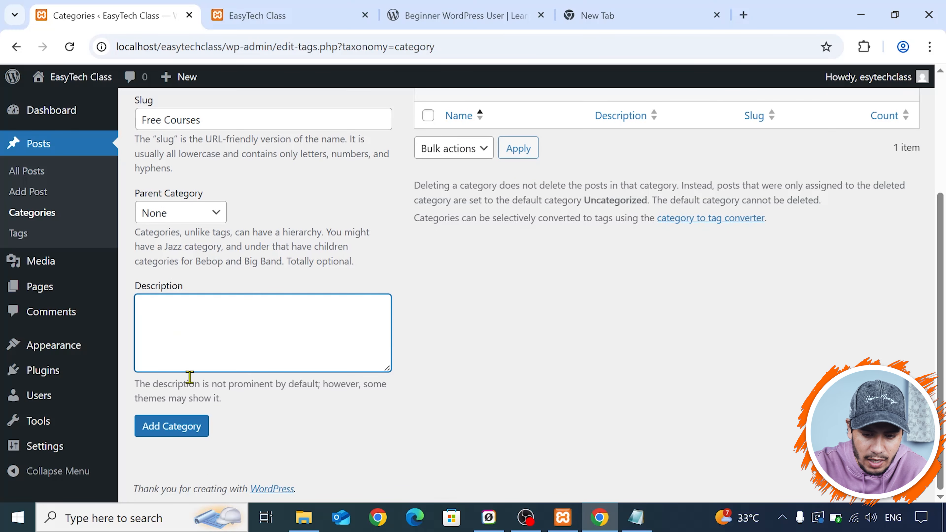
- Add the Free Courses category, and open the Uncategorized category's edit page before returning to the category list
{"action": "left_click", "coordinate": [163, 432]}
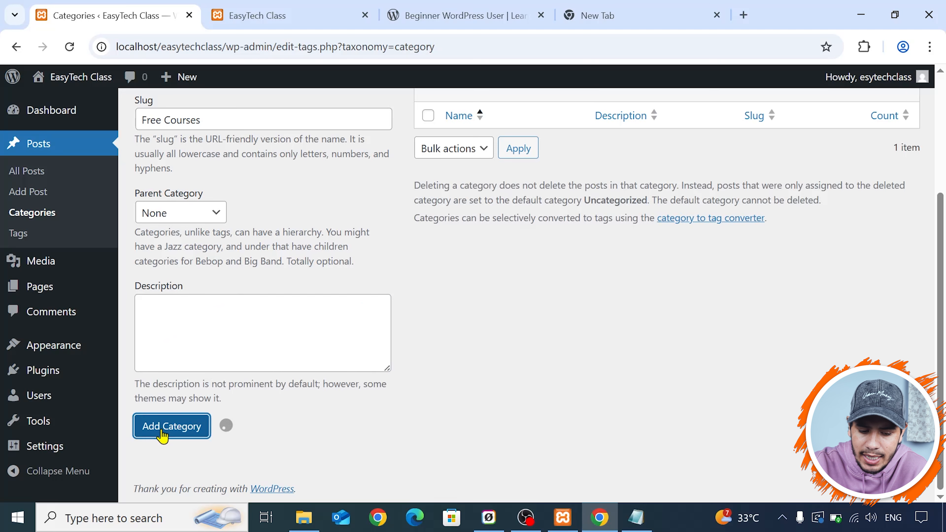
{"action": "scroll", "coordinate": [582, 274], "scroll_direction": "up", "scroll_amount": 4}
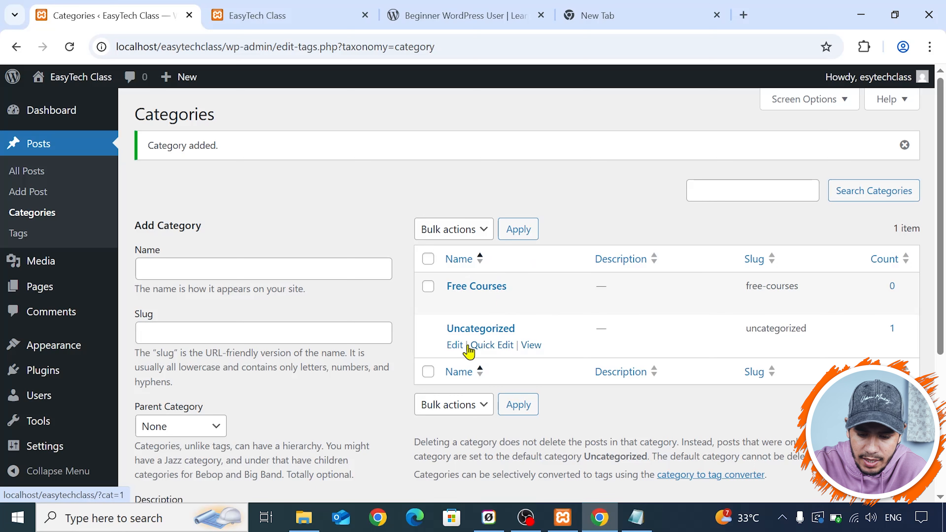
{"action": "left_click", "coordinate": [454, 346]}
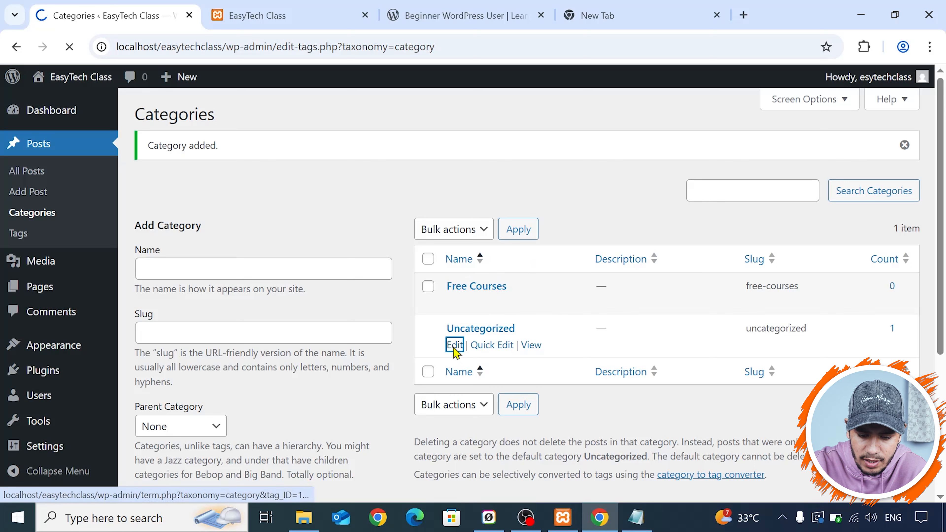
{"action": "left_click", "coordinate": [21, 53]}
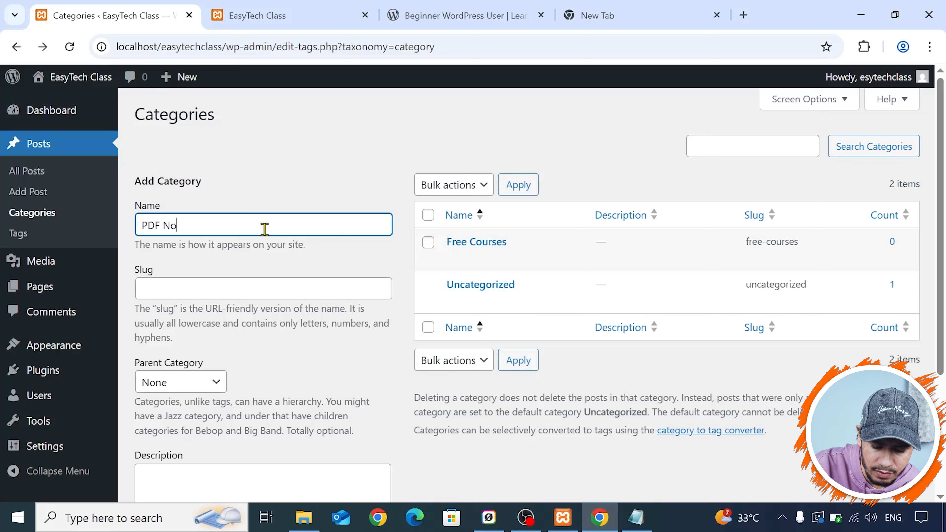
- Add a category named PDF Notes with the same text as its slug and None as its parent
{"action": "left_click", "coordinate": [257, 259]}
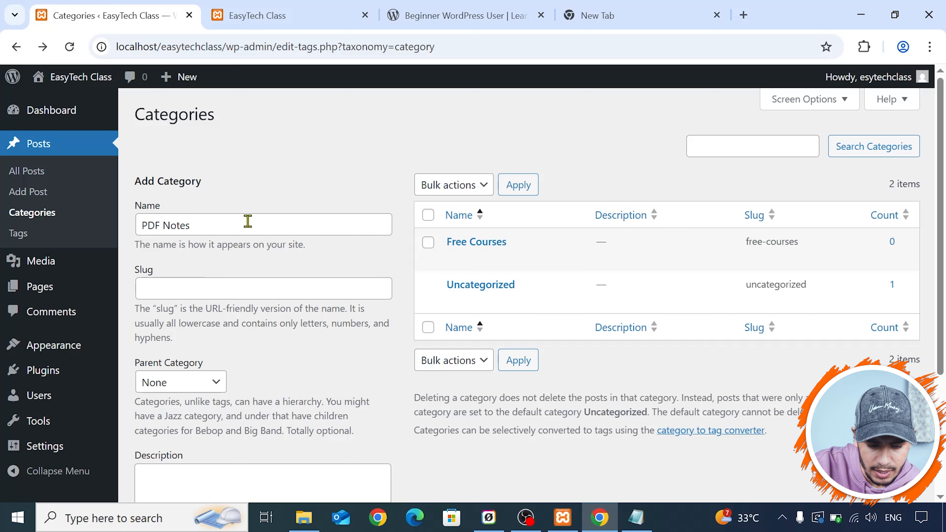
{"action": "left_click_drag", "start_coordinate": [247, 223], "coordinate": [147, 225]}
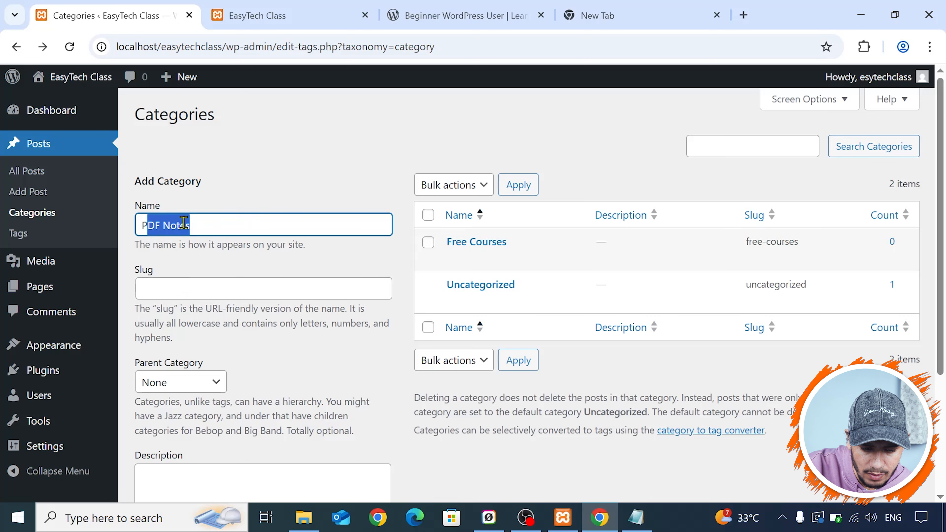
{"action": "left_click", "coordinate": [207, 227]}
{"action": "key", "text": "ctrl+a"}
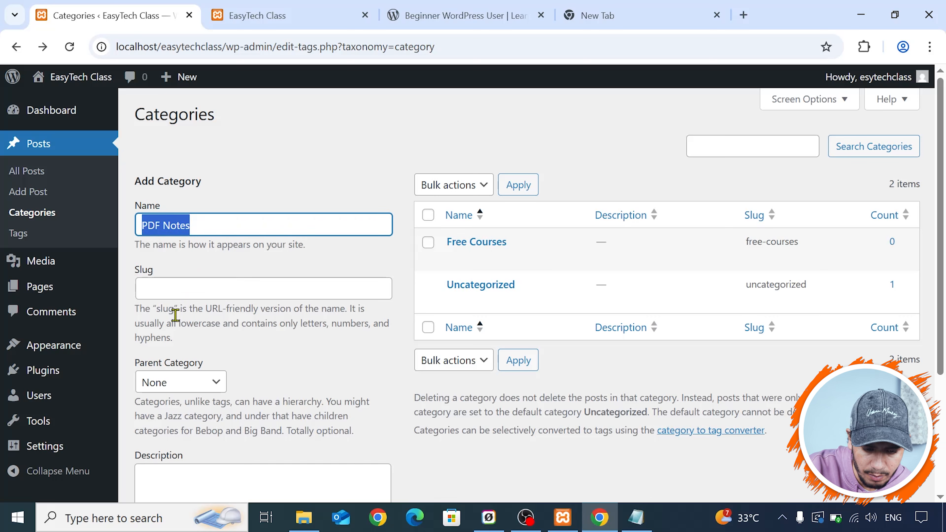
{"action": "left_click", "coordinate": [169, 287]}
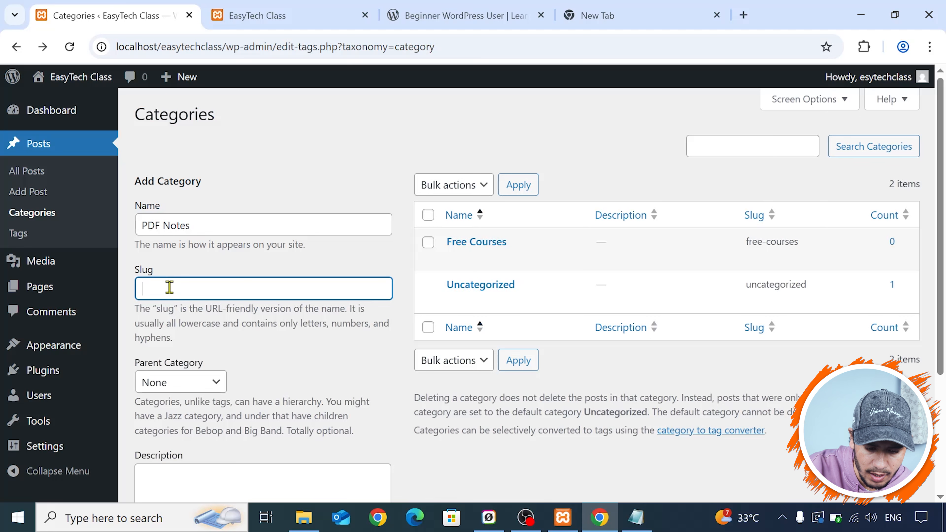
{"action": "key", "text": "ctrl+v"}
{"action": "scroll", "coordinate": [170, 287], "scroll_direction": "down", "scroll_amount": 3}
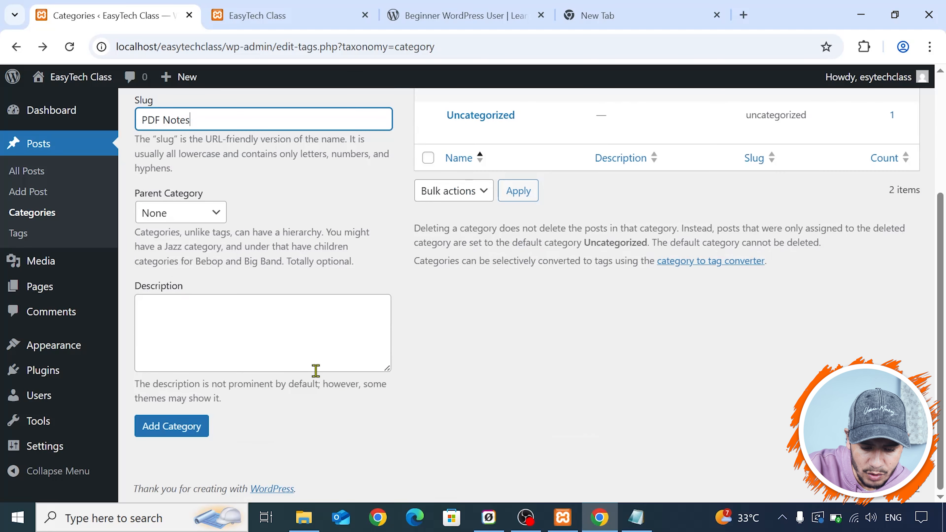
{"action": "left_click", "coordinate": [178, 435]}
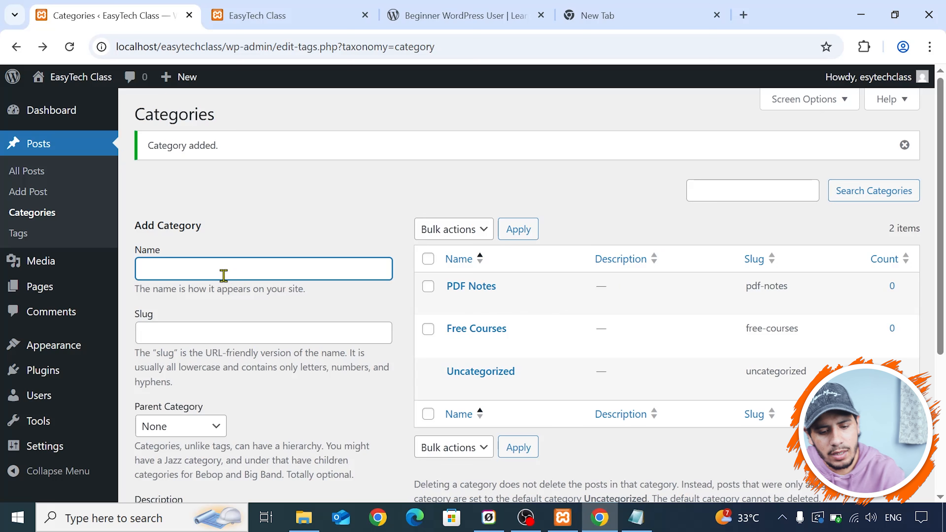
- Enter Quiz as the name of another new category
{"action": "left_click", "coordinate": [237, 271]}
{"action": "type", "text": "Qui"}
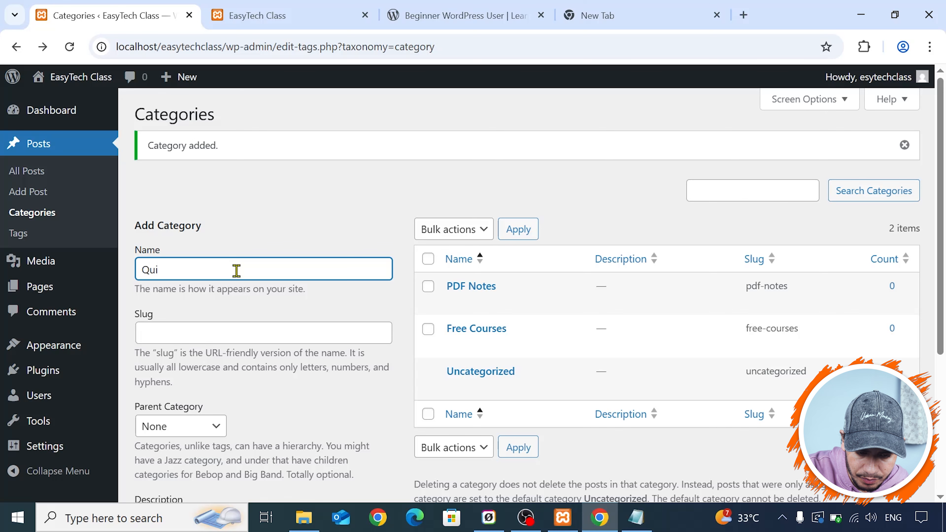
{"action": "type", "text": "z"}
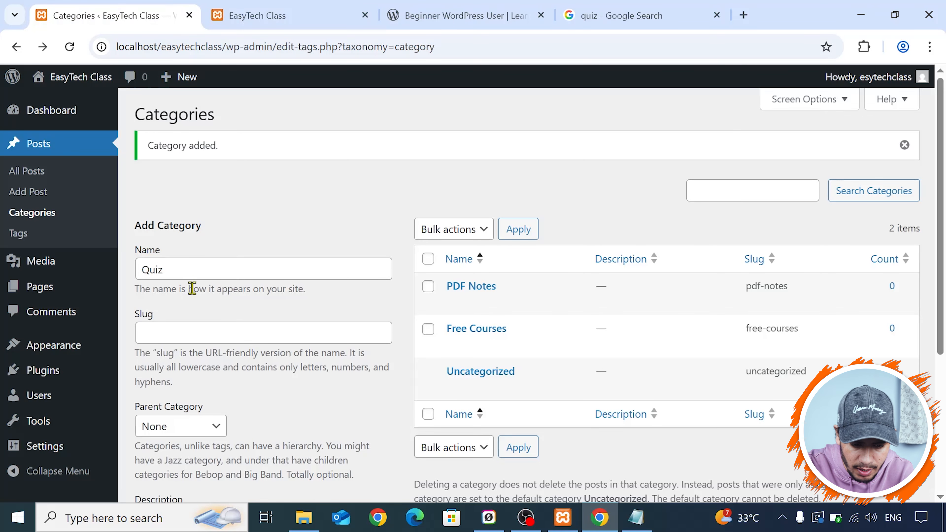
{"action": "scroll", "coordinate": [192, 284], "scroll_direction": "down", "scroll_amount": 5}
{"action": "scroll", "coordinate": [185, 140], "scroll_direction": "up", "scroll_amount": 4}
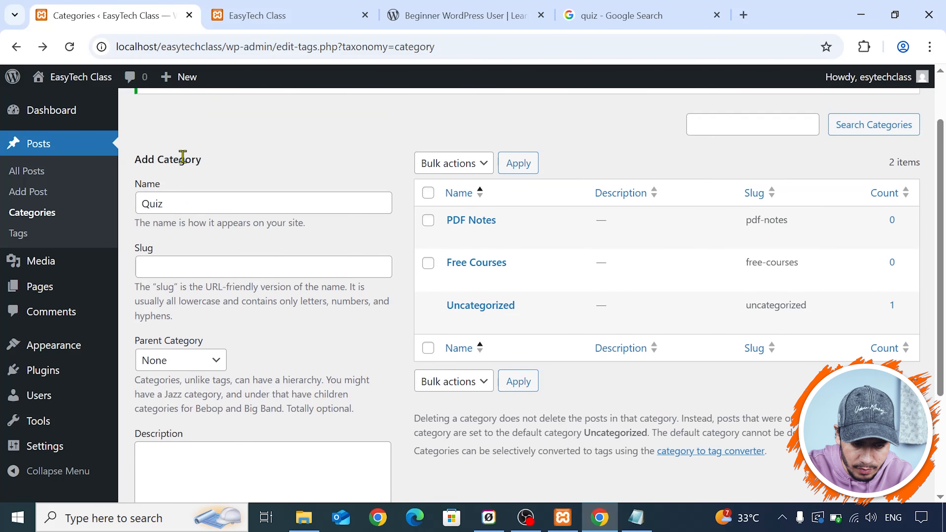
- Copy the name Quiz into the slug field and add the category with no parent
{"action": "left_click", "coordinate": [171, 201]}
{"action": "double_click", "coordinate": [171, 201]}
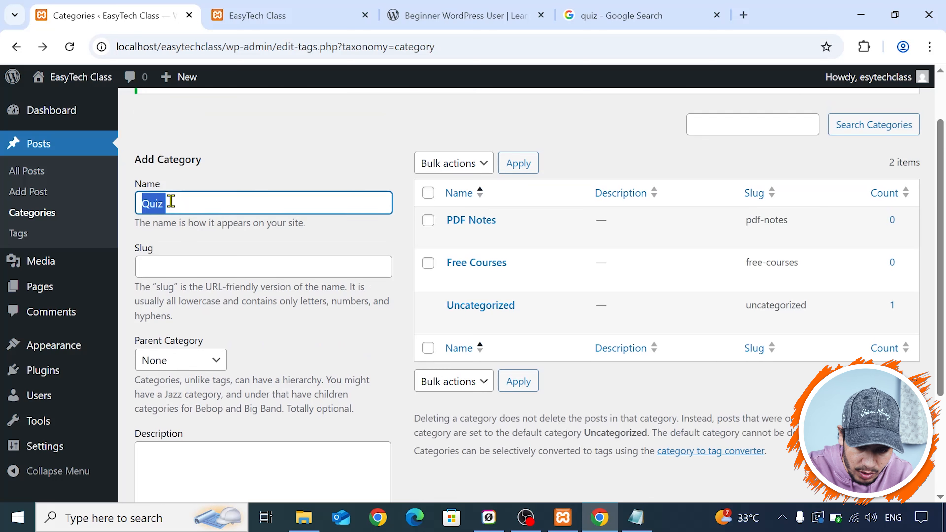
{"action": "key", "text": "ctrl+c"}
{"action": "left_click", "coordinate": [162, 262]}
{"action": "key", "text": "ctrl+v"}
{"action": "left_click", "coordinate": [188, 286]}
{"action": "scroll", "coordinate": [188, 290], "scroll_direction": "down", "scroll_amount": 4}
{"action": "left_click", "coordinate": [175, 428]}
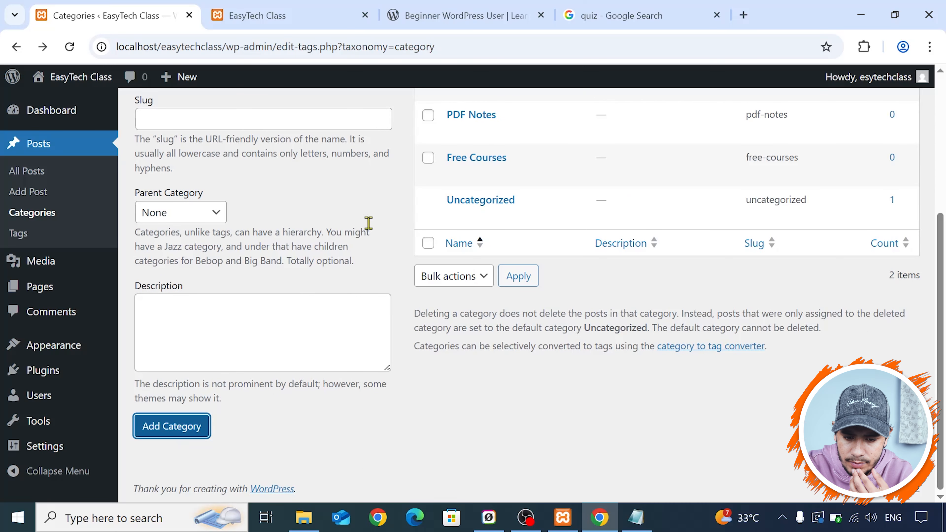
{"action": "scroll", "coordinate": [370, 222], "scroll_direction": "up", "scroll_amount": 2}
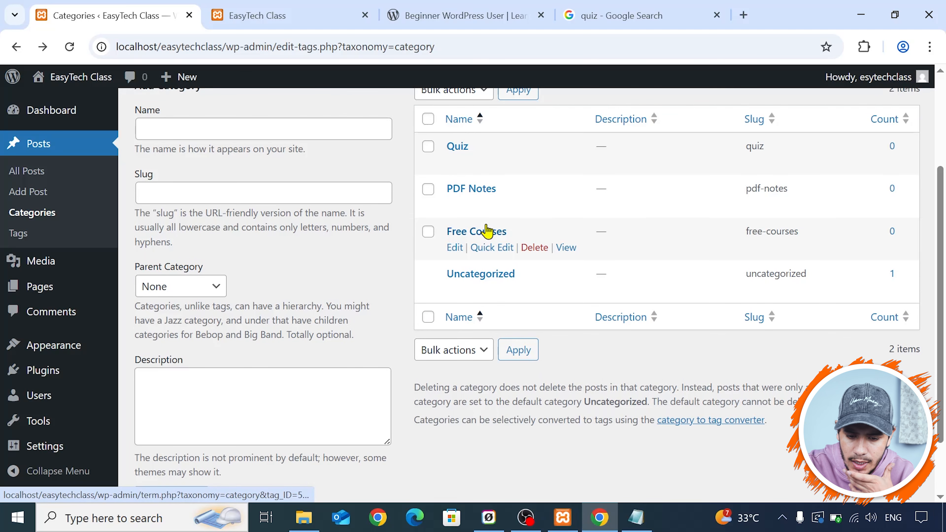
- Enter Certificate as the name of the next new category
{"action": "scroll", "coordinate": [302, 211], "scroll_direction": "up", "scroll_amount": 2}
{"action": "left_click", "coordinate": [284, 198]}
{"action": "type", "text": "C"}
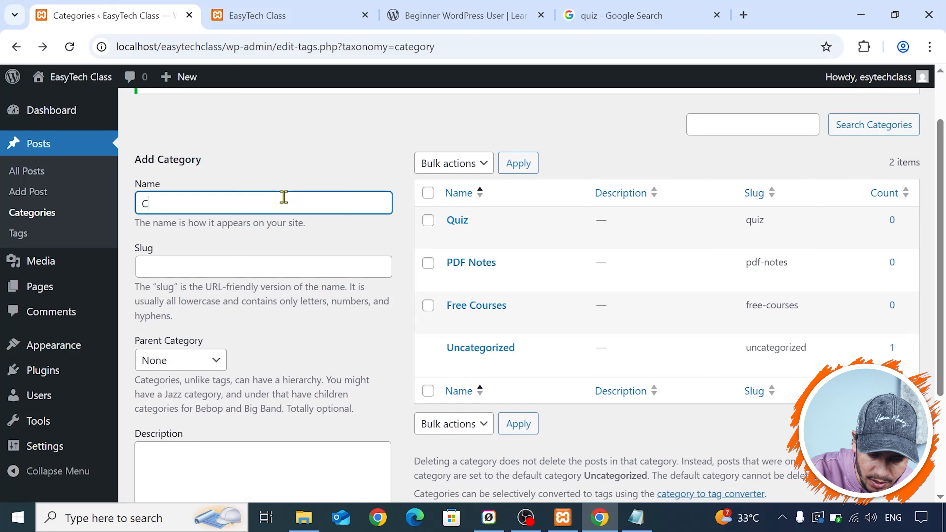
{"action": "type", "text": "ertificate"}
{"action": "scroll", "coordinate": [280, 195], "scroll_direction": "down", "scroll_amount": 4}
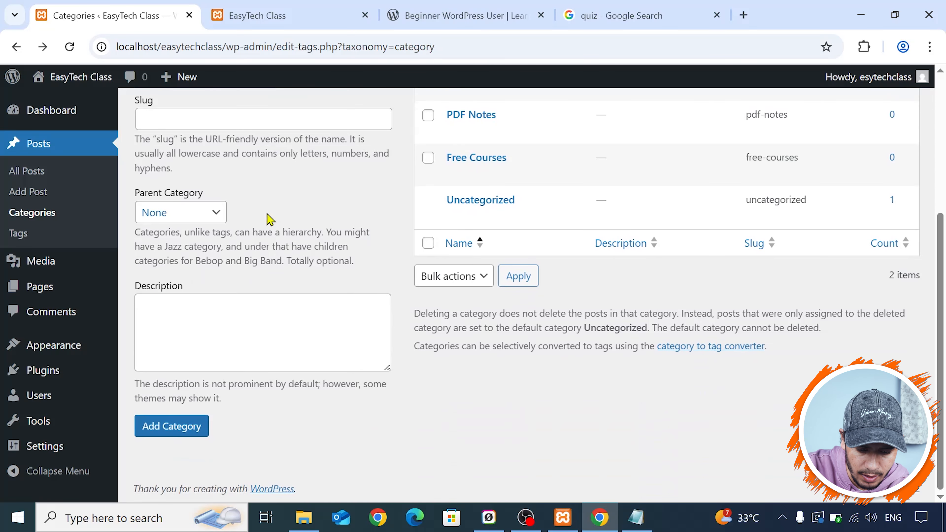
- Copy the name Certificate into the slug field and add the category with no parent
{"action": "scroll", "coordinate": [256, 152], "scroll_direction": "up", "scroll_amount": 5}
{"action": "double_click", "coordinate": [206, 279]}
{"action": "type", "text": "Quiz"}
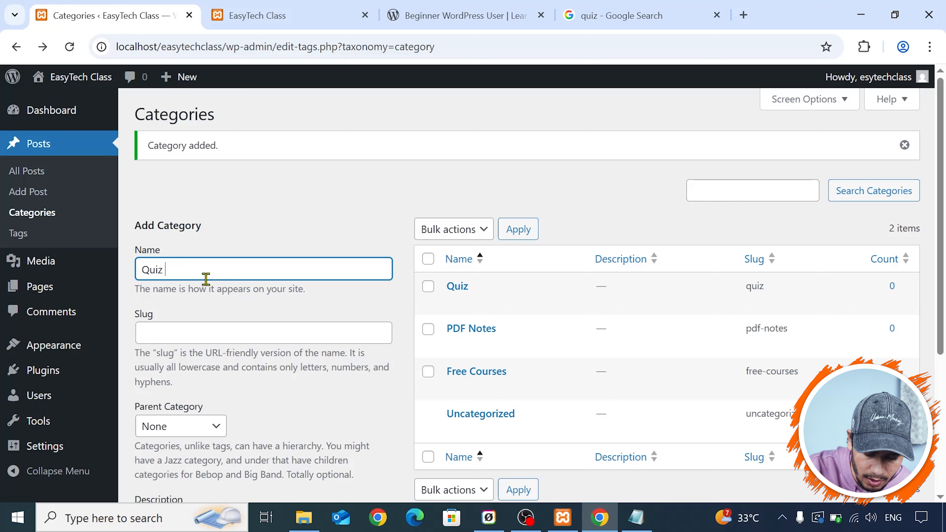
{"action": "key", "text": "ctrl+z"}
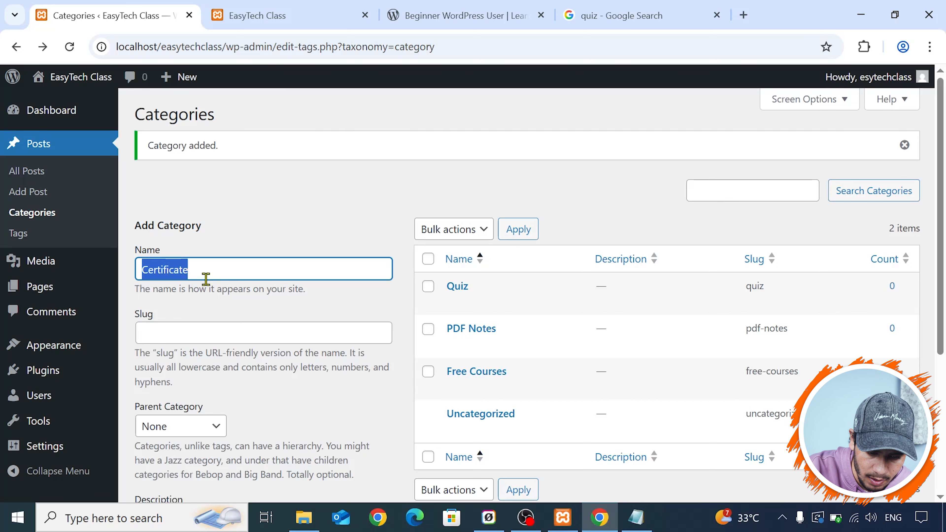
{"action": "left_click", "coordinate": [201, 330]}
{"action": "key", "text": "ctrl+v"}
{"action": "scroll", "coordinate": [211, 336], "scroll_direction": "down", "scroll_amount": 5}
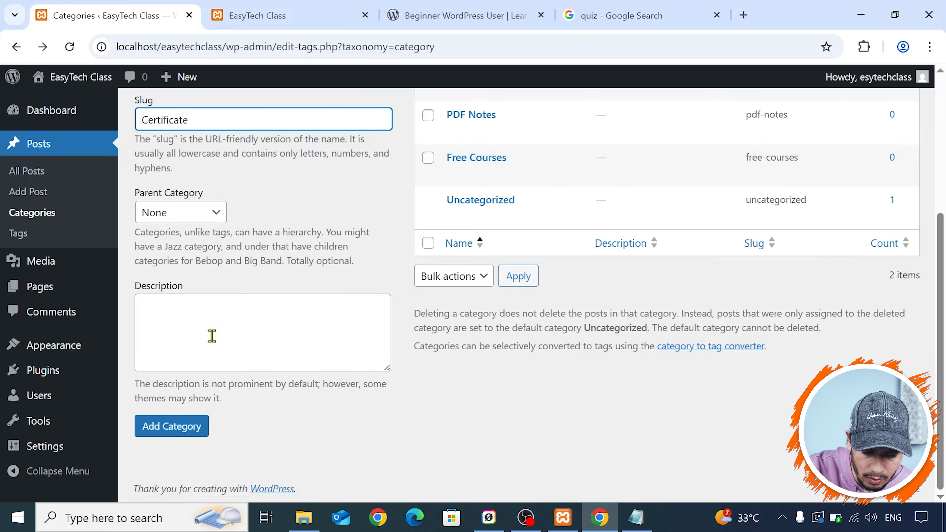
{"action": "left_click", "coordinate": [177, 430]}
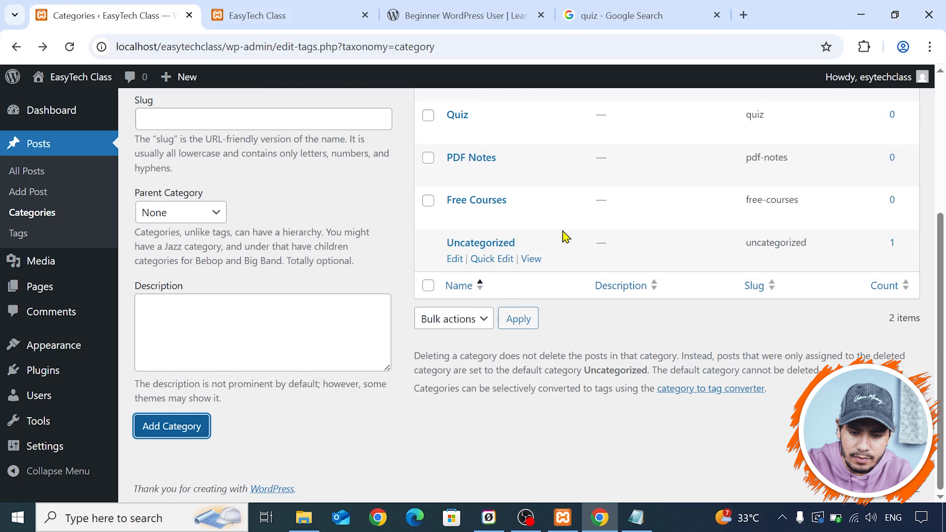
- Look over the category list and open the Tags page for posts
{"action": "scroll", "coordinate": [563, 231], "scroll_direction": "up", "scroll_amount": 5}
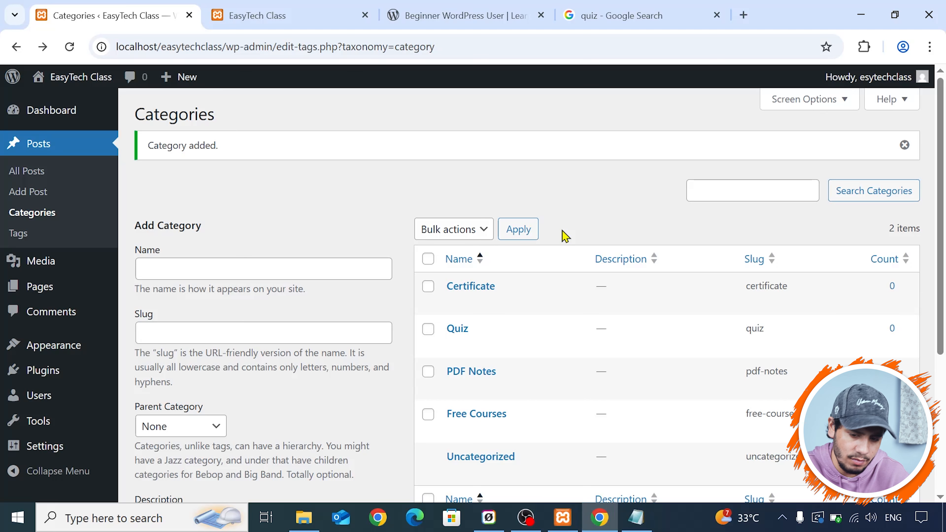
{"action": "scroll", "coordinate": [565, 237], "scroll_direction": "down", "scroll_amount": 2}
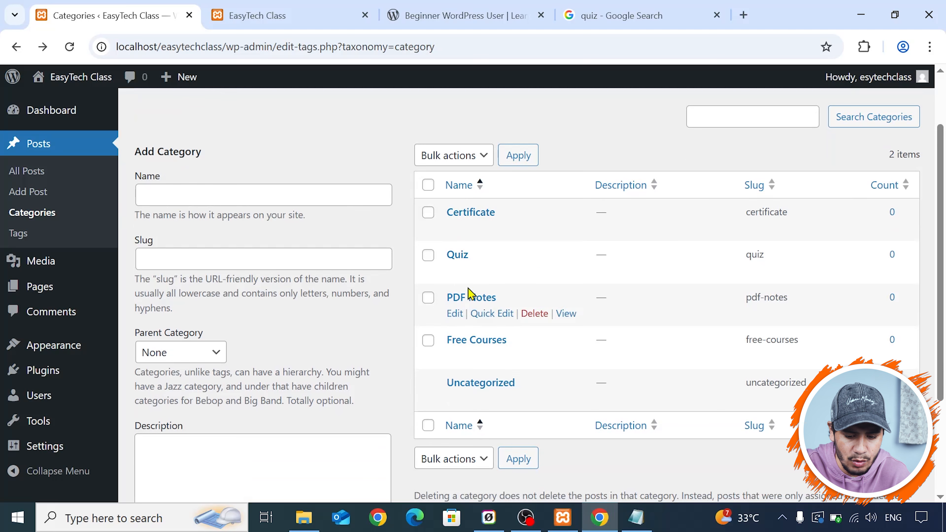
{"action": "left_click", "coordinate": [25, 242]}
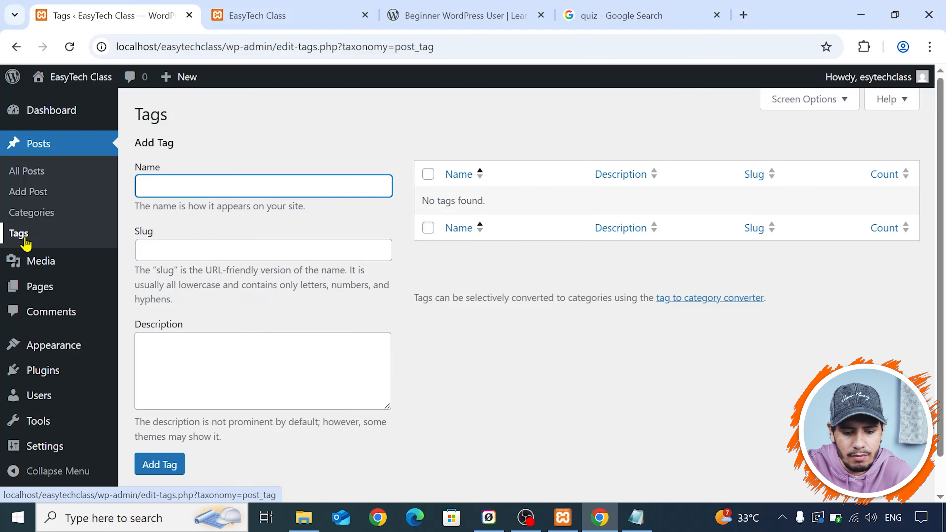
- Look over the Beginner WordPress User course page, and load nayaseekhon.com in the browser tab with the quiz search
{"action": "left_click", "coordinate": [514, 13]}
{"action": "scroll", "coordinate": [352, 264], "scroll_direction": "down", "scroll_amount": 15}
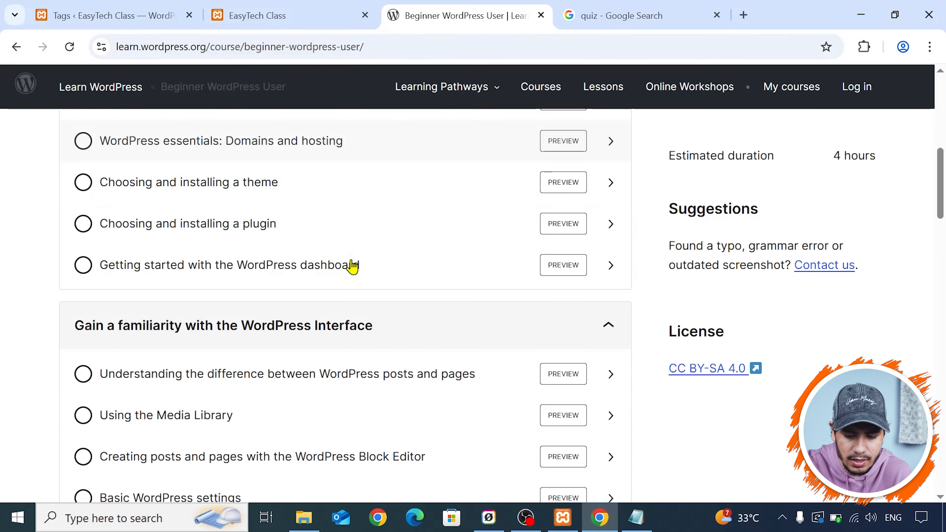
{"action": "scroll", "coordinate": [353, 264], "scroll_direction": "up", "scroll_amount": 12}
{"action": "left_click", "coordinate": [665, 14]}
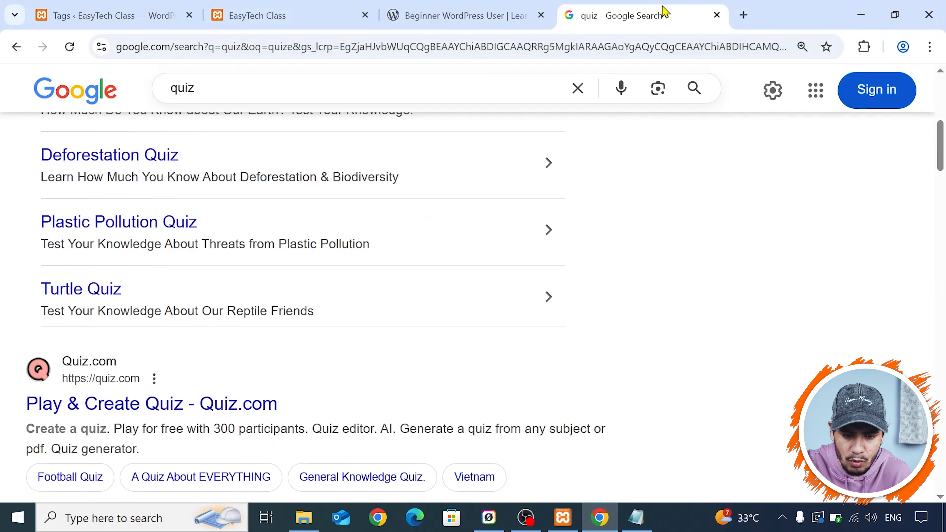
{"action": "left_click", "coordinate": [464, 47]}
{"action": "type", "text": "na"}
{"action": "key", "text": "Return"}
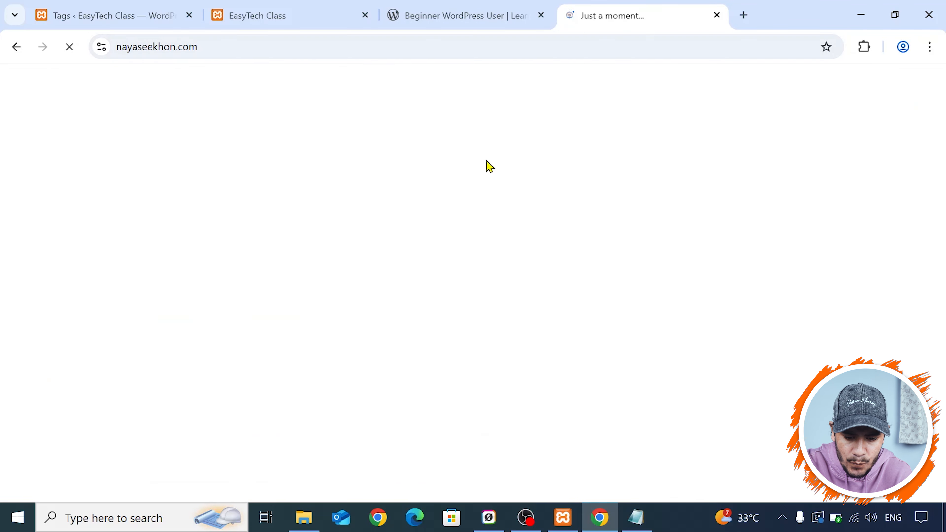
- Open the Introduction of SQL in Hindi article in the programming section and find the tags listed below its conclusion
{"action": "scroll", "coordinate": [484, 160], "scroll_direction": "down", "scroll_amount": 10}
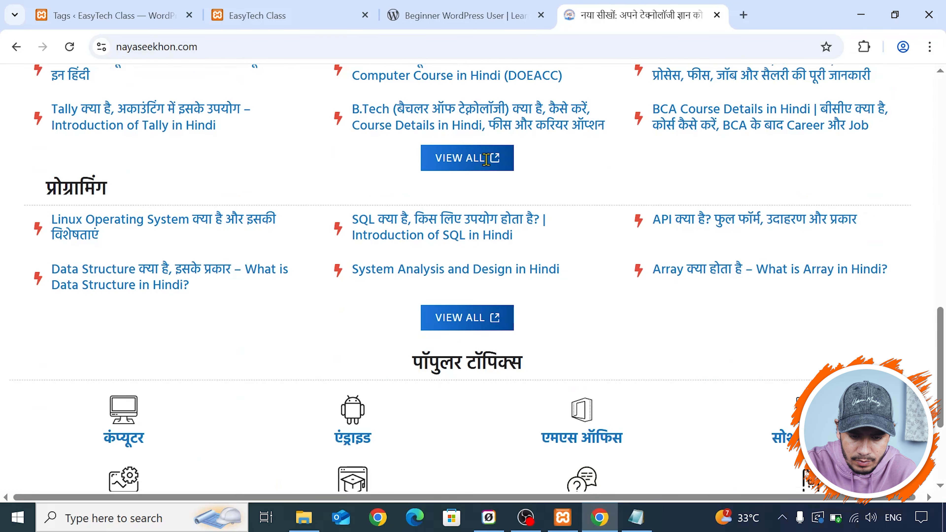
{"action": "left_click", "coordinate": [434, 219]}
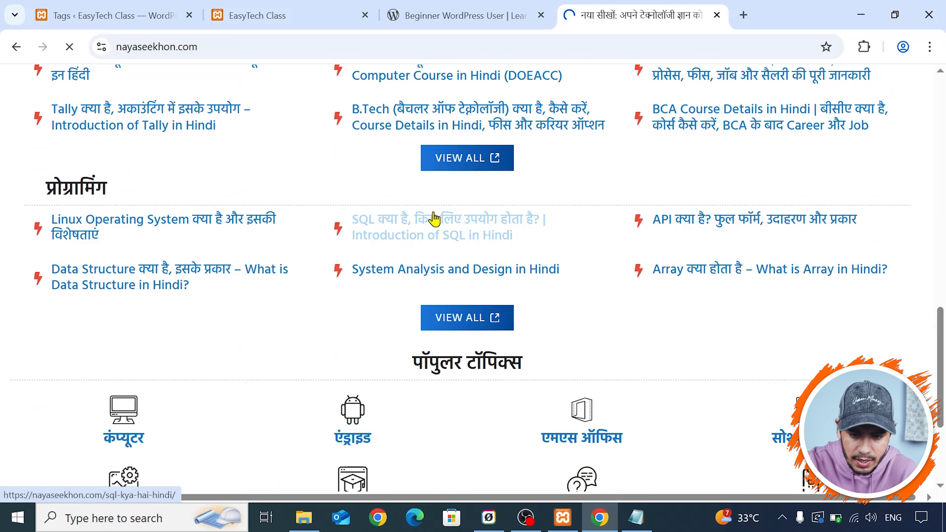
{"action": "scroll", "coordinate": [436, 212], "scroll_direction": "down", "scroll_amount": 15}
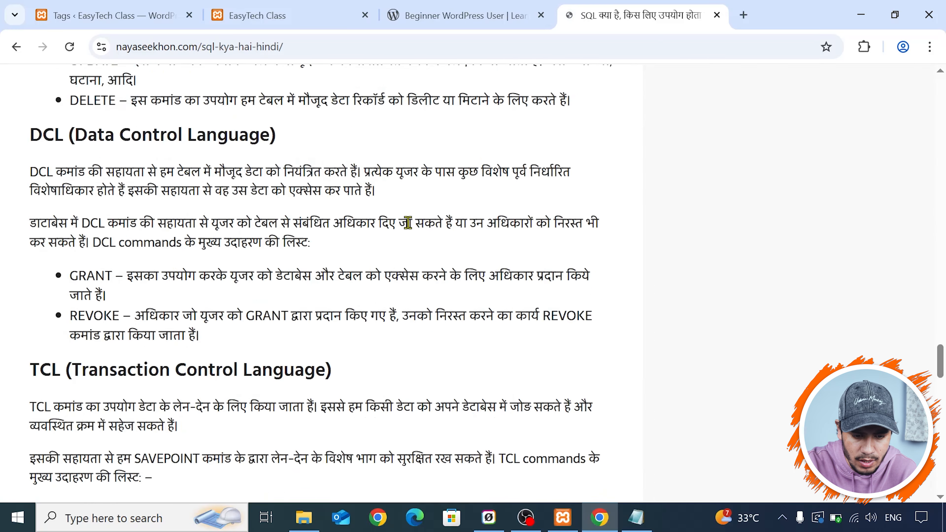
{"action": "scroll", "coordinate": [408, 223], "scroll_direction": "down", "scroll_amount": 15}
{"action": "scroll", "coordinate": [372, 237], "scroll_direction": "up", "scroll_amount": 10}
{"action": "scroll", "coordinate": [374, 234], "scroll_direction": "down", "scroll_amount": 5}
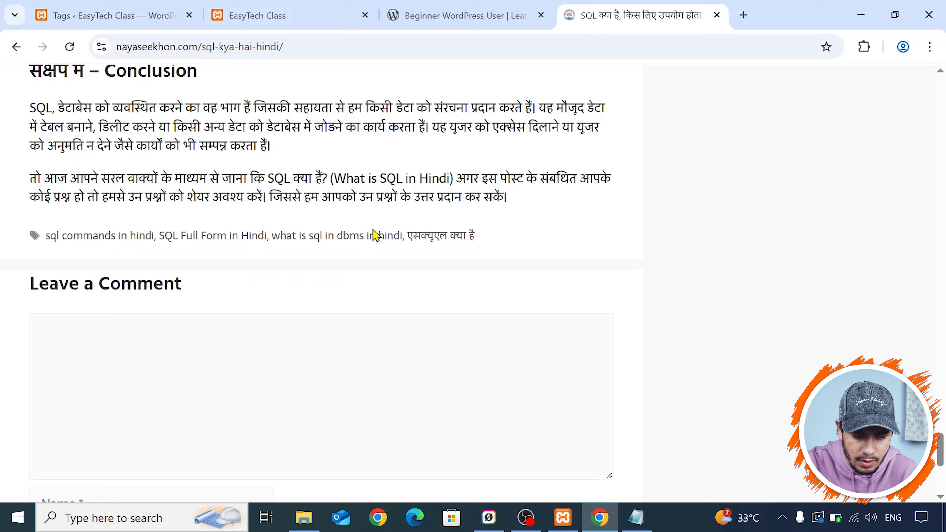
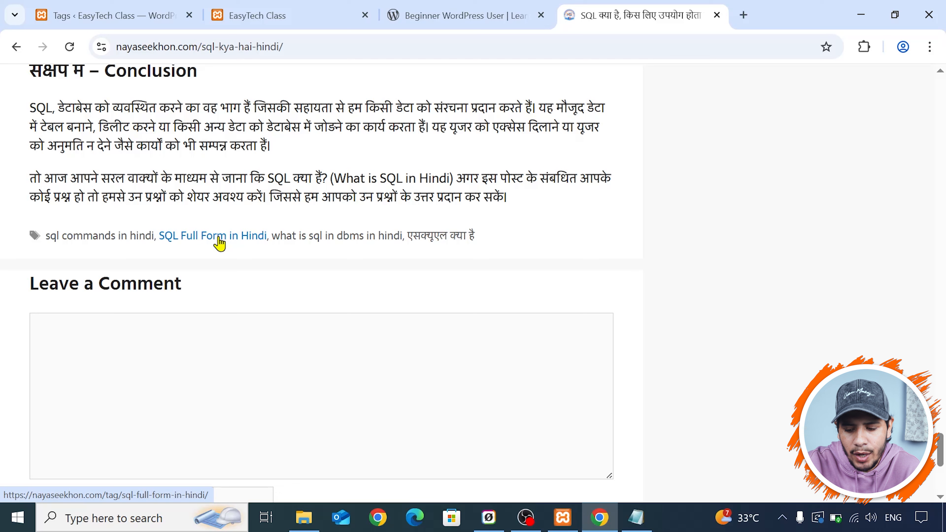
- View the SQL Full Form in Hindi tag archive, close it, skim the Beginner WordPress User lesson list, and return to the Tags admin page
{"action": "left_click", "coordinate": [219, 238]}
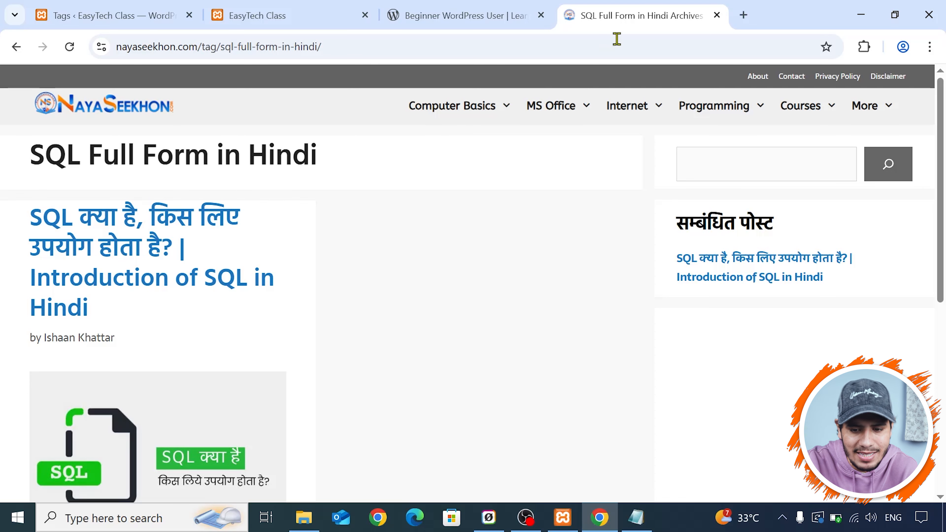
{"action": "left_click", "coordinate": [716, 15]}
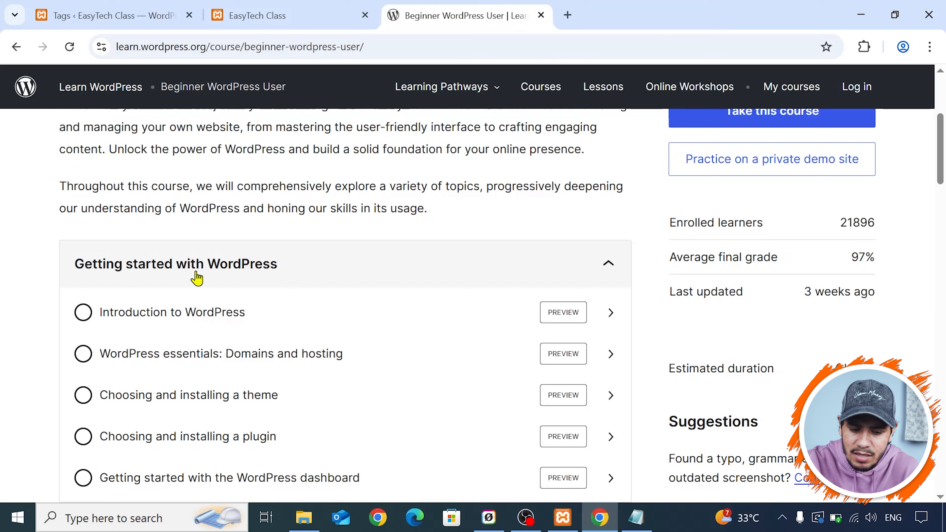
{"action": "scroll", "coordinate": [335, 285], "scroll_direction": "down", "scroll_amount": 10}
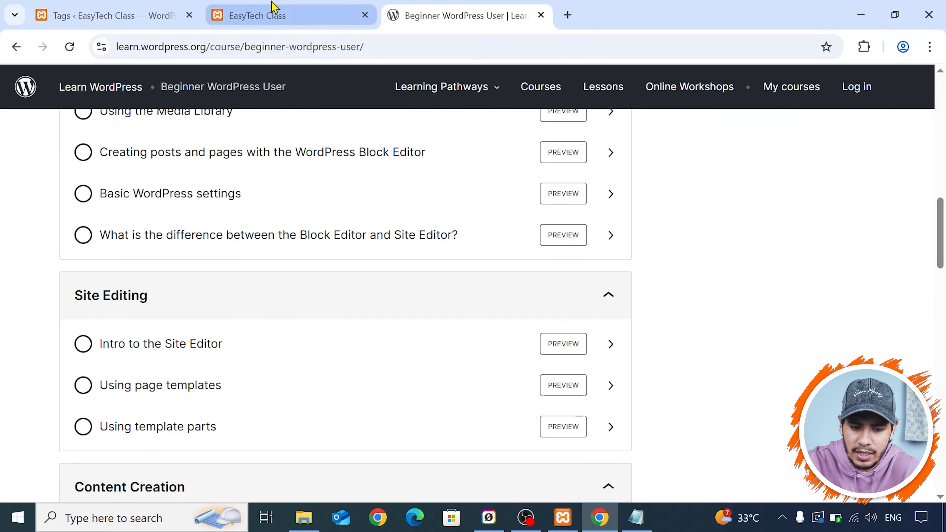
{"action": "left_click", "coordinate": [271, 13]}
{"action": "left_click", "coordinate": [113, 13]}
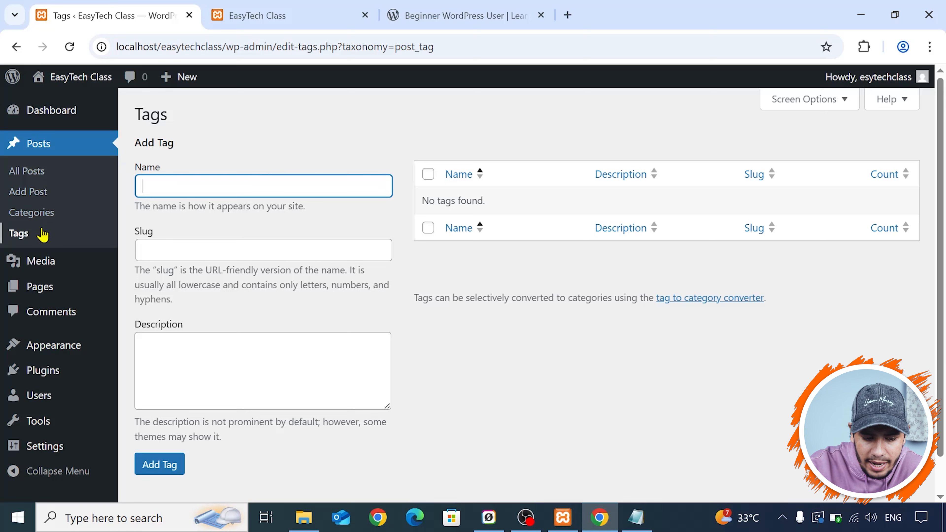
- Upload the image easytech class logo from New Volume (D:) to the Media Library
{"action": "mouse_move", "coordinate": [34, 270]}
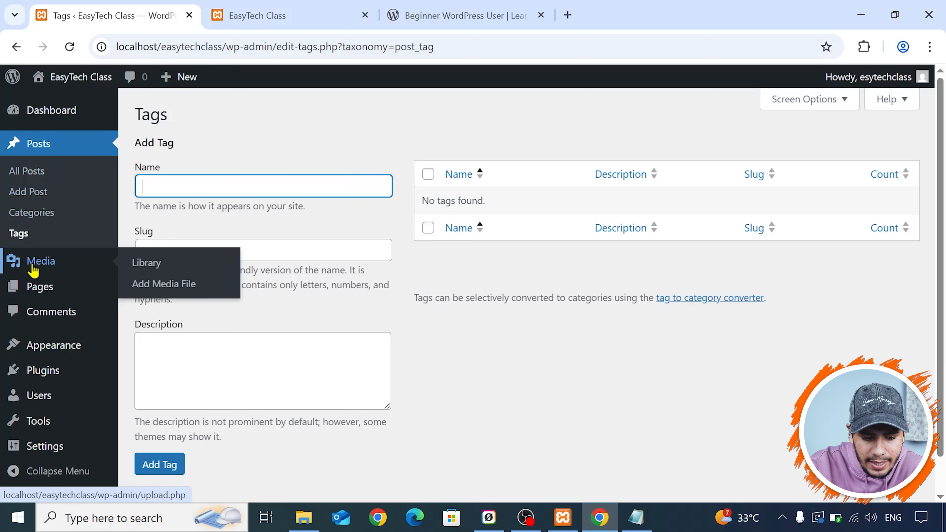
{"action": "left_click", "coordinate": [48, 262]}
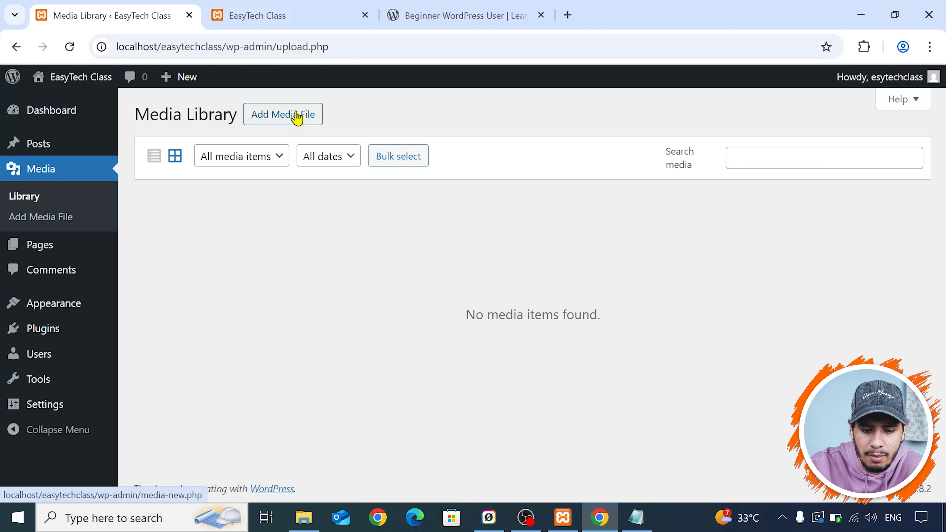
{"action": "left_click", "coordinate": [284, 117]}
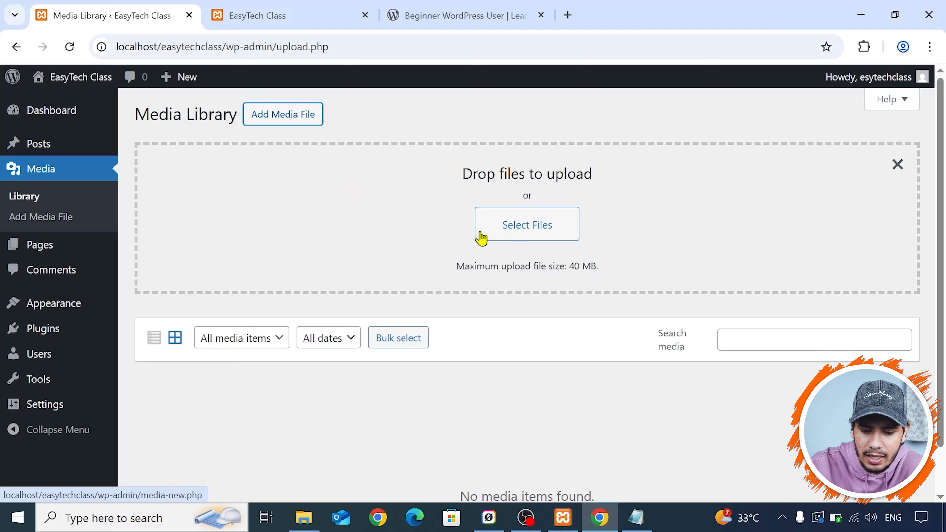
{"action": "left_click", "coordinate": [497, 235]}
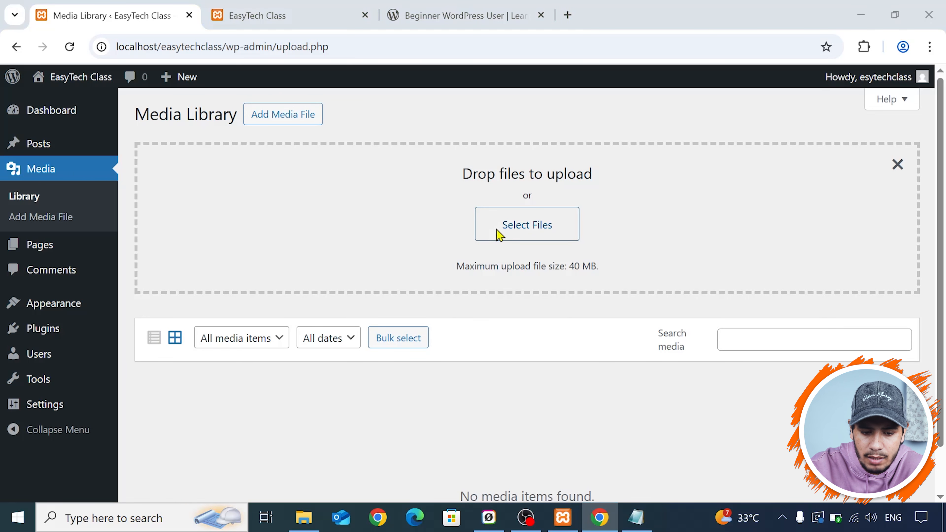
{"action": "scroll", "coordinate": [140, 261], "scroll_direction": "down", "scroll_amount": 3}
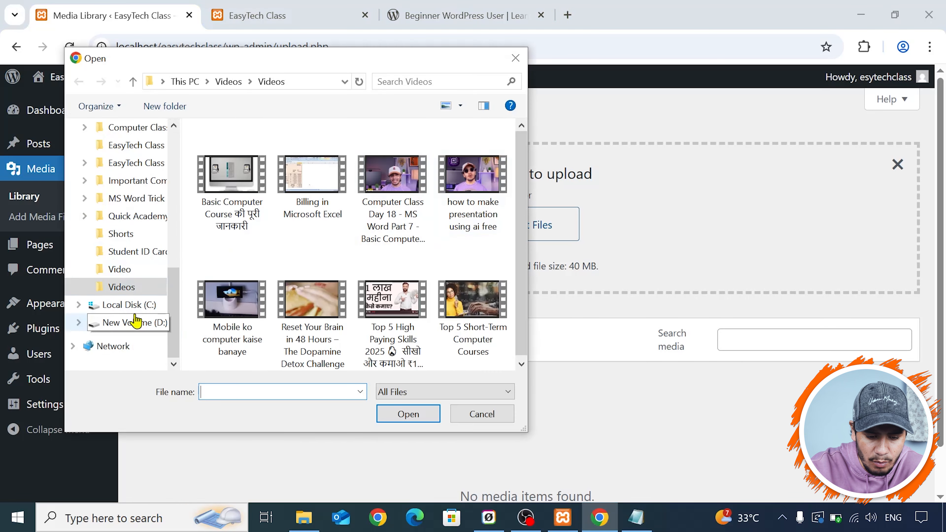
{"action": "left_click", "coordinate": [131, 322]}
{"action": "left_click", "coordinate": [312, 202]}
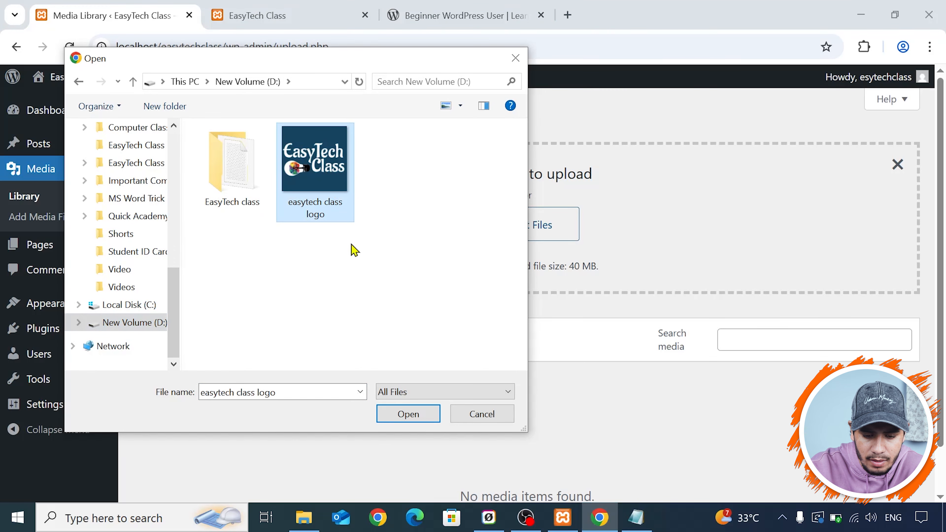
{"action": "left_click", "coordinate": [425, 416]}
{"action": "scroll", "coordinate": [337, 300], "scroll_direction": "down", "scroll_amount": 2}
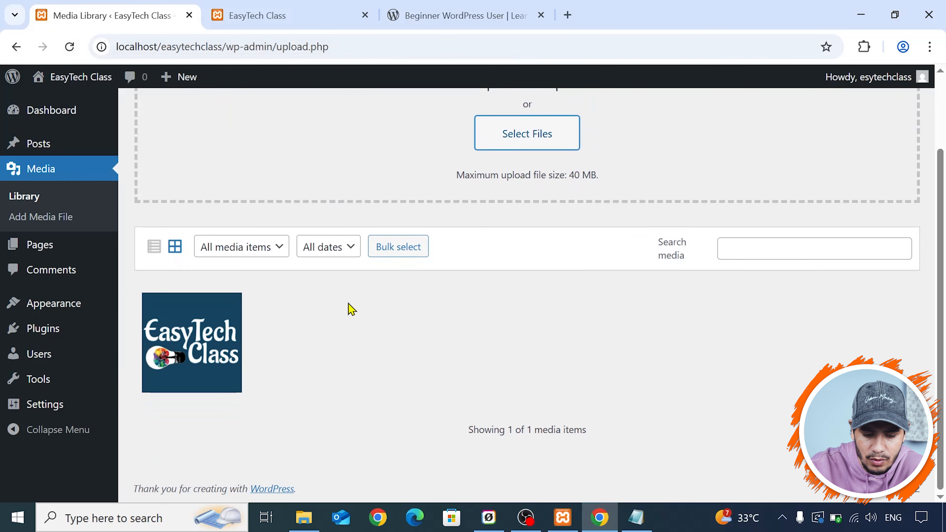
- Look over the attachment details of the uploaded EasyTech Class logo and close them
{"action": "scroll", "coordinate": [316, 307], "scroll_direction": "up", "scroll_amount": 2}
{"action": "scroll", "coordinate": [224, 354], "scroll_direction": "down", "scroll_amount": 2}
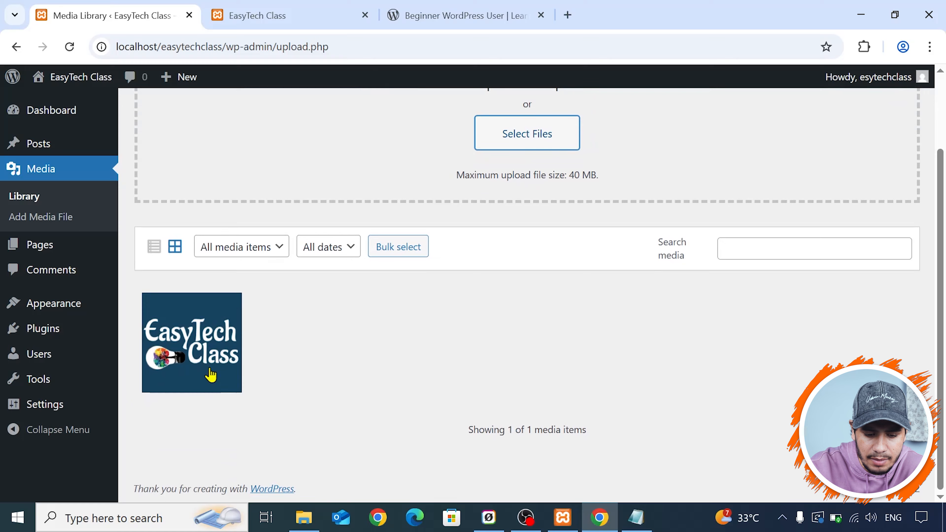
{"action": "left_click", "coordinate": [214, 372]}
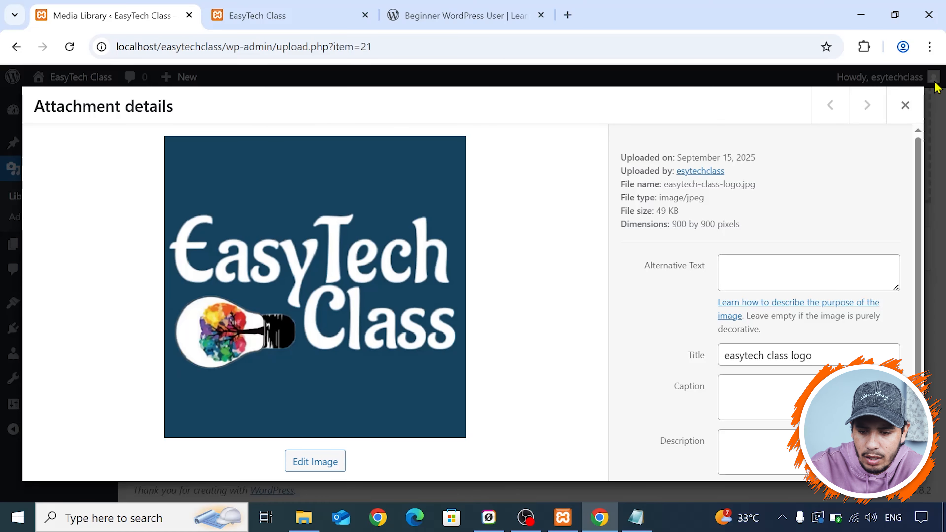
{"action": "left_click", "coordinate": [905, 106]}
{"action": "scroll", "coordinate": [331, 206], "scroll_direction": "up", "scroll_amount": 2}
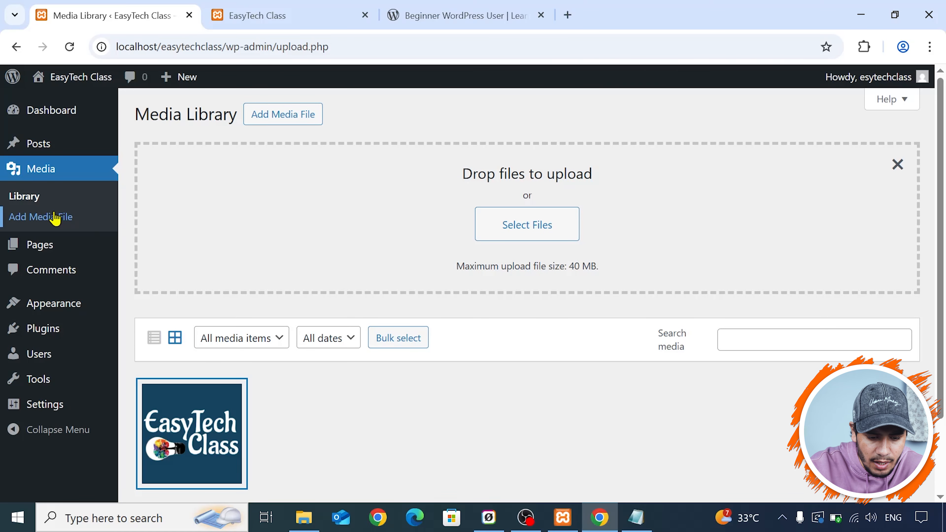
- Open the list of all pages, close the Beginner WordPress User course, and look over the site's front page down to its footer
{"action": "mouse_move", "coordinate": [58, 248]}
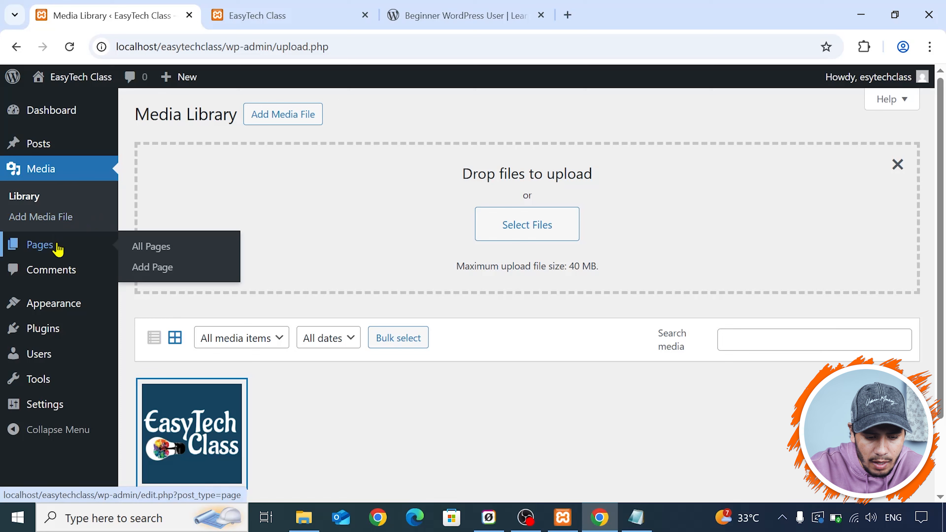
{"action": "left_click", "coordinate": [57, 248]}
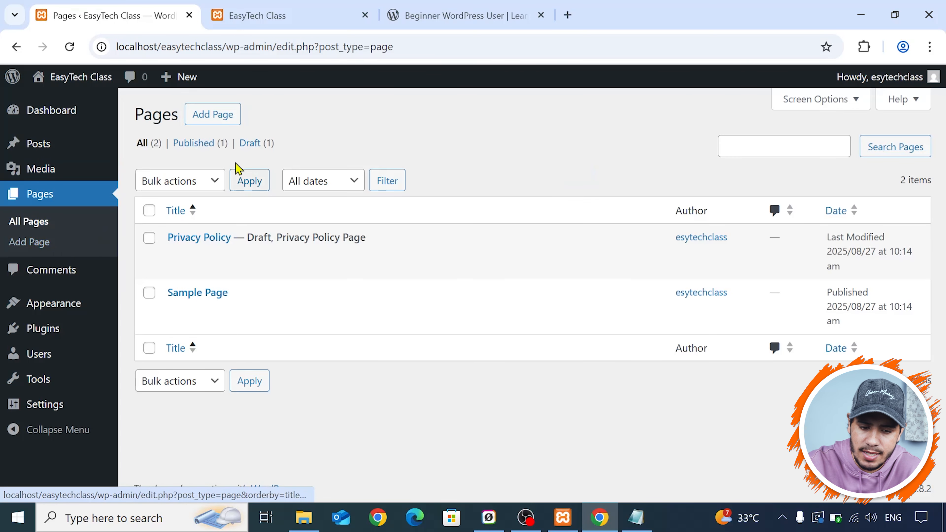
{"action": "left_click", "coordinate": [540, 15]}
{"action": "left_click", "coordinate": [270, 7]}
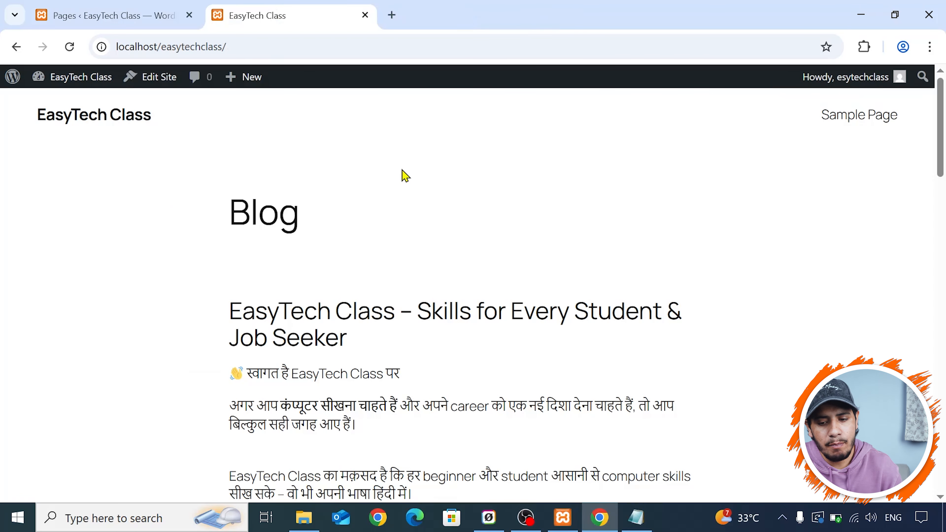
{"action": "scroll", "coordinate": [545, 228], "scroll_direction": "down", "scroll_amount": 15}
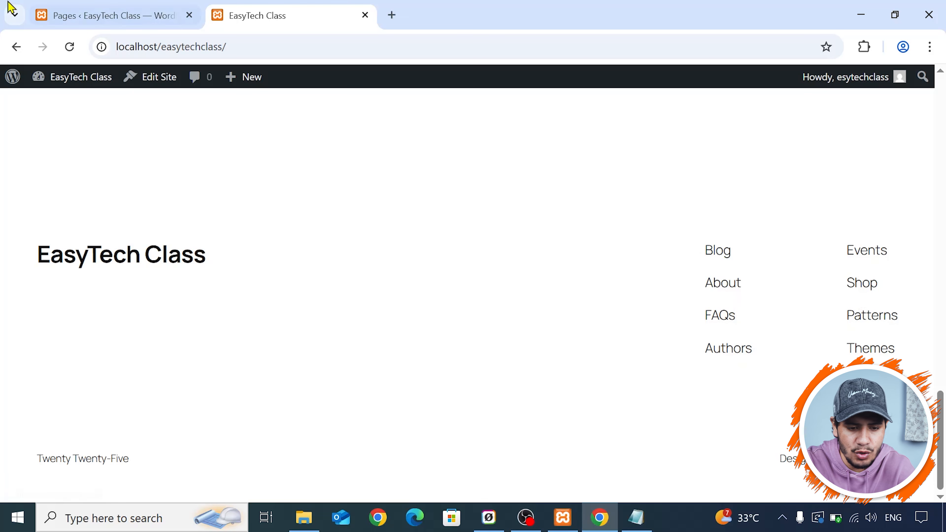
{"action": "left_click", "coordinate": [12, 7]}
{"action": "left_click", "coordinate": [46, 11]}
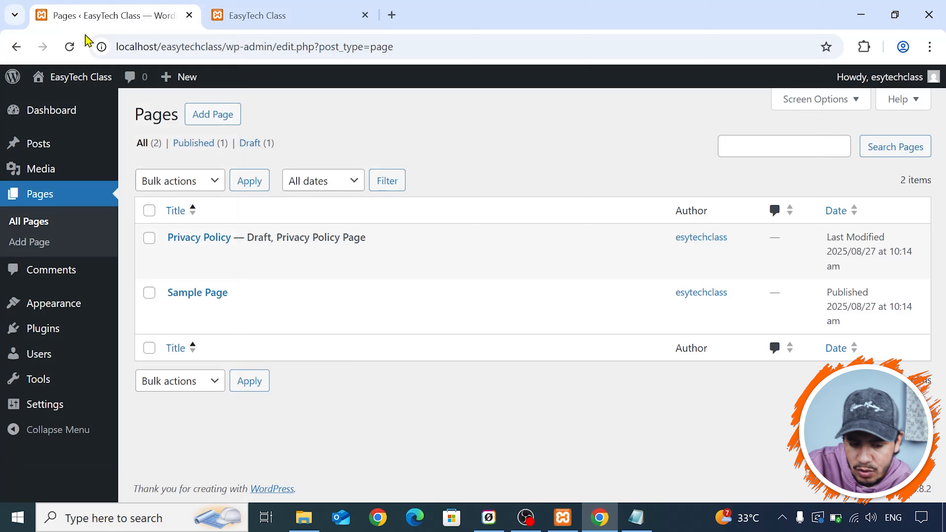
- Add a new page without a starter pattern and title it About
{"action": "mouse_move", "coordinate": [196, 251]}
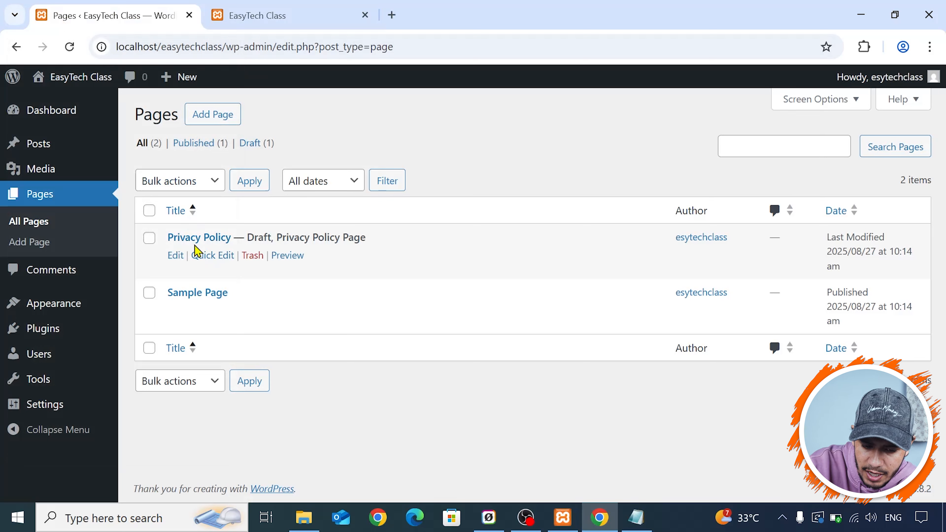
{"action": "left_click", "coordinate": [232, 114]}
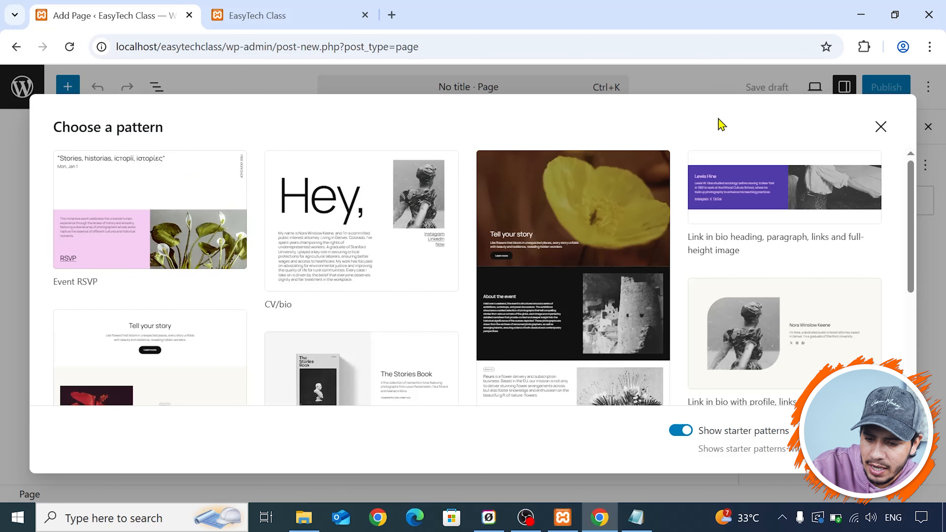
{"action": "left_click", "coordinate": [880, 127]}
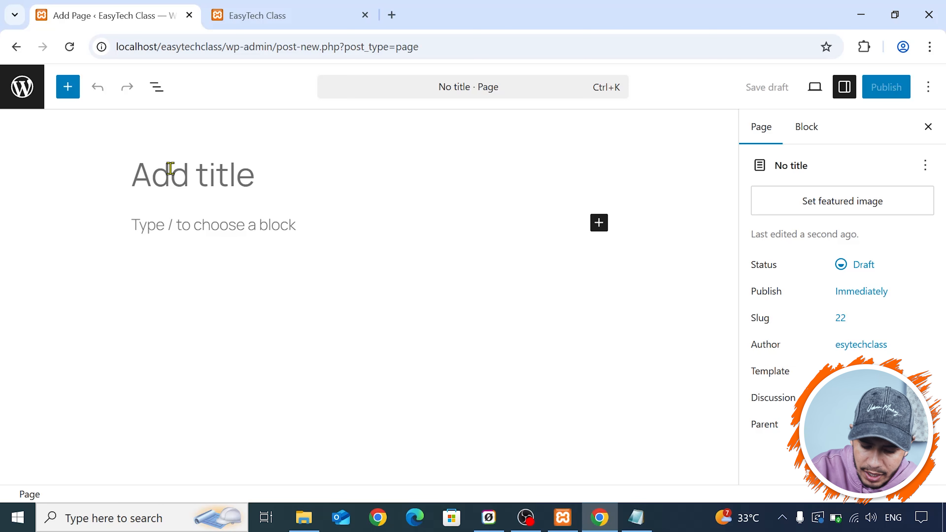
{"action": "type", "text": "Aboutr"}
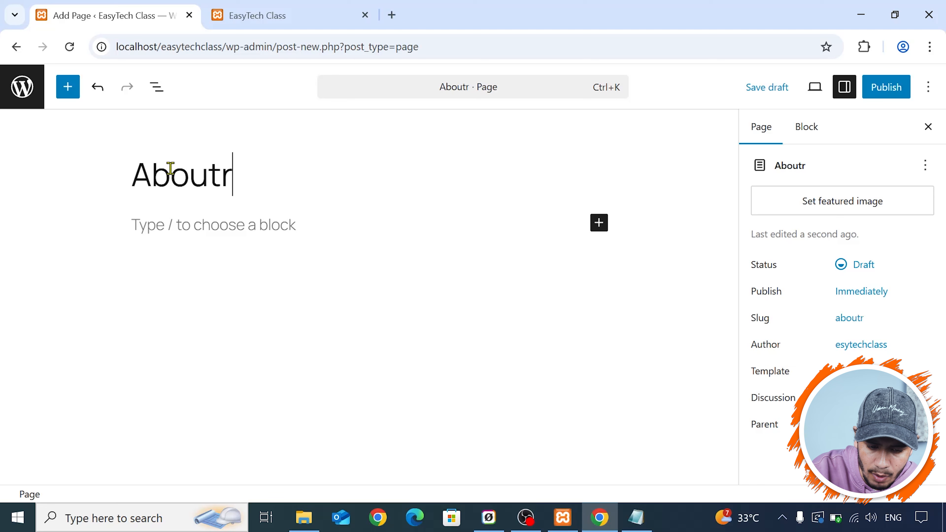
{"action": "key", "text": "BackSpace"}
{"action": "left_click", "coordinate": [211, 207]}
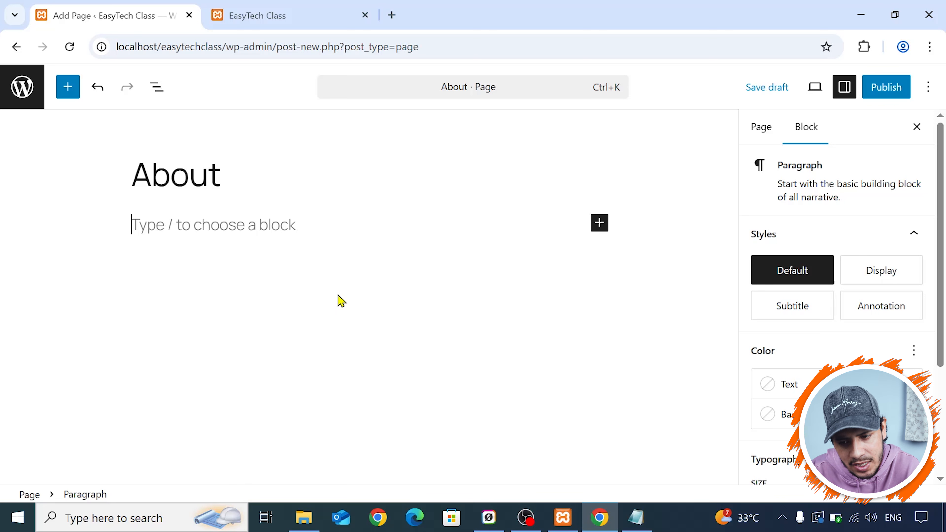
- Publish the About page with public visibility, select its page address, and close the publishing confirmation
{"action": "left_click", "coordinate": [883, 98]}
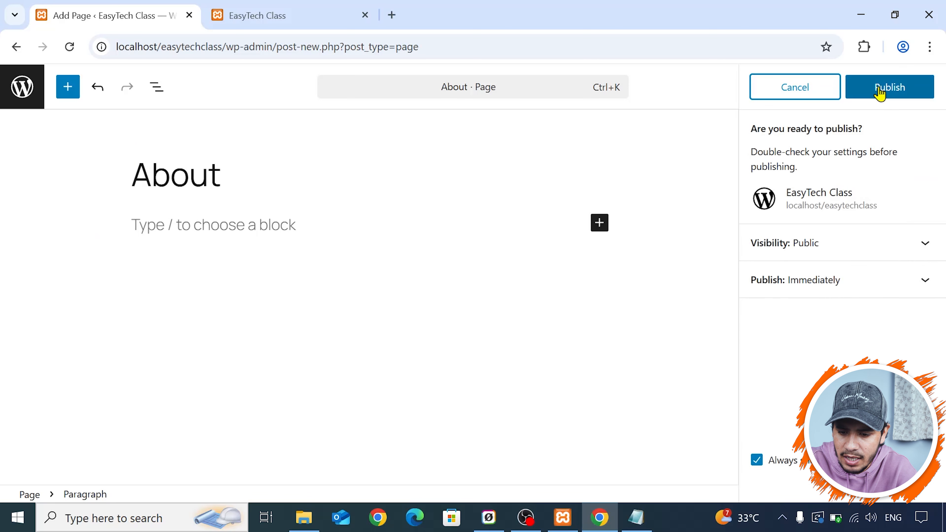
{"action": "left_click", "coordinate": [883, 96]}
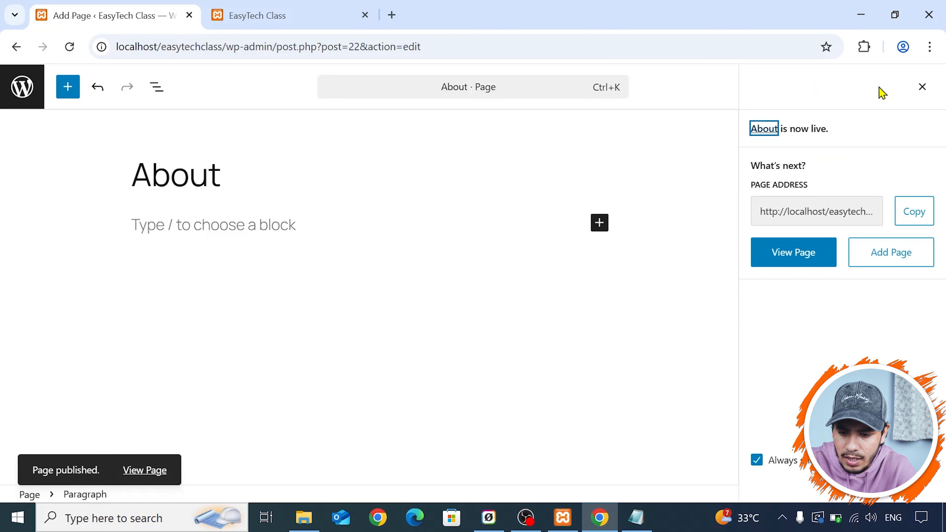
{"action": "left_click", "coordinate": [844, 216]}
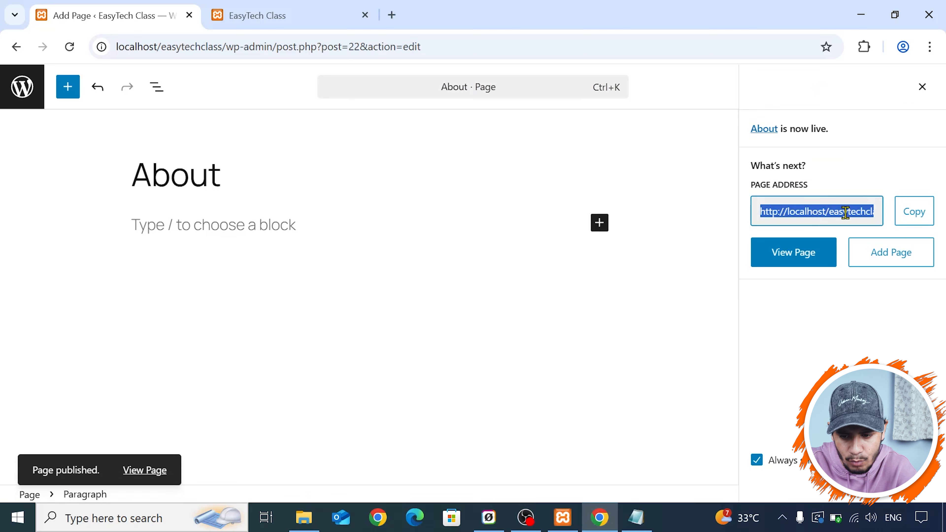
{"action": "left_click", "coordinate": [921, 88]}
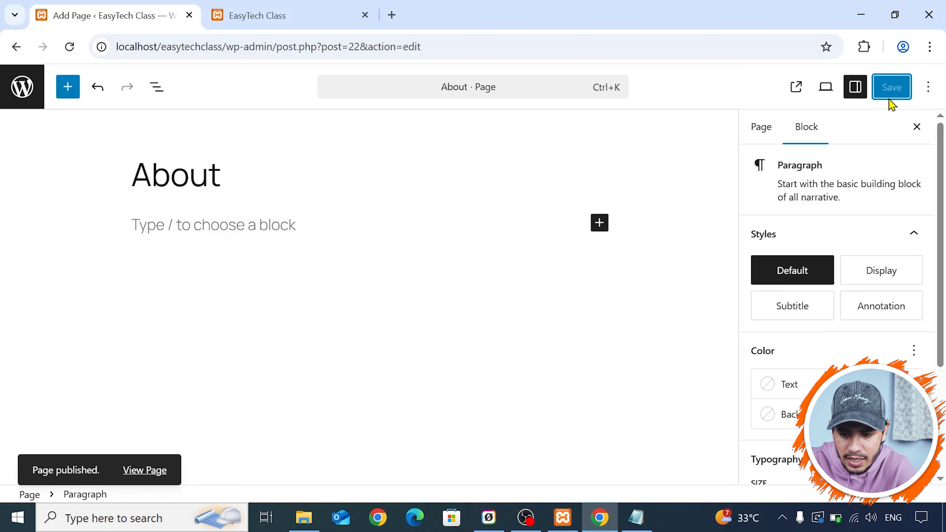
- Examine the About page's publish date and slug in its page settings
{"action": "left_click", "coordinate": [761, 129]}
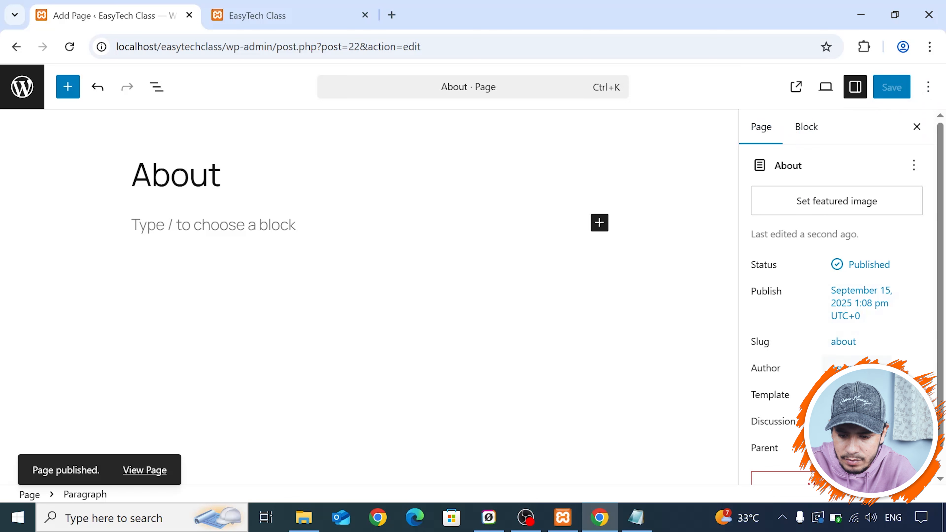
{"action": "left_click", "coordinate": [856, 303]}
{"action": "left_click", "coordinate": [699, 95]}
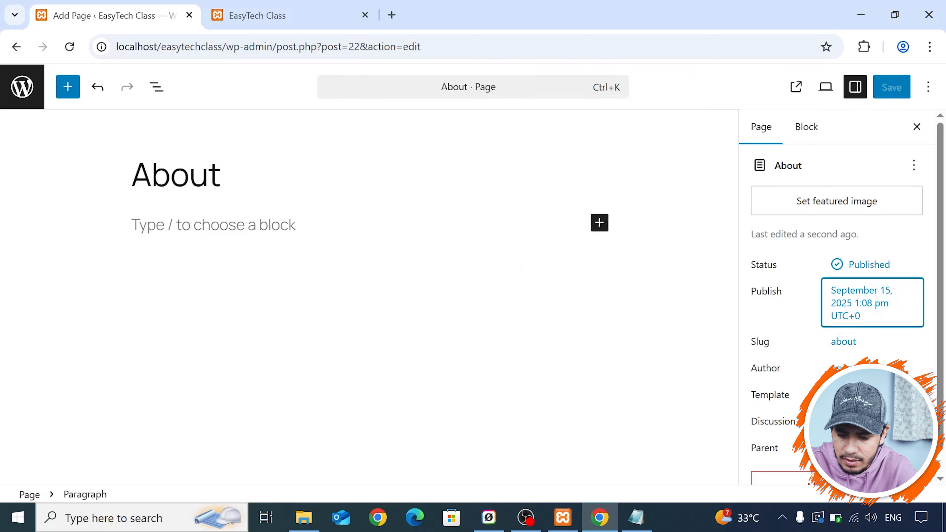
{"action": "scroll", "coordinate": [847, 364], "scroll_direction": "down", "scroll_amount": 1}
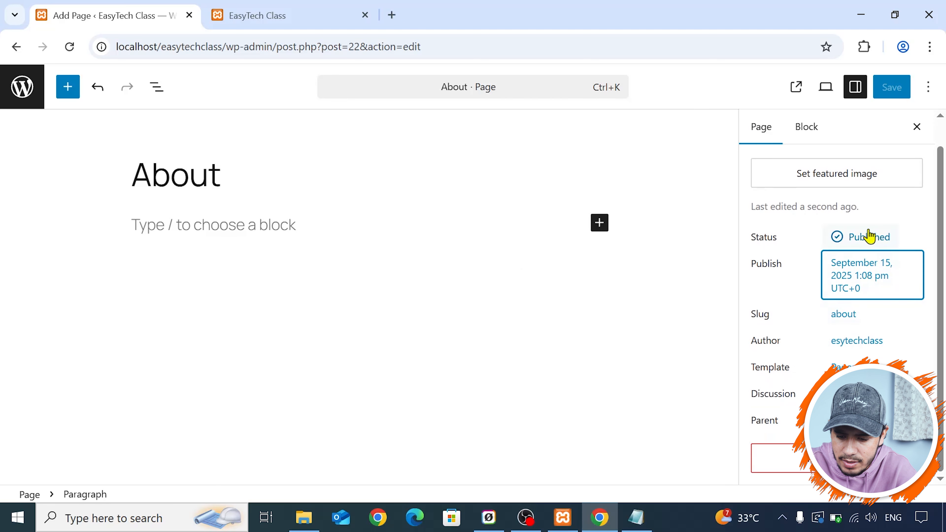
{"action": "left_click", "coordinate": [838, 316]}
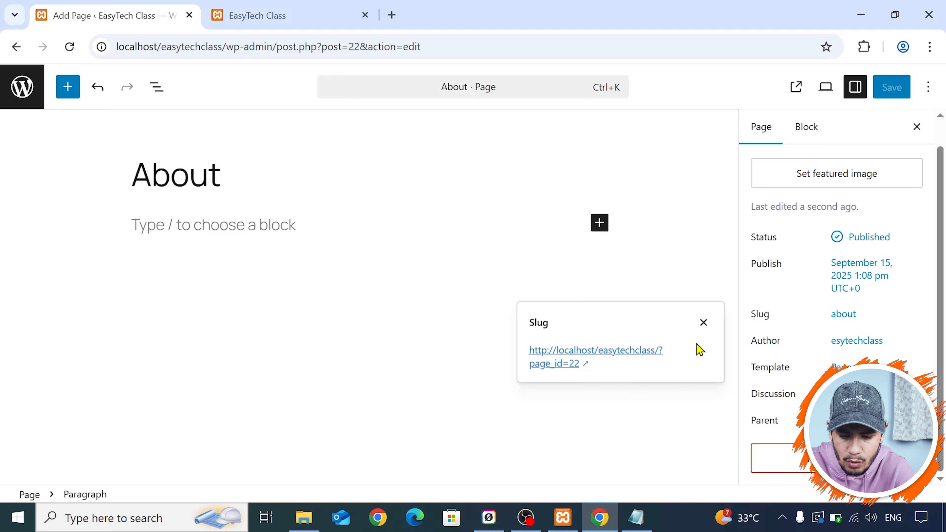
{"action": "left_click", "coordinate": [710, 327]}
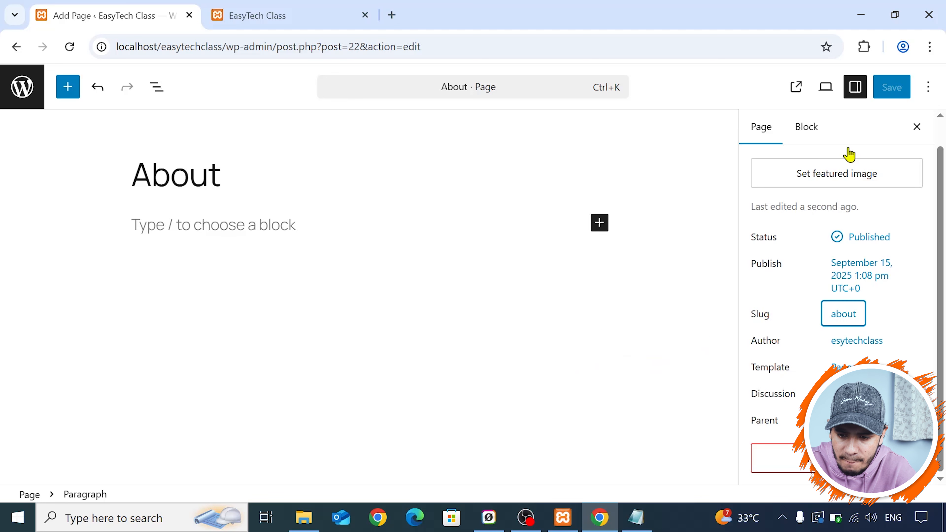
- Leave the About page and start another new page titled Contact
{"action": "left_click", "coordinate": [10, 96]}
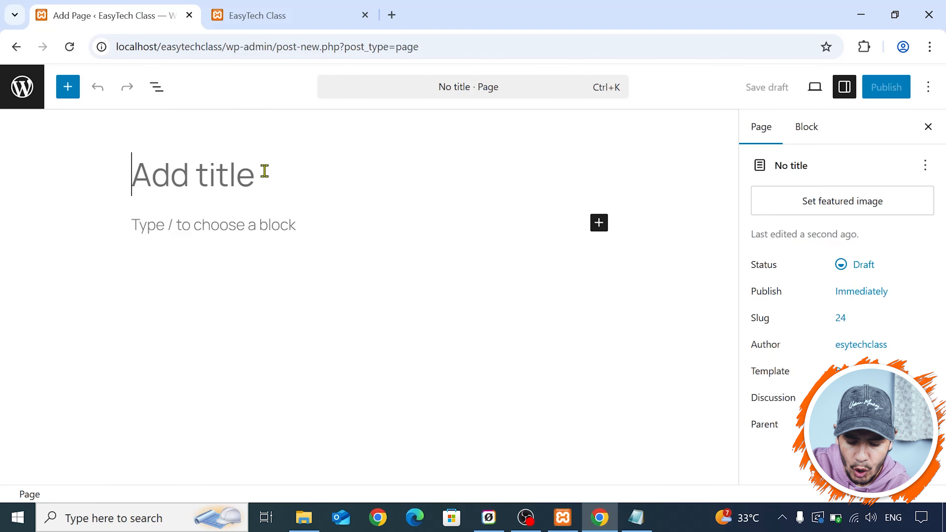
{"action": "type", "text": "Contact"}
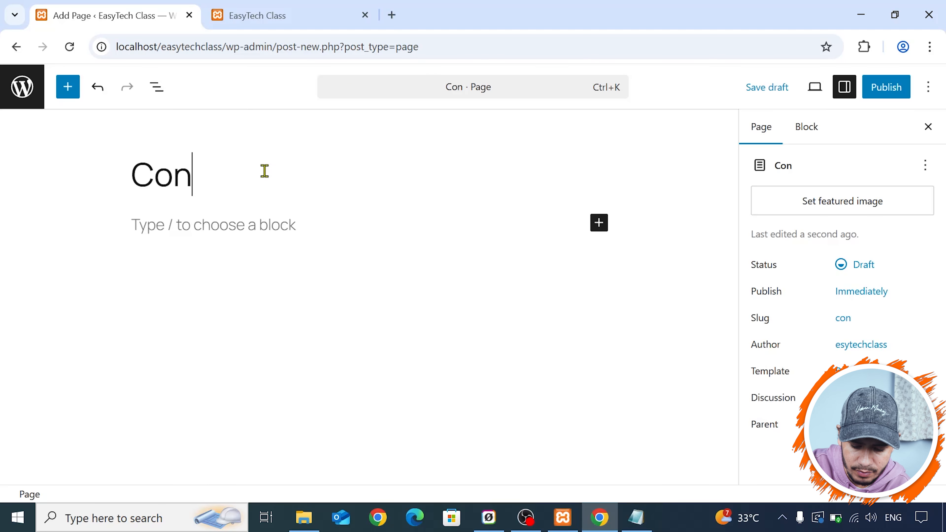
{"action": "left_click", "coordinate": [257, 227]}
{"action": "left_click", "coordinate": [301, 177]}
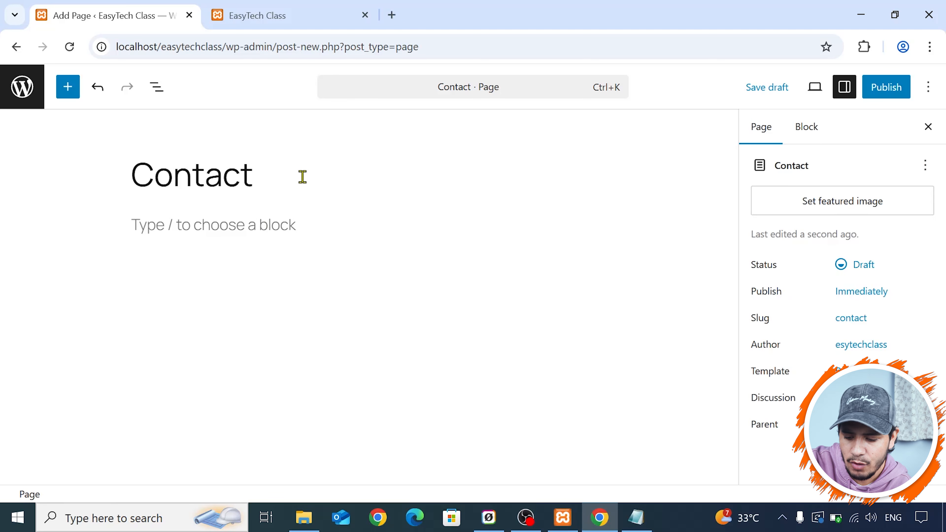
{"action": "type", "text": "Us"}
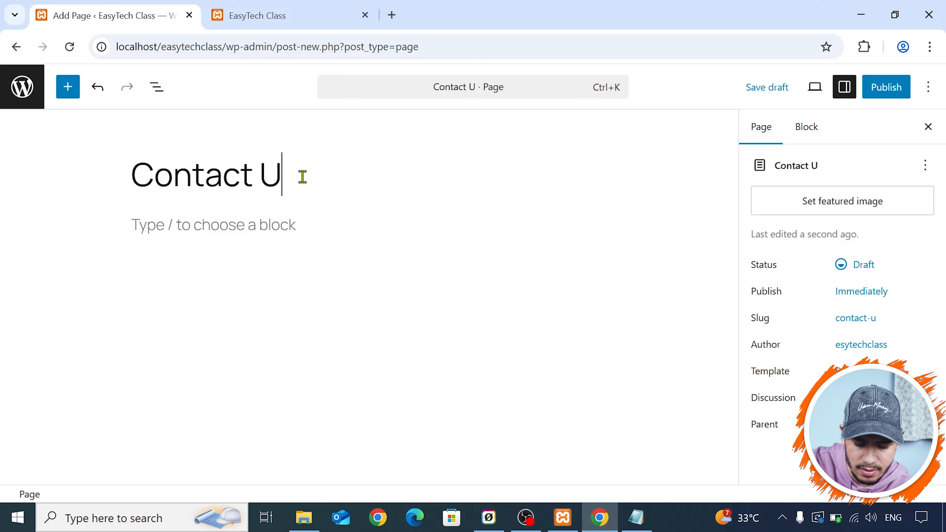
{"action": "key", "text": "BackSpace"}
{"action": "key", "text": "BackSpace"}
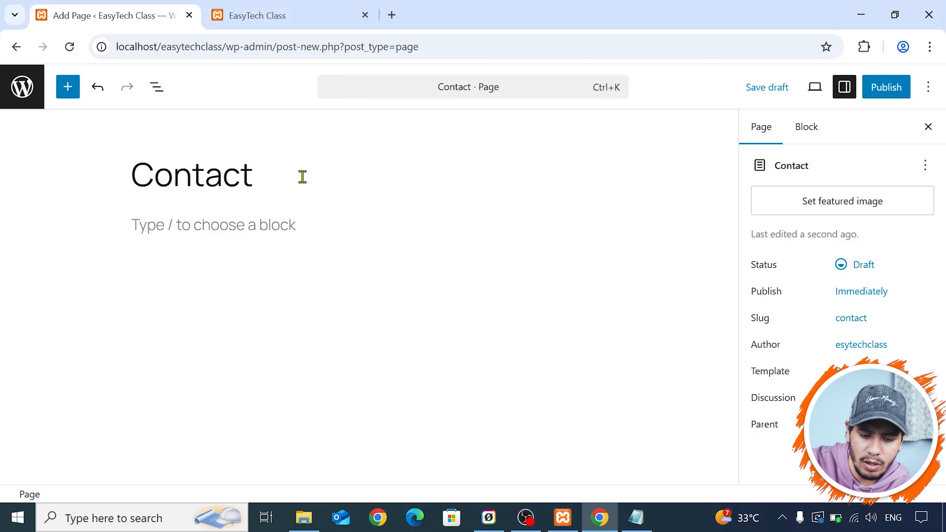
- Publish the Contact page and return to the list of pages
{"action": "left_click", "coordinate": [895, 93]}
{"action": "left_click", "coordinate": [895, 93]}
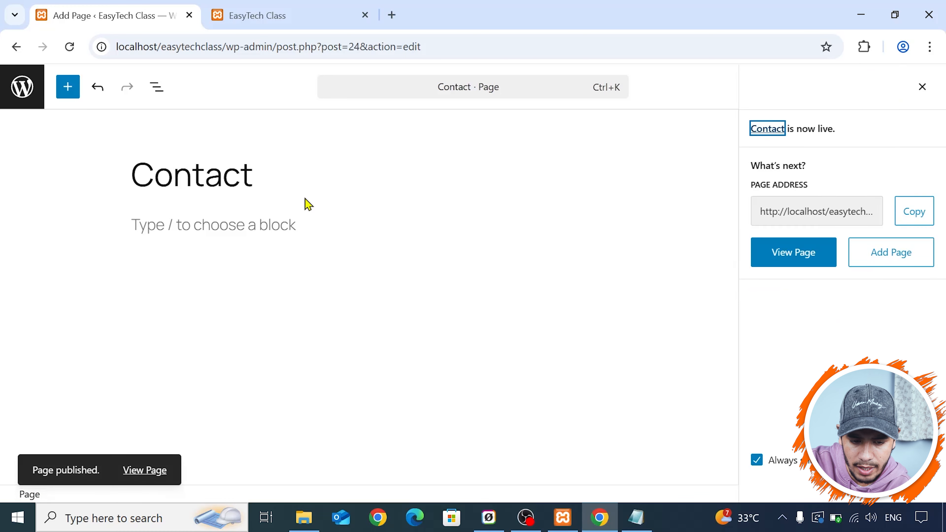
{"action": "left_click", "coordinate": [15, 98]}
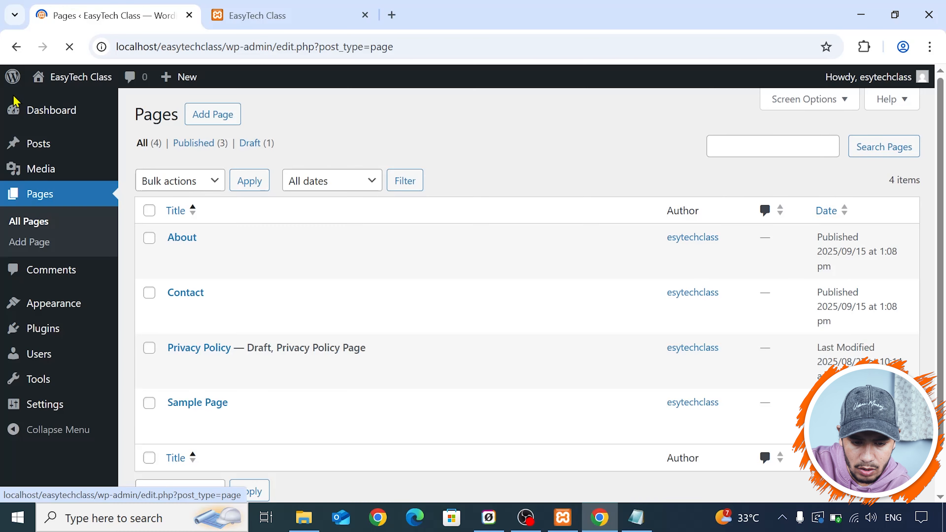
- Add a new page without a starter pattern and title it Disclaimer
{"action": "left_click", "coordinate": [225, 123]}
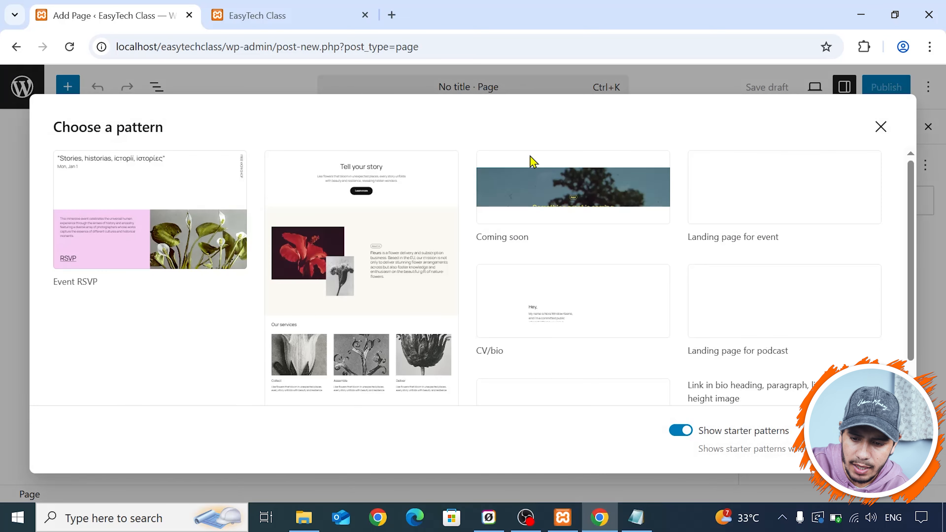
{"action": "left_click", "coordinate": [881, 127]}
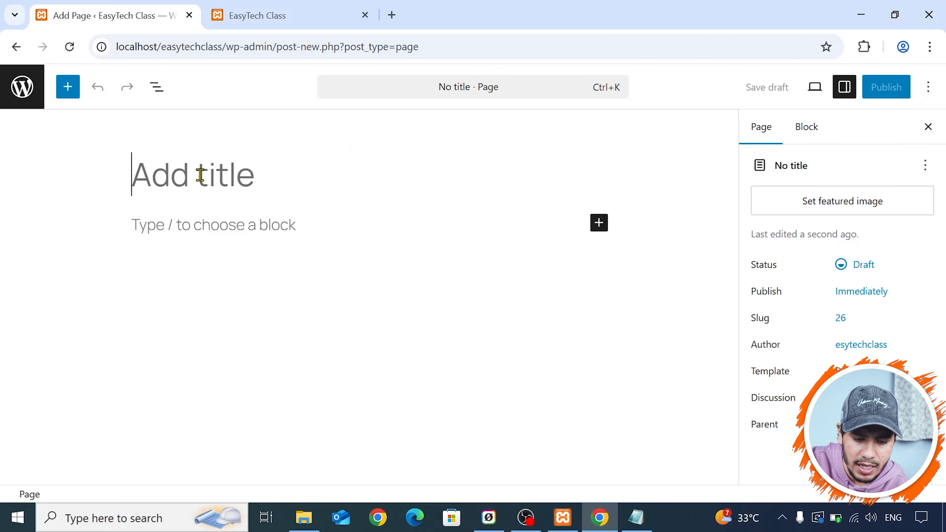
{"action": "type", "text": "D"}
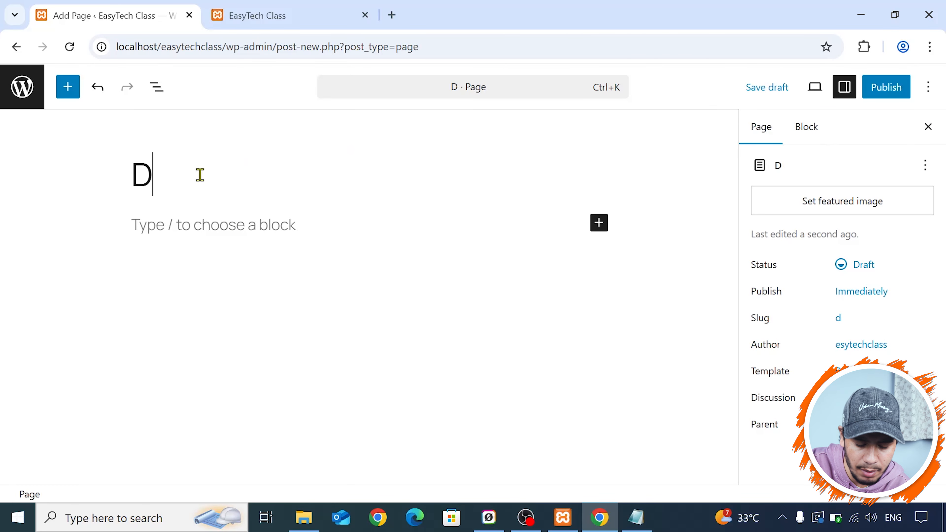
{"action": "type", "text": "i"}
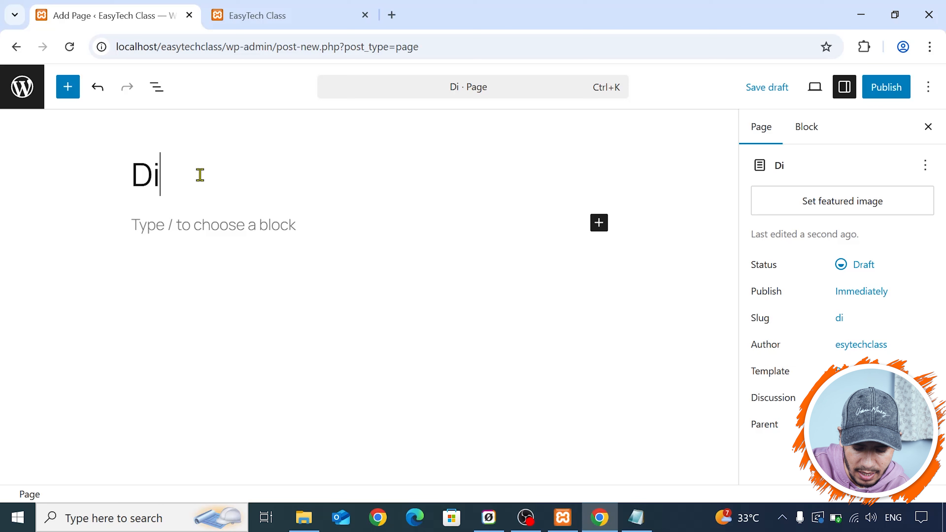
{"action": "type", "text": "scl"}
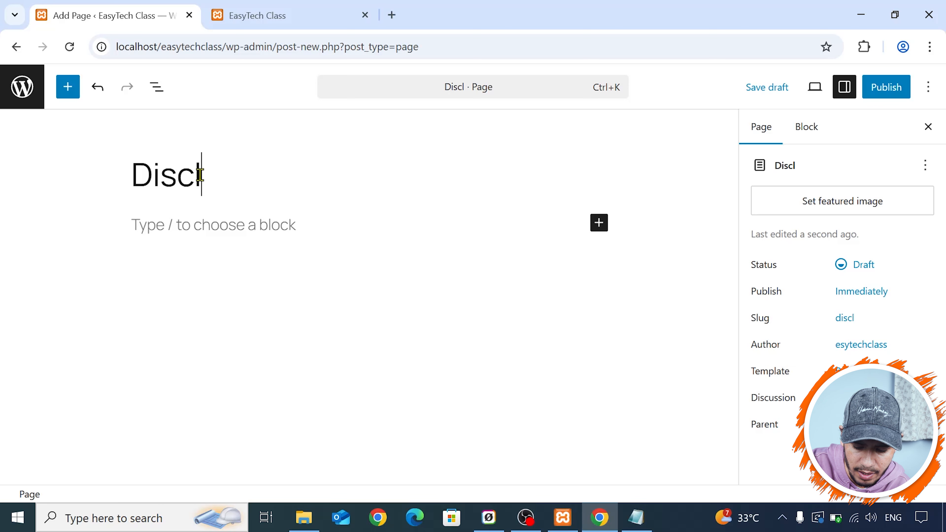
{"action": "type", "text": "aimer"}
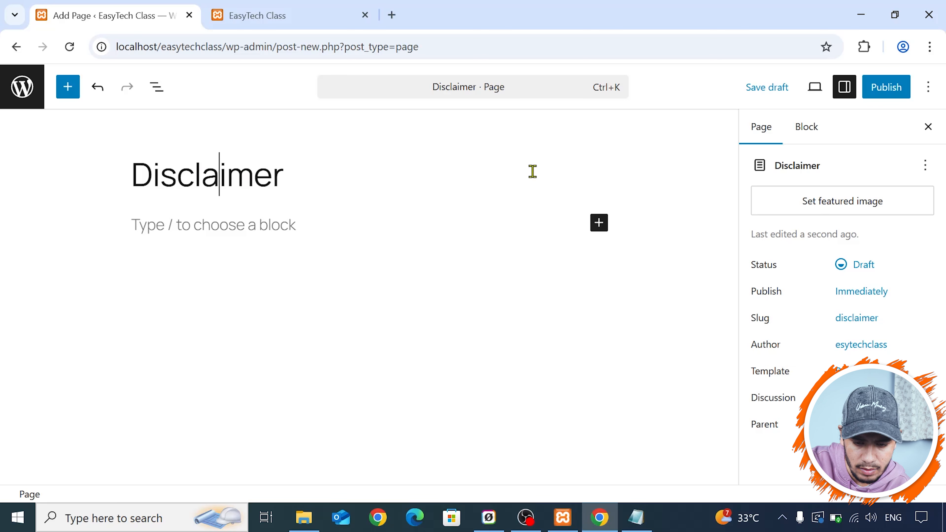
- Publish the Disclaimer page, close the publishing confirmation, and return to the list of pages
{"action": "left_click", "coordinate": [876, 91]}
{"action": "left_click", "coordinate": [878, 91]}
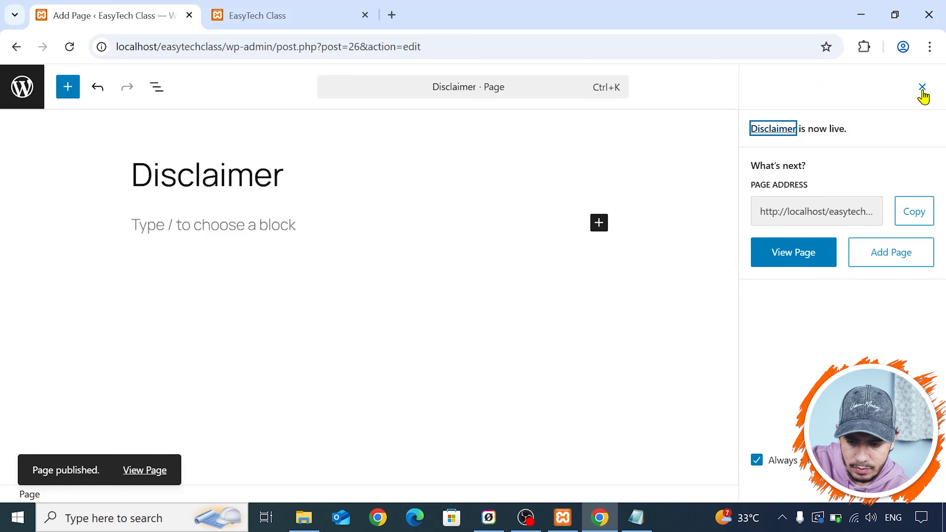
{"action": "left_click", "coordinate": [922, 88]}
{"action": "left_click", "coordinate": [5, 104]}
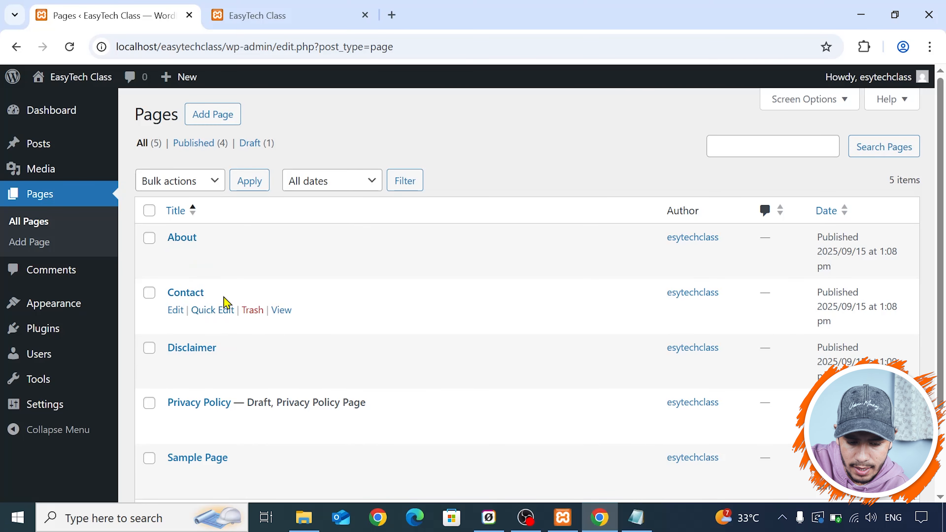
- Move the Sample Page to the trash
{"action": "scroll", "coordinate": [226, 298], "scroll_direction": "down", "scroll_amount": 3}
{"action": "scroll", "coordinate": [226, 296], "scroll_direction": "up", "scroll_amount": 2}
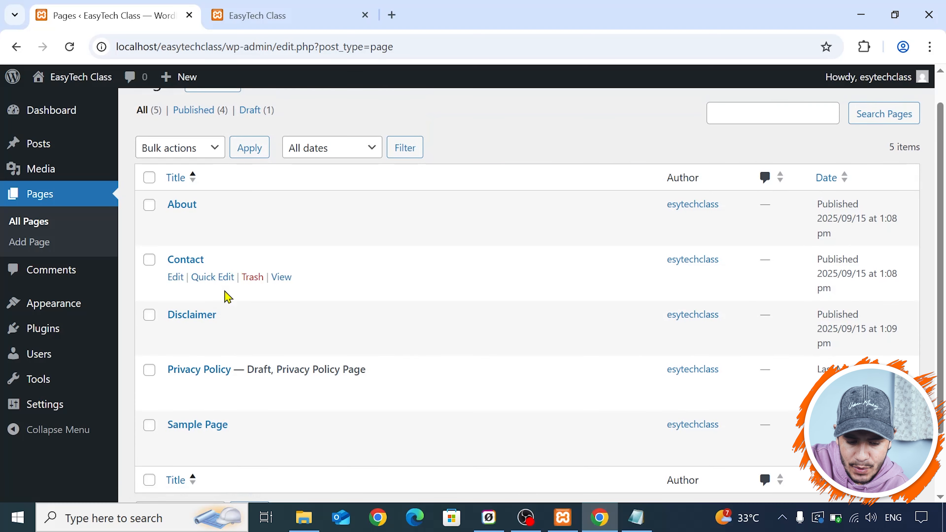
{"action": "left_click", "coordinate": [253, 444]}
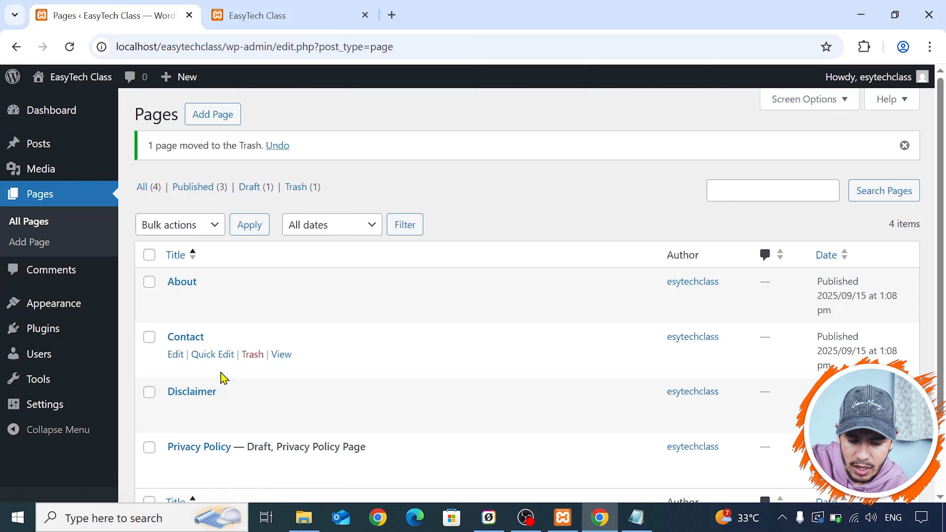
- Open the Privacy Policy page from the drafts, publish it, and return to the list of pages
{"action": "scroll", "coordinate": [250, 308], "scroll_direction": "down", "scroll_amount": 3}
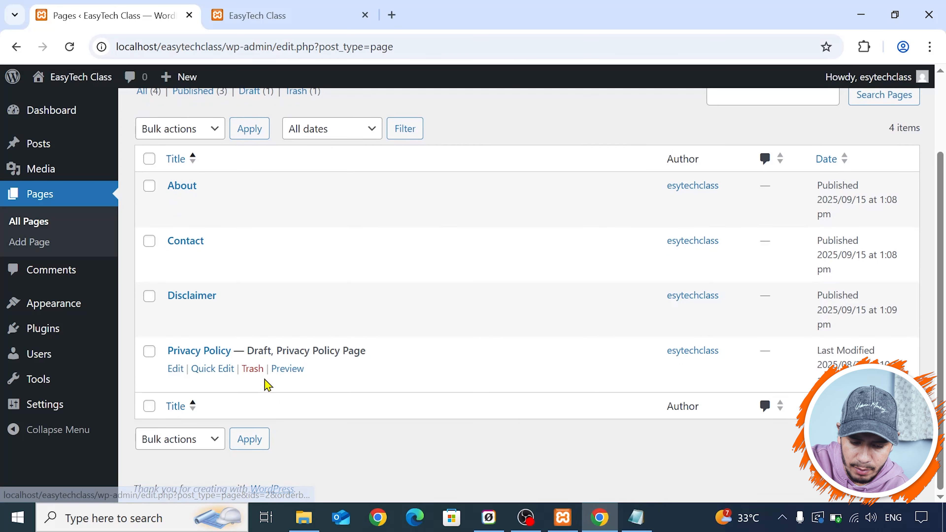
{"action": "scroll", "coordinate": [249, 293], "scroll_direction": "up", "scroll_amount": 2}
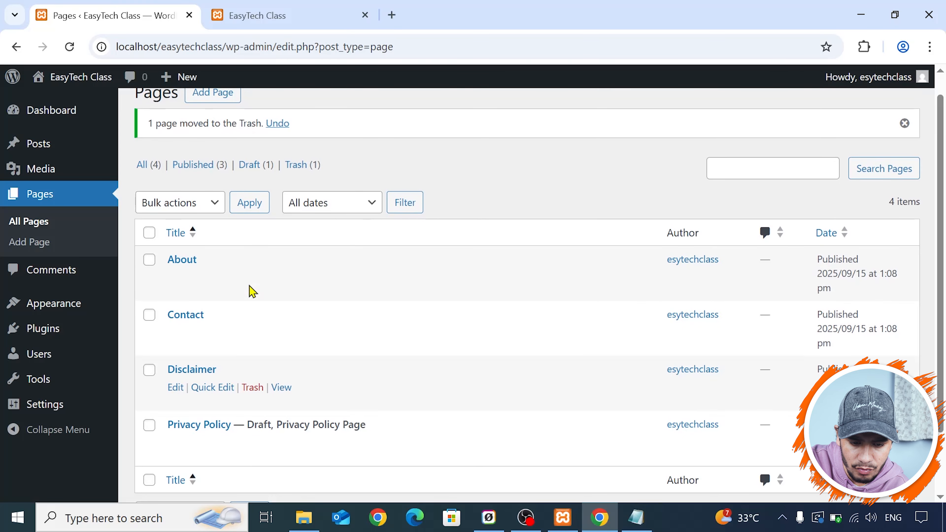
{"action": "left_click", "coordinate": [255, 167]}
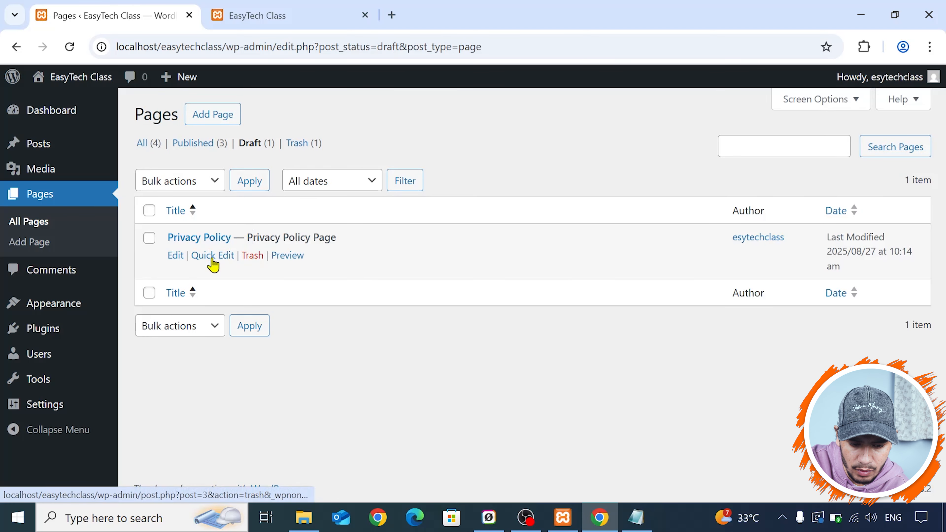
{"action": "left_click", "coordinate": [178, 259]}
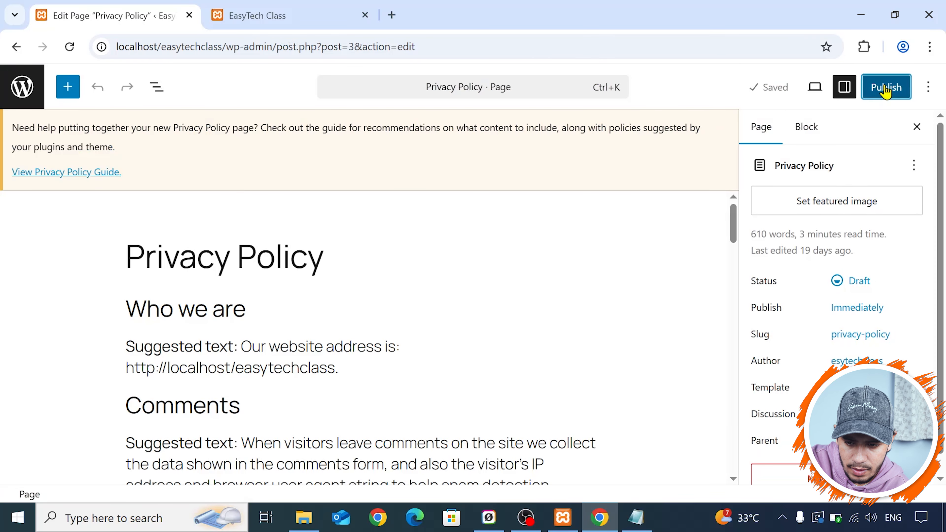
{"action": "left_click", "coordinate": [886, 89]}
{"action": "left_click", "coordinate": [886, 89]}
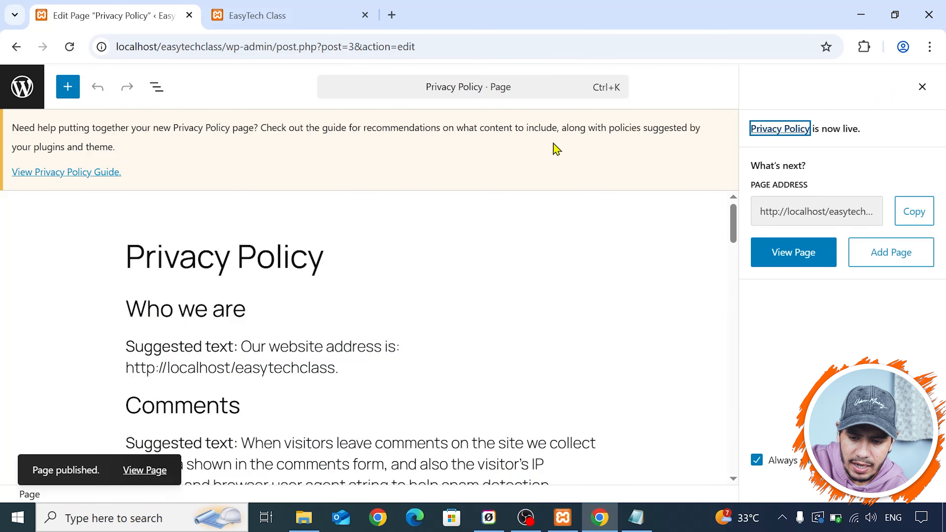
{"action": "left_click", "coordinate": [23, 88]}
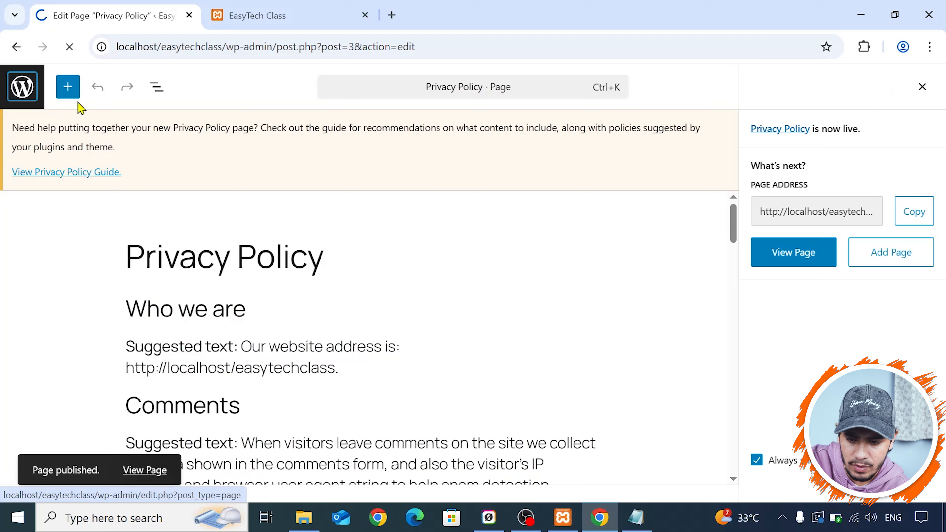
- Add another new page without a starter pattern and title it Home
{"action": "scroll", "coordinate": [226, 218], "scroll_direction": "down", "scroll_amount": 2}
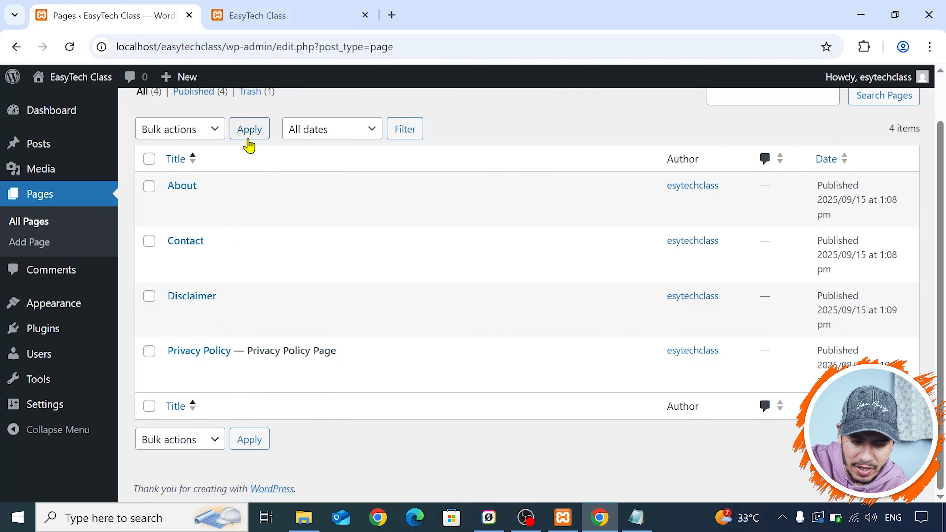
{"action": "scroll", "coordinate": [253, 157], "scroll_direction": "up", "scroll_amount": 2}
{"action": "left_click", "coordinate": [196, 118]}
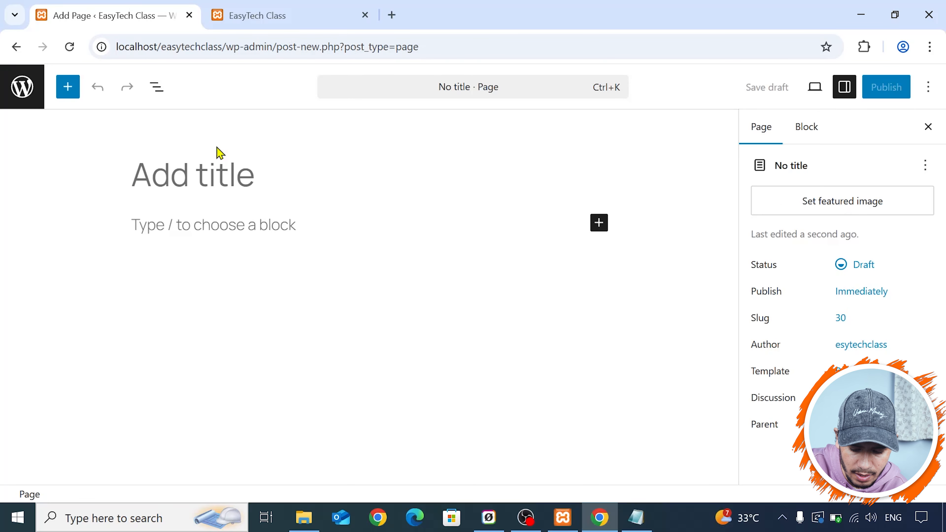
{"action": "type", "text": "H"}
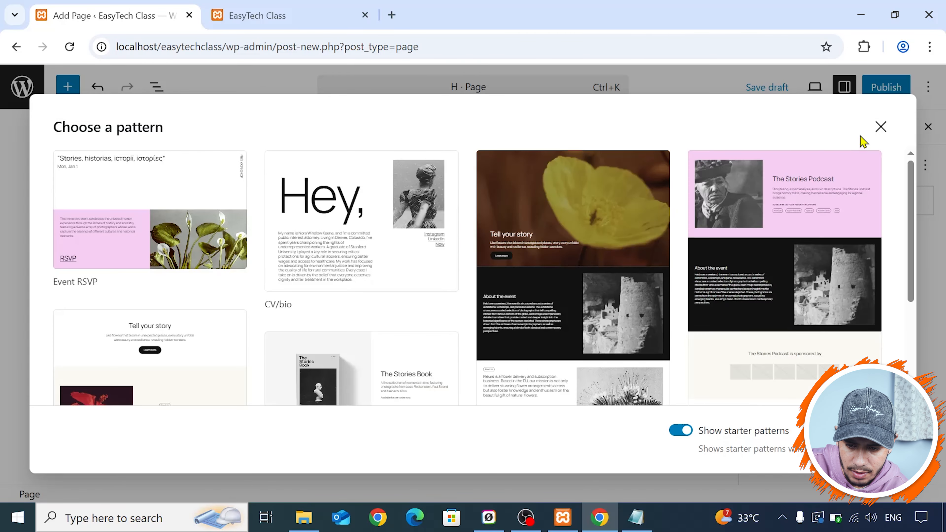
{"action": "left_click", "coordinate": [880, 126]}
{"action": "left_click", "coordinate": [264, 175]}
{"action": "type", "text": "o"}
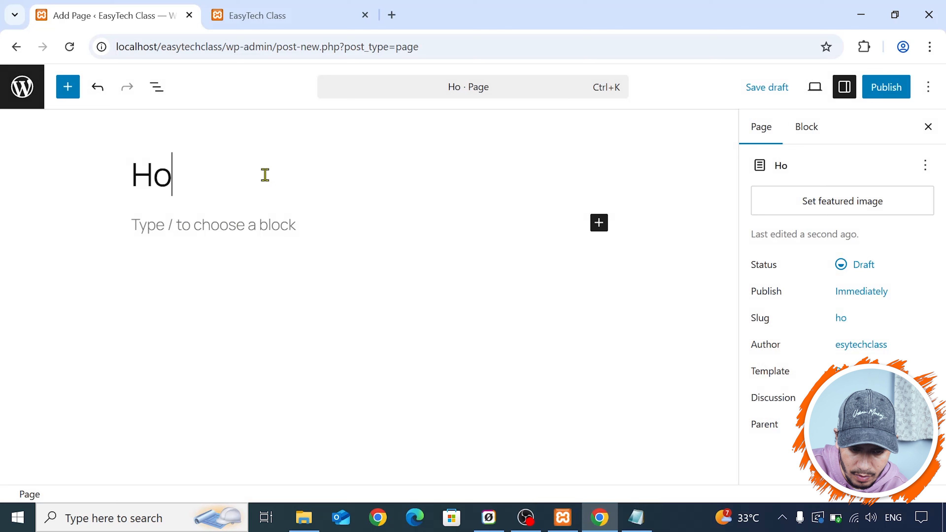
{"action": "type", "text": "me"}
- Publish the Home page and return to the list of pages
{"action": "left_click", "coordinate": [898, 90]}
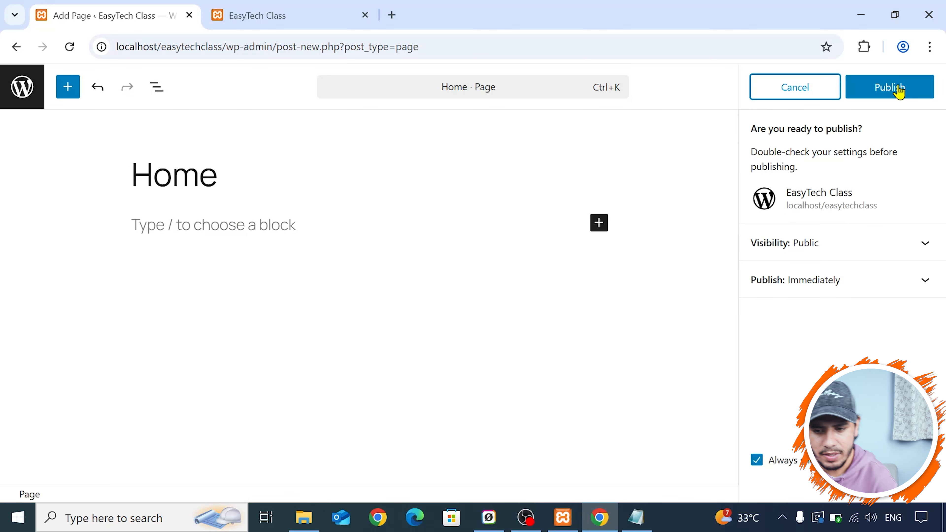
{"action": "left_click", "coordinate": [898, 89]}
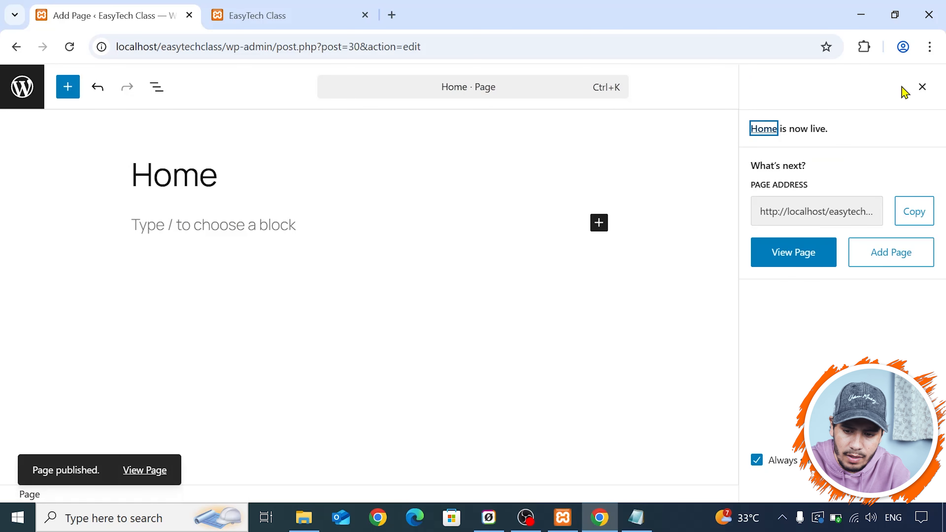
{"action": "left_click", "coordinate": [22, 87]}
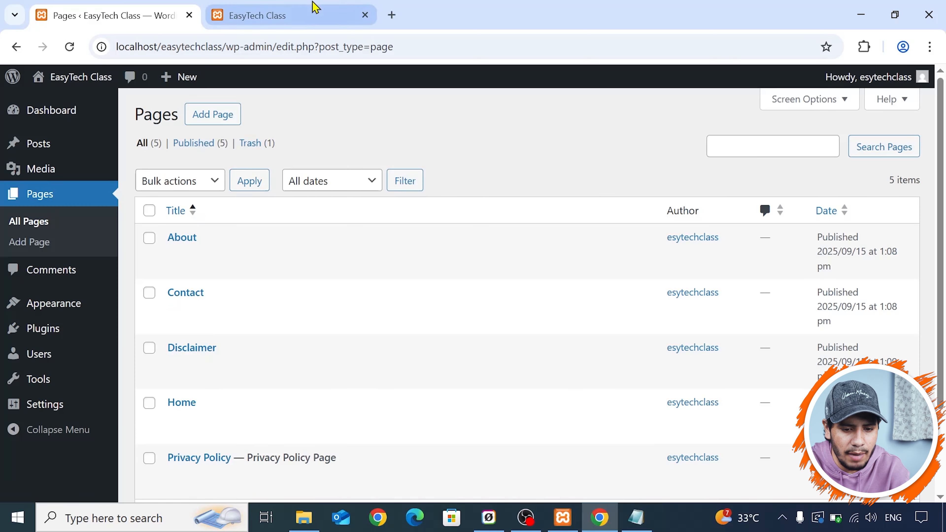
- Compare the live site's footer links and header navigation with the list of pages in the admin area
{"action": "left_click", "coordinate": [314, 8]}
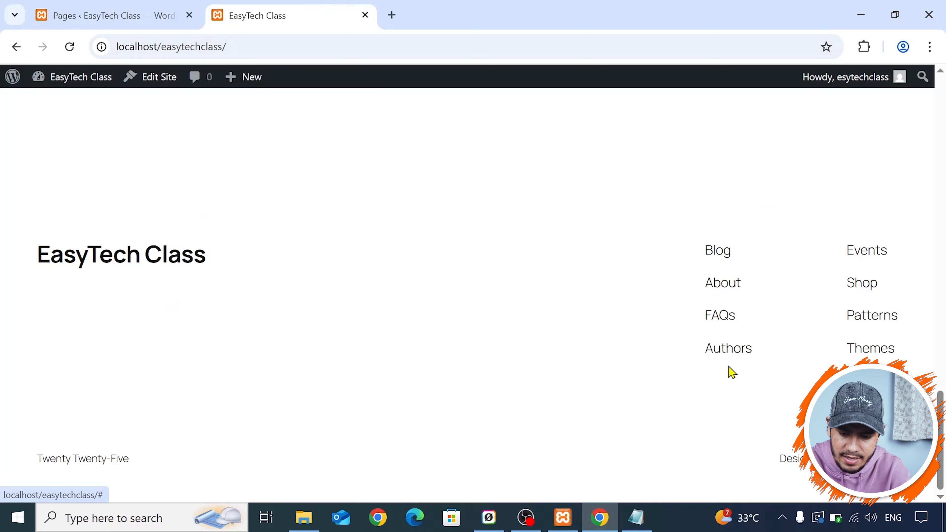
{"action": "scroll", "coordinate": [705, 358], "scroll_direction": "up", "scroll_amount": 15}
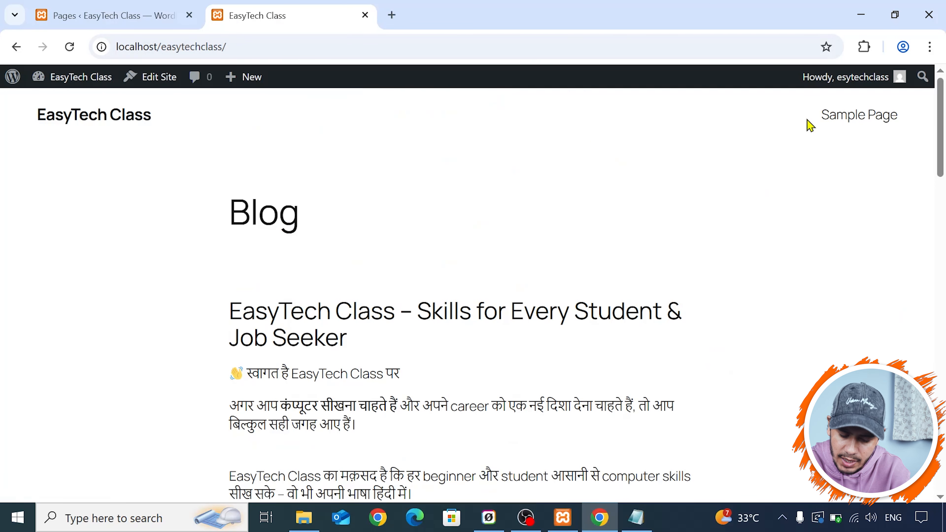
{"action": "left_click", "coordinate": [83, 7]}
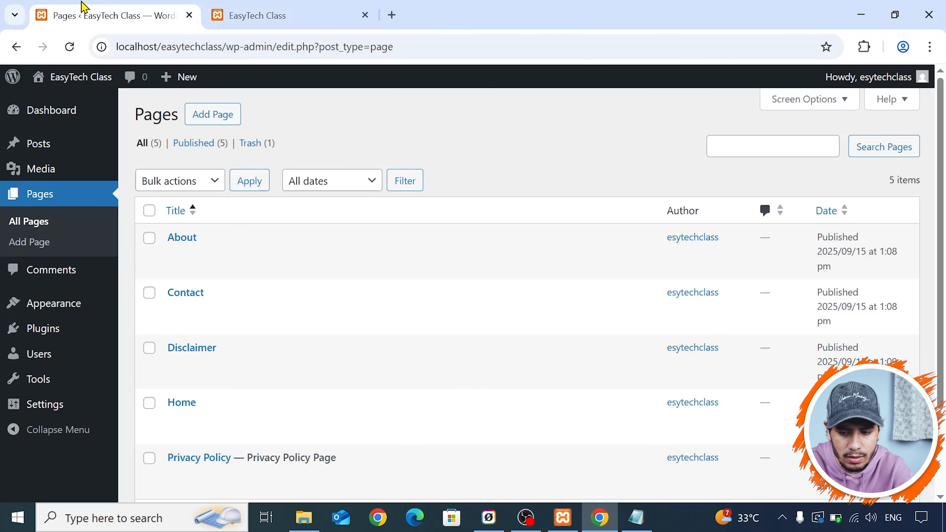
{"action": "left_click", "coordinate": [343, 6]}
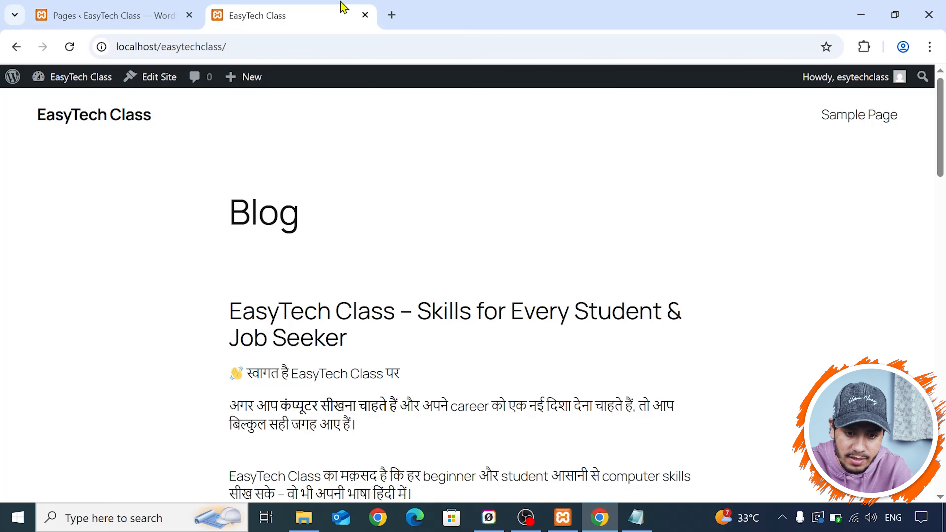
{"action": "left_click", "coordinate": [175, 10]}
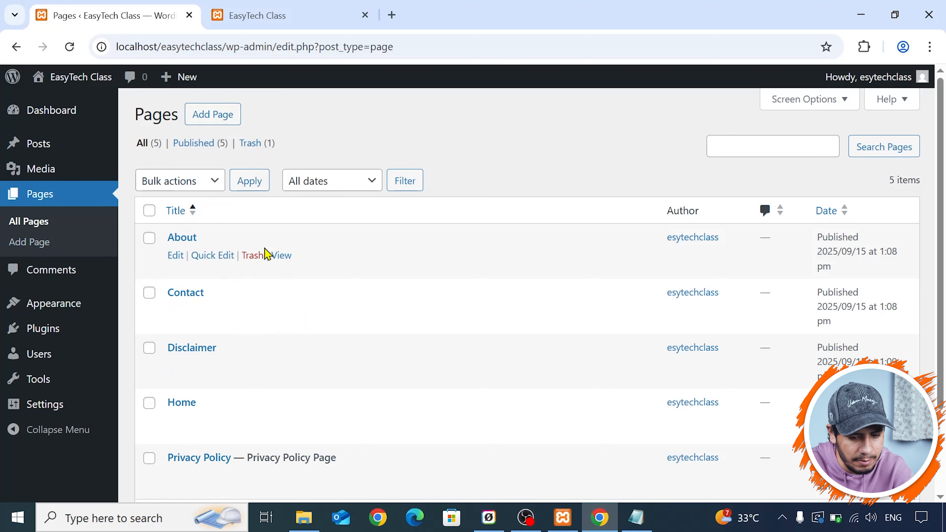
- Permanently delete the trashed page and return to the list of all pages
{"action": "scroll", "coordinate": [267, 255], "scroll_direction": "down", "scroll_amount": 1}
{"action": "scroll", "coordinate": [267, 254], "scroll_direction": "down", "scroll_amount": 3}
{"action": "scroll", "coordinate": [275, 258], "scroll_direction": "up", "scroll_amount": 3}
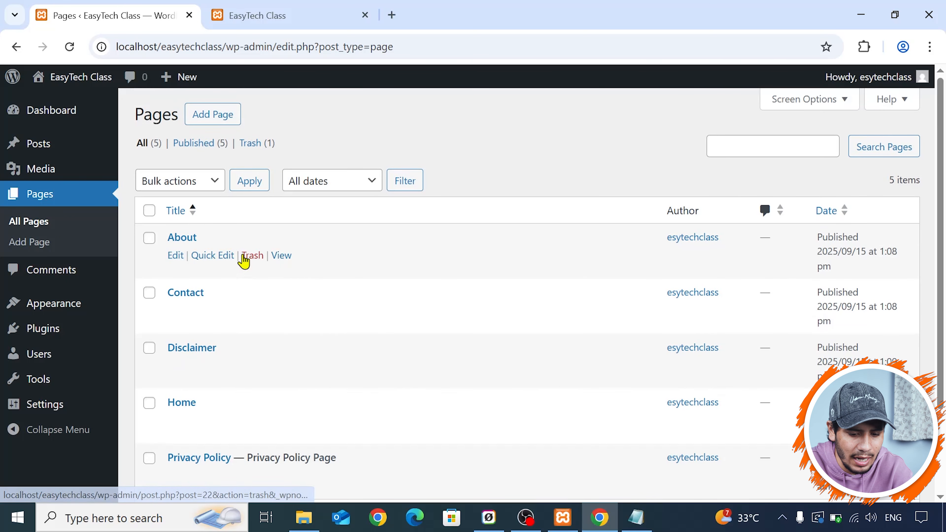
{"action": "left_click", "coordinate": [249, 144]}
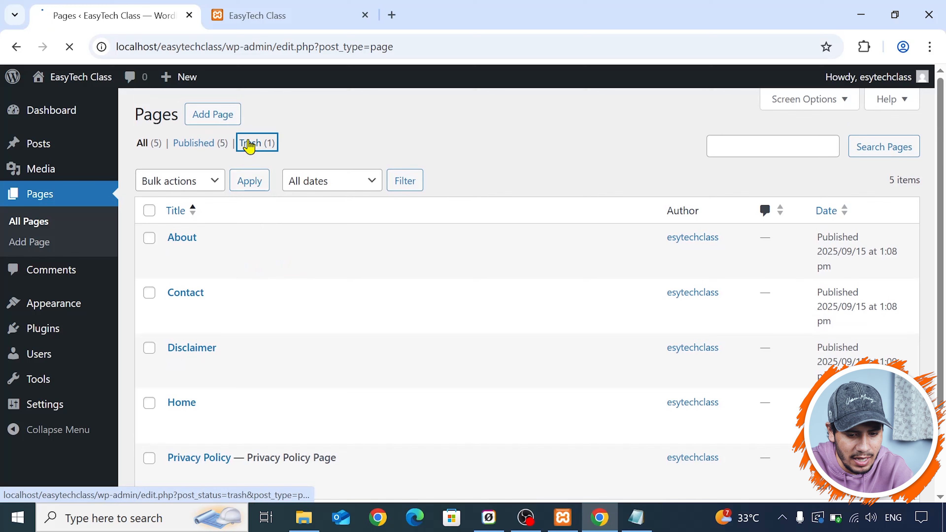
{"action": "left_click", "coordinate": [260, 257]}
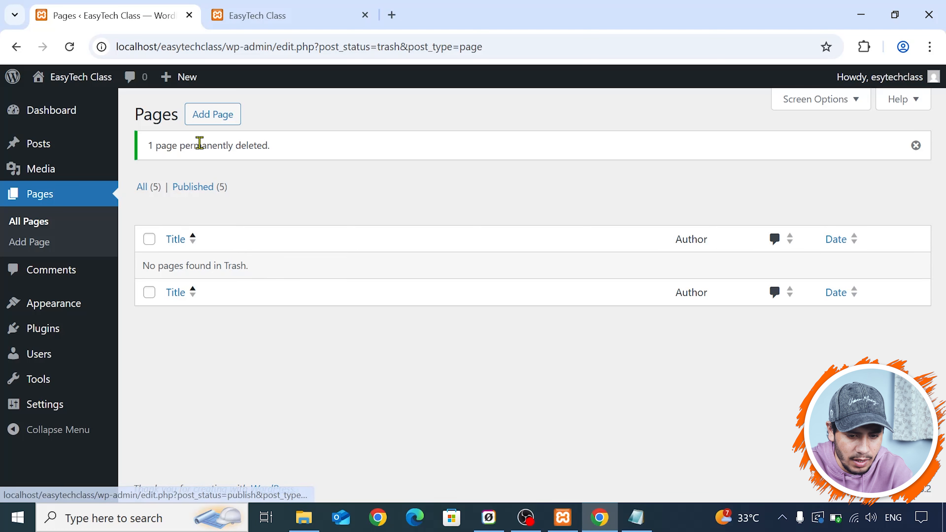
{"action": "left_click", "coordinate": [37, 222]}
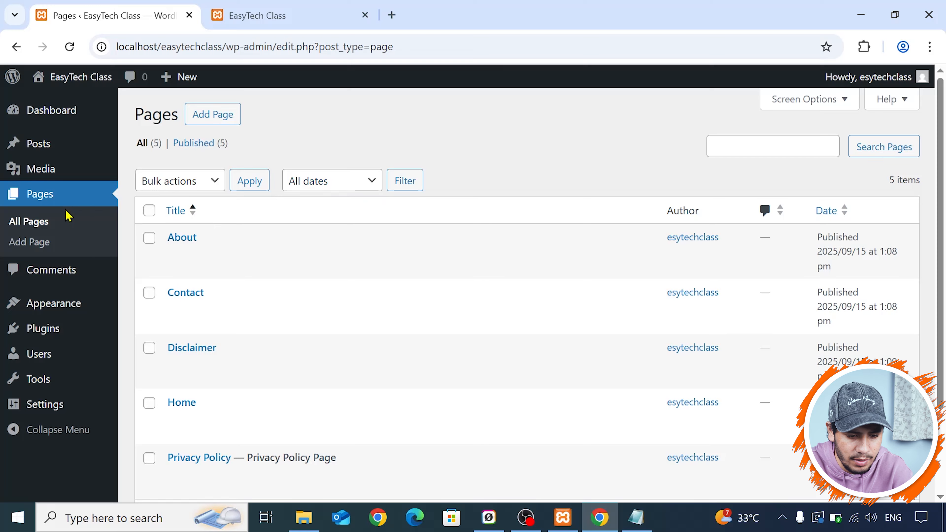
{"action": "scroll", "coordinate": [68, 216], "scroll_direction": "down", "scroll_amount": 3}
- Look through the site's comments, filtering by Mine and by Pending
{"action": "left_click", "coordinate": [51, 270]}
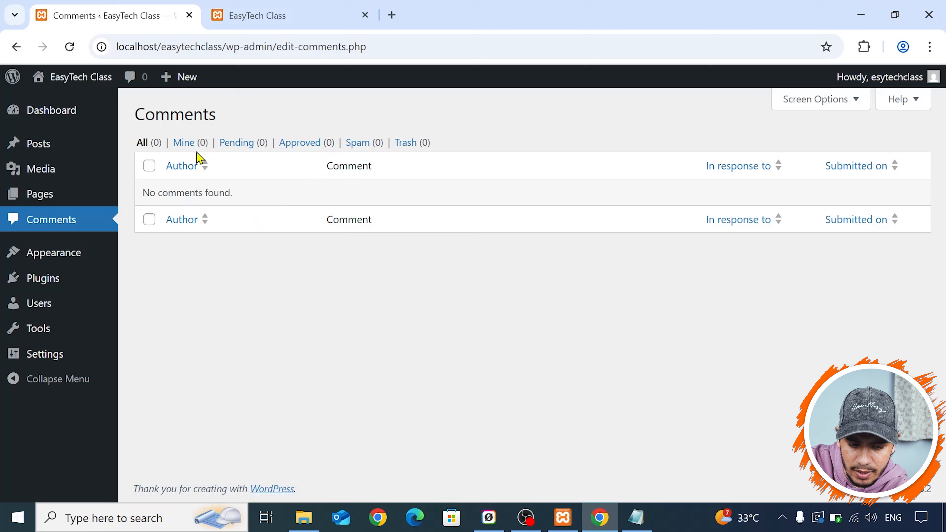
{"action": "left_click", "coordinate": [185, 147]}
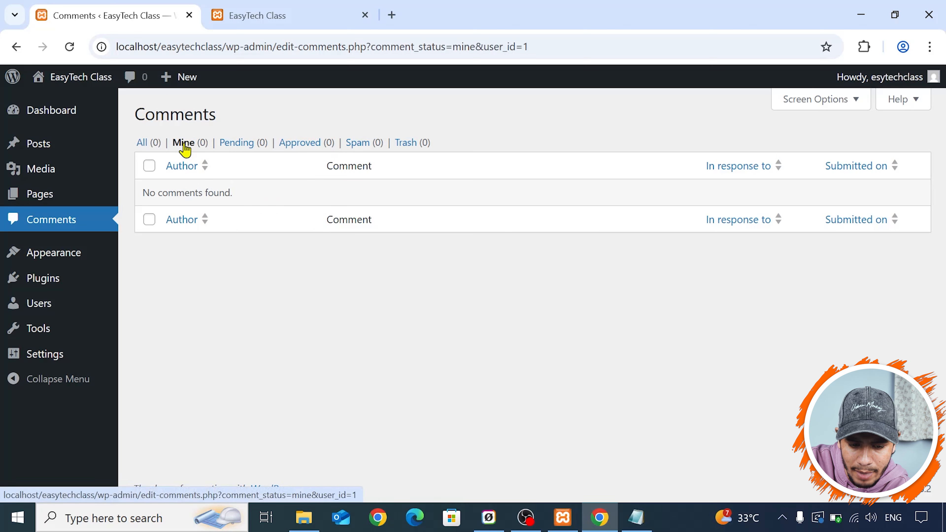
{"action": "left_click", "coordinate": [239, 146]}
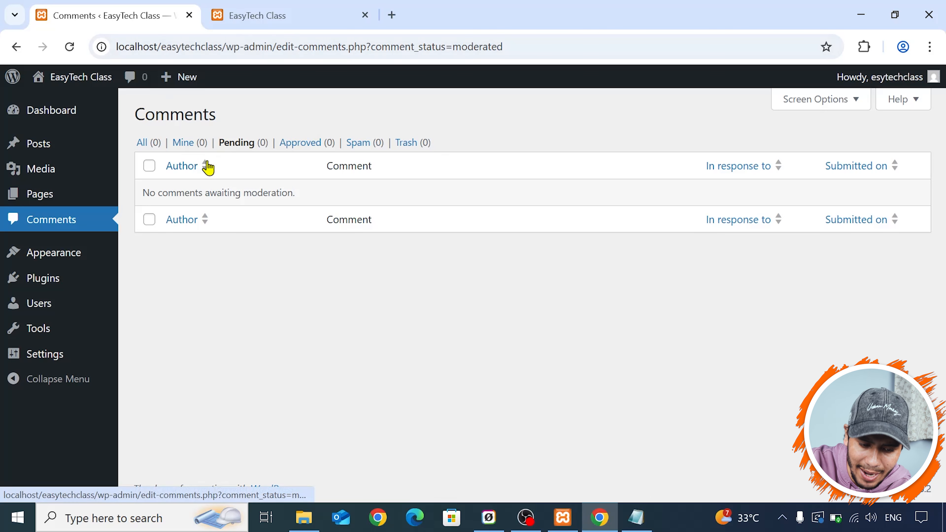
- Open the installed themes and compare the active Twenty Twenty-Five theme with the live site
{"action": "left_click", "coordinate": [56, 254]}
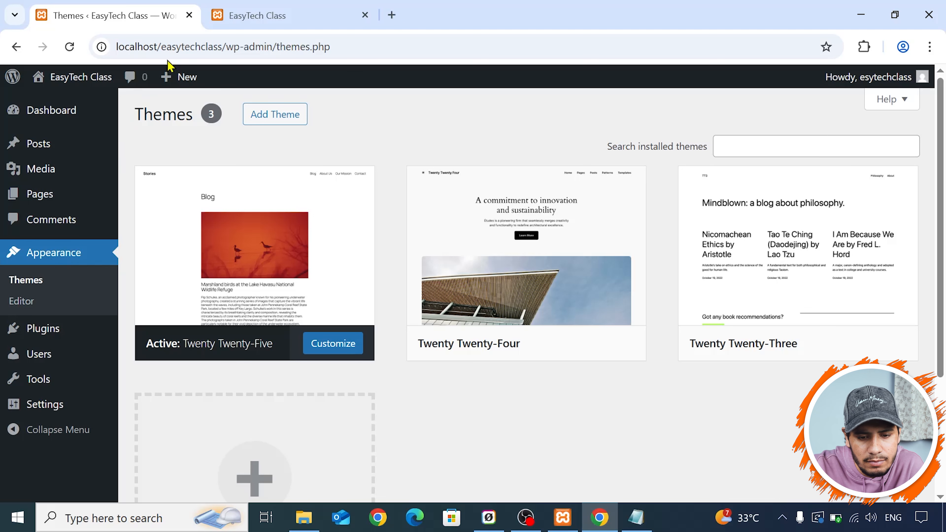
{"action": "left_click", "coordinate": [269, 8]}
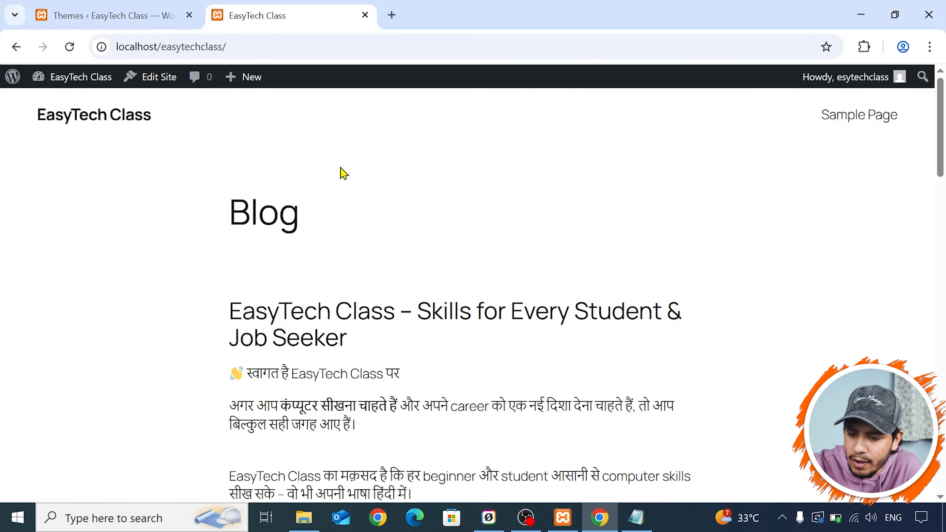
{"action": "left_click", "coordinate": [175, 8]}
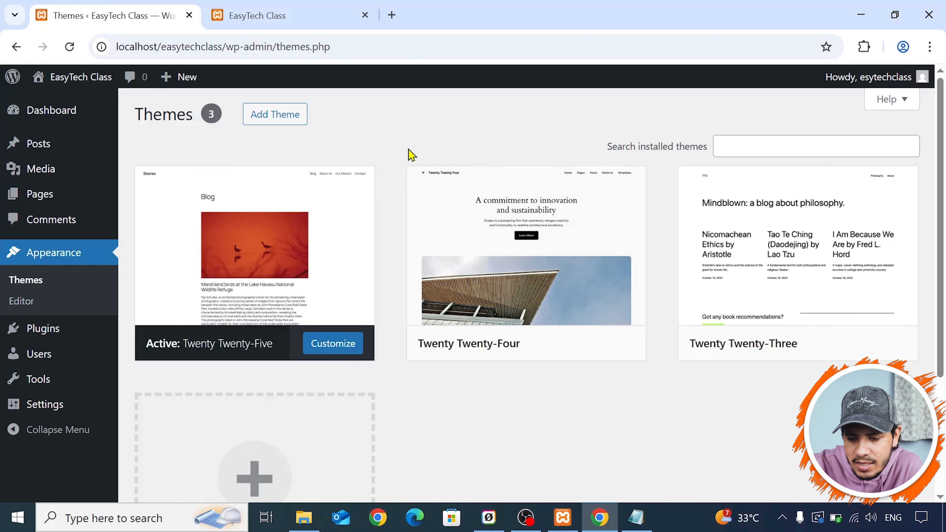
{"action": "scroll", "coordinate": [409, 153], "scroll_direction": "down", "scroll_amount": 4}
{"action": "scroll", "coordinate": [409, 155], "scroll_direction": "up", "scroll_amount": 4}
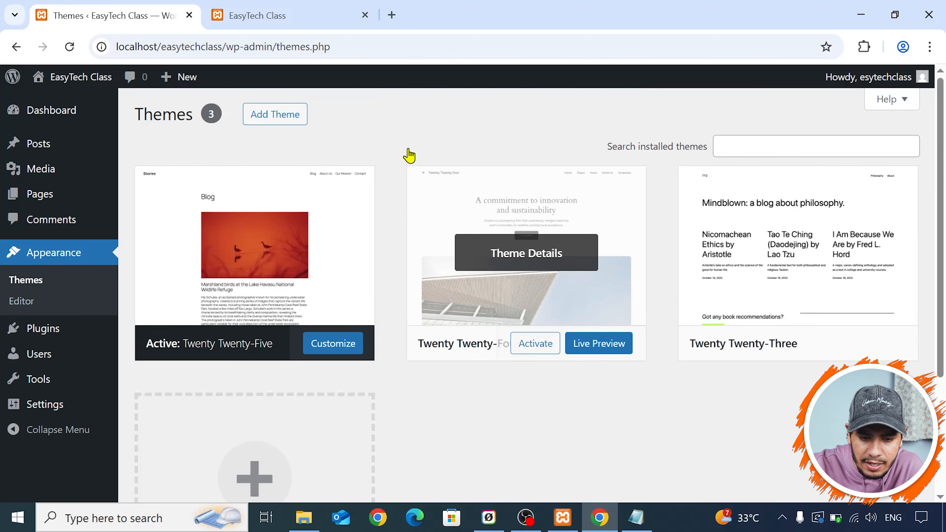
{"action": "left_click", "coordinate": [288, 8]}
{"action": "left_click", "coordinate": [120, 7]}
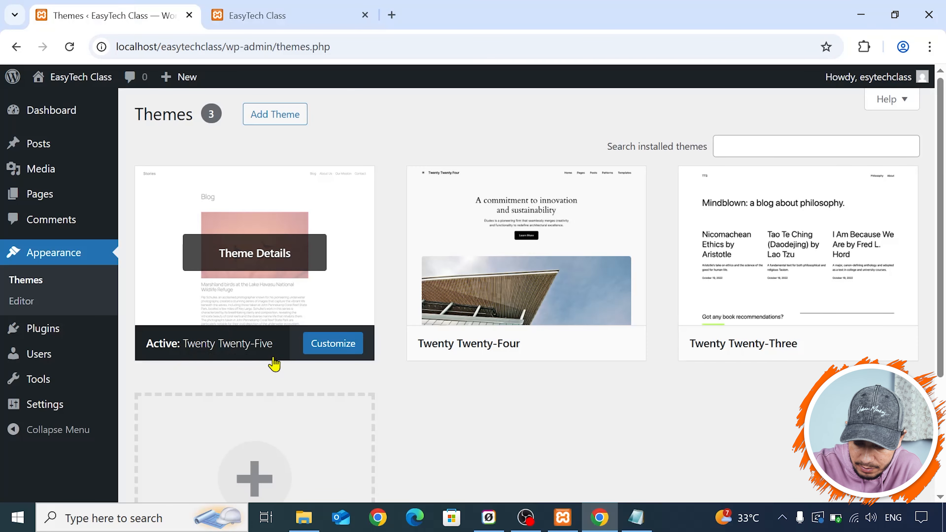
- View the Twenty Twenty-Five theme's customization editor in a separate tab, and close it again
{"action": "middle_click", "coordinate": [330, 353]}
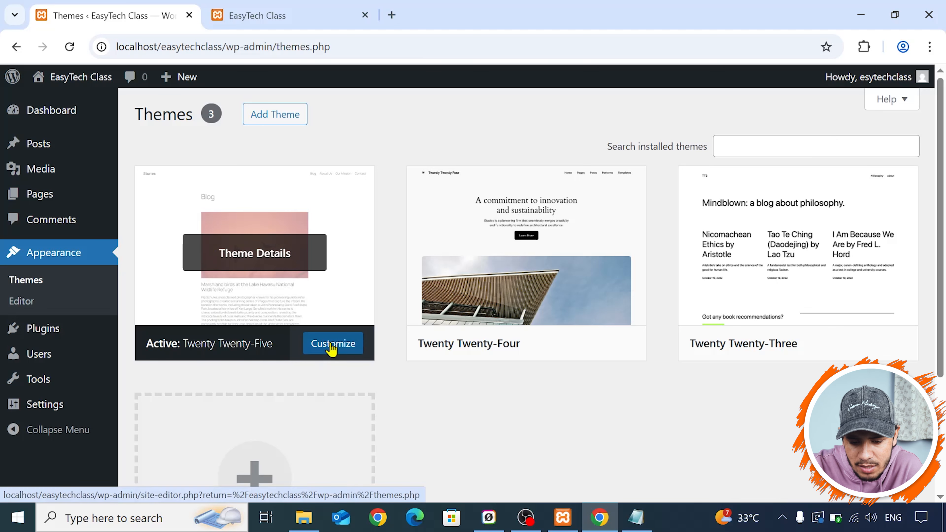
{"action": "left_click", "coordinate": [292, 6]}
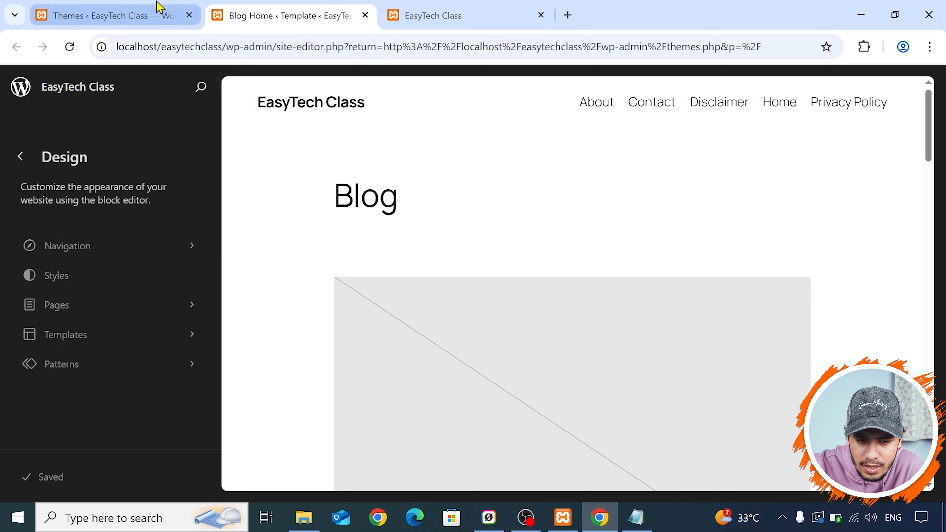
{"action": "left_click", "coordinate": [147, 8]}
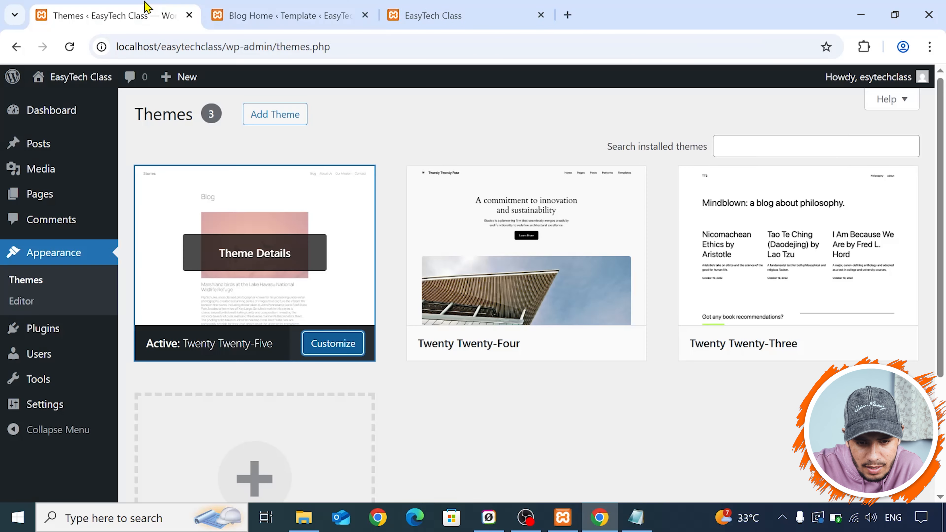
{"action": "left_click", "coordinate": [365, 15]}
- Browse the popular themes available to add and start installing Astra
{"action": "scroll", "coordinate": [413, 258], "scroll_direction": "down", "scroll_amount": 3}
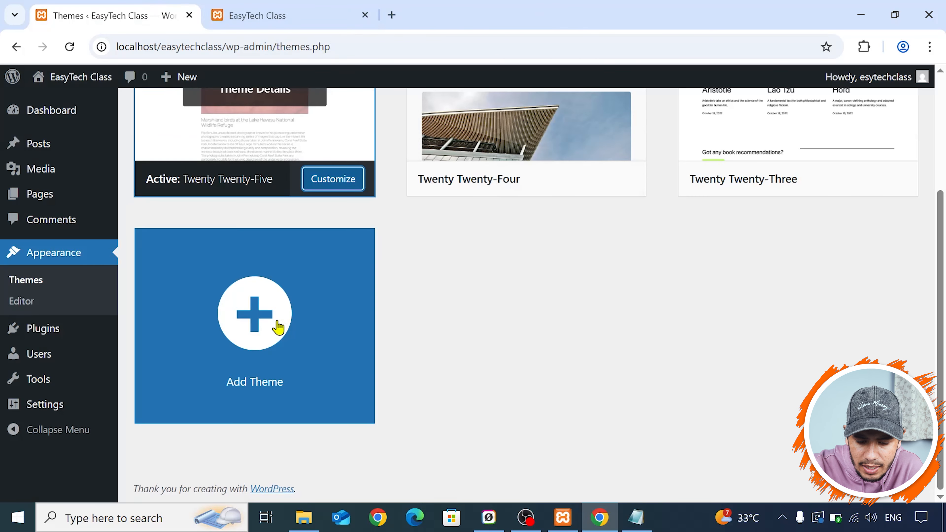
{"action": "left_click", "coordinate": [277, 327]}
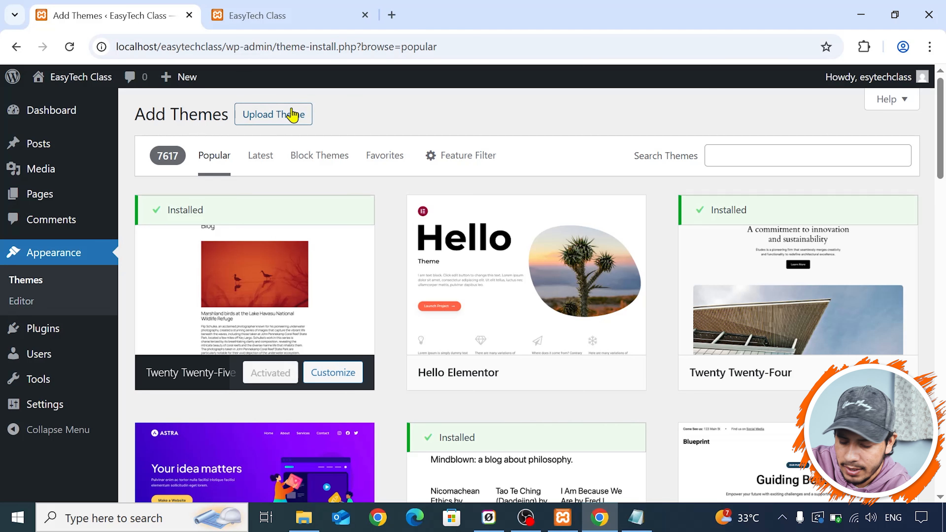
{"action": "scroll", "coordinate": [310, 179], "scroll_direction": "down", "scroll_amount": 5}
{"action": "mouse_move", "coordinate": [311, 232]}
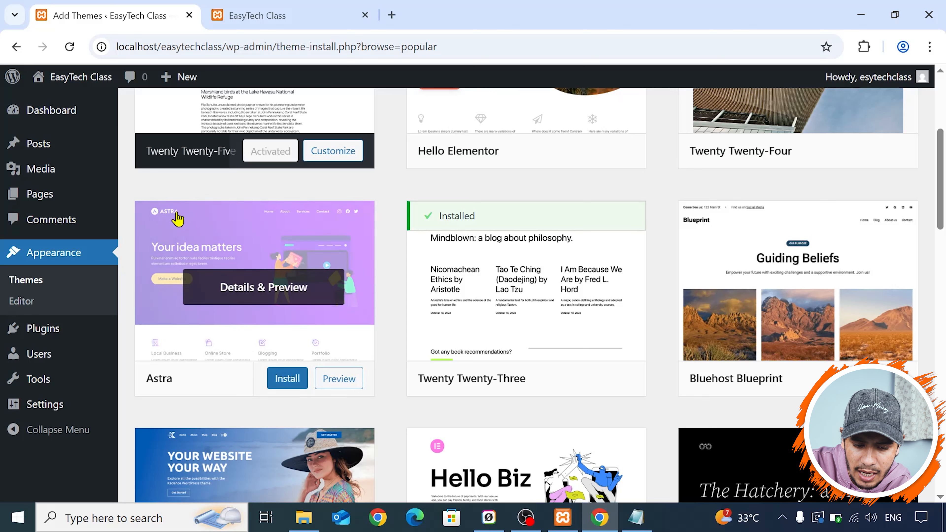
{"action": "left_click", "coordinate": [280, 380]}
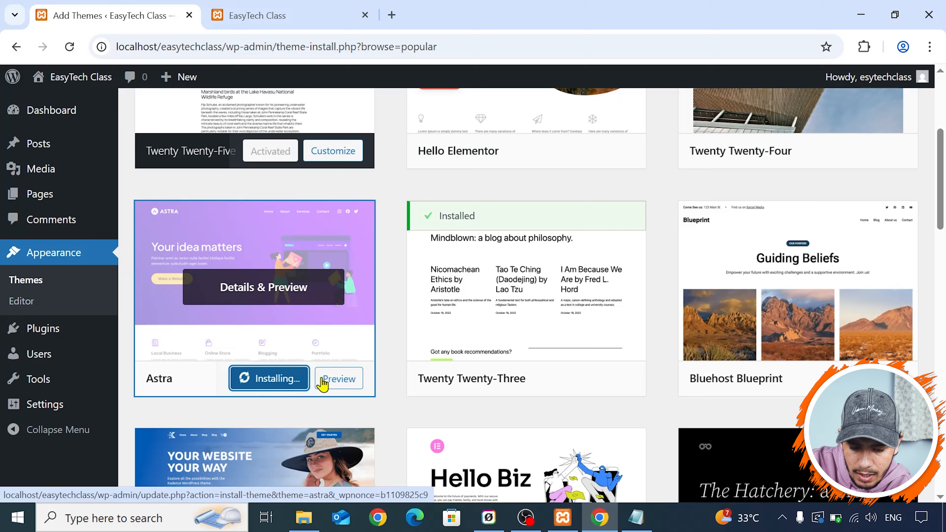
- Preview the Astra theme and examine its demo page from the header to the footer
{"action": "left_click", "coordinate": [352, 380]}
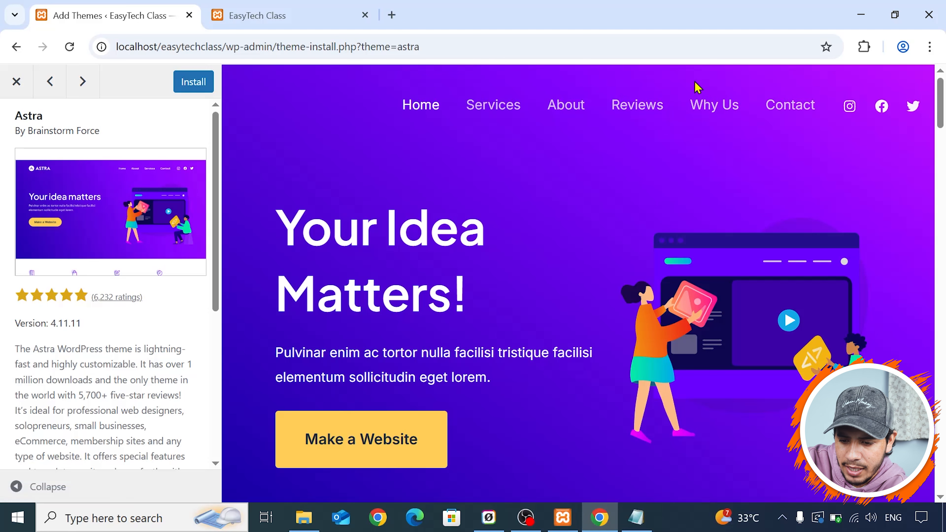
{"action": "scroll", "coordinate": [462, 210], "scroll_direction": "down", "scroll_amount": 5}
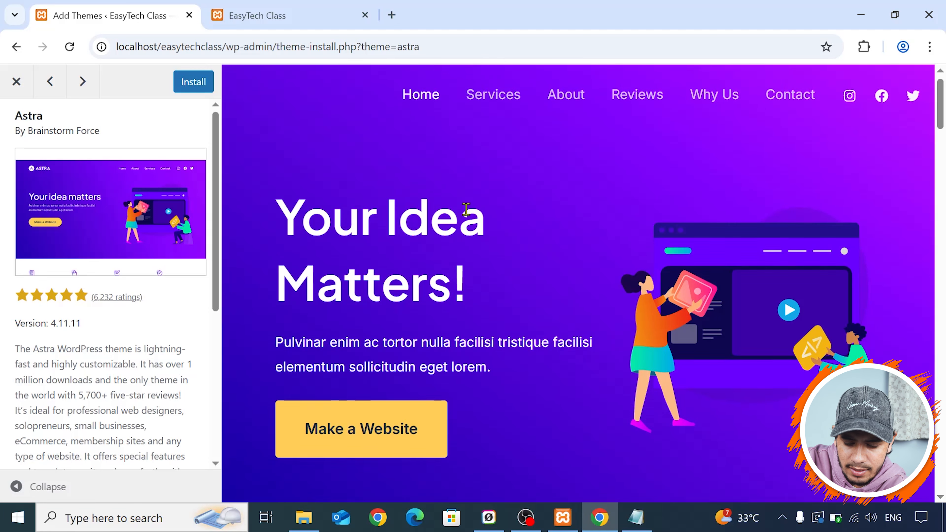
{"action": "scroll", "coordinate": [560, 207], "scroll_direction": "down", "scroll_amount": 5}
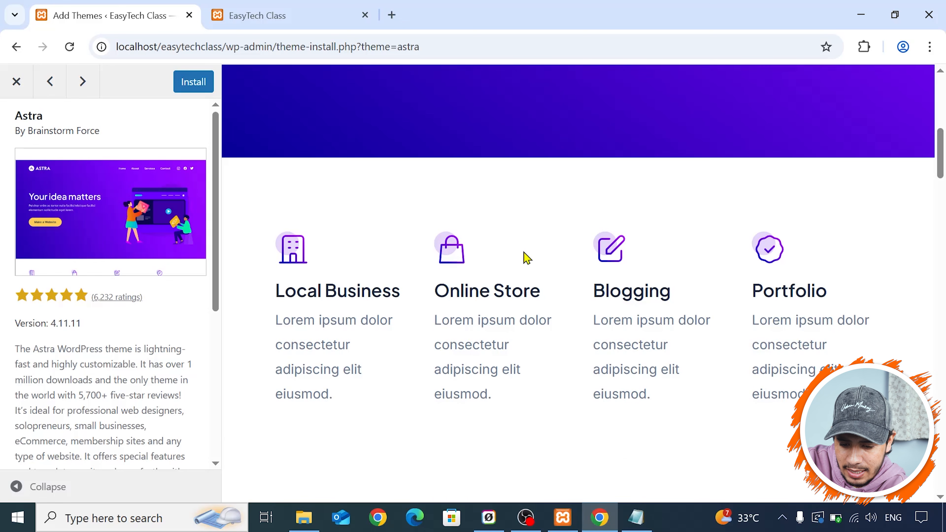
{"action": "scroll", "coordinate": [703, 255], "scroll_direction": "down", "scroll_amount": 10}
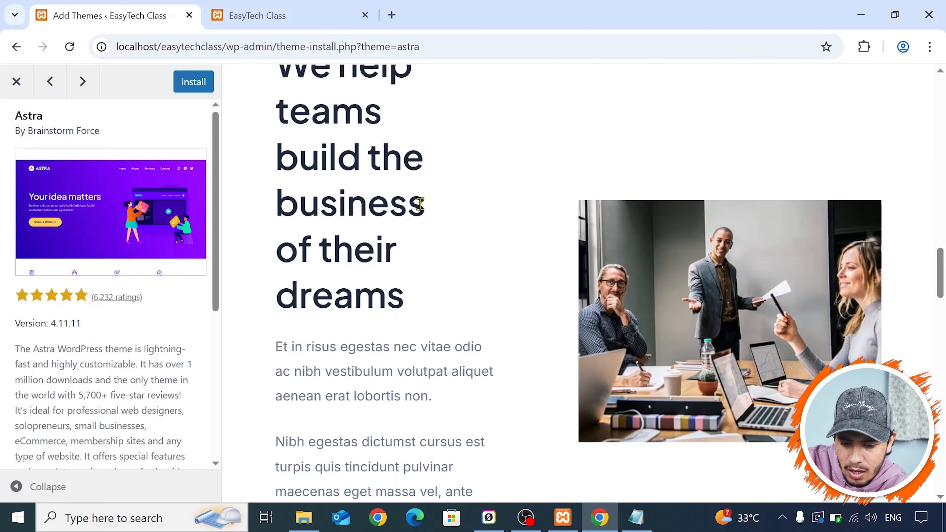
{"action": "scroll", "coordinate": [420, 204], "scroll_direction": "down", "scroll_amount": 10}
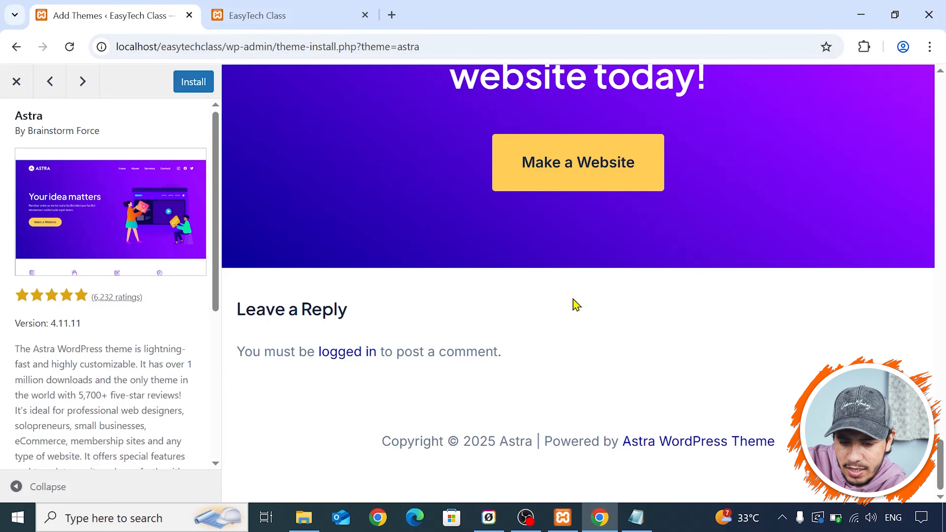
{"action": "scroll", "coordinate": [627, 288], "scroll_direction": "up", "scroll_amount": 12}
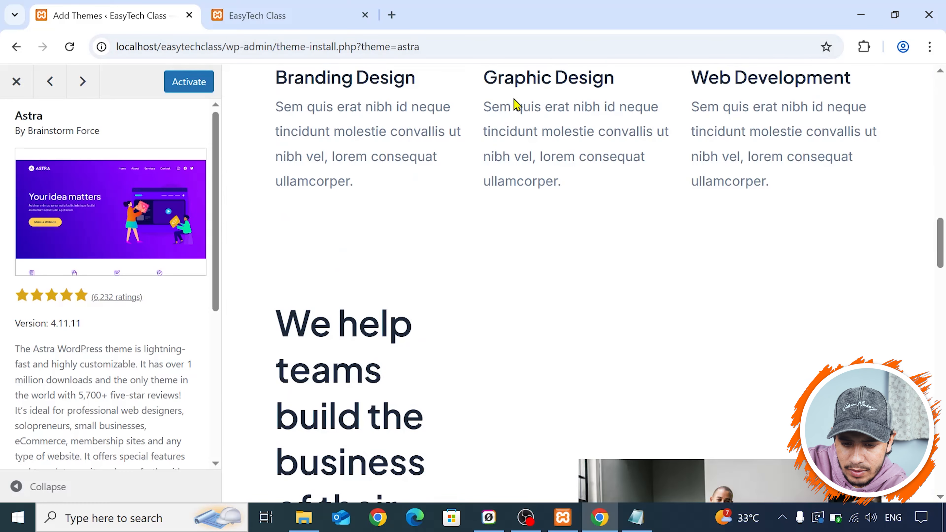
{"action": "scroll", "coordinate": [555, 207], "scroll_direction": "up", "scroll_amount": 6}
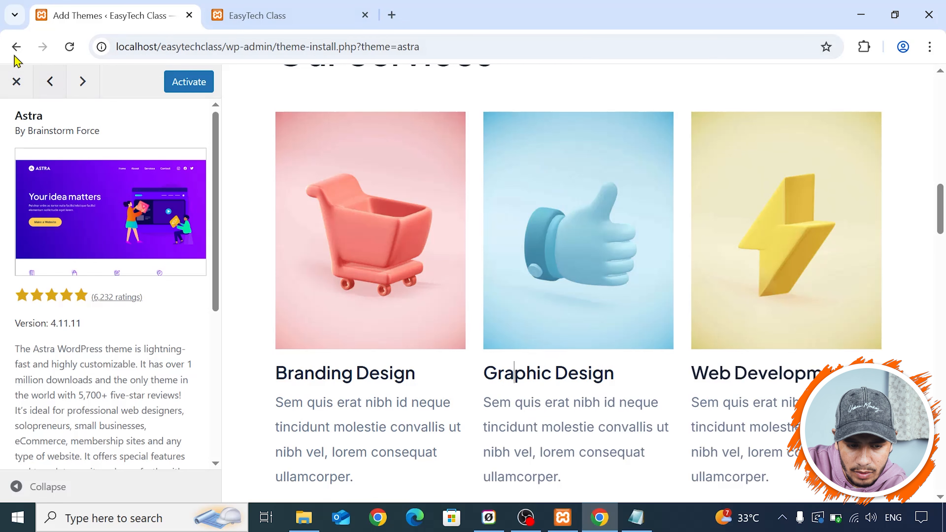
- Go back to the popular themes, install Astra from its card and activate it
{"action": "left_click", "coordinate": [16, 47]}
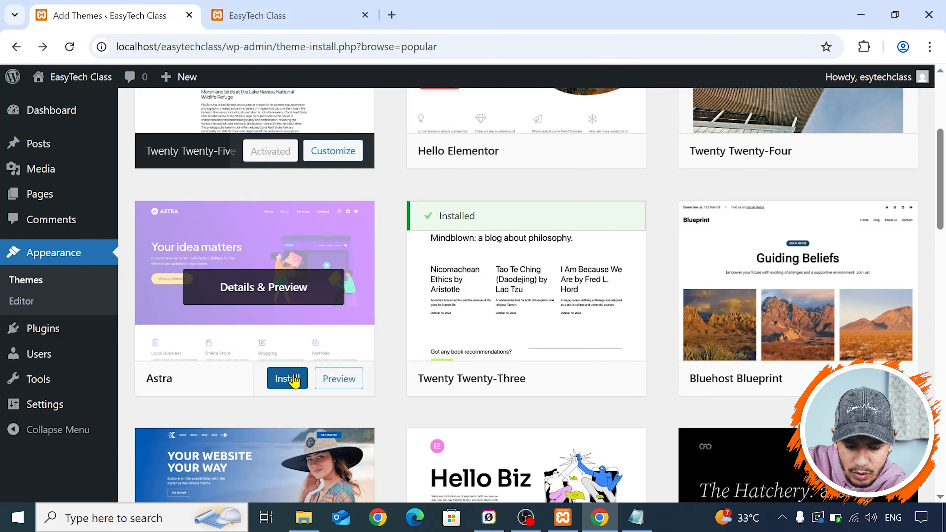
{"action": "left_click", "coordinate": [294, 381]}
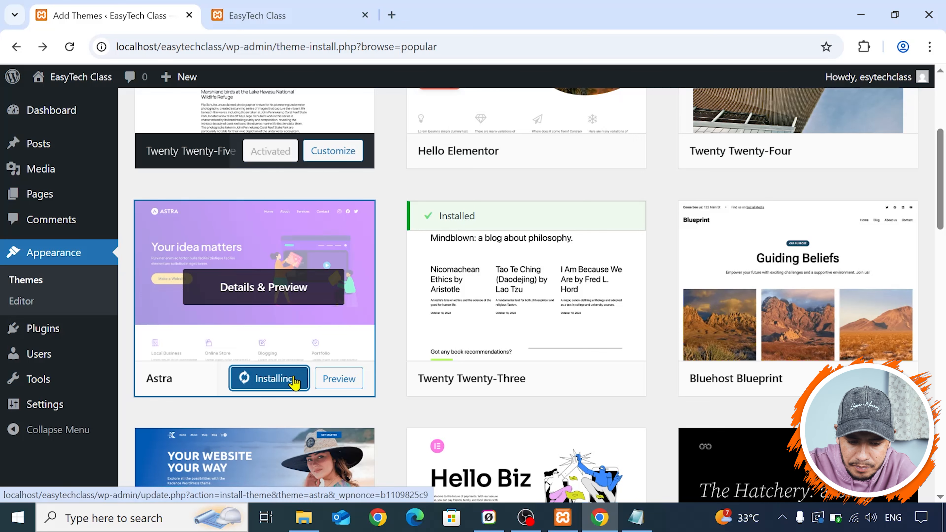
{"action": "scroll", "coordinate": [265, 242], "scroll_direction": "down", "scroll_amount": 5}
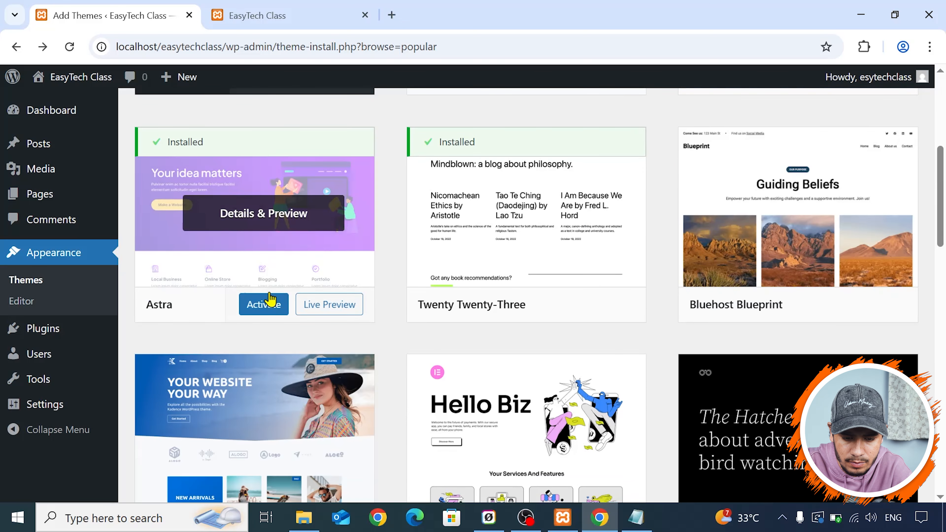
{"action": "left_click", "coordinate": [270, 306]}
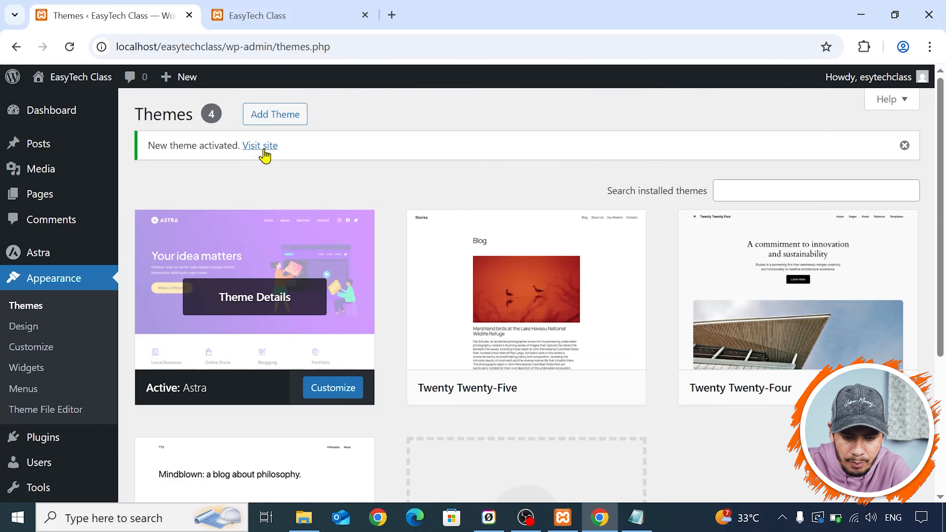
- Visit the live site to check the Astra layout and the About page, and return to the themes
{"action": "left_click", "coordinate": [261, 145]}
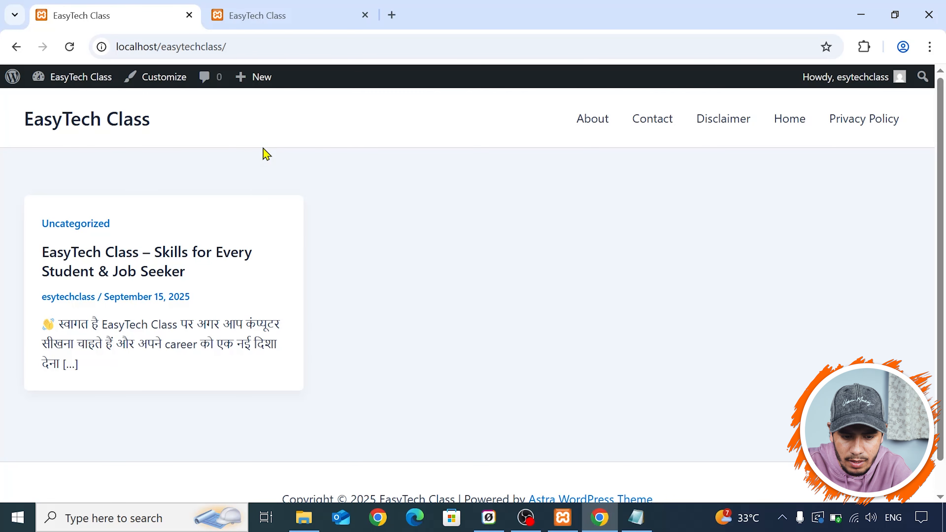
{"action": "scroll", "coordinate": [735, 330], "scroll_direction": "down", "scroll_amount": 1}
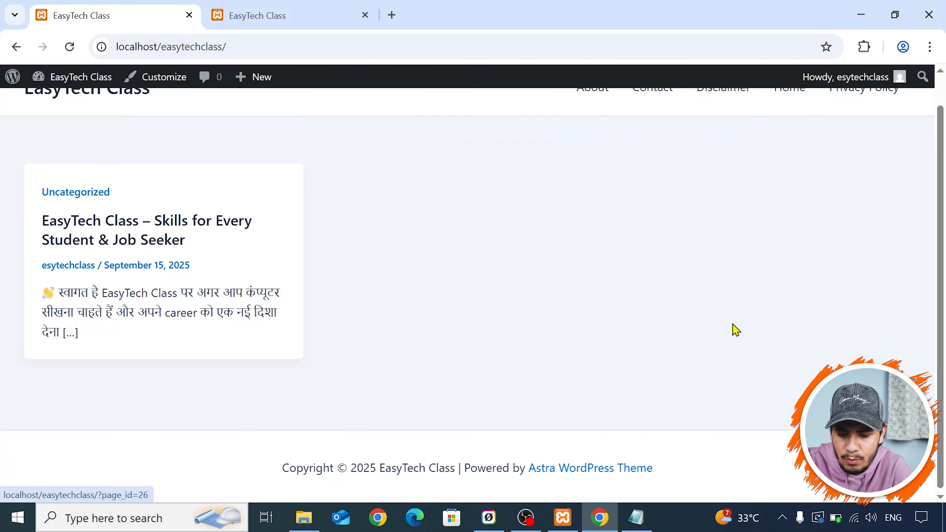
{"action": "scroll", "coordinate": [536, 203], "scroll_direction": "up", "scroll_amount": 1}
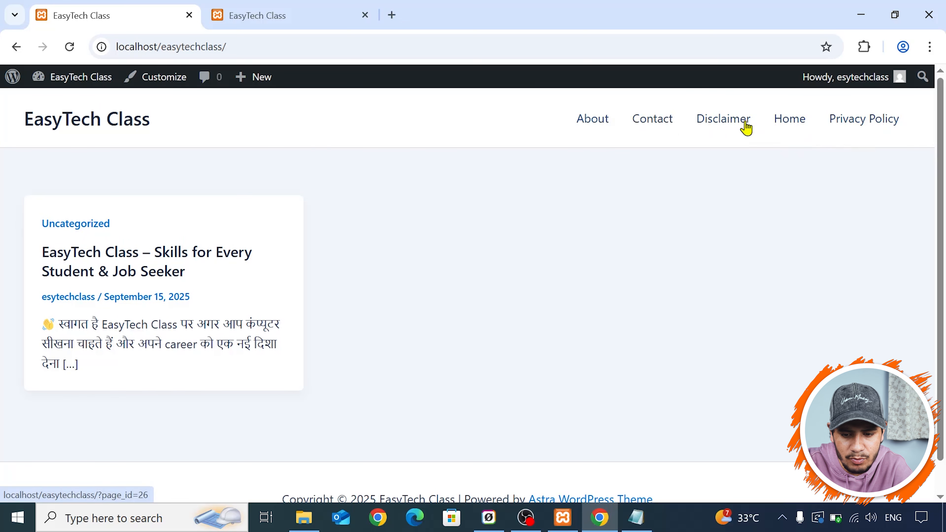
{"action": "left_click", "coordinate": [602, 123]}
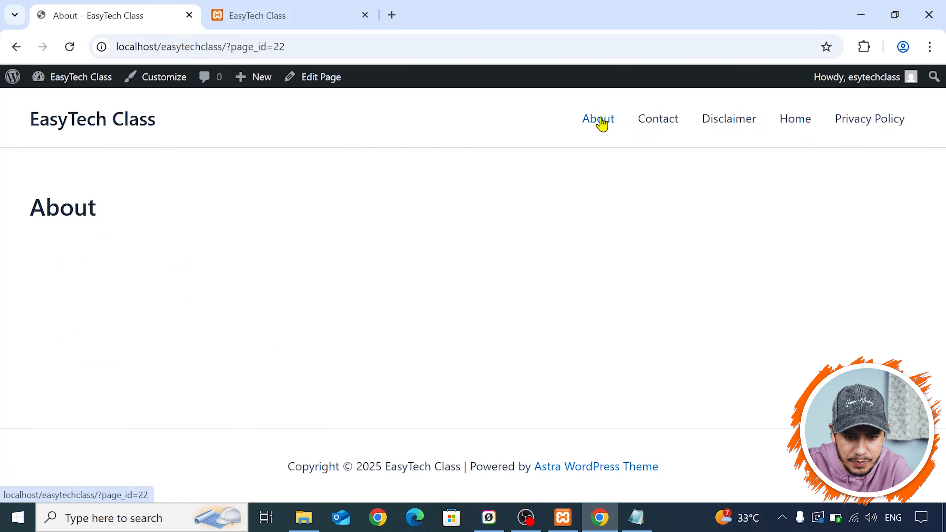
{"action": "left_click", "coordinate": [7, 48]}
{"action": "left_click", "coordinate": [7, 48]}
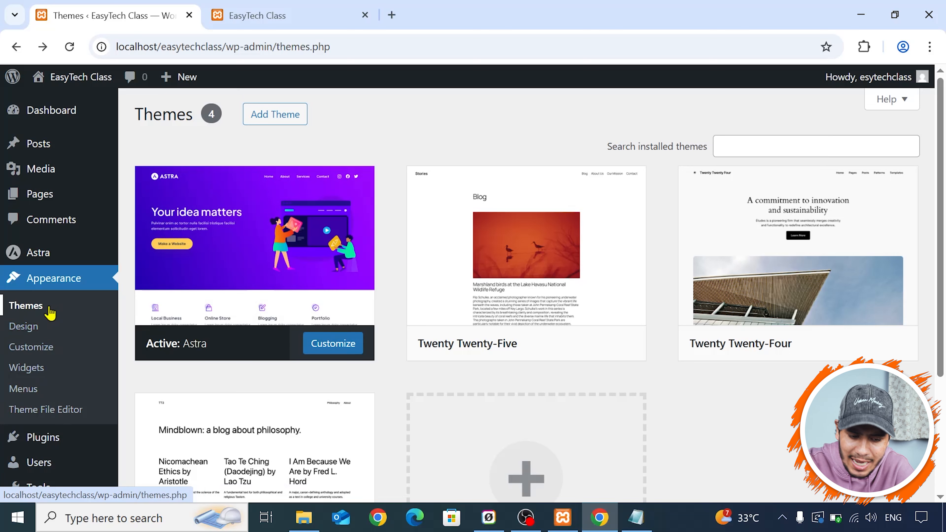
- Open the list of installed plugins and check the live site's front page before returning to the list
{"action": "mouse_move", "coordinate": [43, 263]}
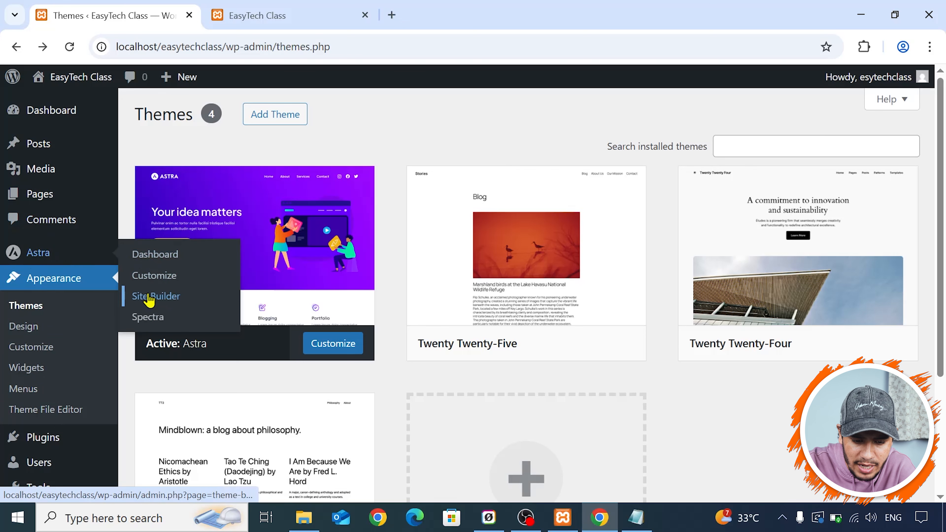
{"action": "scroll", "coordinate": [76, 291], "scroll_direction": "down", "scroll_amount": 4}
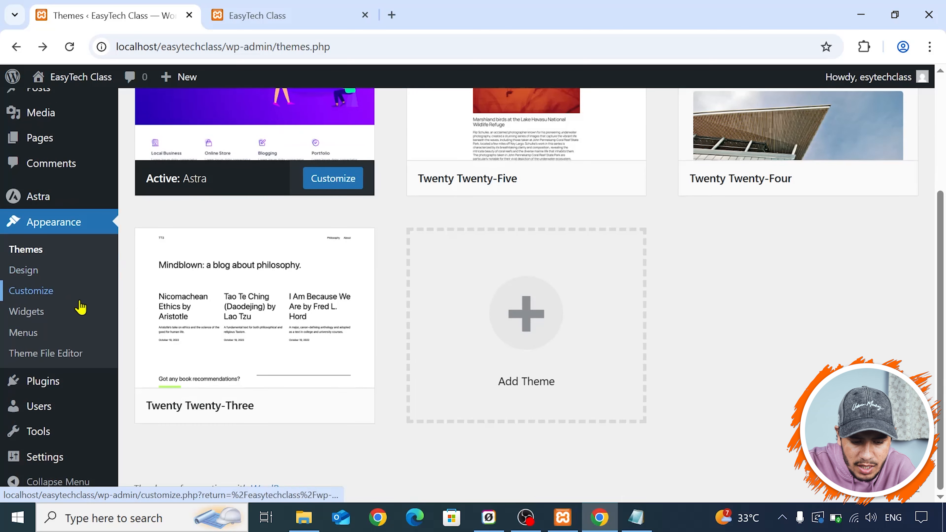
{"action": "mouse_move", "coordinate": [86, 394]}
{"action": "left_click", "coordinate": [77, 390]}
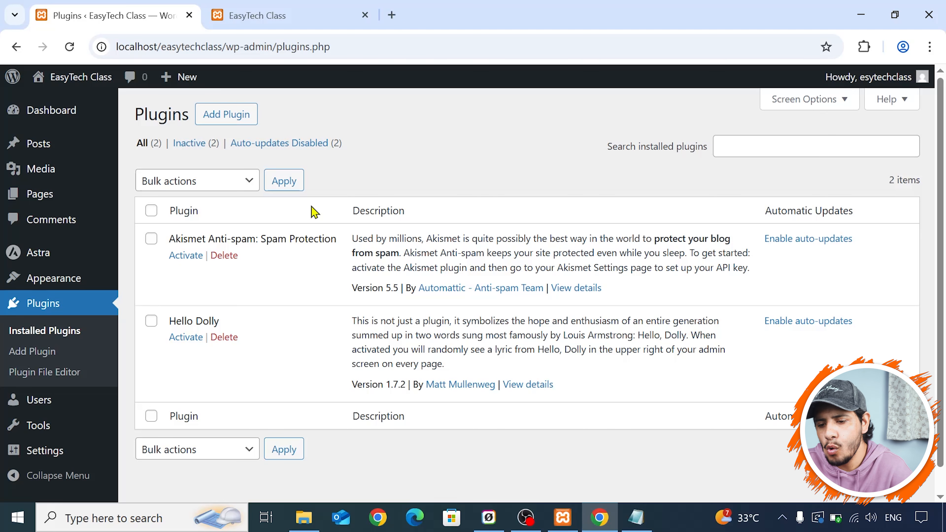
{"action": "left_click", "coordinate": [247, 8]}
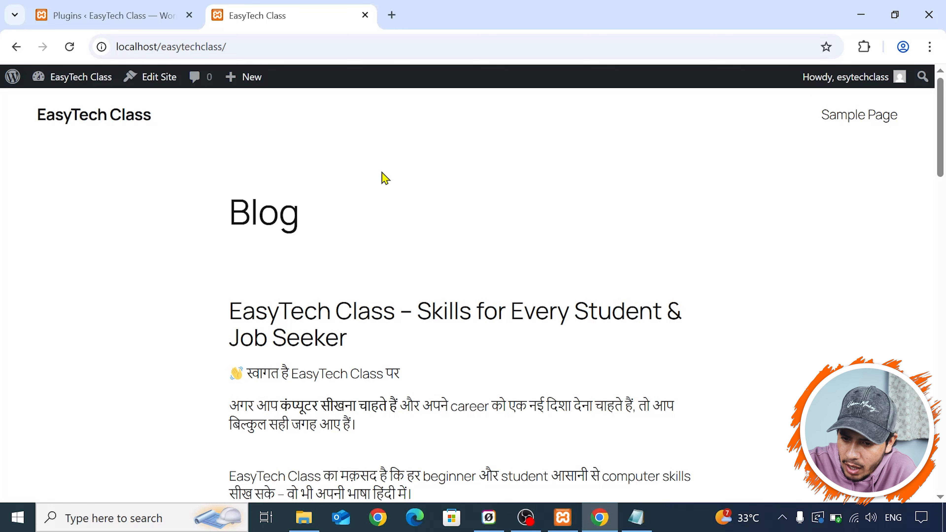
{"action": "left_click", "coordinate": [197, 9]}
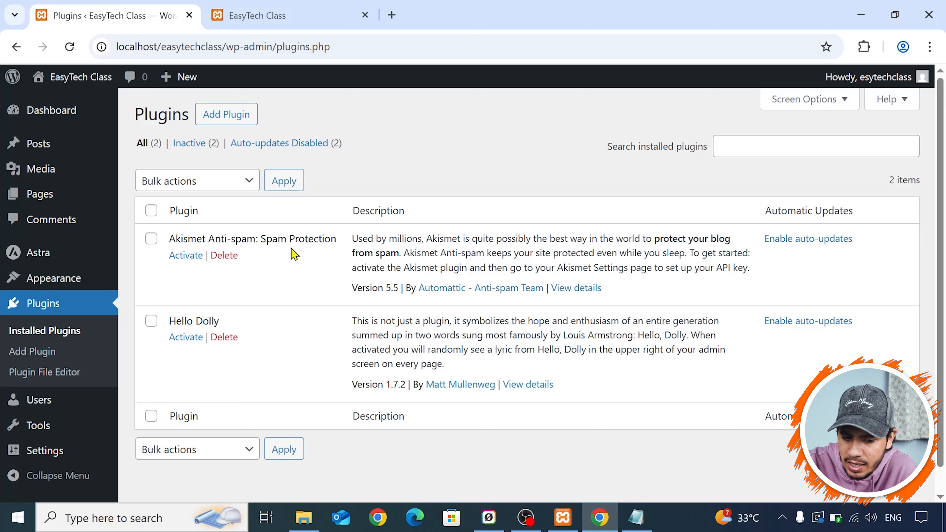
- Delete the Akismet Anti-spam and Hello Dolly plugins
{"action": "left_click", "coordinate": [224, 257]}
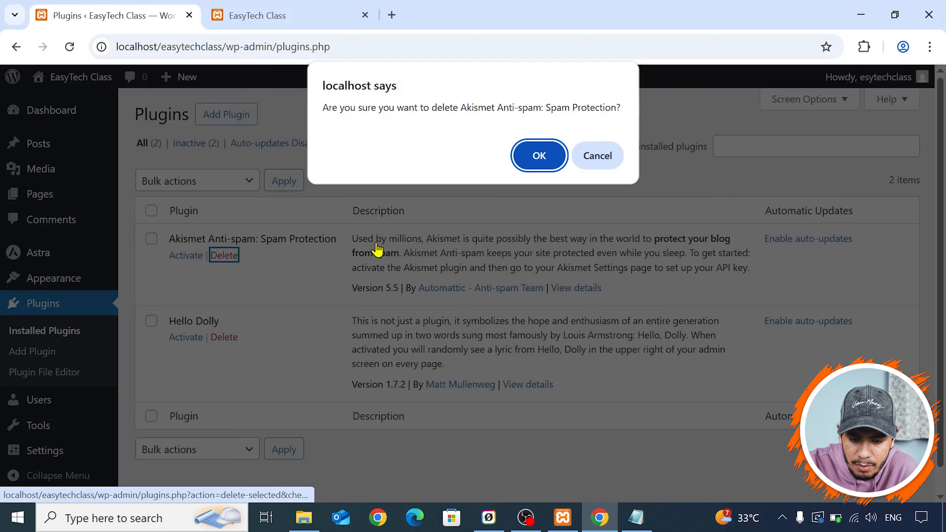
{"action": "left_click", "coordinate": [541, 154]}
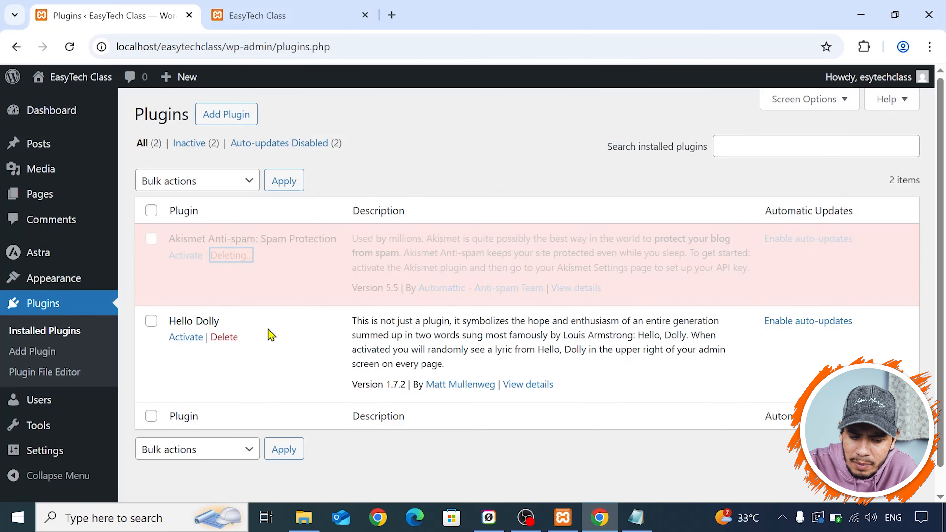
{"action": "left_click", "coordinate": [223, 284]}
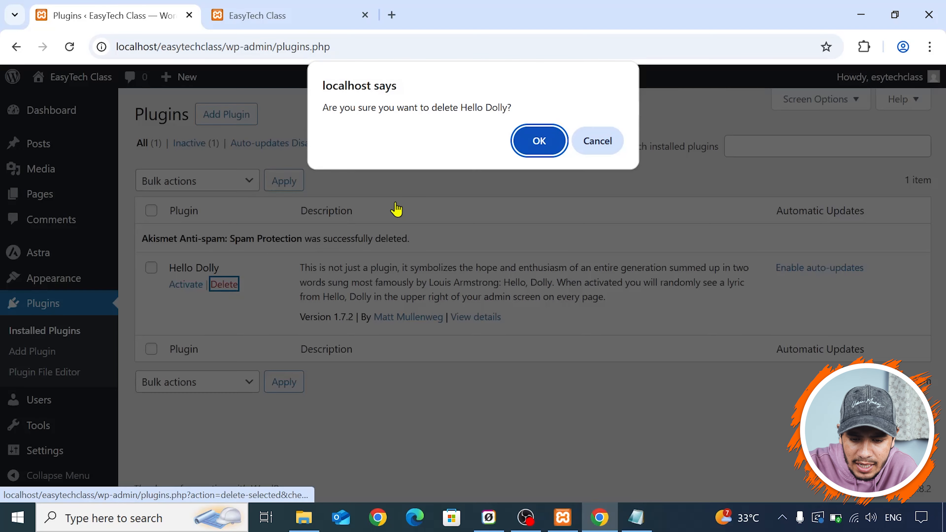
{"action": "left_click", "coordinate": [522, 146]}
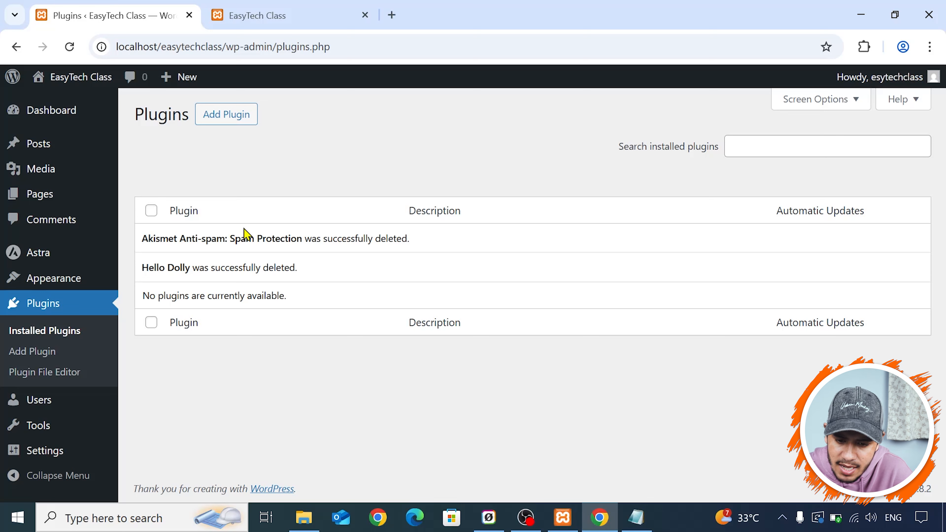
- Go to adding a new plugin and search the plugin directory for "litespeed cache"
{"action": "left_click", "coordinate": [746, 151]}
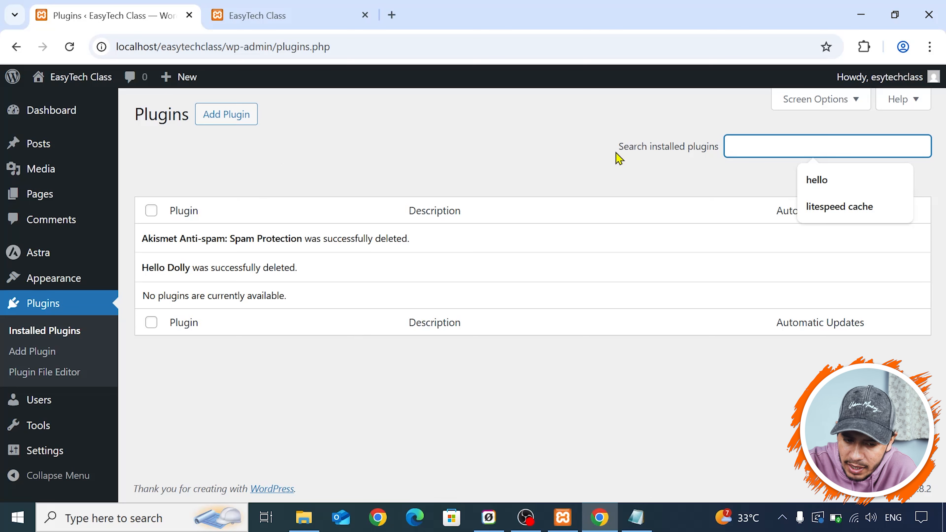
{"action": "left_click", "coordinate": [234, 126]}
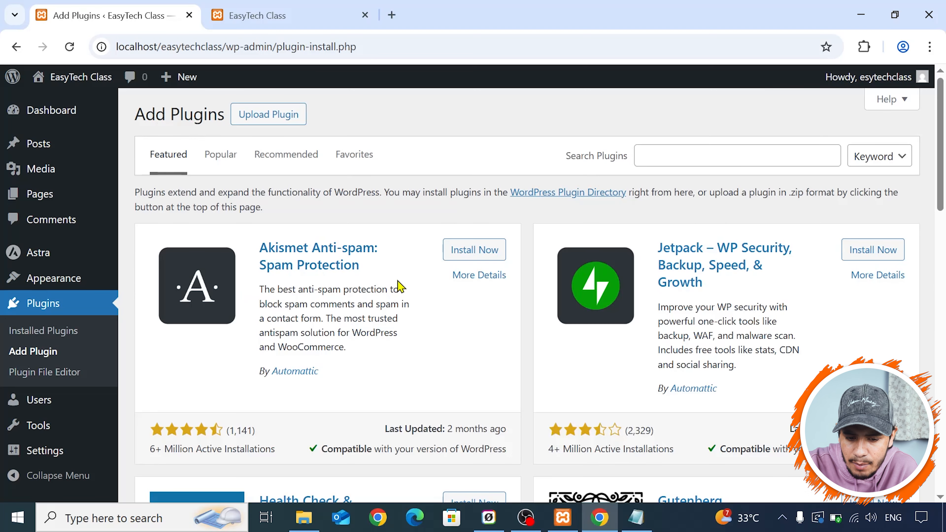
{"action": "scroll", "coordinate": [434, 211], "scroll_direction": "down", "scroll_amount": 4}
{"action": "scroll", "coordinate": [434, 211], "scroll_direction": "up", "scroll_amount": 4}
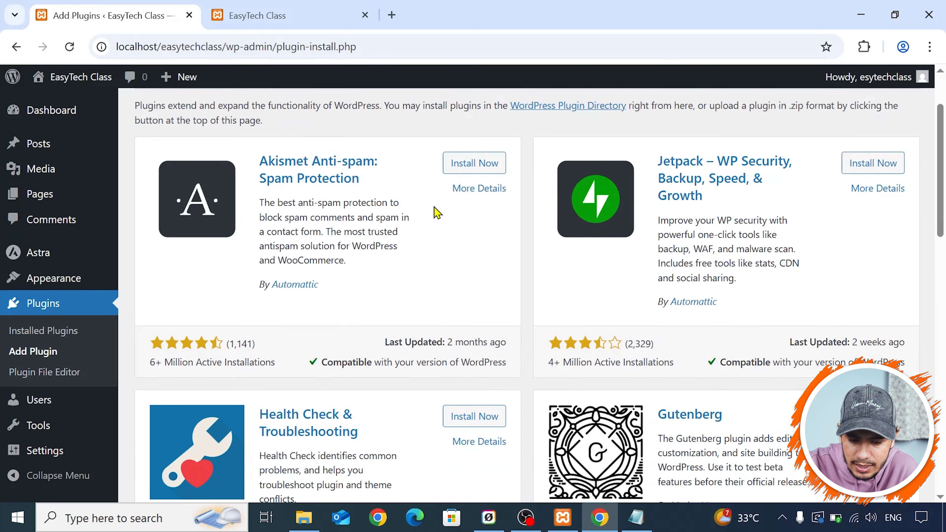
{"action": "left_click", "coordinate": [693, 153]}
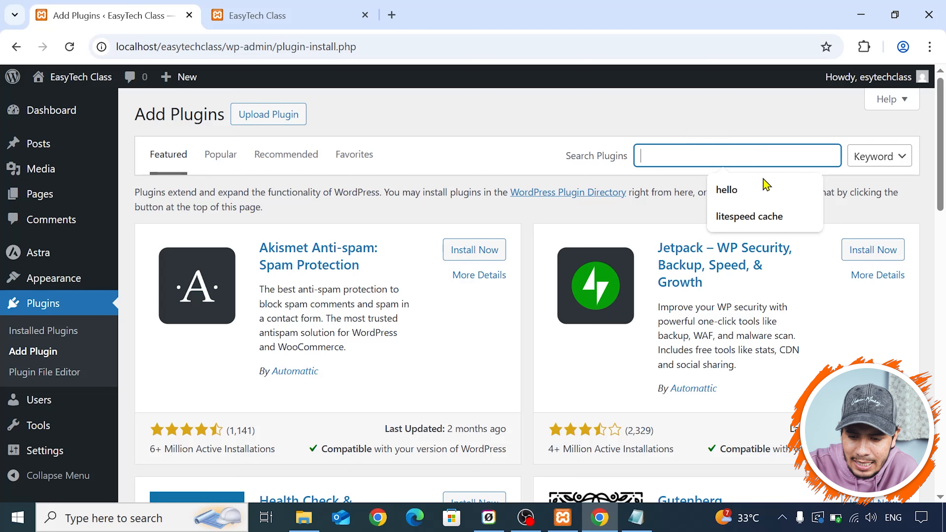
{"action": "left_click", "coordinate": [753, 215]}
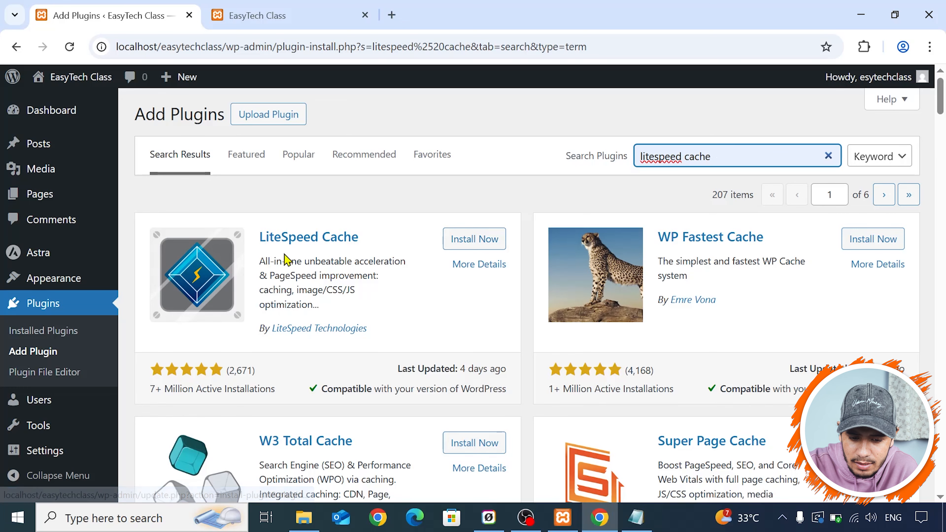
- Compare the caching plugins found, and install and activate LiteSpeed Cache
{"action": "scroll", "coordinate": [358, 244], "scroll_direction": "down", "scroll_amount": 4}
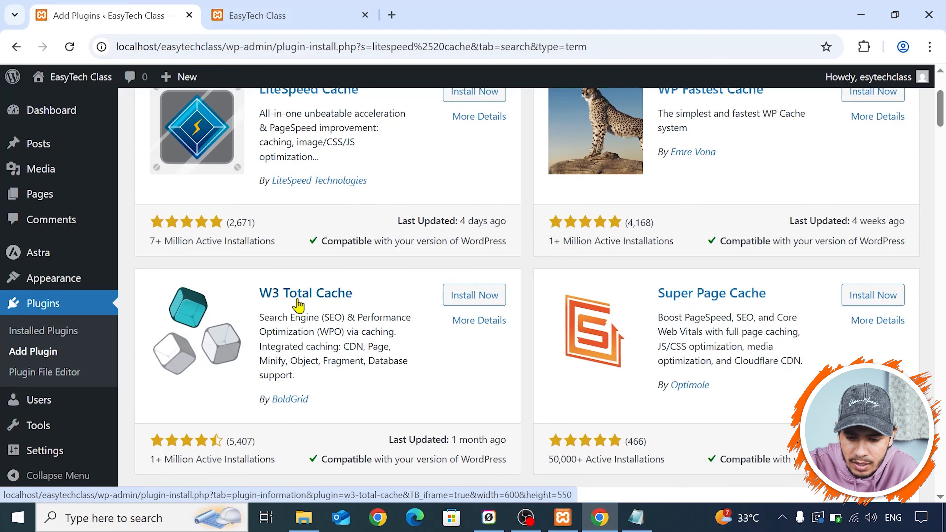
{"action": "scroll", "coordinate": [295, 303], "scroll_direction": "up", "scroll_amount": 2}
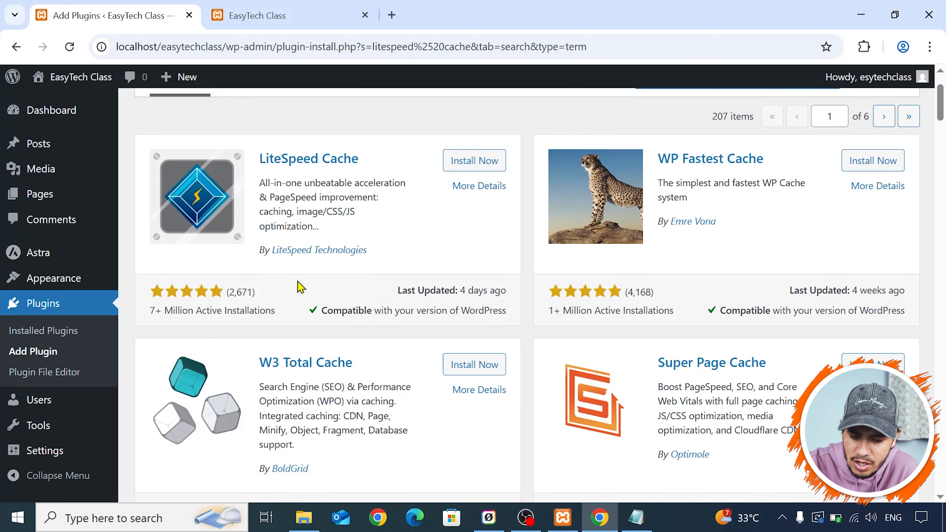
{"action": "scroll", "coordinate": [416, 237], "scroll_direction": "down", "scroll_amount": 2}
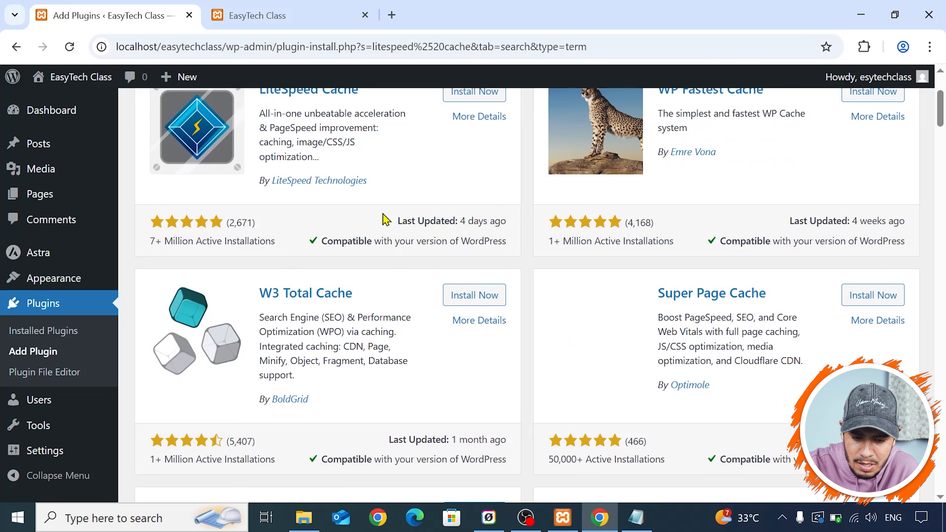
{"action": "scroll", "coordinate": [414, 216], "scroll_direction": "down", "scroll_amount": 4}
{"action": "scroll", "coordinate": [321, 291], "scroll_direction": "up", "scroll_amount": 8}
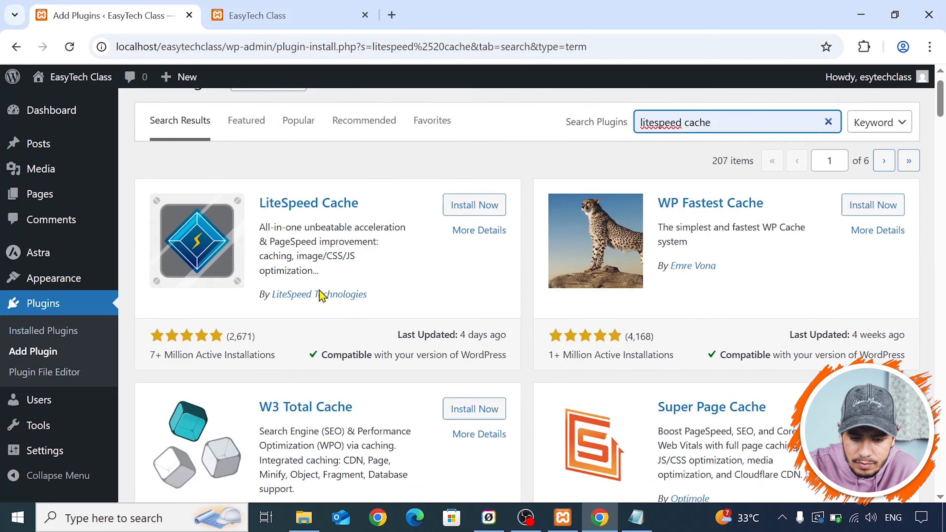
{"action": "left_click", "coordinate": [468, 240]}
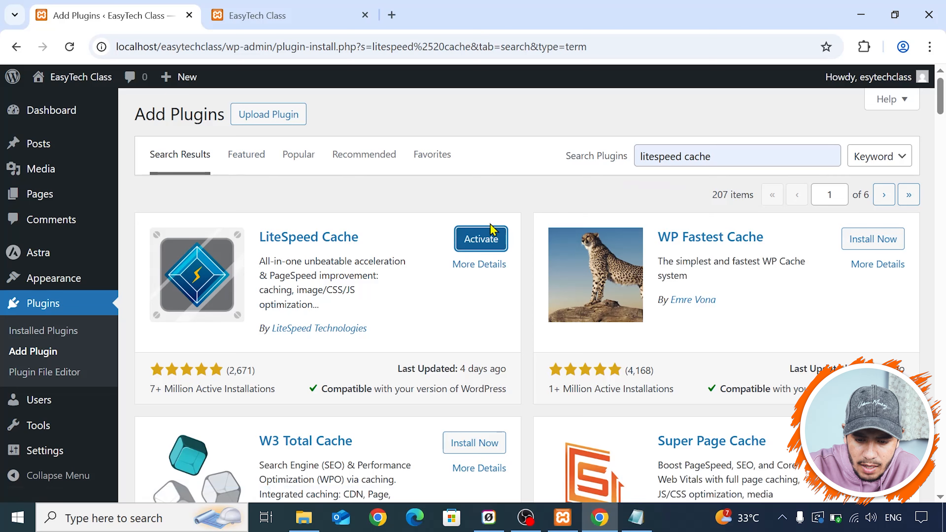
{"action": "left_click", "coordinate": [478, 241]}
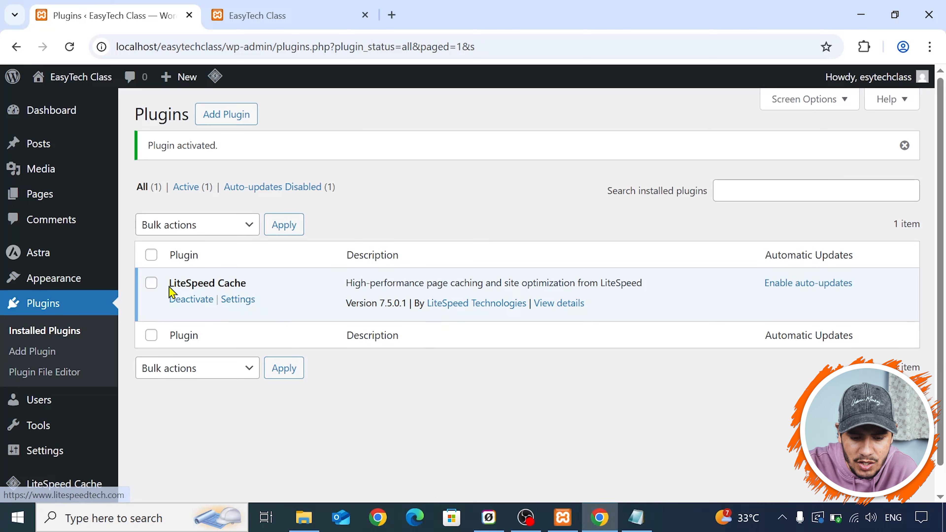
- View the site's user accounts and open the form for adding a new user
{"action": "scroll", "coordinate": [70, 339], "scroll_direction": "down", "scroll_amount": 1}
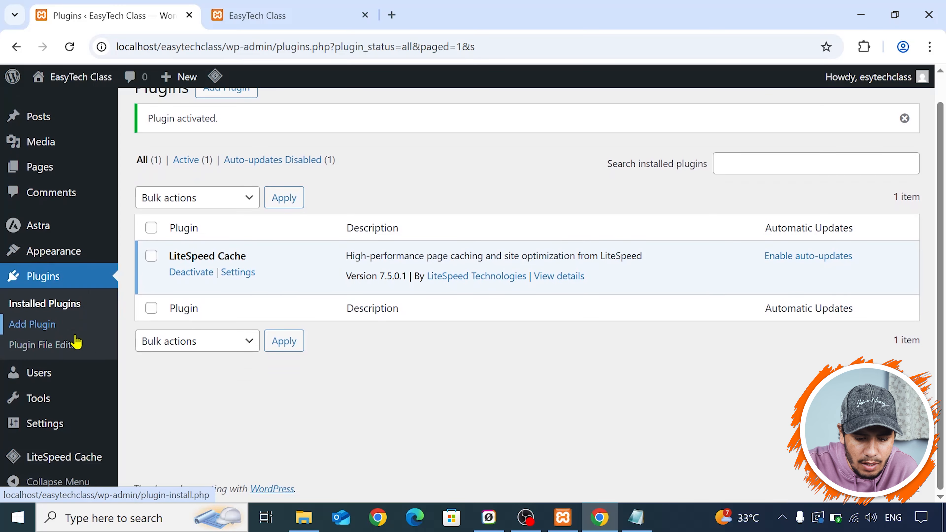
{"action": "mouse_move", "coordinate": [48, 381]}
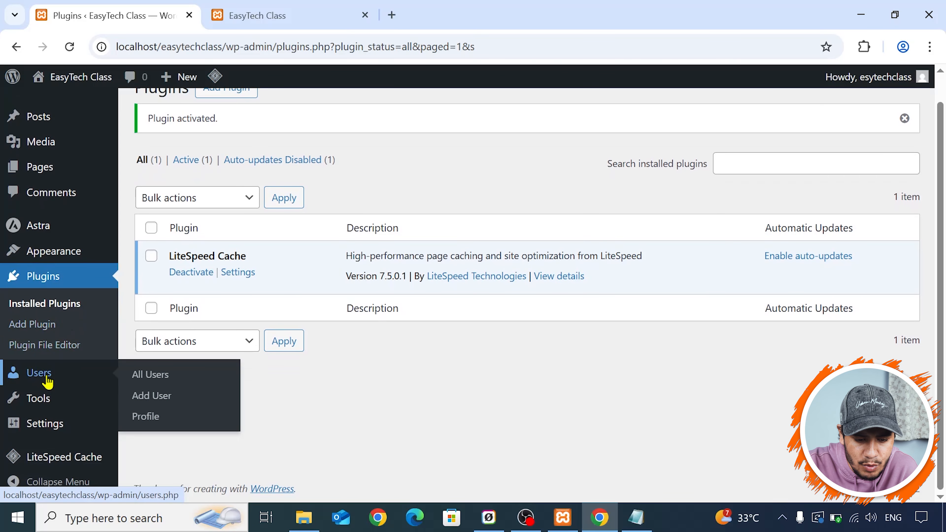
{"action": "left_click", "coordinate": [48, 381]}
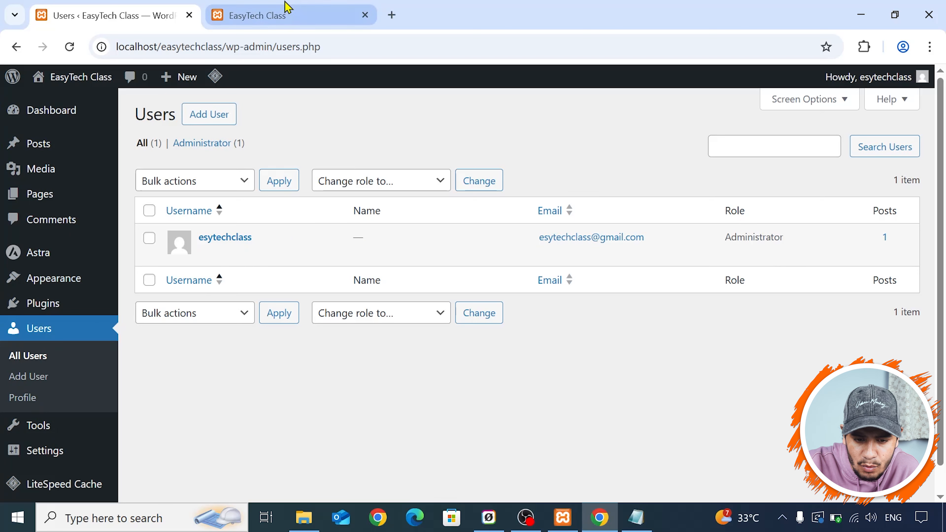
{"action": "mouse_move", "coordinate": [222, 253]}
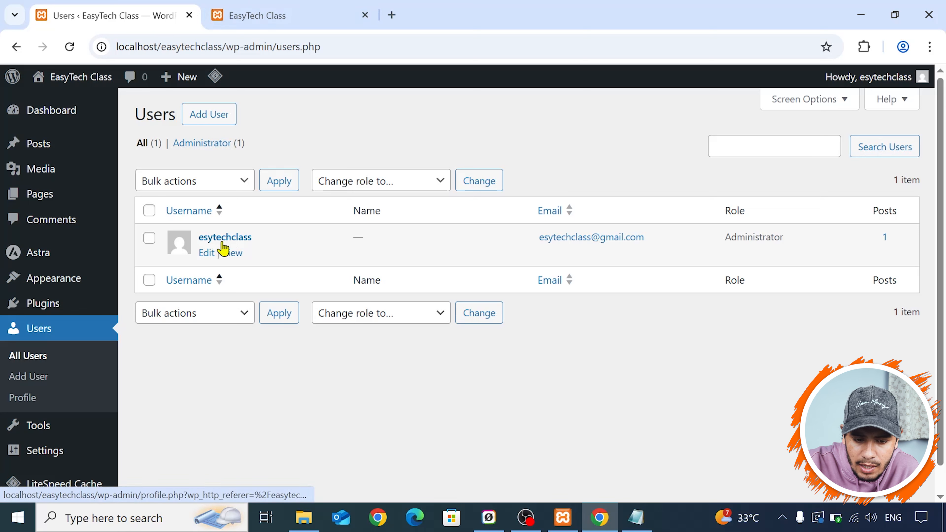
{"action": "left_click", "coordinate": [219, 125]}
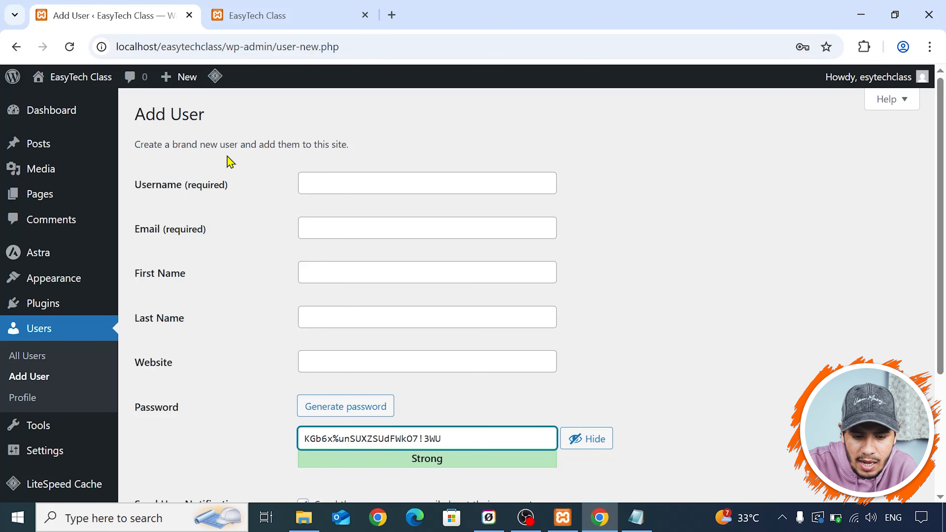
- Examine the new-user form from the username and email to the password and role choices, and glance at the live site
{"action": "left_click", "coordinate": [345, 193]}
{"action": "left_click", "coordinate": [361, 217]}
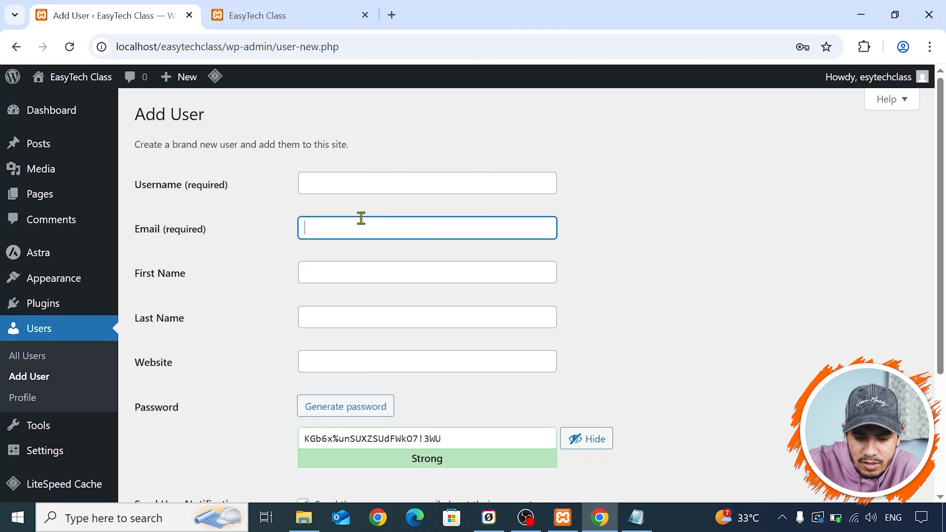
{"action": "scroll", "coordinate": [363, 224], "scroll_direction": "down", "scroll_amount": 2}
{"action": "left_click", "coordinate": [355, 213]}
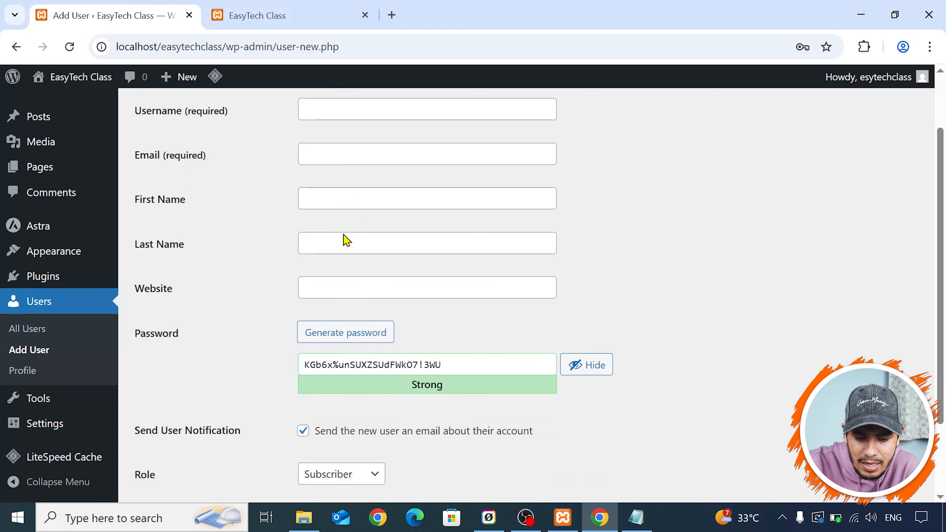
{"action": "left_click", "coordinate": [345, 242]}
{"action": "left_click", "coordinate": [352, 287]}
{"action": "scroll", "coordinate": [276, 261], "scroll_direction": "down", "scroll_amount": 2}
{"action": "scroll", "coordinate": [271, 254], "scroll_direction": "down", "scroll_amount": 1}
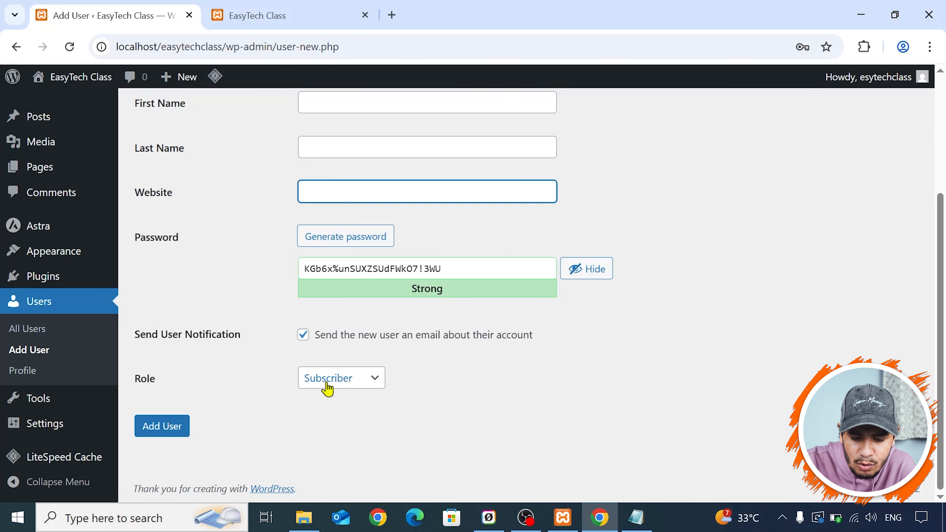
{"action": "left_click", "coordinate": [357, 384]}
{"action": "left_click", "coordinate": [357, 389]}
{"action": "left_click", "coordinate": [363, 382]}
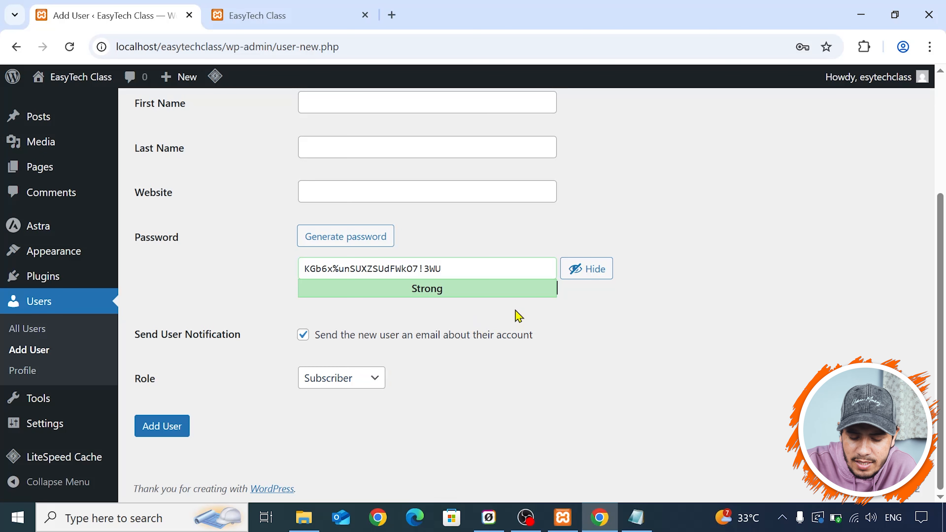
{"action": "scroll", "coordinate": [516, 310], "scroll_direction": "up", "scroll_amount": 4}
{"action": "left_click", "coordinate": [319, 160]}
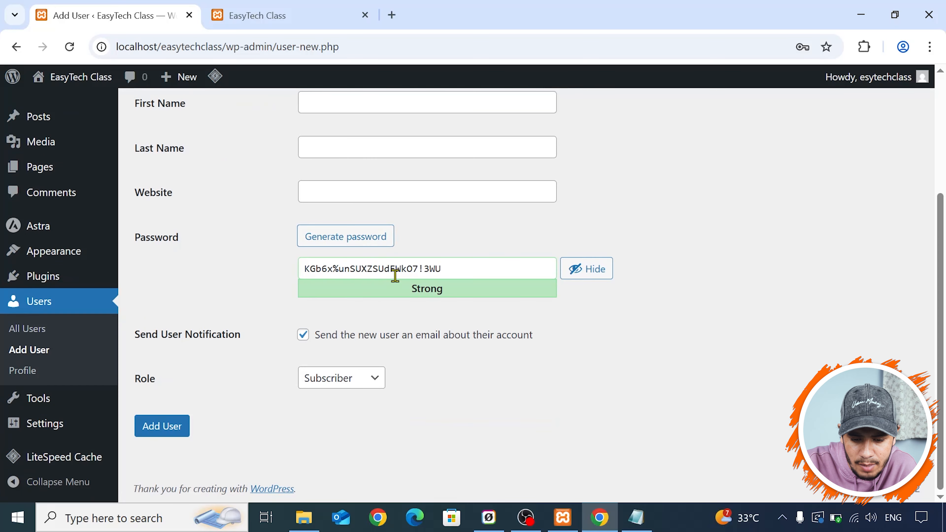
{"action": "left_click", "coordinate": [260, 15]}
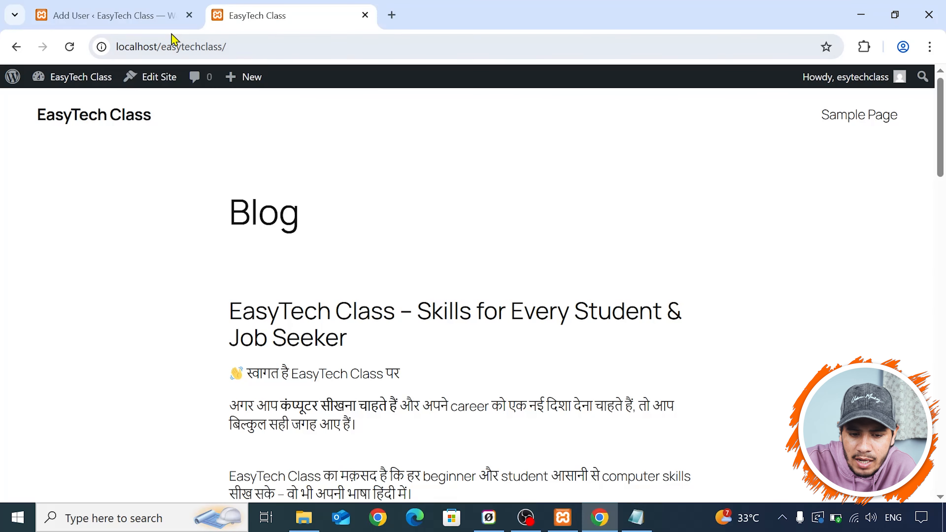
{"action": "left_click", "coordinate": [133, 7]}
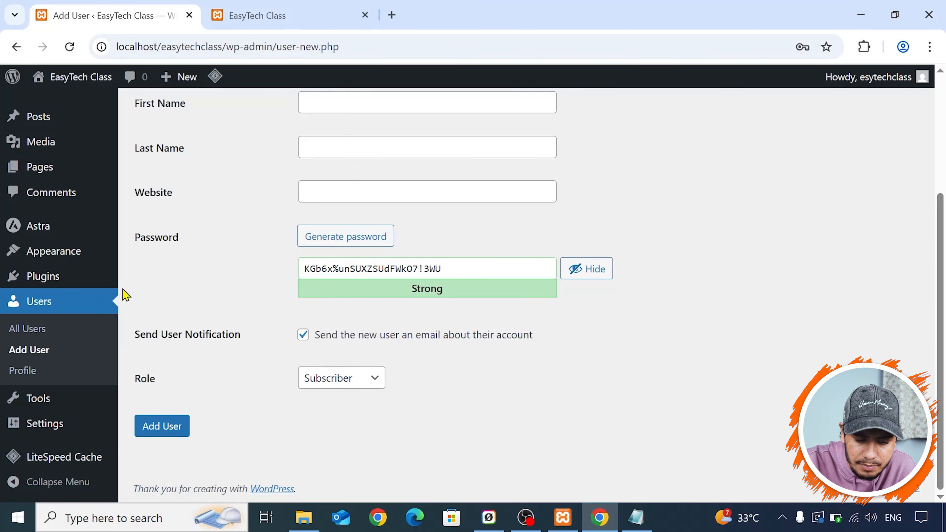
- Leave the new-user form for the account's Profile page and examine it from the personal options to the password and application password settings
{"action": "left_click", "coordinate": [64, 377]}
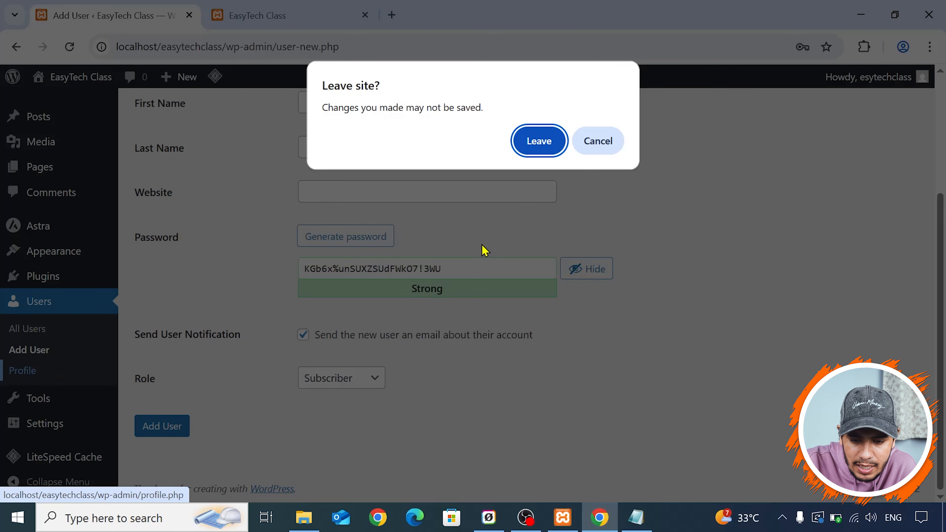
{"action": "left_click", "coordinate": [531, 151]}
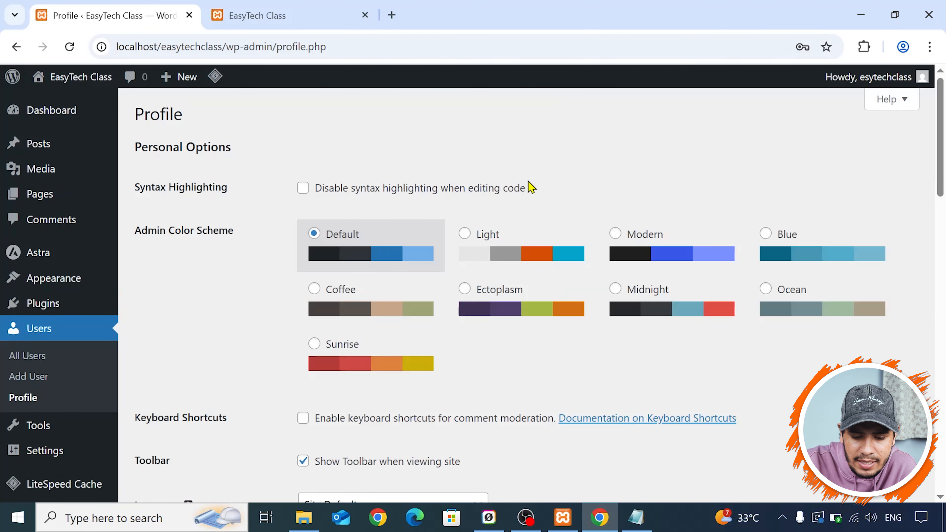
{"action": "scroll", "coordinate": [244, 161], "scroll_direction": "down", "scroll_amount": 8}
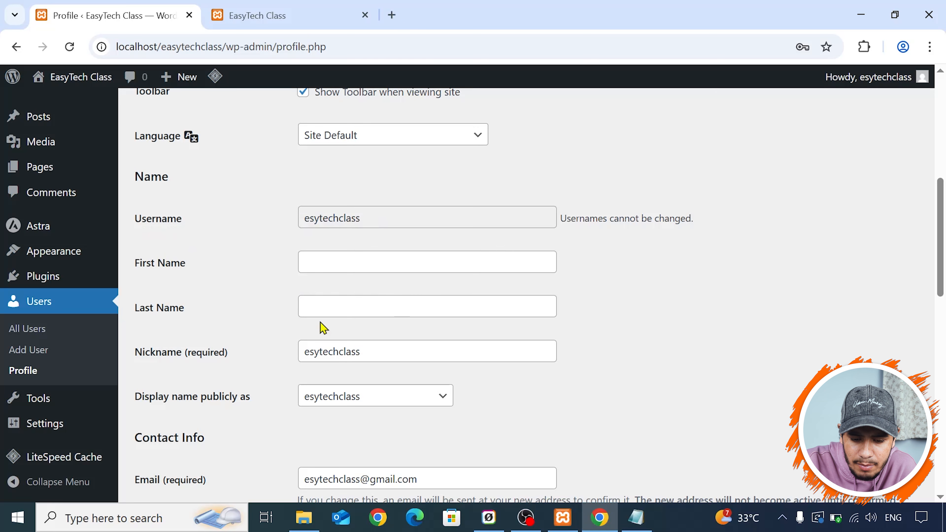
{"action": "scroll", "coordinate": [230, 324], "scroll_direction": "down", "scroll_amount": 3}
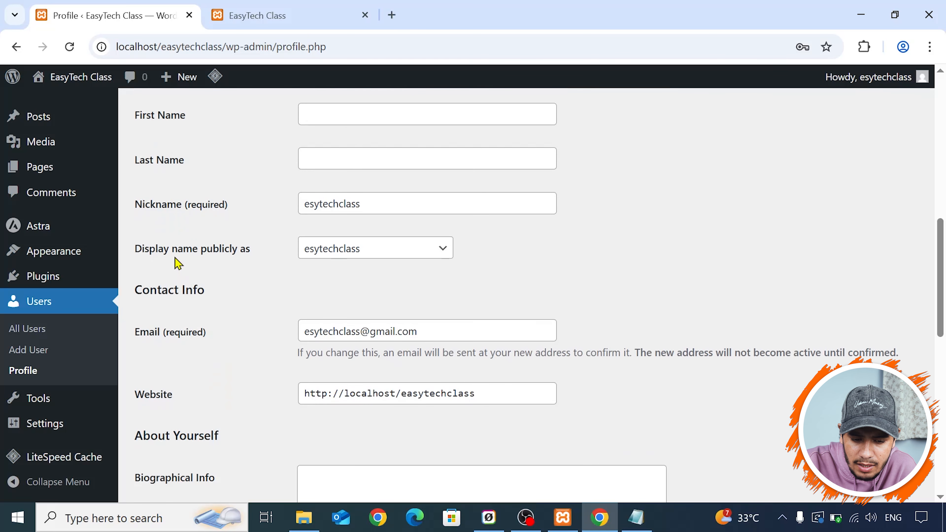
{"action": "scroll", "coordinate": [208, 312], "scroll_direction": "down", "scroll_amount": 2}
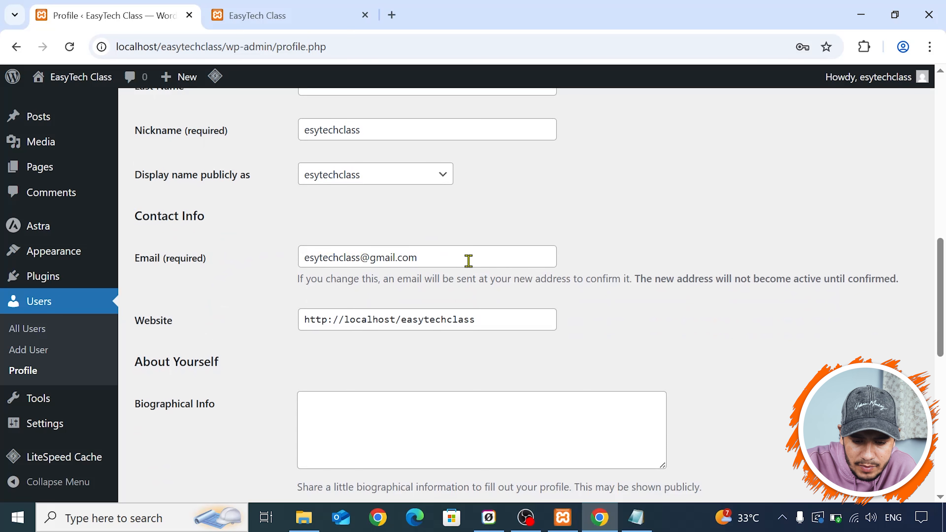
{"action": "scroll", "coordinate": [509, 313], "scroll_direction": "down", "scroll_amount": 3}
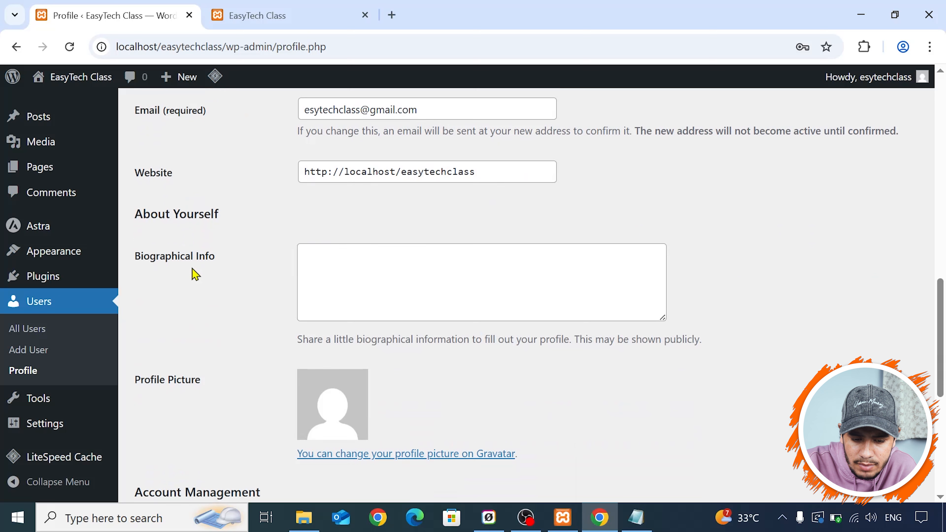
{"action": "left_click", "coordinate": [363, 284]}
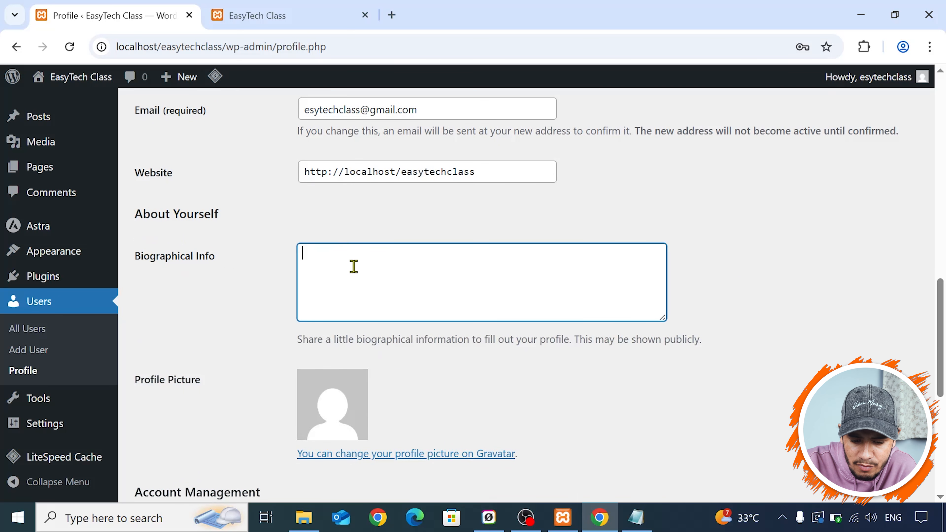
{"action": "scroll", "coordinate": [391, 258], "scroll_direction": "down", "scroll_amount": 2}
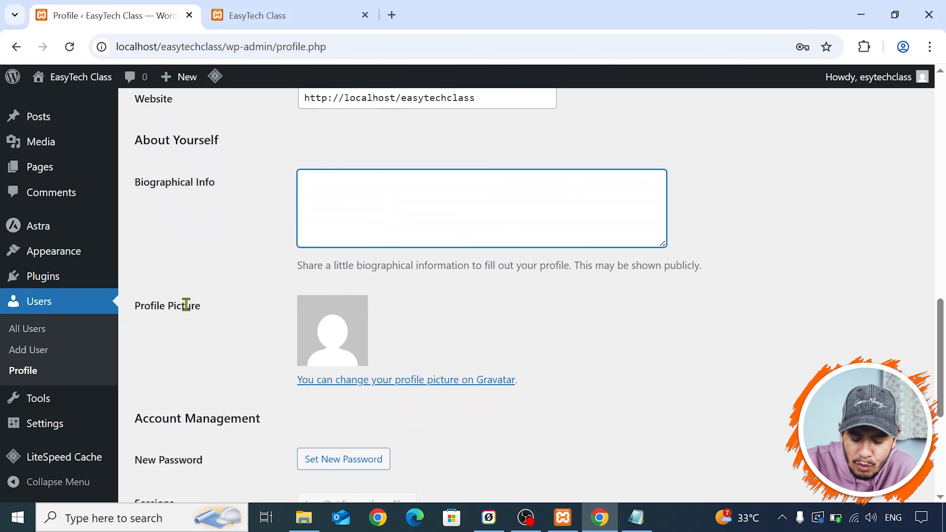
{"action": "scroll", "coordinate": [359, 361], "scroll_direction": "down", "scroll_amount": 6}
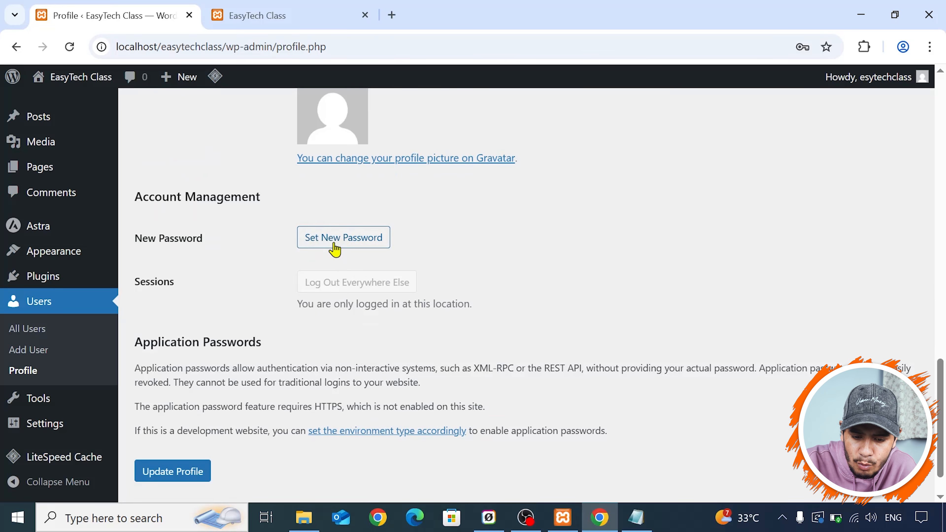
{"action": "scroll", "coordinate": [226, 342], "scroll_direction": "down", "scroll_amount": 1}
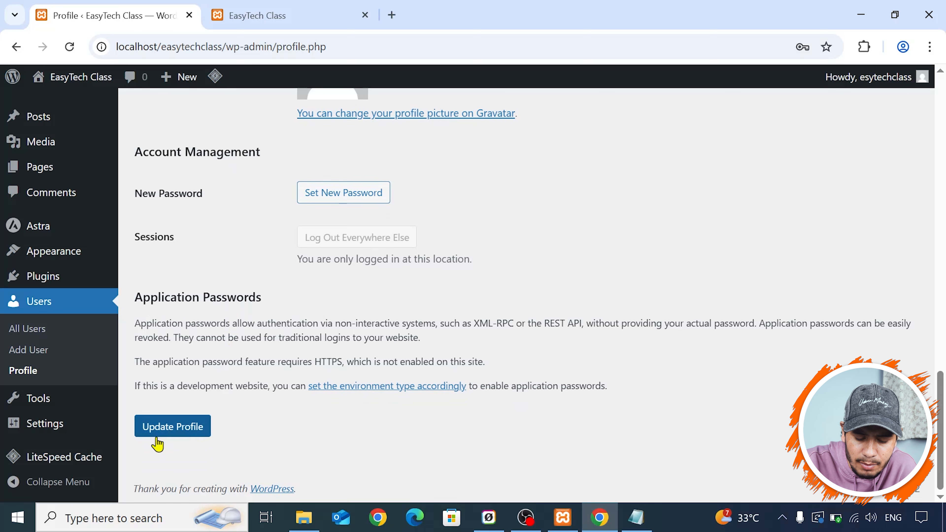
- Fill in the account's first name and last name on the profile, and check the nickname field
{"action": "scroll", "coordinate": [380, 279], "scroll_direction": "up", "scroll_amount": 20}
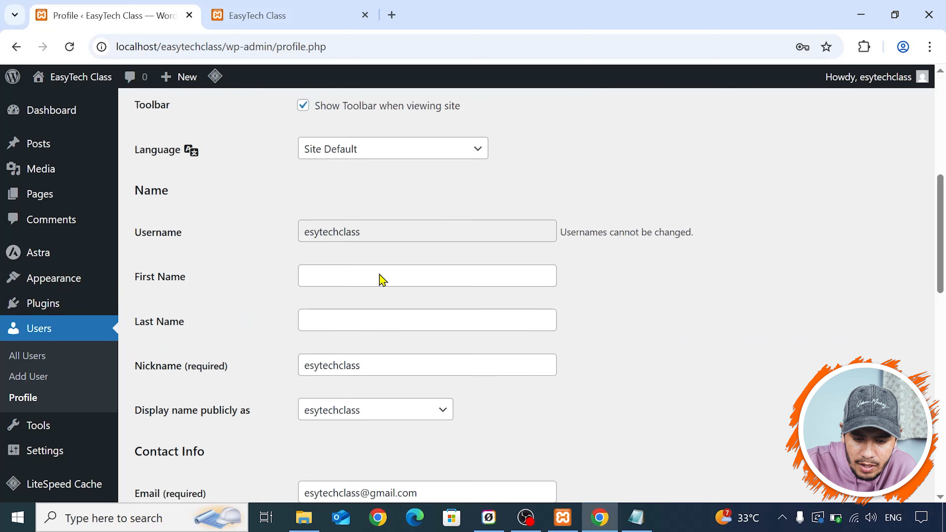
{"action": "scroll", "coordinate": [380, 278], "scroll_direction": "down", "scroll_amount": 10}
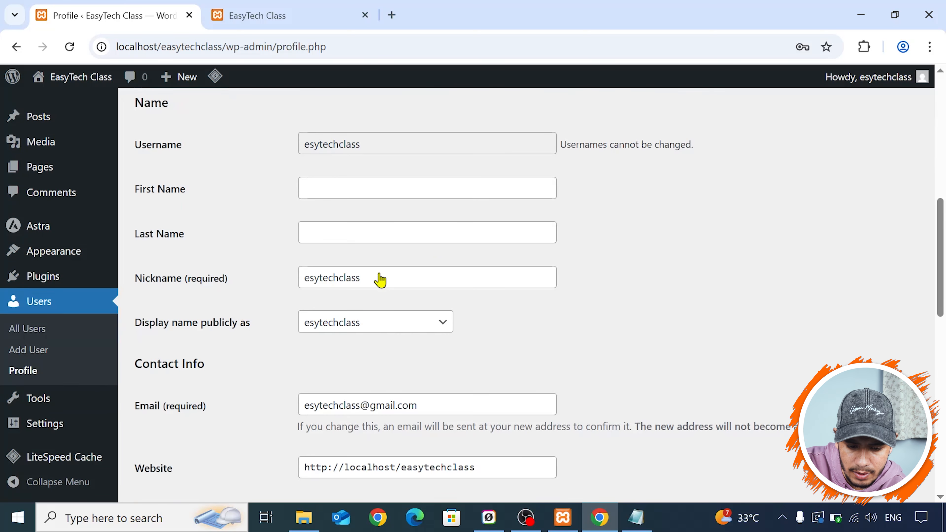
{"action": "left_click", "coordinate": [346, 187]}
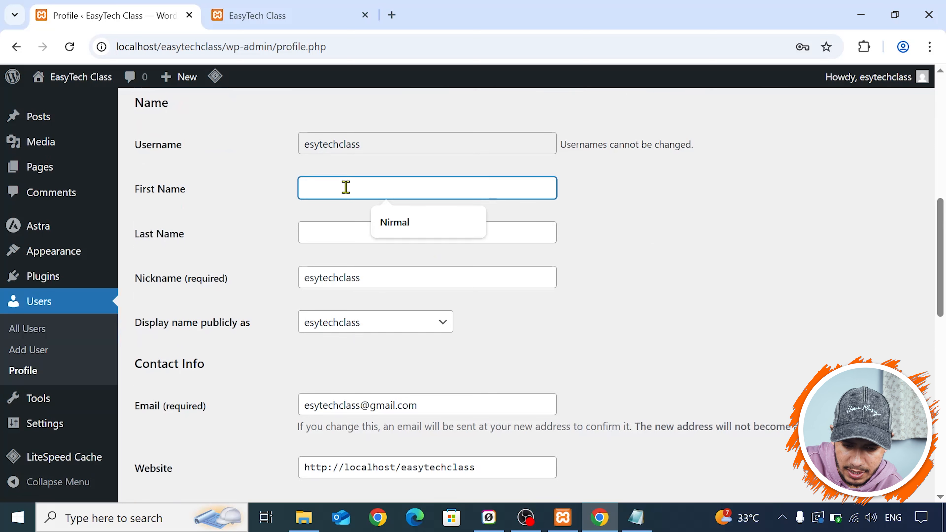
{"action": "key", "text": "Down"}
{"action": "key", "text": "Return"}
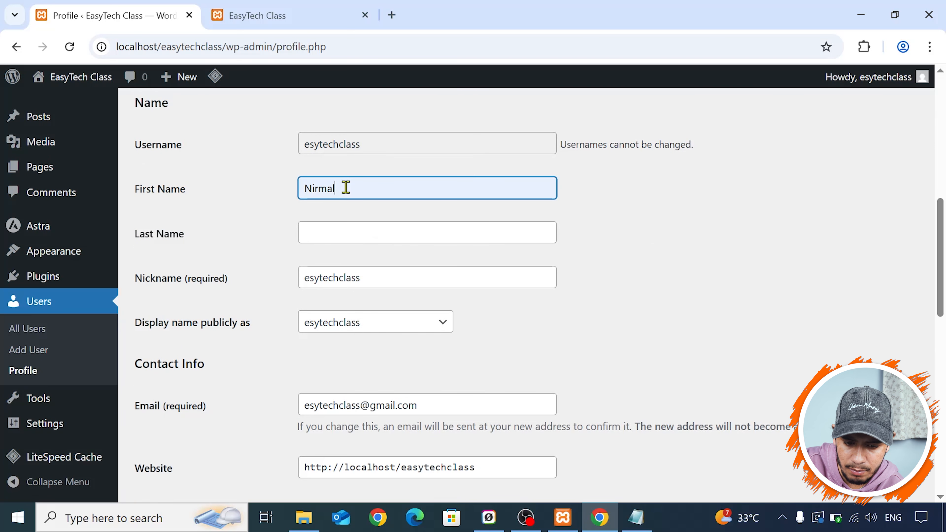
{"action": "left_click", "coordinate": [348, 239]}
{"action": "key", "text": "Down"}
{"action": "key", "text": "Return"}
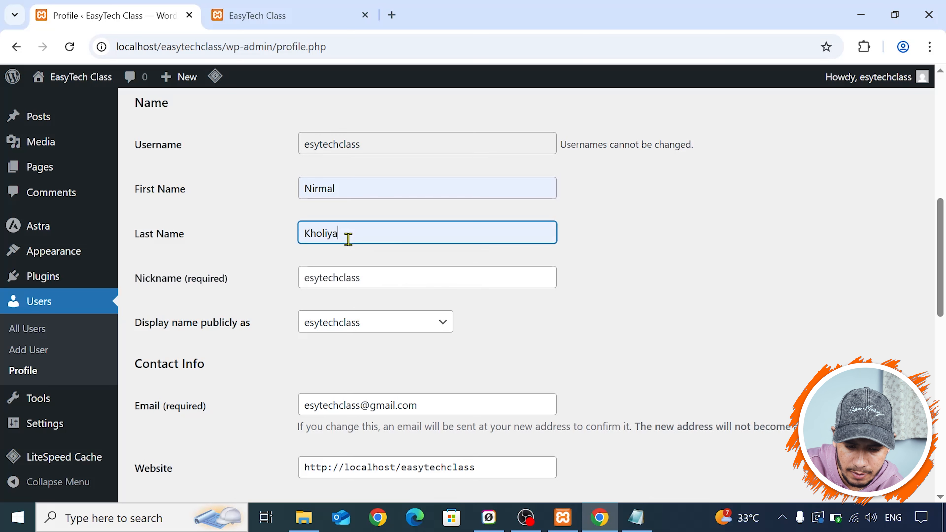
{"action": "left_click", "coordinate": [344, 272]}
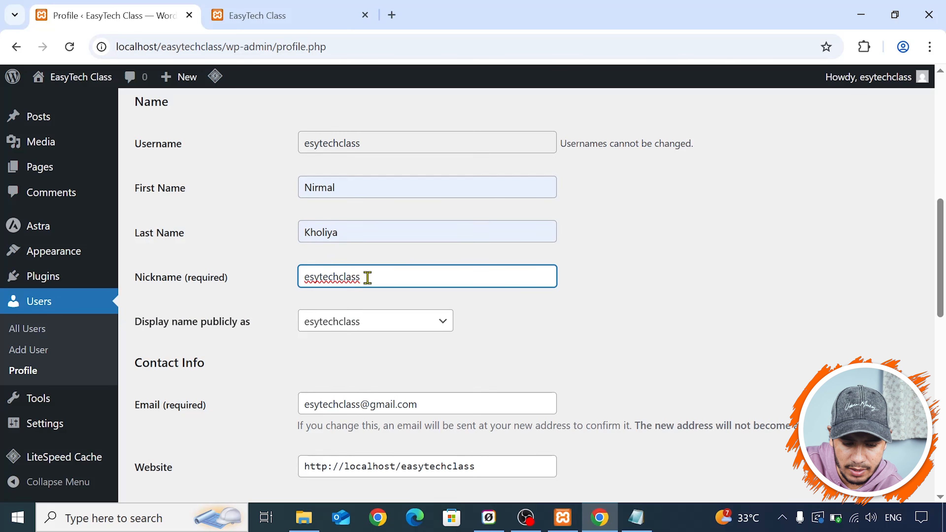
- Review the contact, biographical and account management fields, leave the biography empty, and save the profile
{"action": "scroll", "coordinate": [528, 239], "scroll_direction": "down", "scroll_amount": 2}
{"action": "scroll", "coordinate": [488, 304], "scroll_direction": "down", "scroll_amount": 4}
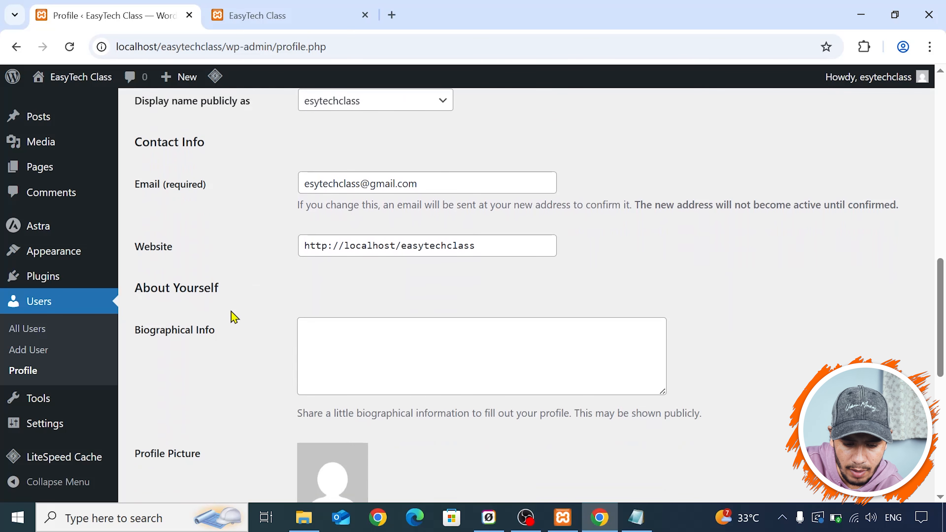
{"action": "left_click", "coordinate": [480, 349]}
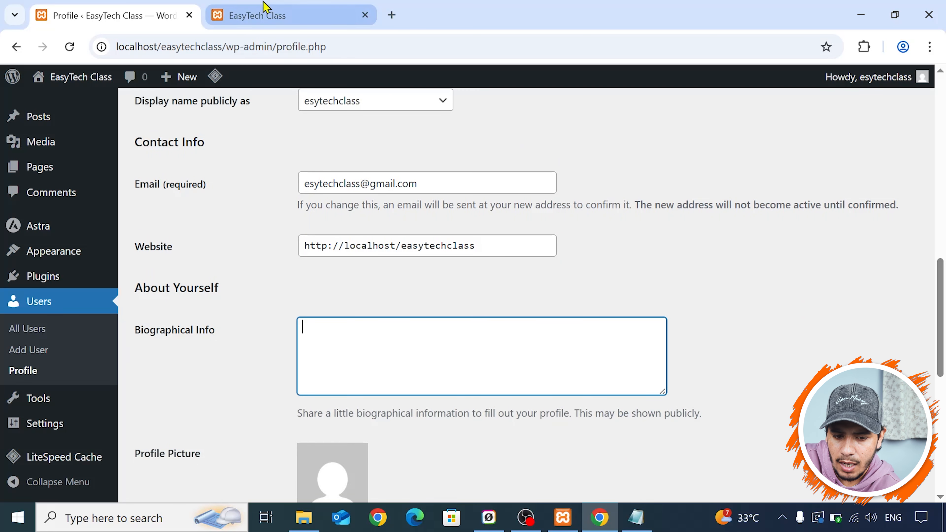
{"action": "left_click", "coordinate": [265, 11]}
{"action": "left_click", "coordinate": [143, 8]}
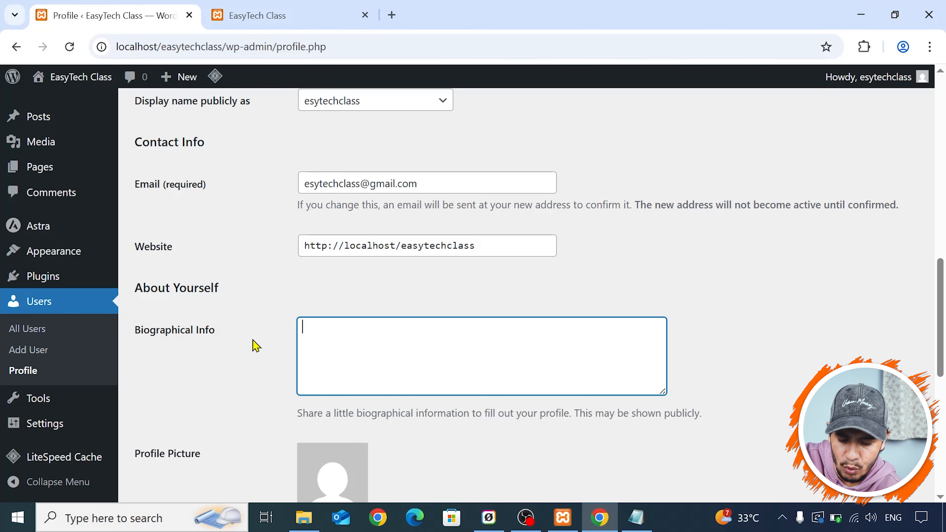
{"action": "scroll", "coordinate": [255, 346], "scroll_direction": "down", "scroll_amount": 2}
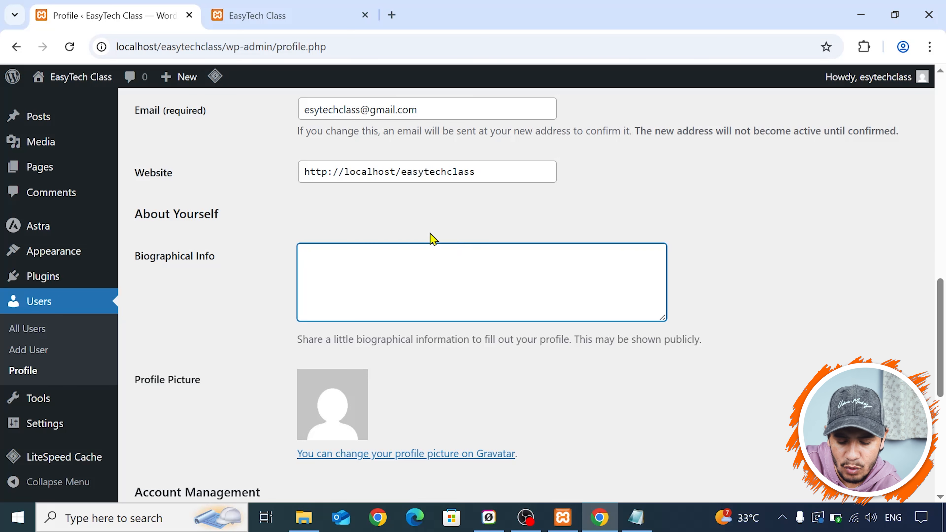
{"action": "scroll", "coordinate": [397, 249], "scroll_direction": "down", "scroll_amount": 3}
{"action": "scroll", "coordinate": [398, 249], "scroll_direction": "down", "scroll_amount": 4}
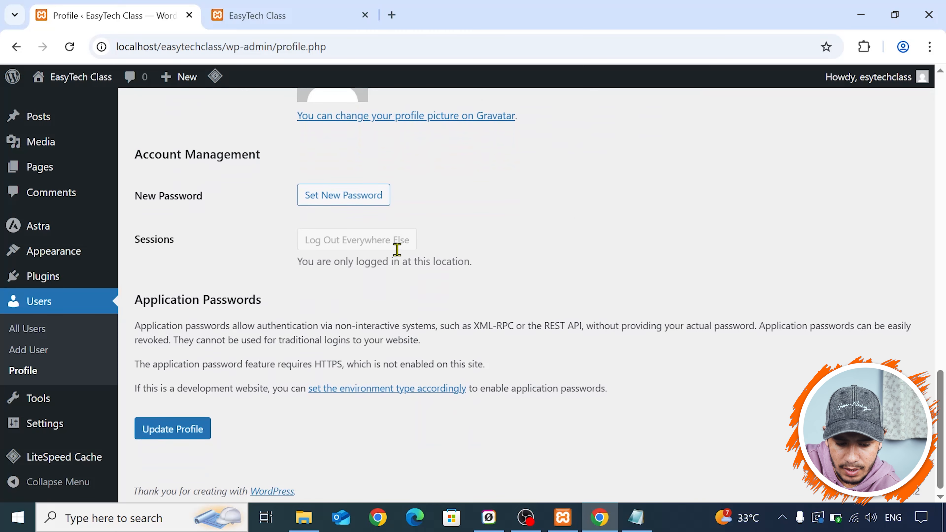
{"action": "left_click", "coordinate": [166, 429]}
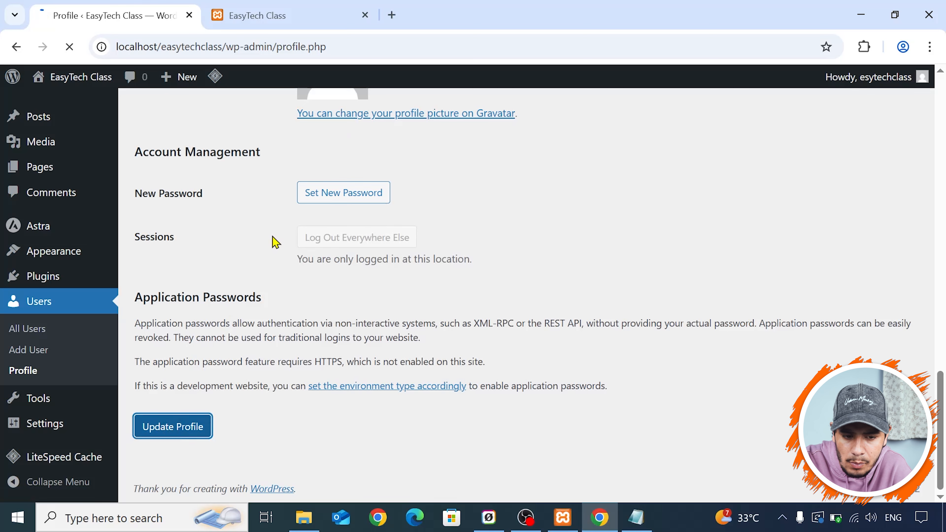
- Look over the saved profile and the available tools, and open the site's general settings
{"action": "scroll", "coordinate": [260, 250], "scroll_direction": "down", "scroll_amount": 4}
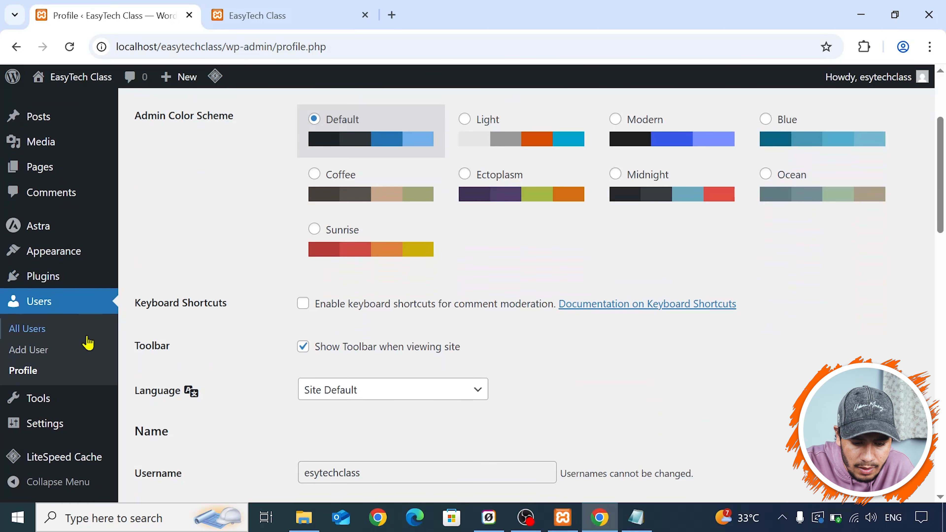
{"action": "mouse_move", "coordinate": [72, 399]}
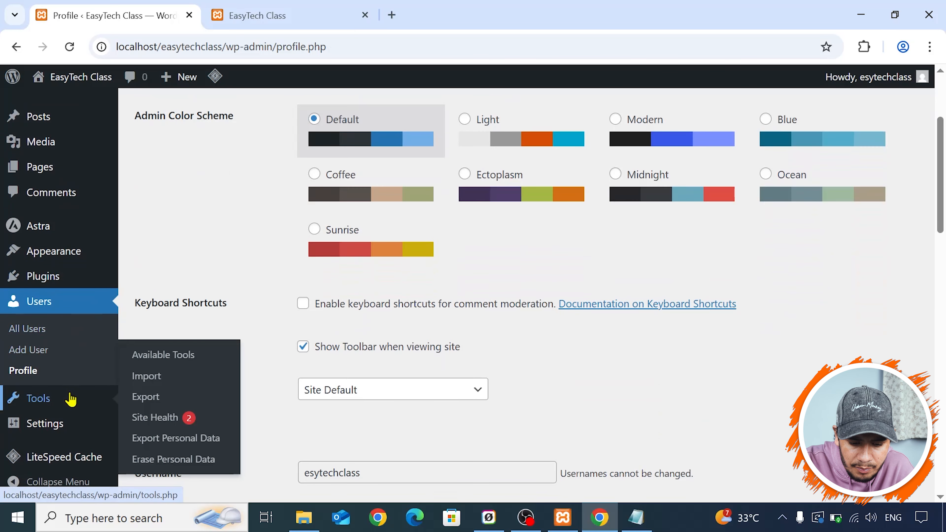
{"action": "scroll", "coordinate": [71, 399], "scroll_direction": "down", "scroll_amount": 2}
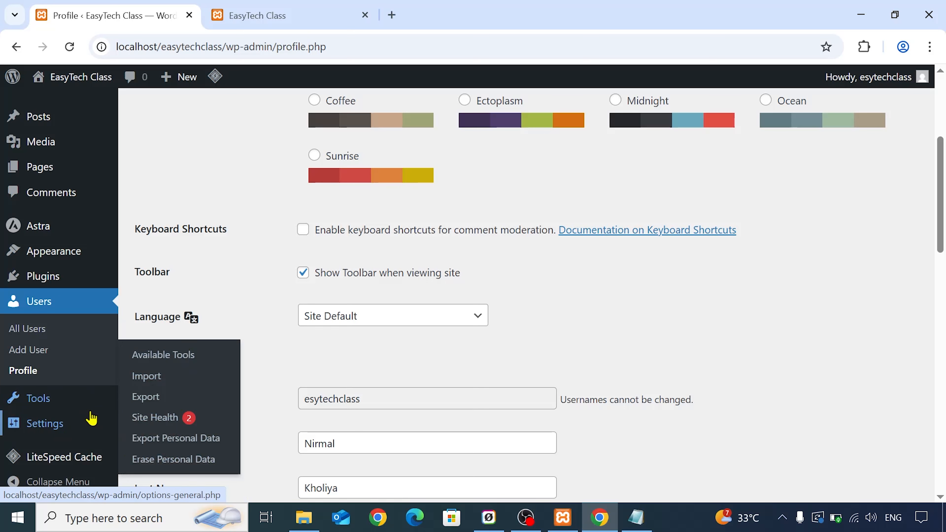
{"action": "left_click", "coordinate": [78, 430]}
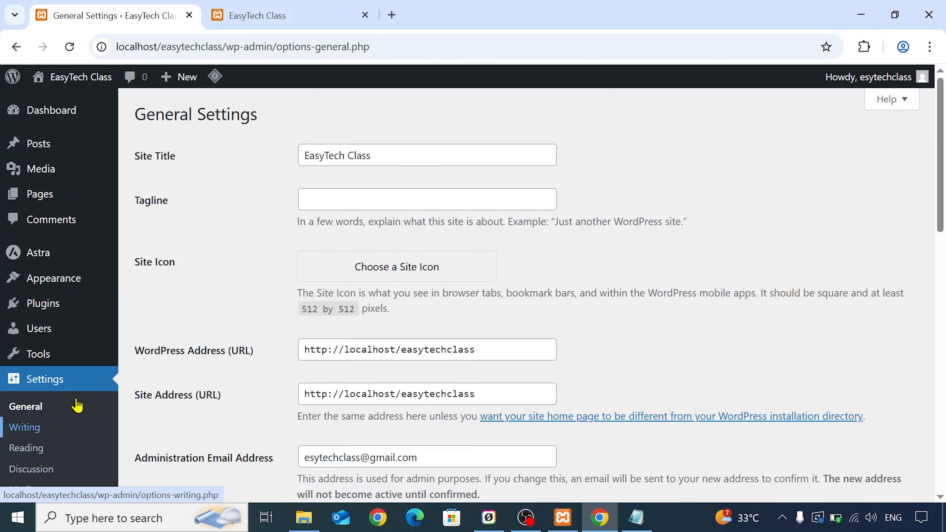
- Compare the site title setting with the title on the live site, and inspect the tagline field
{"action": "left_click", "coordinate": [406, 153]}
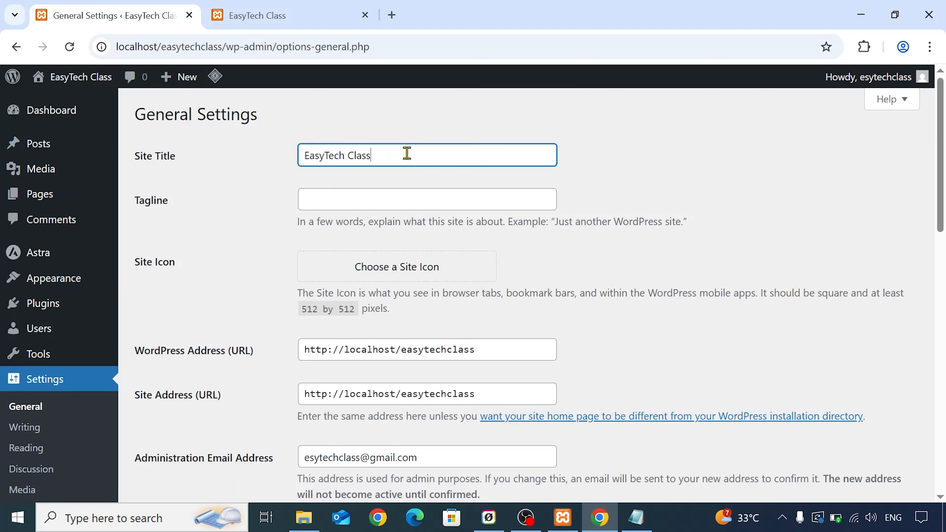
{"action": "left_click", "coordinate": [269, 8]}
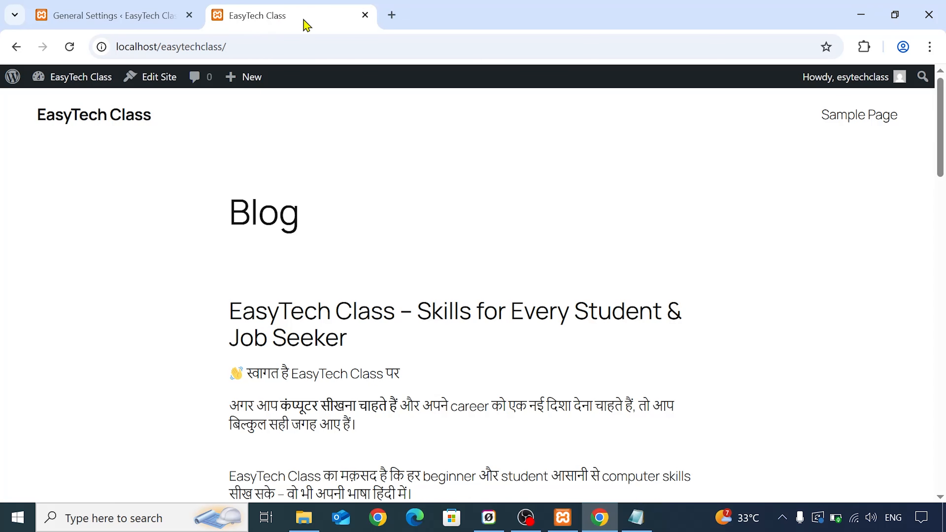
{"action": "left_click", "coordinate": [152, 9]}
{"action": "left_click", "coordinate": [311, 192]}
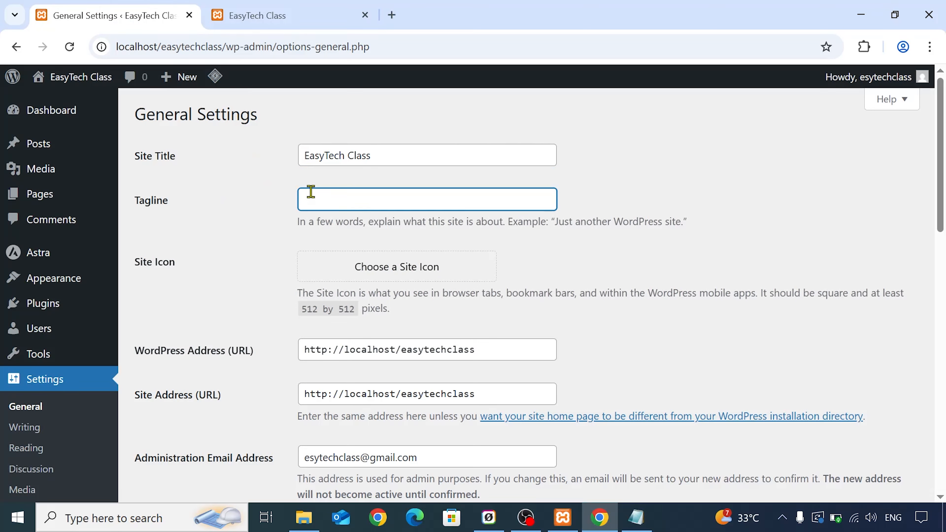
- Open wordpress.org in a new browser tab and look over its home page and logo
{"action": "left_click", "coordinate": [392, 15]}
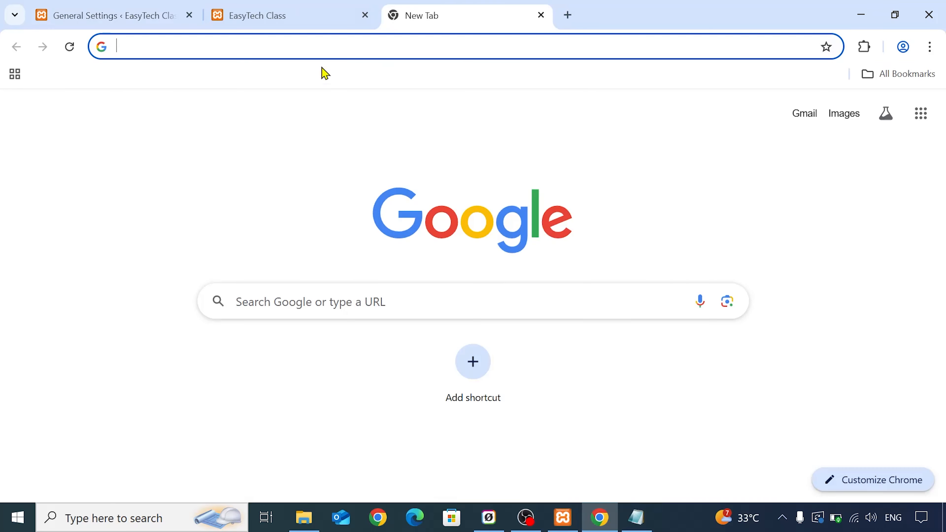
{"action": "type", "text": "wordpress.org"}
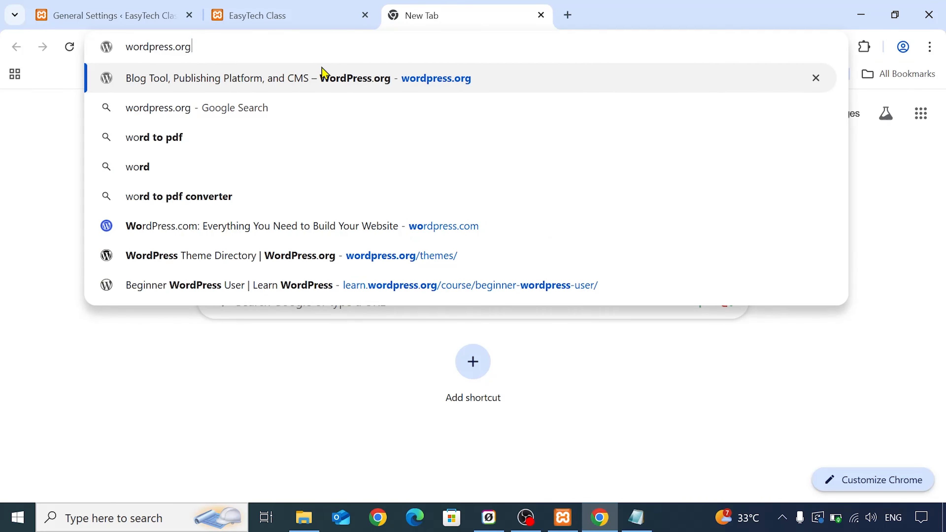
{"action": "left_click", "coordinate": [323, 74]}
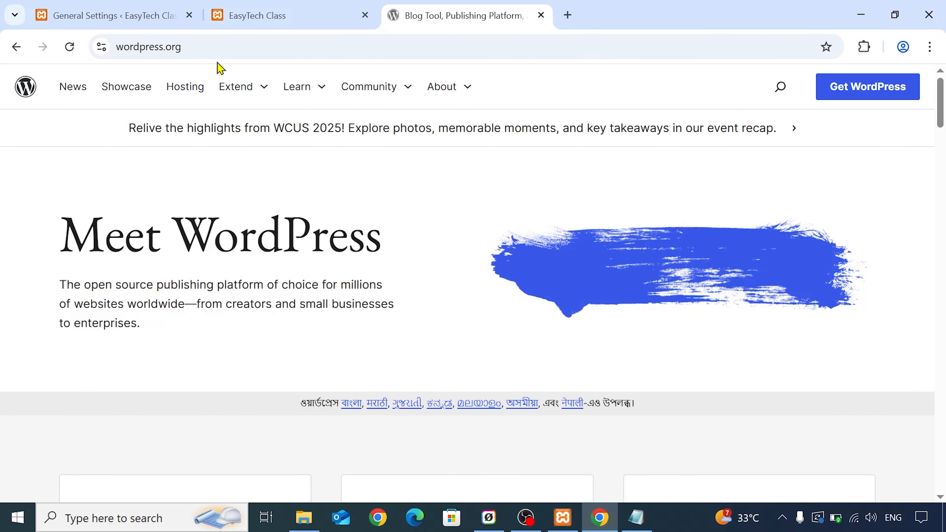
{"action": "left_click", "coordinate": [20, 91]}
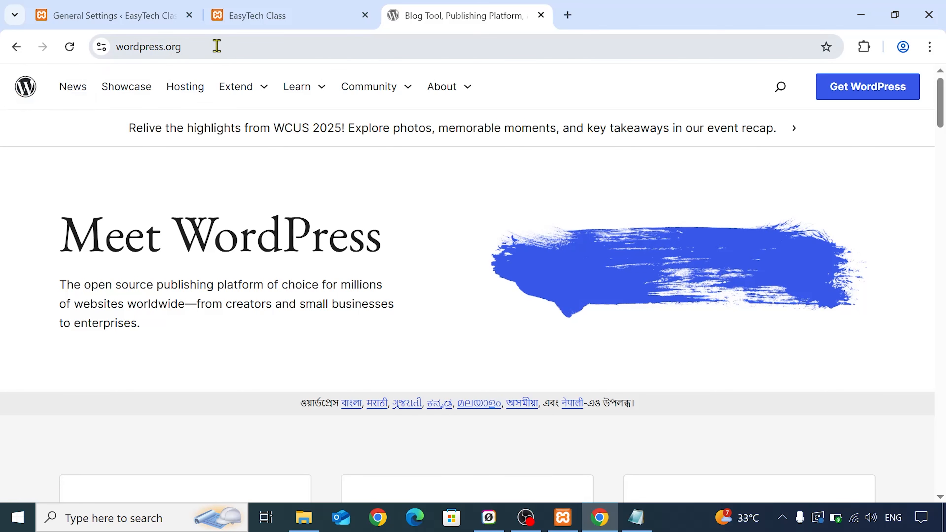
{"action": "scroll", "coordinate": [232, 173], "scroll_direction": "down", "scroll_amount": 3}
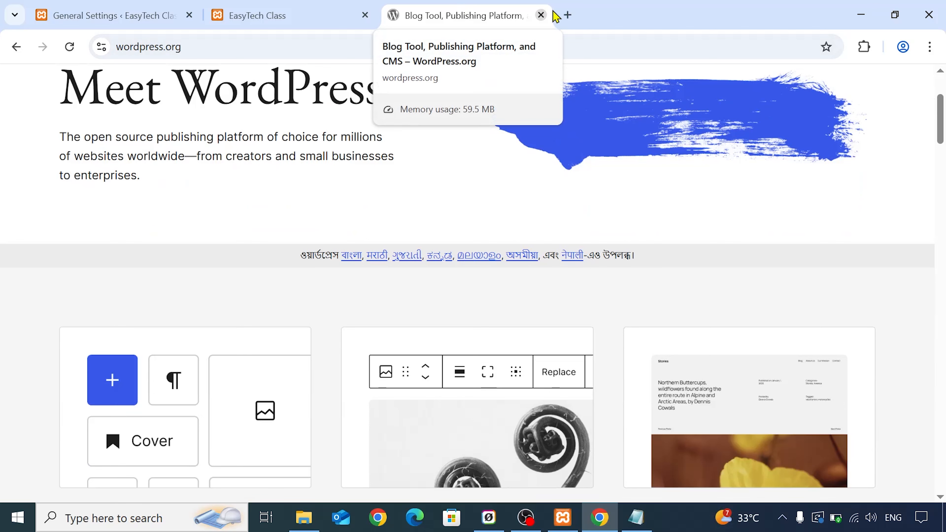
- Search Google for "wordpress" in a new browser tab, look over the results, and return to the site's general settings
{"action": "left_click", "coordinate": [567, 15]}
{"action": "type", "text": "wordpress.org"}
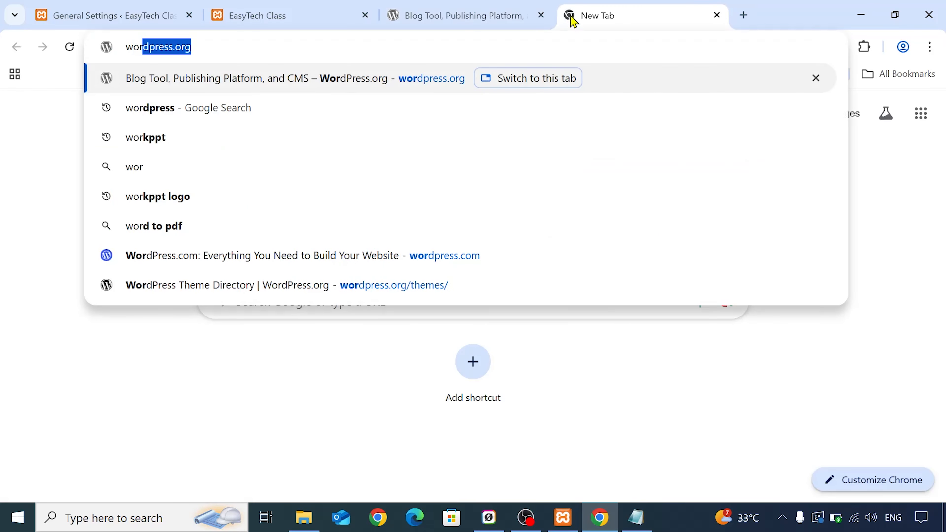
{"action": "key", "text": "End"}
{"action": "key", "text": "BackSpace"}
{"action": "key", "text": "BackSpace"}
{"action": "key", "text": "BackSpace"}
{"action": "key", "text": "BackSpace"}
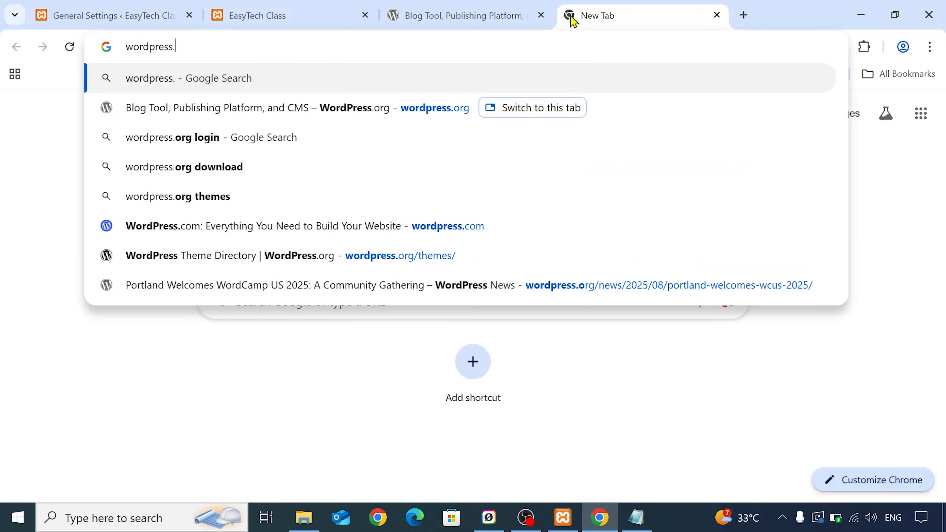
{"action": "key", "text": "Return"}
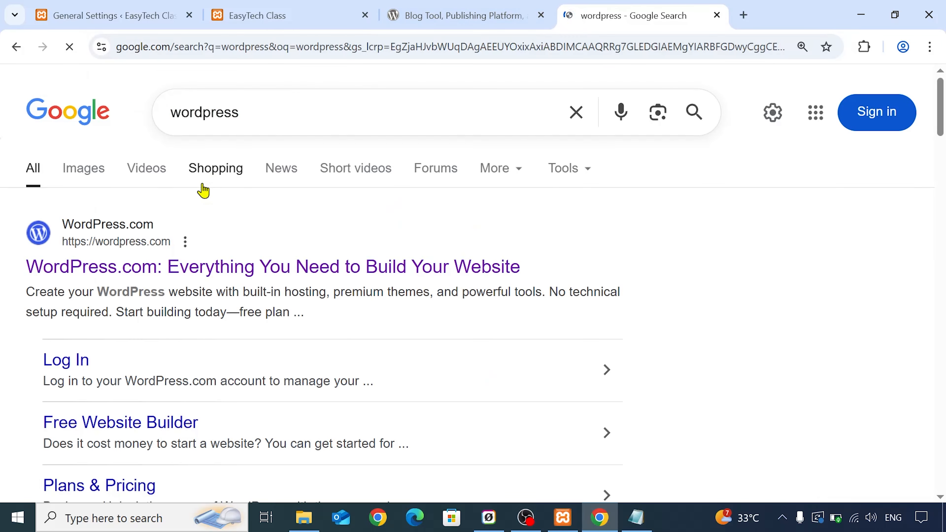
{"action": "scroll", "coordinate": [203, 184], "scroll_direction": "down", "scroll_amount": 3}
{"action": "scroll", "coordinate": [202, 184], "scroll_direction": "up", "scroll_amount": 3}
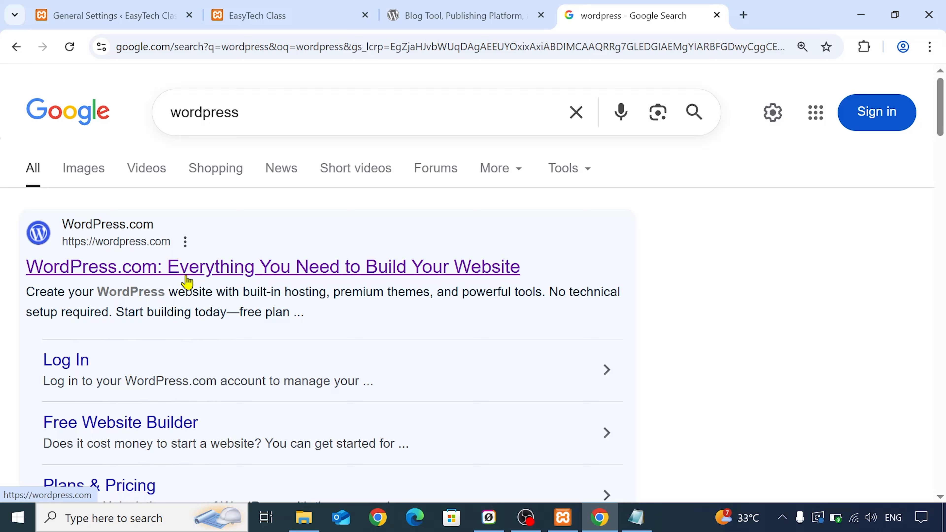
{"action": "left_click", "coordinate": [283, 14]}
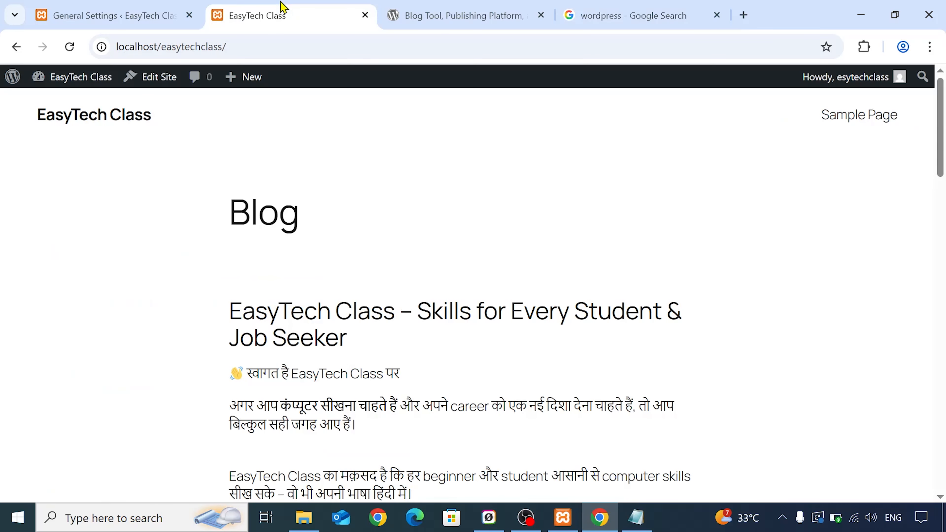
{"action": "left_click", "coordinate": [169, 8]}
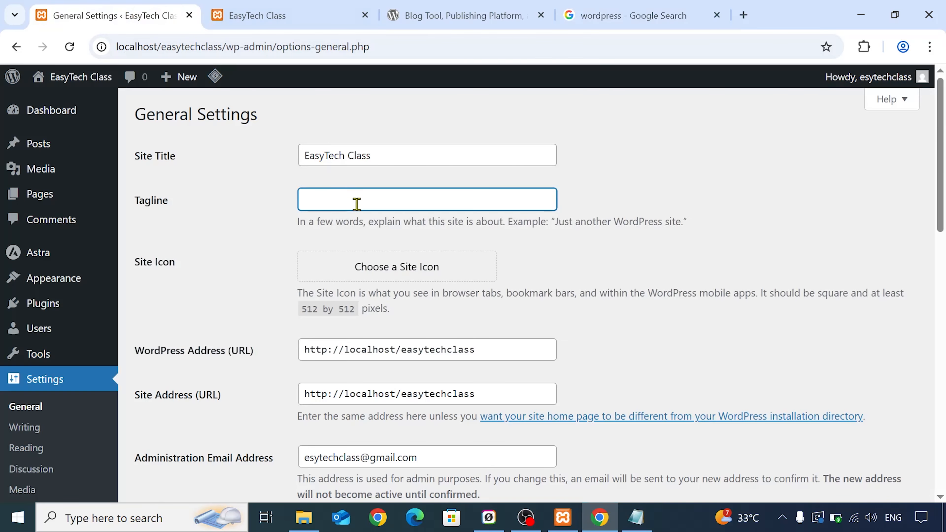
- Copy the slogan "सीखो आसान भाषा में, बढ़ाओ अपना career!" from the welcome post notes in Notepad into the site's tagline
{"action": "left_click", "coordinate": [416, 149]}
{"action": "left_click", "coordinate": [382, 198]}
{"action": "left_click", "coordinate": [635, 517]}
{"action": "key", "text": "ctrl+a"}
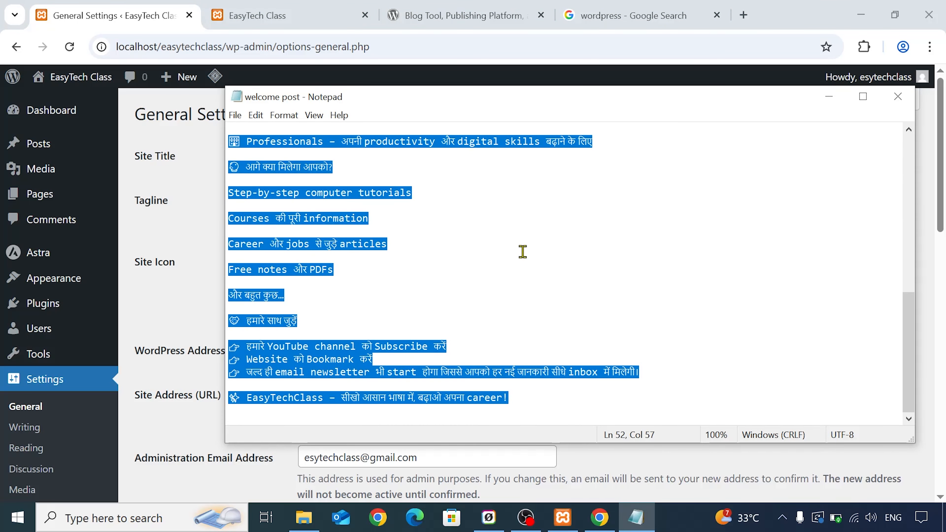
{"action": "left_click", "coordinate": [526, 395]}
{"action": "left_click_drag", "start_coordinate": [342, 397], "coordinate": [506, 391]}
{"action": "key", "text": "ctrl+c"}
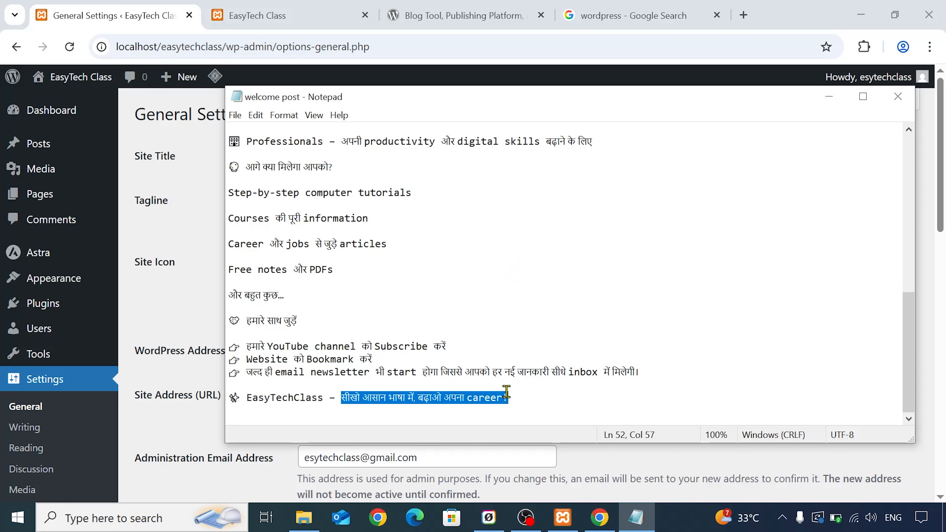
{"action": "right_click", "coordinate": [474, 398]}
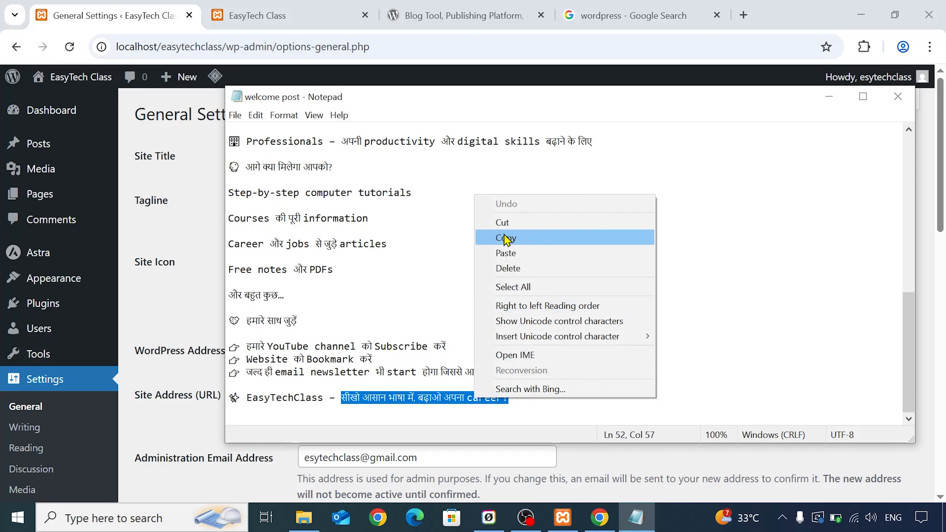
{"action": "left_click", "coordinate": [488, 238]}
{"action": "left_click", "coordinate": [217, 185]}
{"action": "left_click", "coordinate": [332, 201]}
{"action": "key", "text": "ctrl+v"}
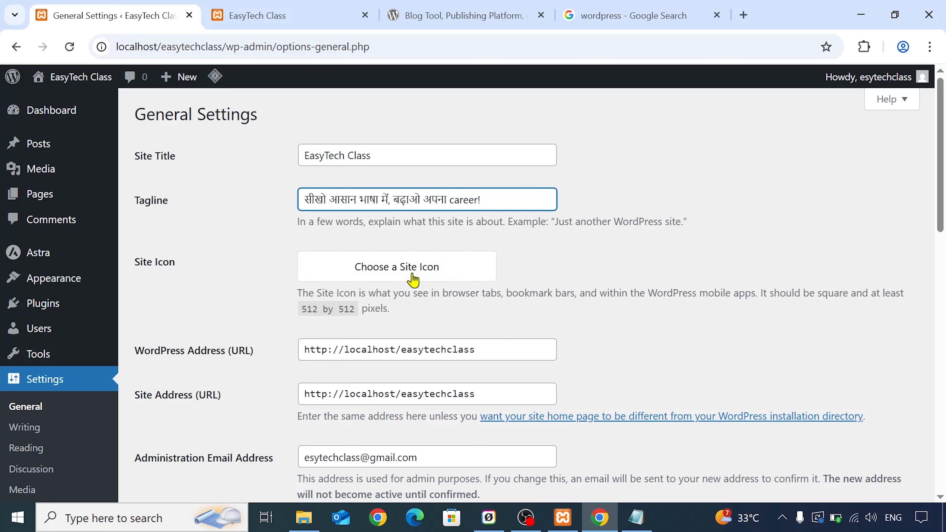
- Upload the 512 by 512 pixel EasyTech Class logo image from the computer and set it as the site icon
{"action": "left_click", "coordinate": [222, 24]}
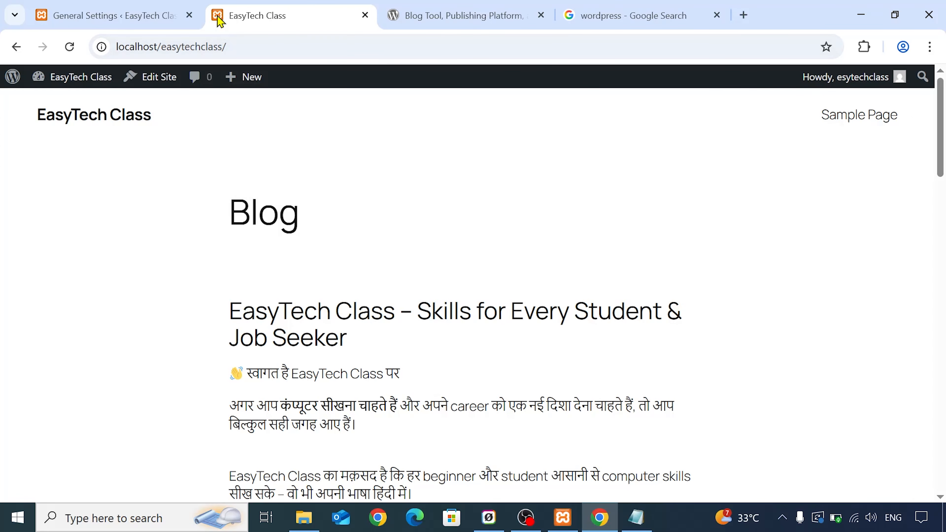
{"action": "left_click", "coordinate": [135, 12]}
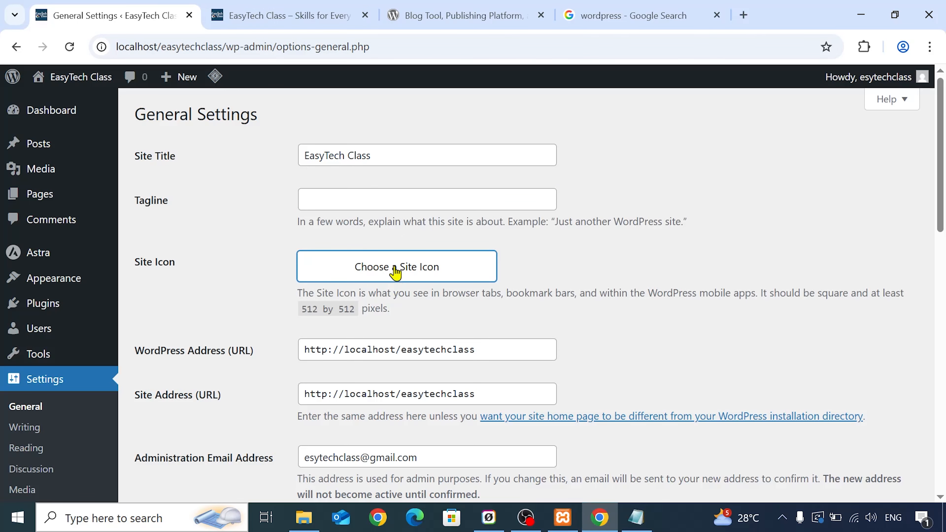
{"action": "left_click", "coordinate": [396, 272]}
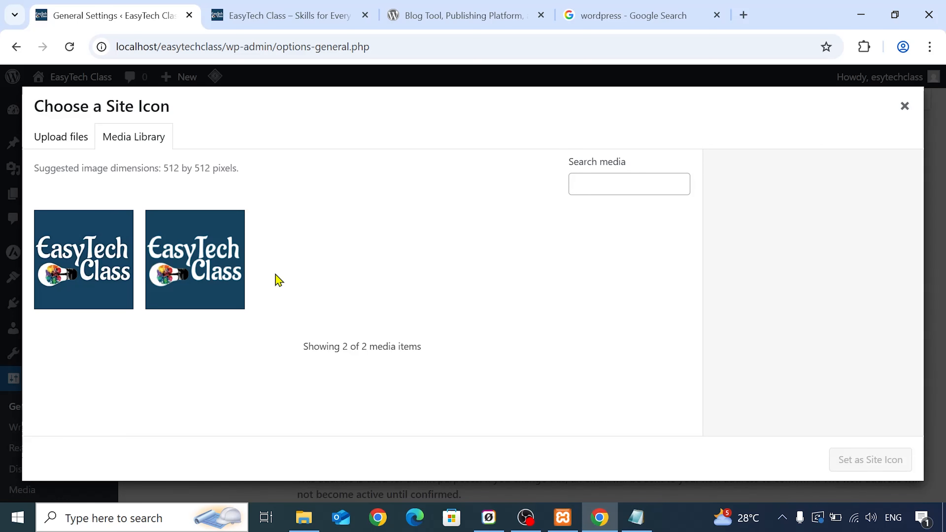
{"action": "left_click", "coordinate": [204, 241]}
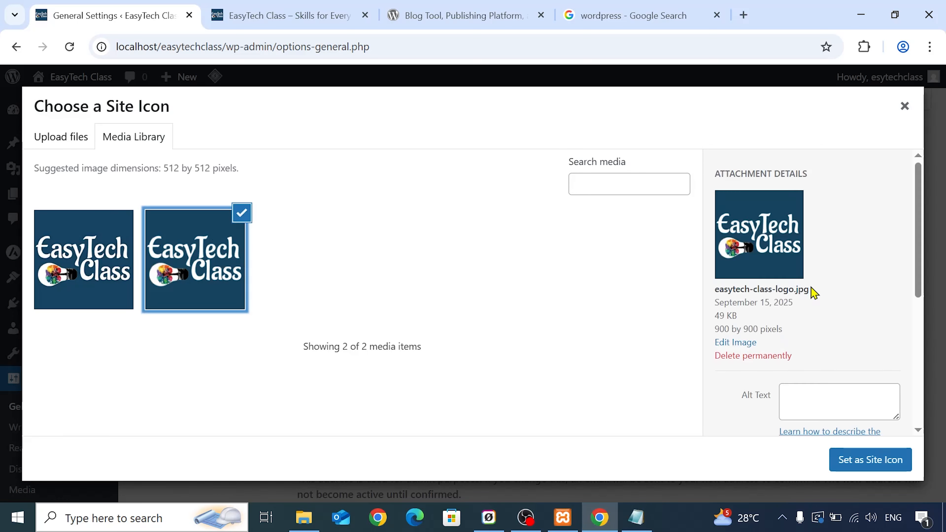
{"action": "left_click", "coordinate": [80, 140]}
{"action": "left_click", "coordinate": [470, 320]}
{"action": "left_click", "coordinate": [398, 178]}
{"action": "left_click", "coordinate": [428, 419]}
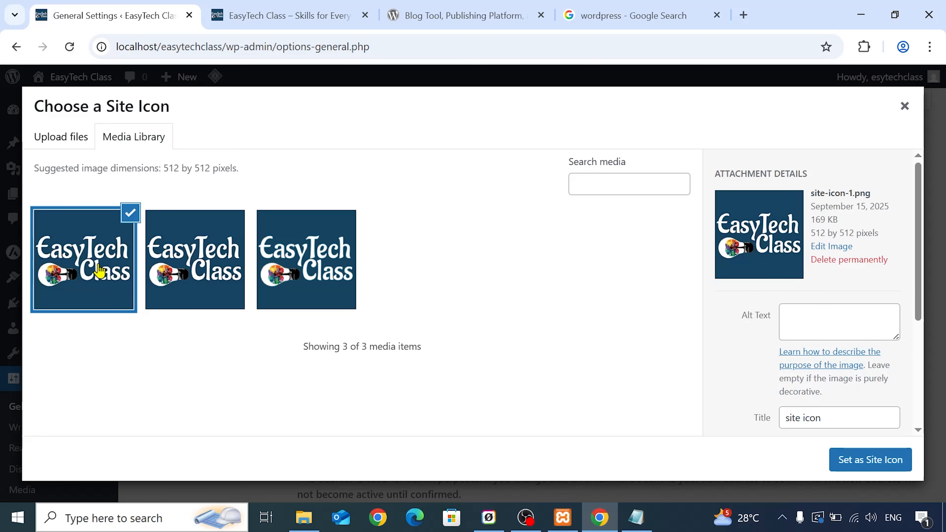
{"action": "left_click", "coordinate": [99, 270]}
{"action": "left_click", "coordinate": [98, 270]}
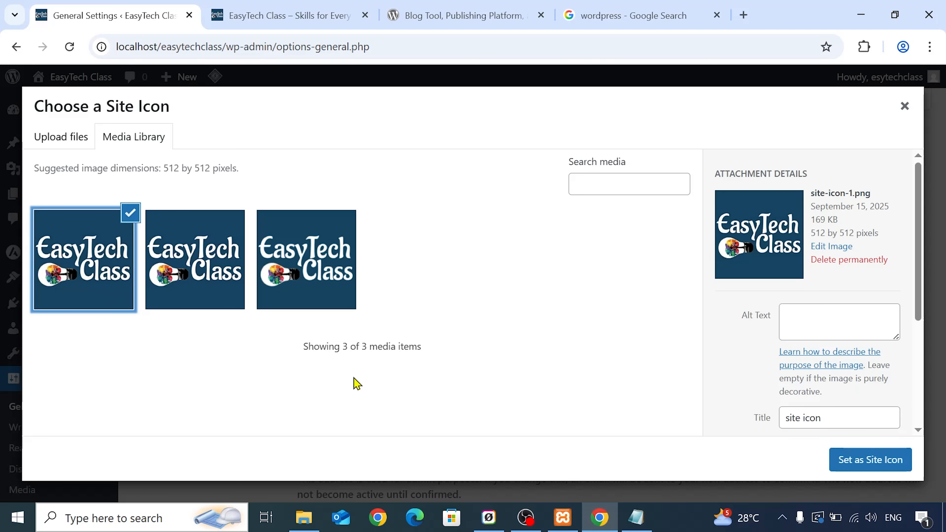
{"action": "left_click", "coordinate": [892, 471]}
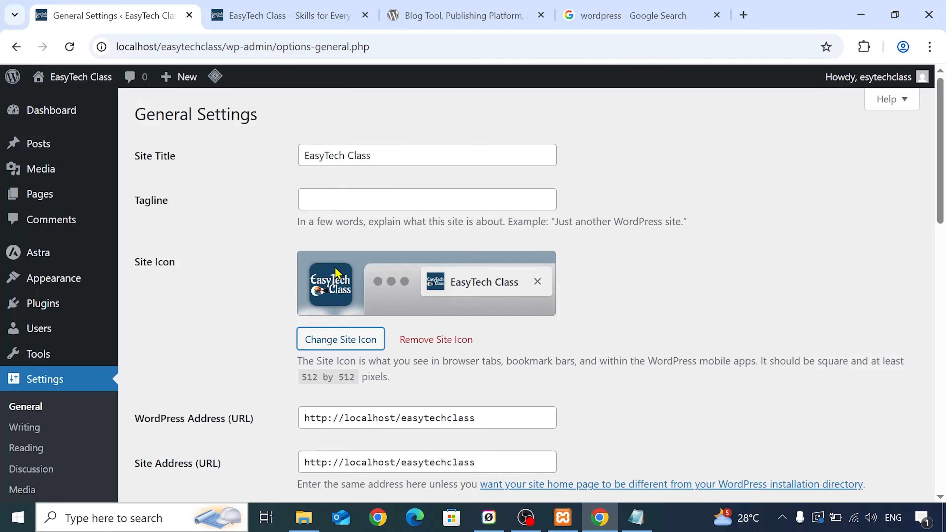
- Reload the live site's post page to check its browser tab icon, and return to the general settings
{"action": "left_click", "coordinate": [302, 23]}
{"action": "left_click", "coordinate": [66, 52]}
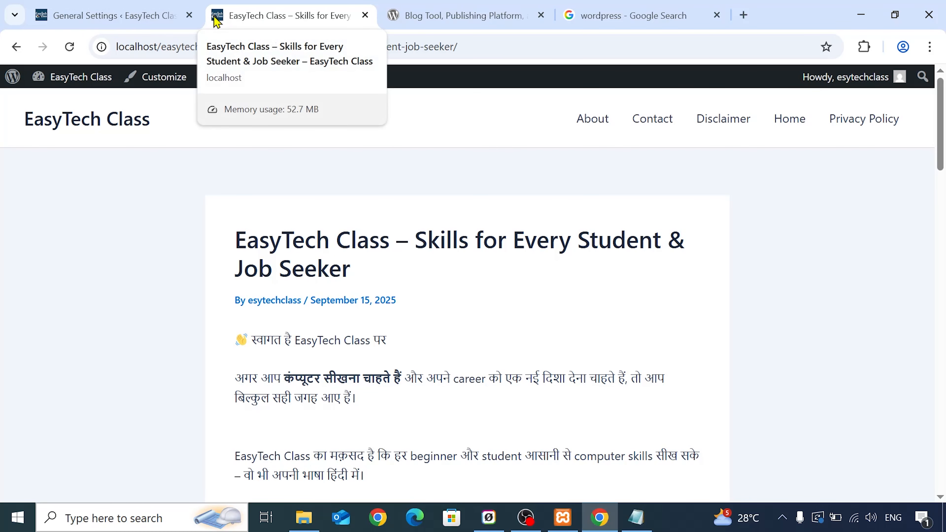
{"action": "left_click", "coordinate": [152, 15]}
- Review the address, membership, language, timezone and date settings, and save the general settings with the tagline left empty
{"action": "scroll", "coordinate": [589, 281], "scroll_direction": "down", "scroll_amount": 2}
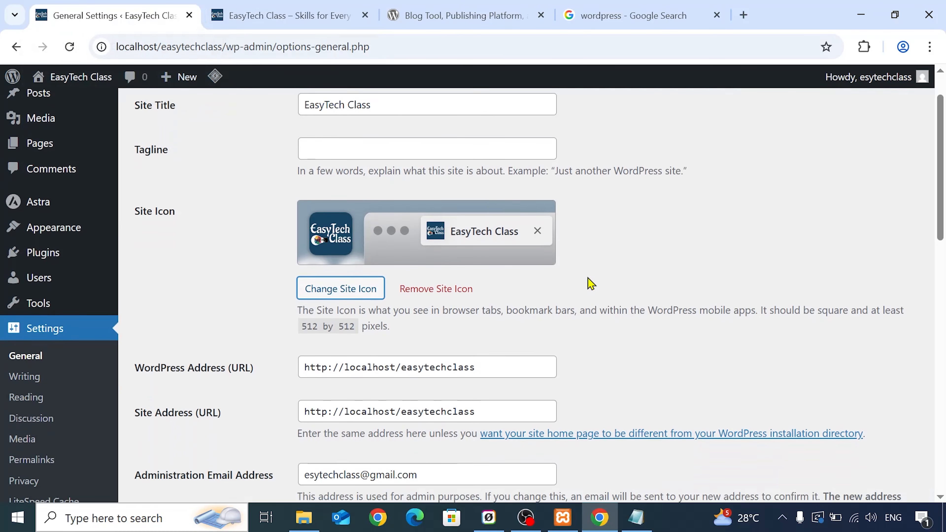
{"action": "scroll", "coordinate": [589, 281], "scroll_direction": "down", "scroll_amount": 2}
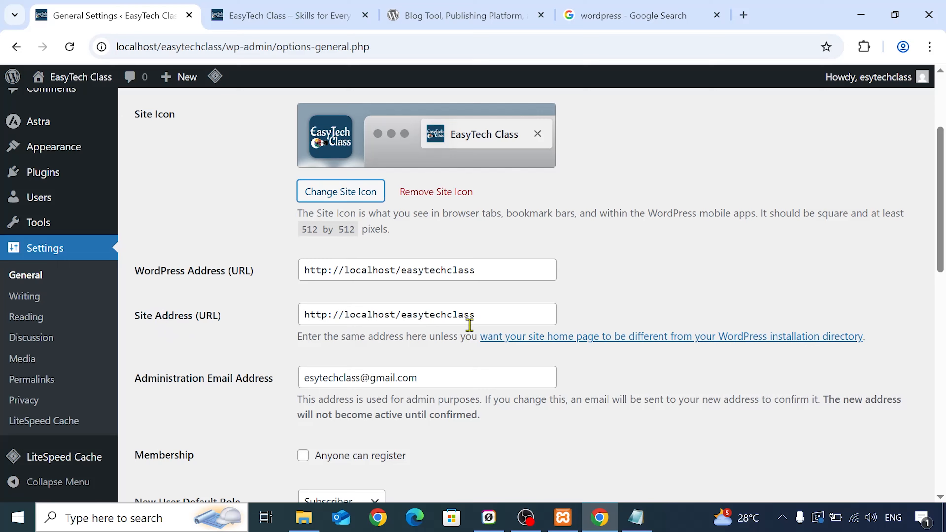
{"action": "scroll", "coordinate": [470, 325], "scroll_direction": "down", "scroll_amount": 2}
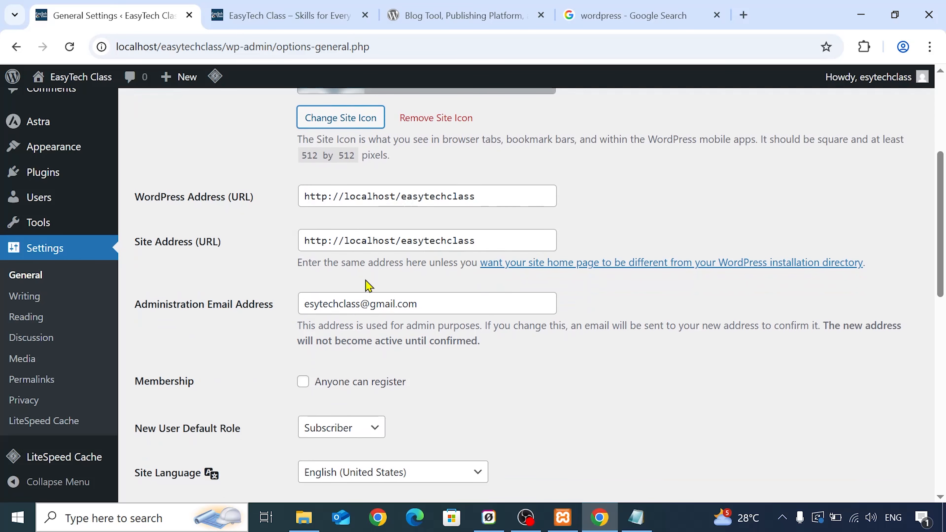
{"action": "scroll", "coordinate": [317, 295], "scroll_direction": "down", "scroll_amount": 2}
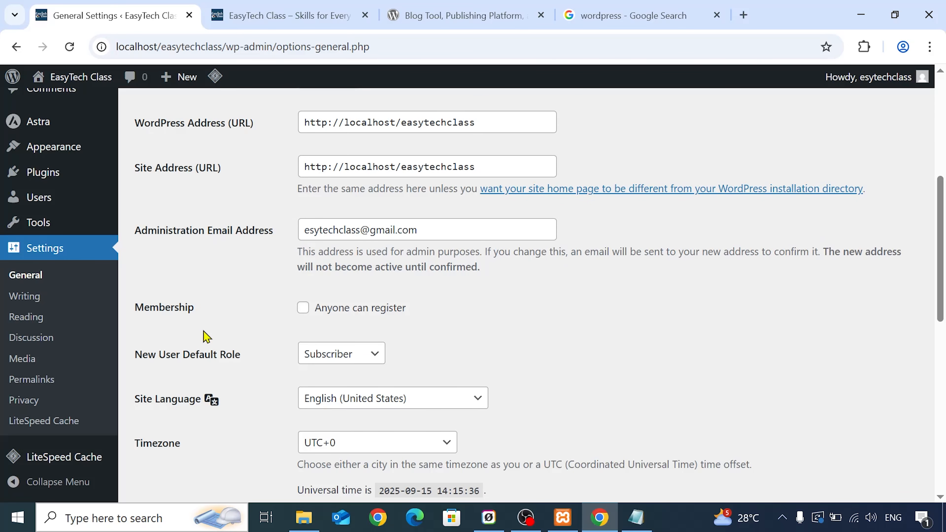
{"action": "scroll", "coordinate": [173, 320], "scroll_direction": "down", "scroll_amount": 4}
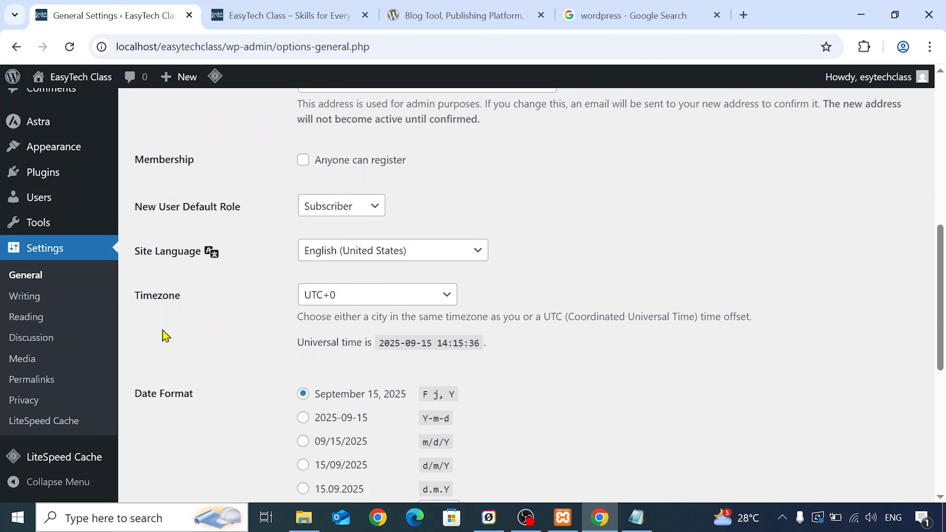
{"action": "scroll", "coordinate": [321, 306], "scroll_direction": "down", "scroll_amount": 10}
{"action": "left_click", "coordinate": [169, 432]}
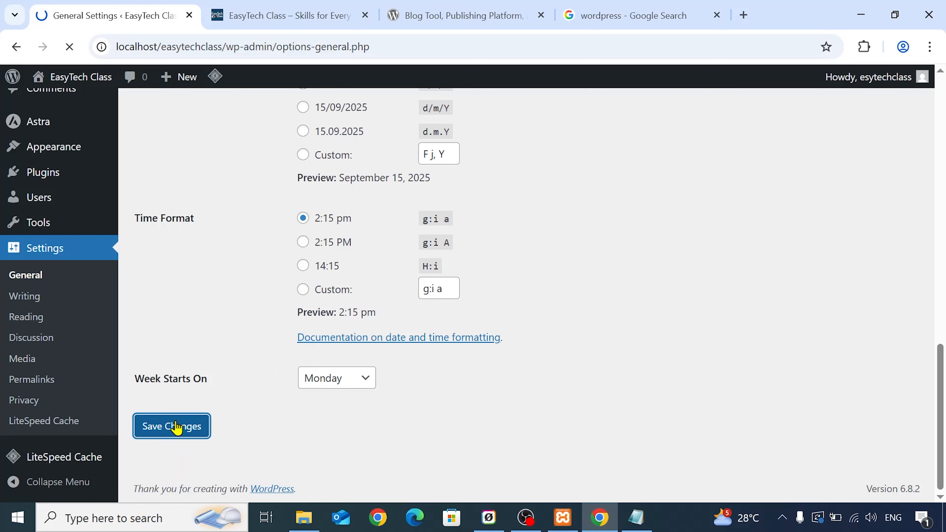
- Review the writing settings, keep Uncategorized as the default post category and Standard as the post format, and save them
{"action": "left_click", "coordinate": [32, 429]}
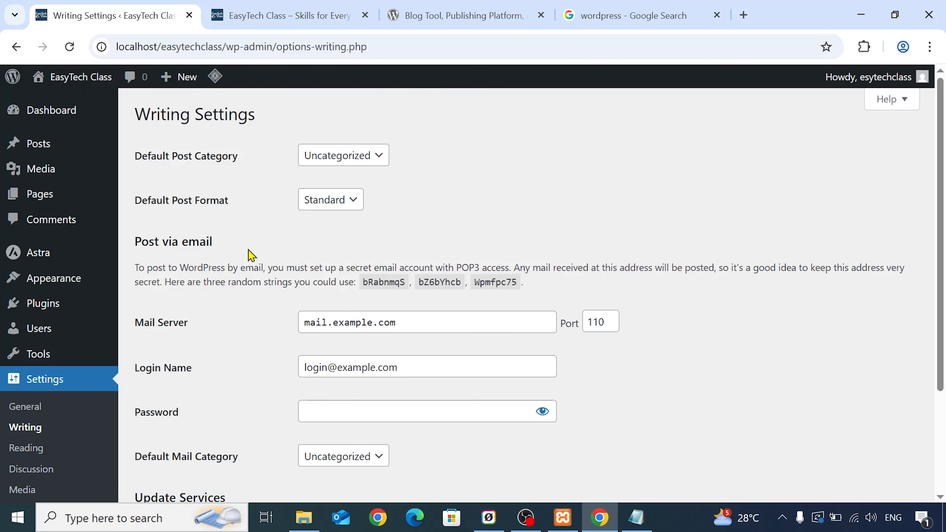
{"action": "left_click", "coordinate": [369, 156]}
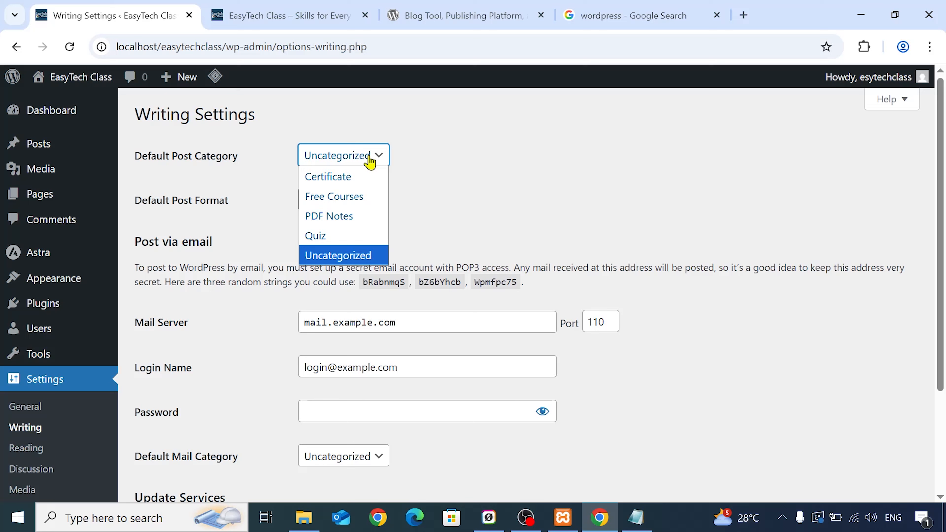
{"action": "left_click", "coordinate": [371, 163]}
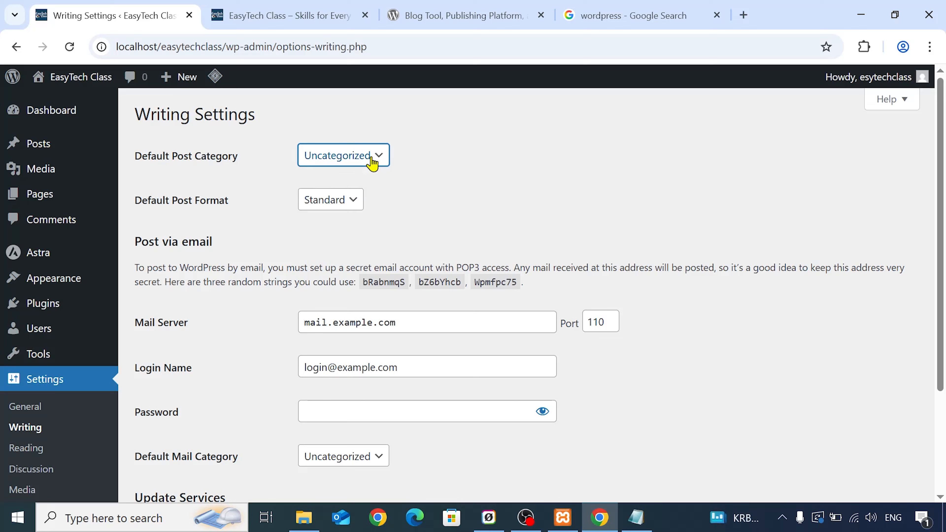
{"action": "left_click", "coordinate": [371, 163]}
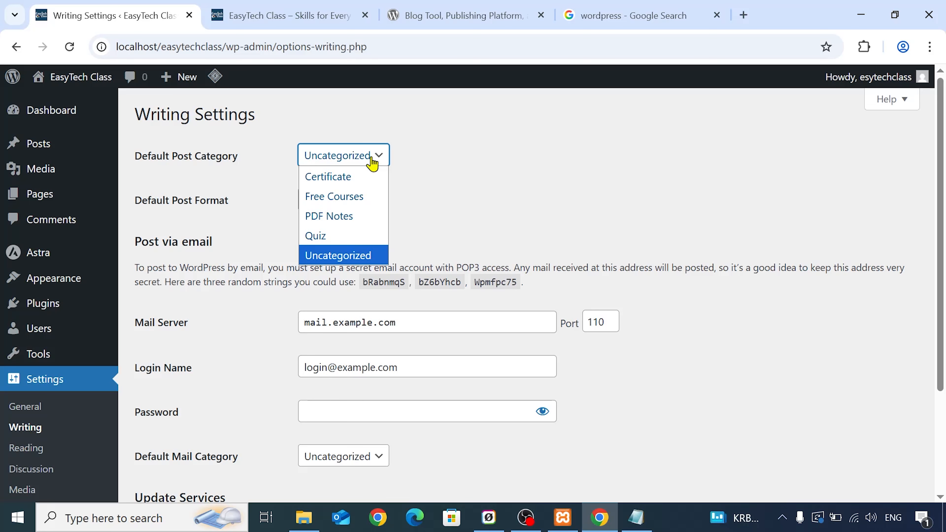
{"action": "left_click", "coordinate": [380, 153]}
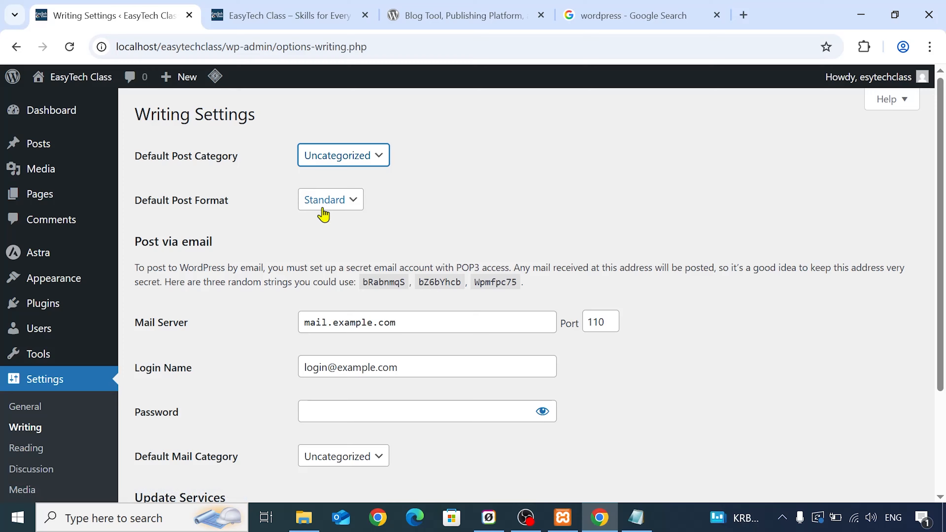
{"action": "scroll", "coordinate": [320, 209], "scroll_direction": "down", "scroll_amount": 2}
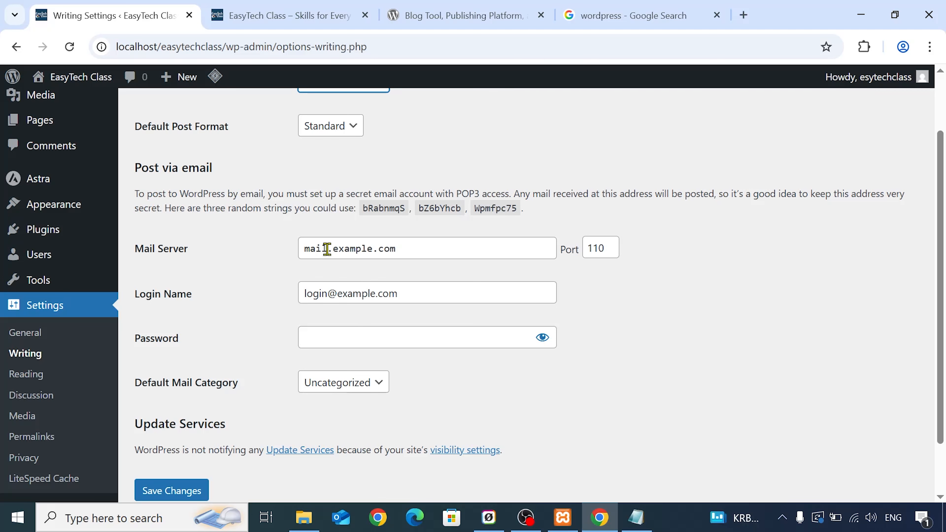
{"action": "scroll", "coordinate": [328, 240], "scroll_direction": "down", "scroll_amount": 2}
{"action": "left_click", "coordinate": [180, 433]}
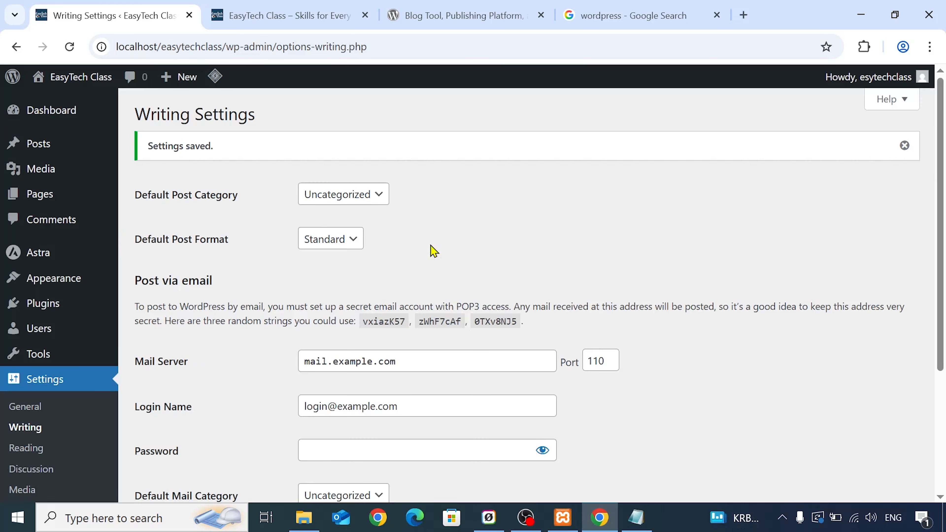
- Open the reading settings and compare the homepage display option with the live site's home page
{"action": "left_click", "coordinate": [59, 448]}
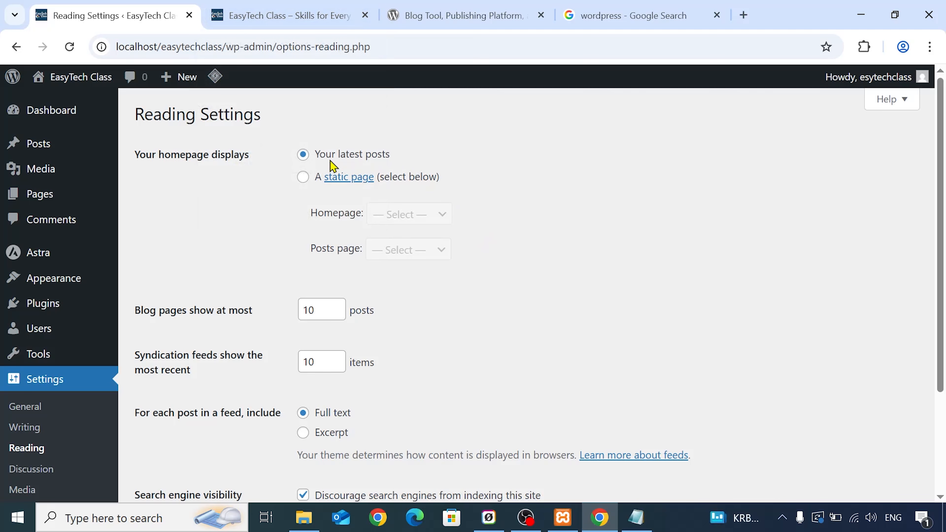
{"action": "left_click", "coordinate": [265, 7]}
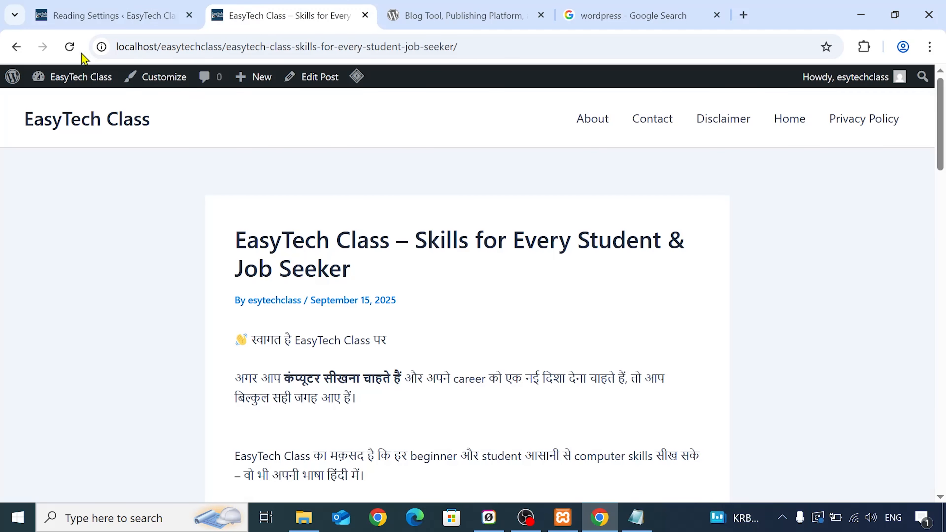
{"action": "left_click", "coordinate": [64, 124]}
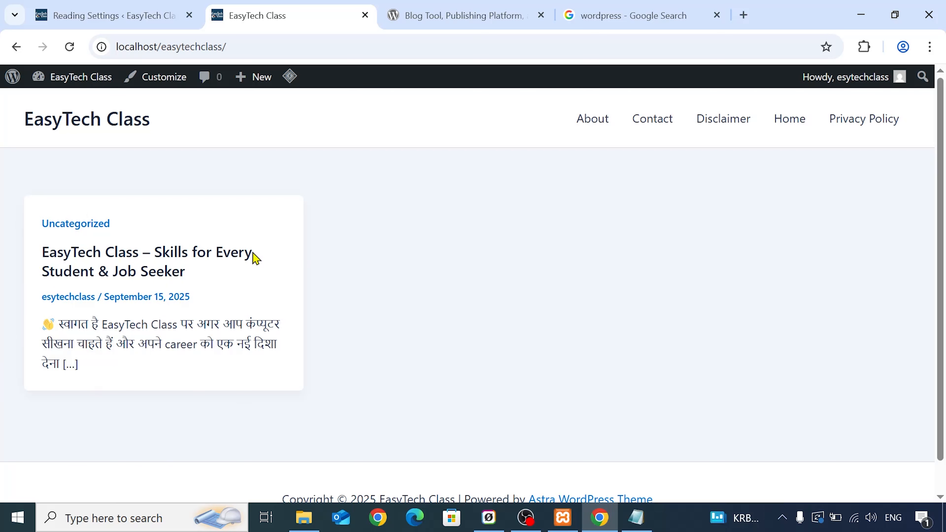
{"action": "left_click", "coordinate": [110, 8]}
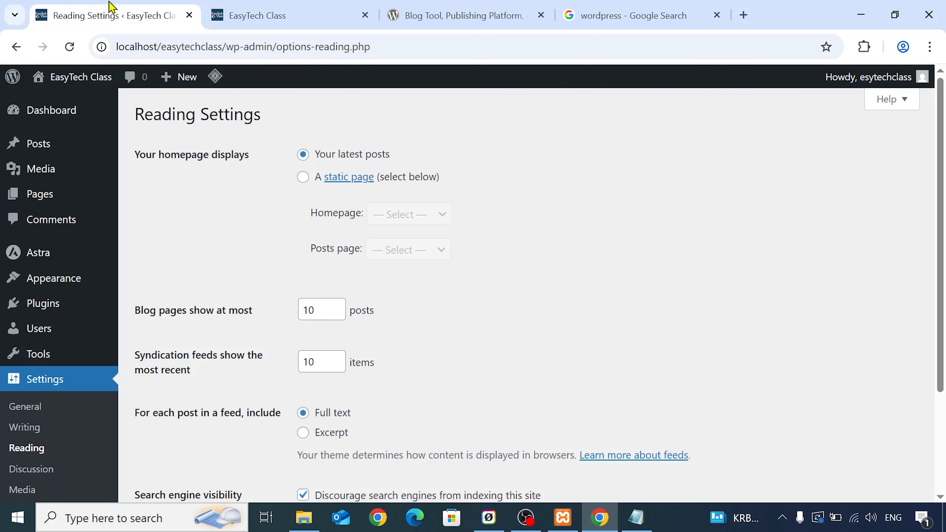
- Compare the live site's home page with the wordpress.org home page, and return to the reading settings
{"action": "left_click", "coordinate": [267, 8]}
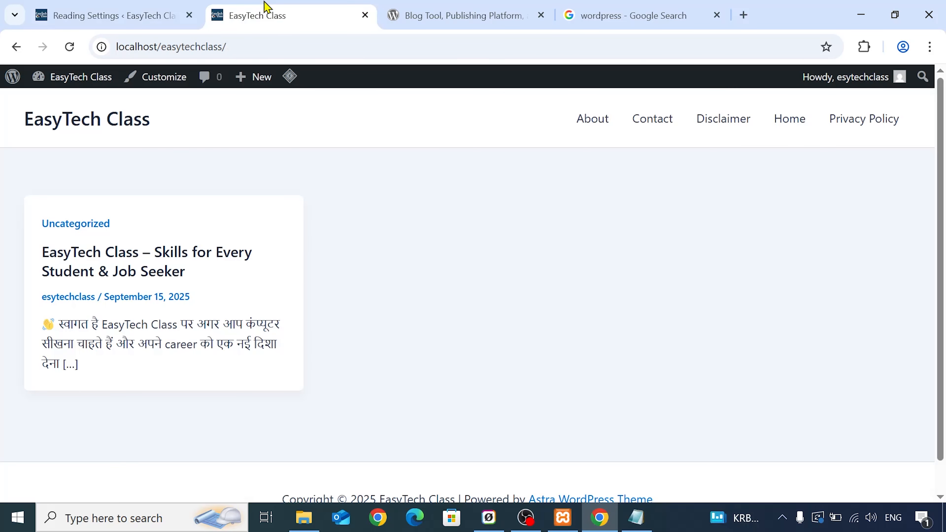
{"action": "left_click", "coordinate": [449, 8]}
{"action": "scroll", "coordinate": [498, 391], "scroll_direction": "up", "scroll_amount": 10}
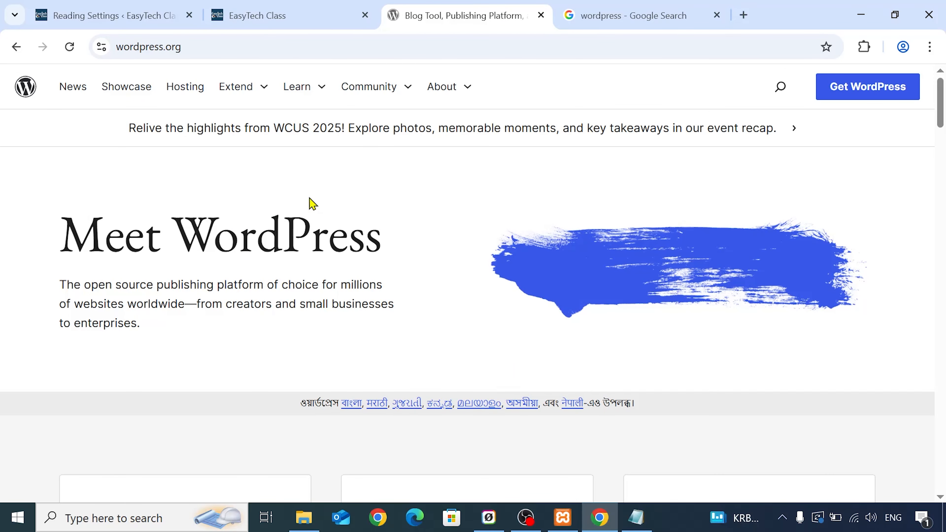
{"action": "scroll", "coordinate": [324, 261], "scroll_direction": "down", "scroll_amount": 10}
{"action": "scroll", "coordinate": [819, 238], "scroll_direction": "down", "scroll_amount": 10}
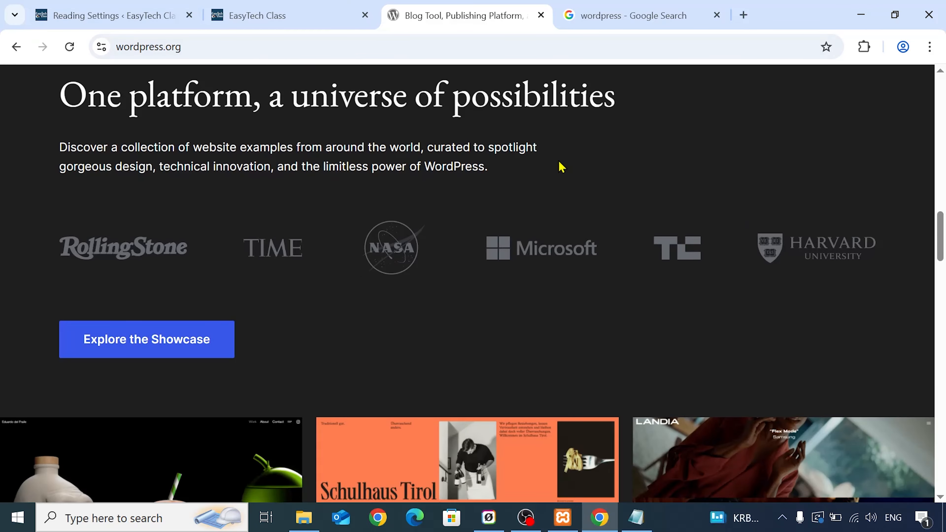
{"action": "scroll", "coordinate": [391, 89], "scroll_direction": "up", "scroll_amount": 10}
{"action": "left_click", "coordinate": [224, 9]}
{"action": "left_click", "coordinate": [153, 6]}
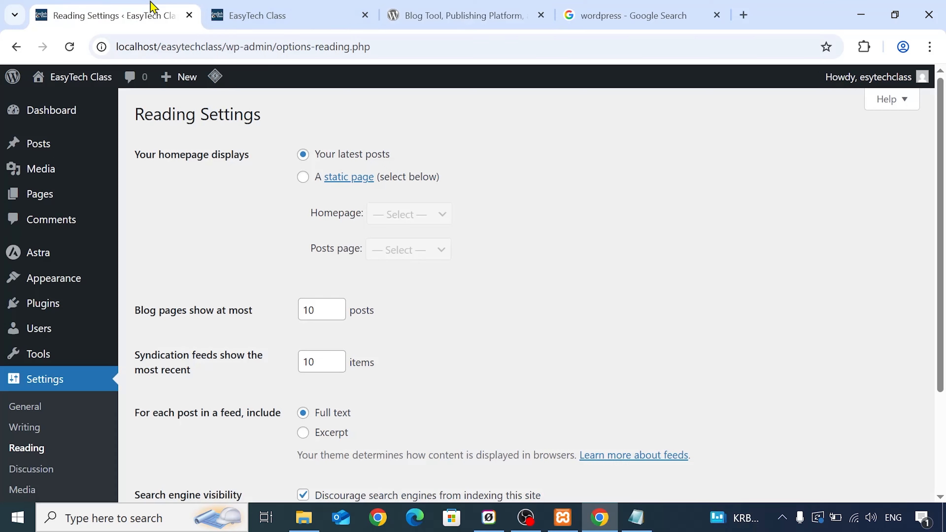
- Try a static homepage using the Home page, compare it with the live site, and switch back to Your latest posts
{"action": "left_click", "coordinate": [304, 177]}
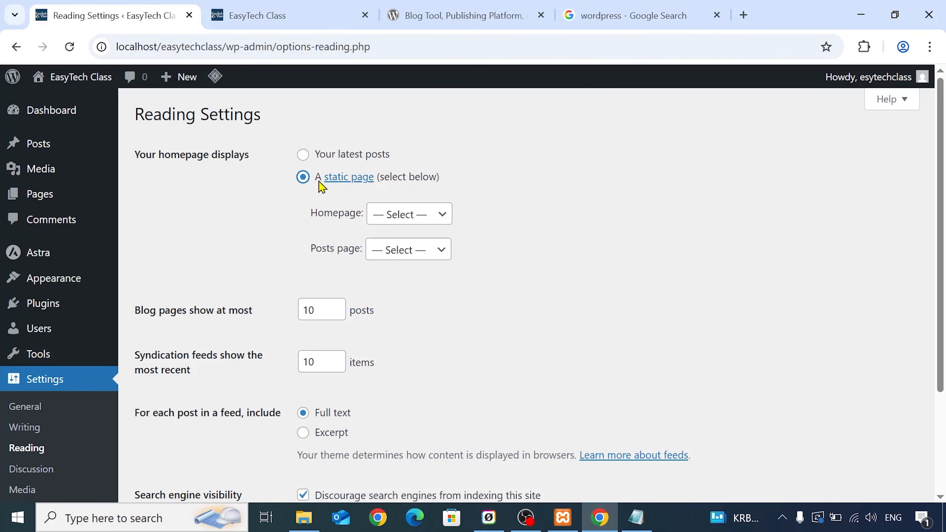
{"action": "left_click", "coordinate": [442, 212]}
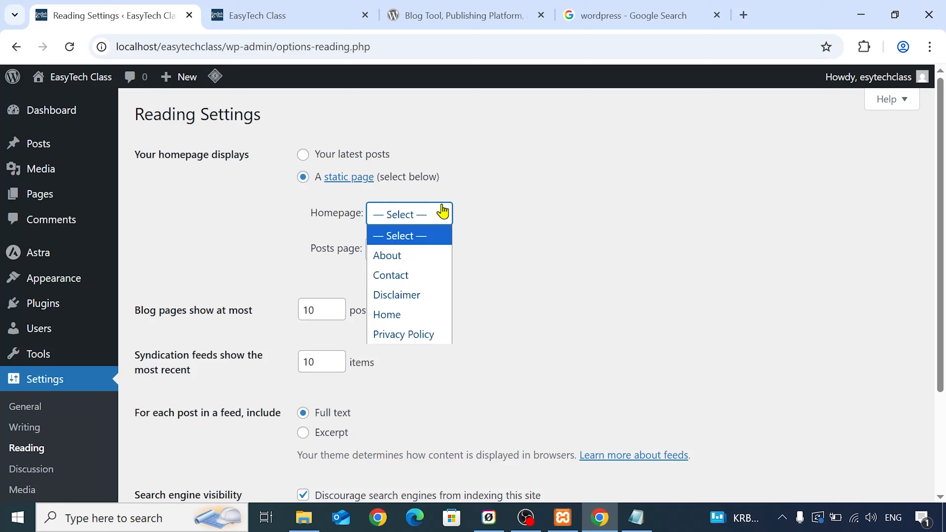
{"action": "left_click", "coordinate": [439, 321]}
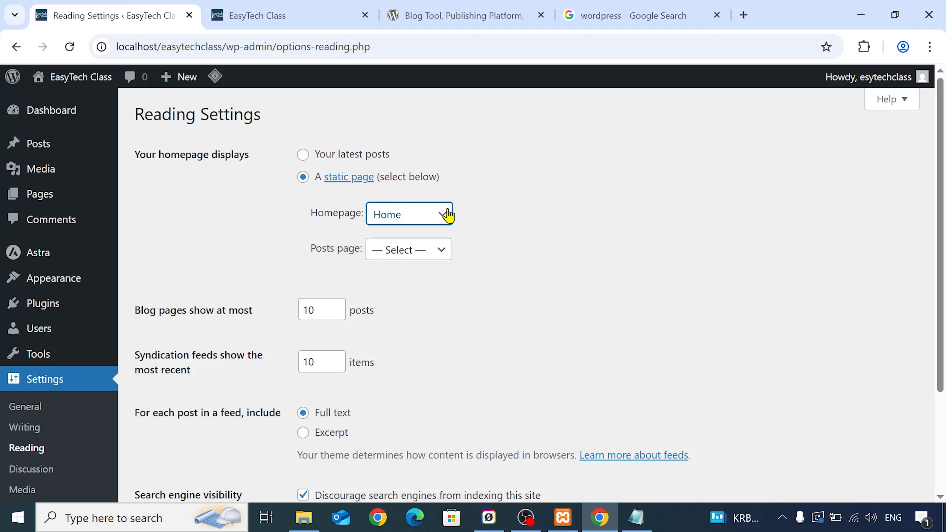
{"action": "left_click", "coordinate": [371, 13]}
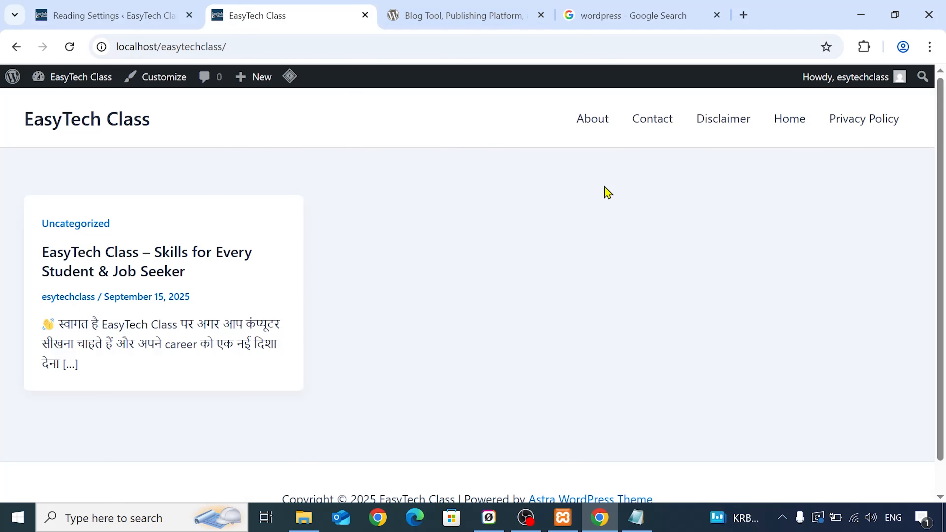
{"action": "left_click", "coordinate": [108, 8]}
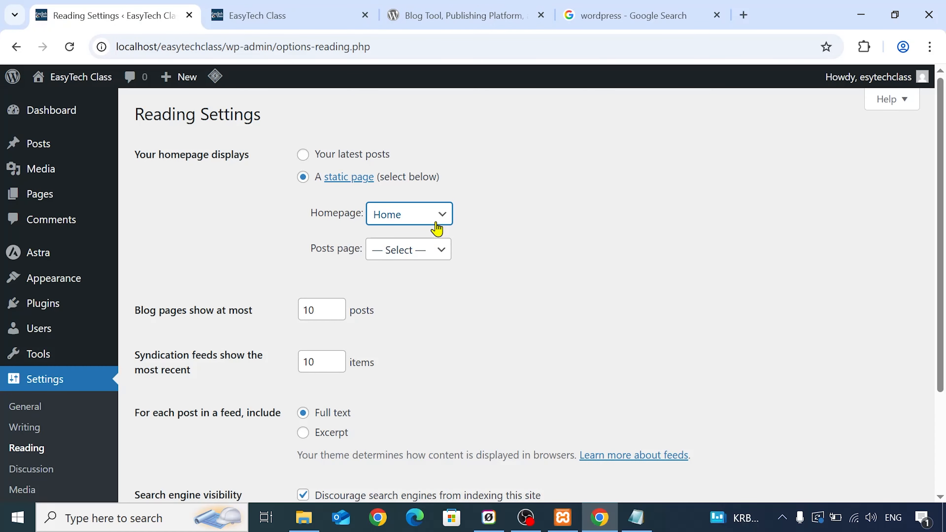
{"action": "left_click", "coordinate": [260, 14]}
{"action": "left_click", "coordinate": [187, 7]}
{"action": "left_click", "coordinate": [302, 154]}
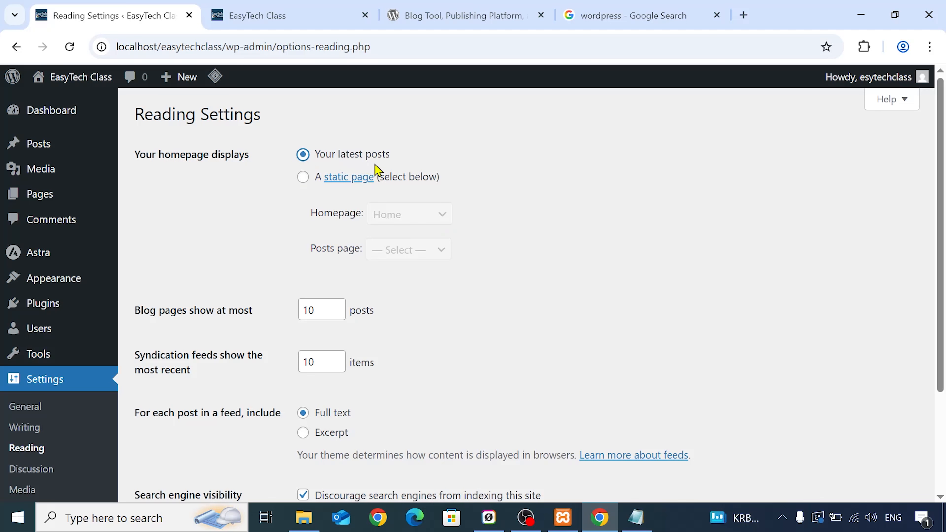
- Compare the blog page limit and feed content options with the post card and excerpt on the live site's home page
{"action": "scroll", "coordinate": [253, 277], "scroll_direction": "down", "scroll_amount": 3}
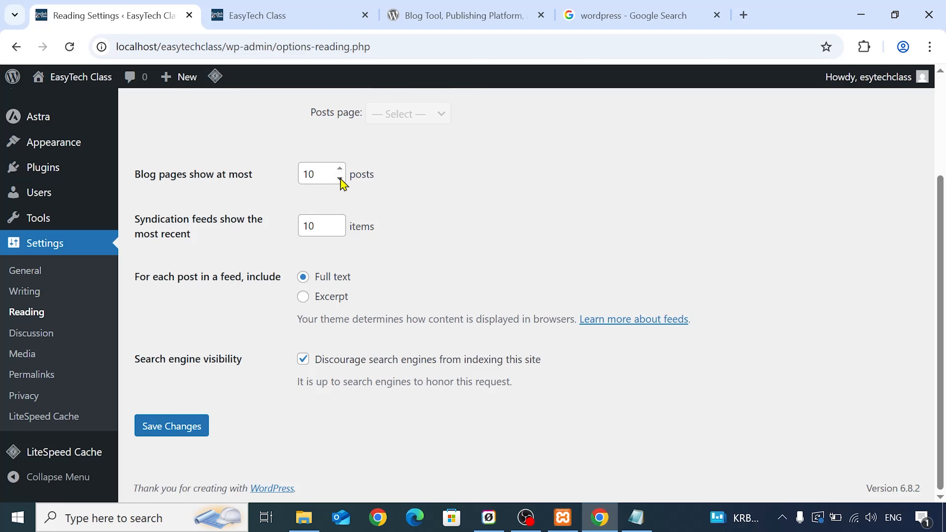
{"action": "left_click", "coordinate": [301, 7]}
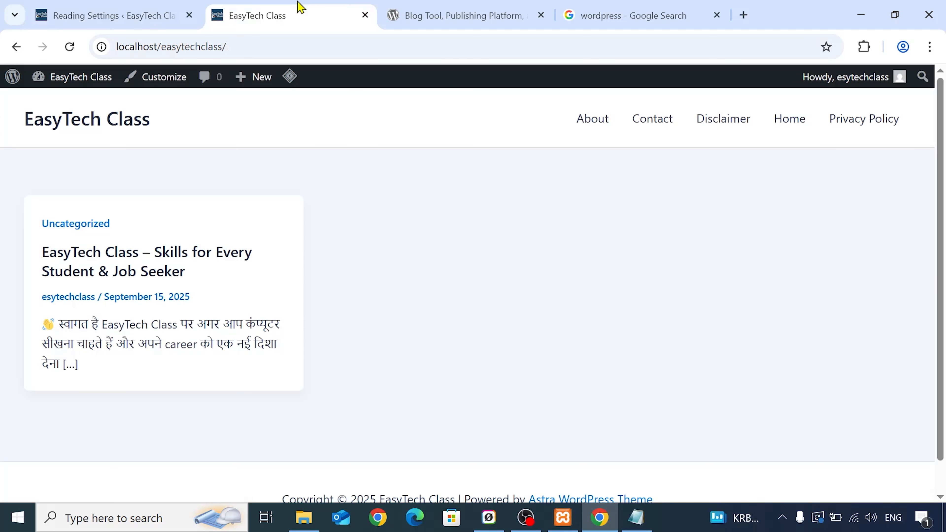
{"action": "left_click", "coordinate": [107, 11]}
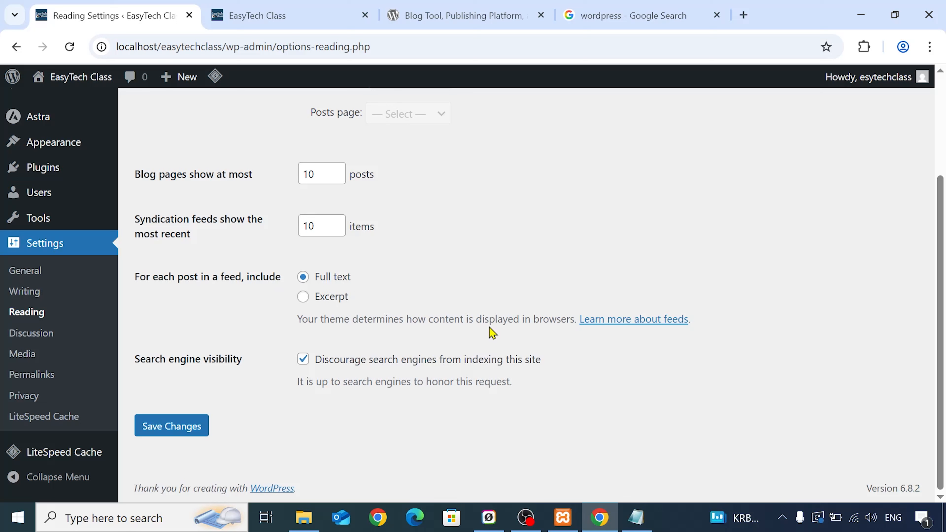
{"action": "left_click", "coordinate": [270, 14]}
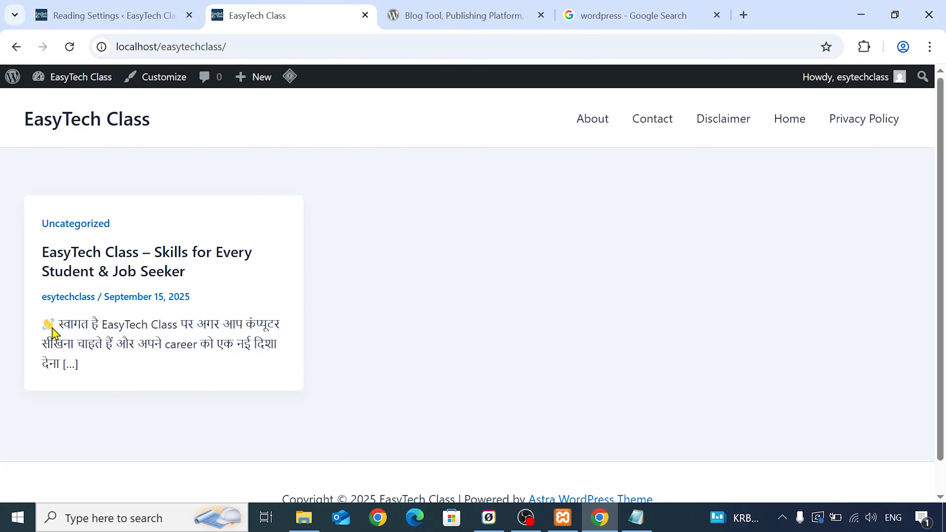
{"action": "left_click_drag", "start_coordinate": [56, 319], "coordinate": [98, 372]}
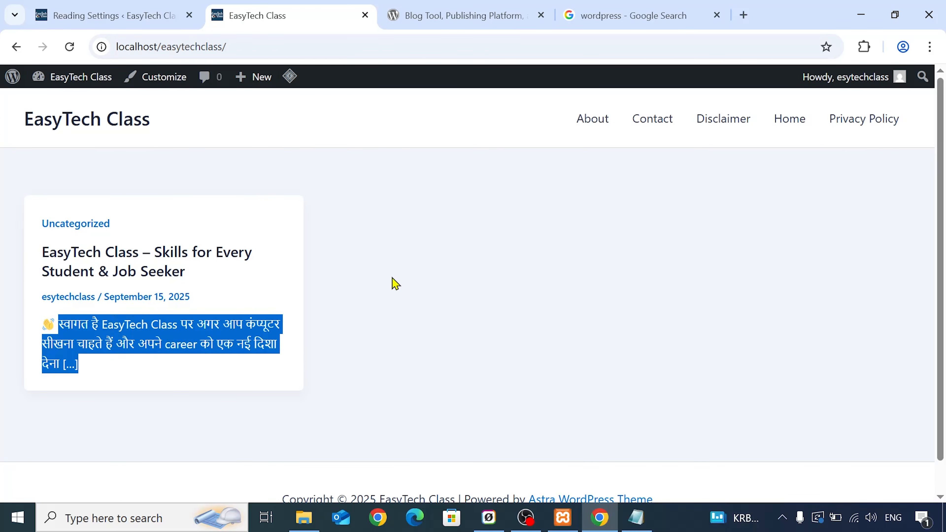
{"action": "left_click", "coordinate": [182, 9]}
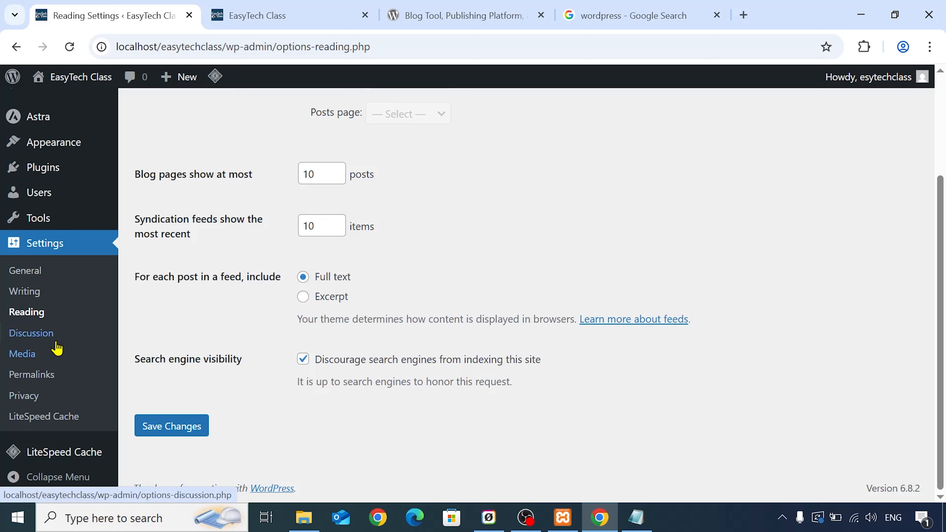
- Open the discussion settings and review the default post, comment, pagination, email notification and moderation options
{"action": "left_click", "coordinate": [38, 337]}
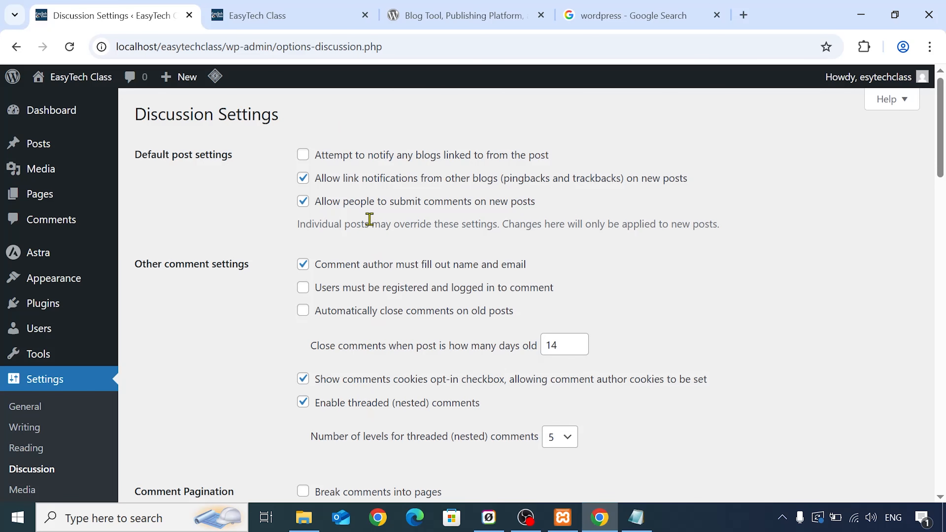
{"action": "scroll", "coordinate": [370, 224], "scroll_direction": "down", "scroll_amount": 4}
{"action": "scroll", "coordinate": [412, 358], "scroll_direction": "up", "scroll_amount": 2}
{"action": "scroll", "coordinate": [412, 359], "scroll_direction": "up", "scroll_amount": 3}
{"action": "scroll", "coordinate": [367, 213], "scroll_direction": "down", "scroll_amount": 2}
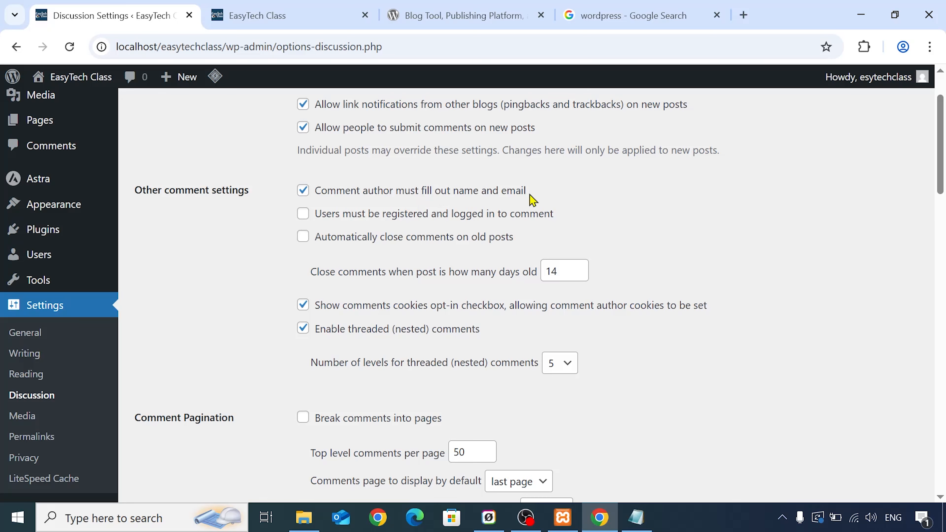
{"action": "scroll", "coordinate": [533, 197], "scroll_direction": "down", "scroll_amount": 4}
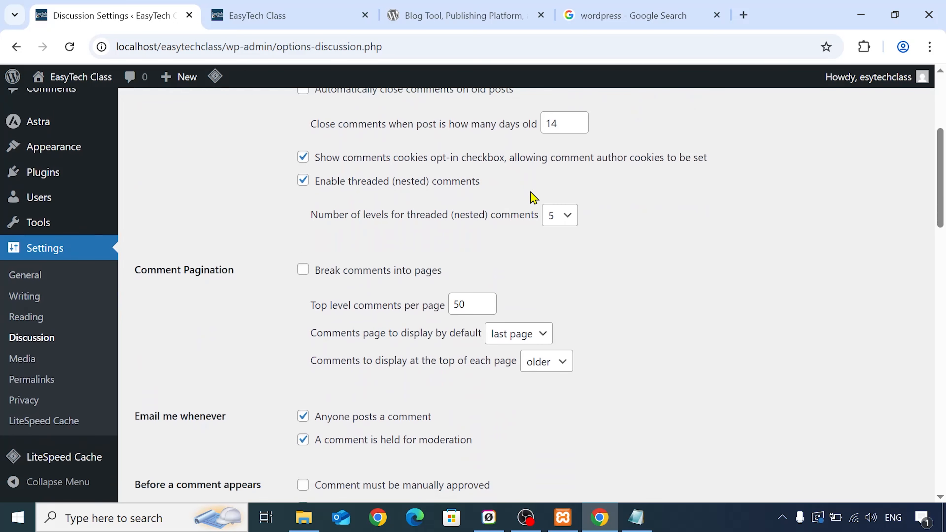
{"action": "scroll", "coordinate": [385, 185], "scroll_direction": "down", "scroll_amount": 1}
{"action": "scroll", "coordinate": [385, 185], "scroll_direction": "down", "scroll_amount": 3}
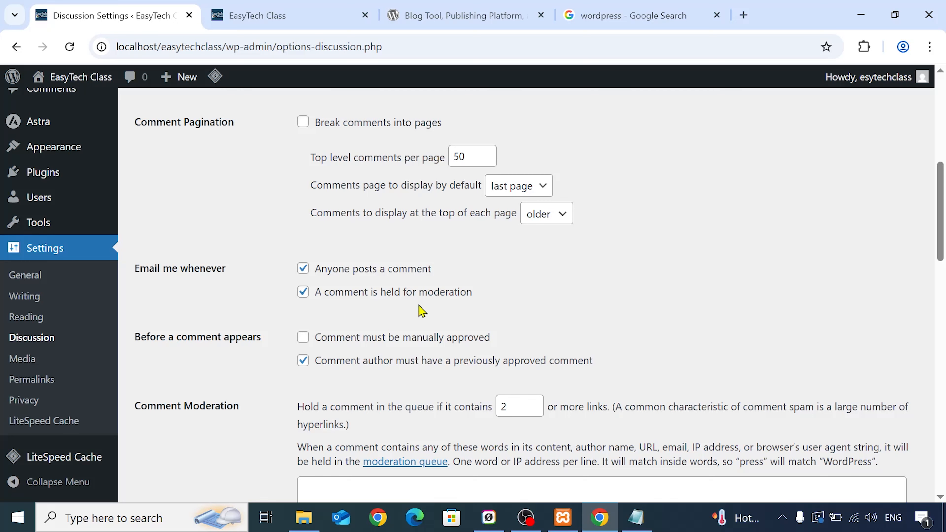
{"action": "scroll", "coordinate": [420, 311], "scroll_direction": "down", "scroll_amount": 3}
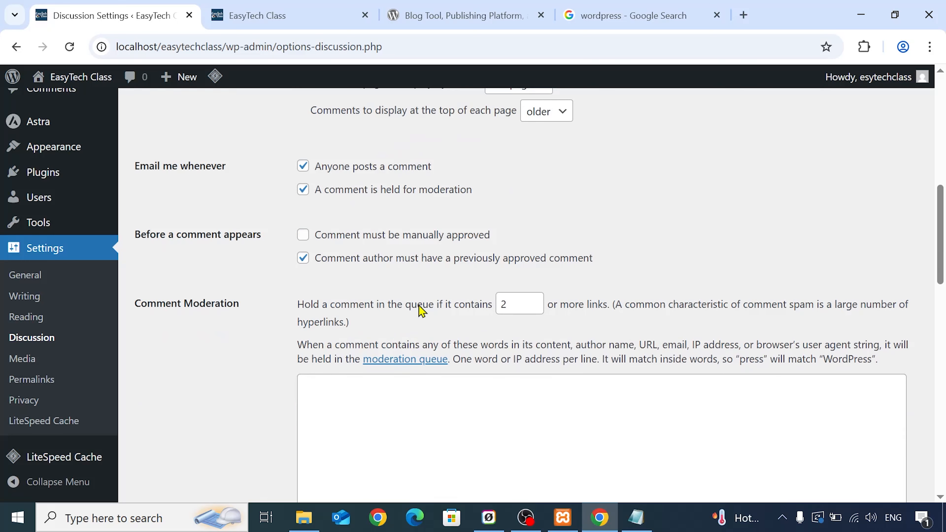
- Review the avatar settings, set the default avatar to Retro (Generated), and save the discussion settings
{"action": "scroll", "coordinate": [286, 265], "scroll_direction": "down", "scroll_amount": 13}
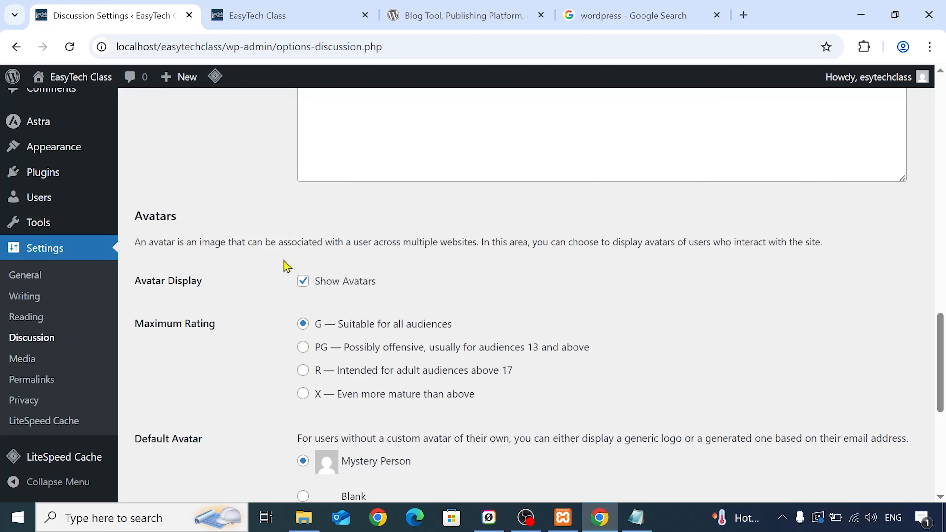
{"action": "scroll", "coordinate": [286, 265], "scroll_direction": "up", "scroll_amount": 6}
{"action": "scroll", "coordinate": [286, 266], "scroll_direction": "down", "scroll_amount": 2}
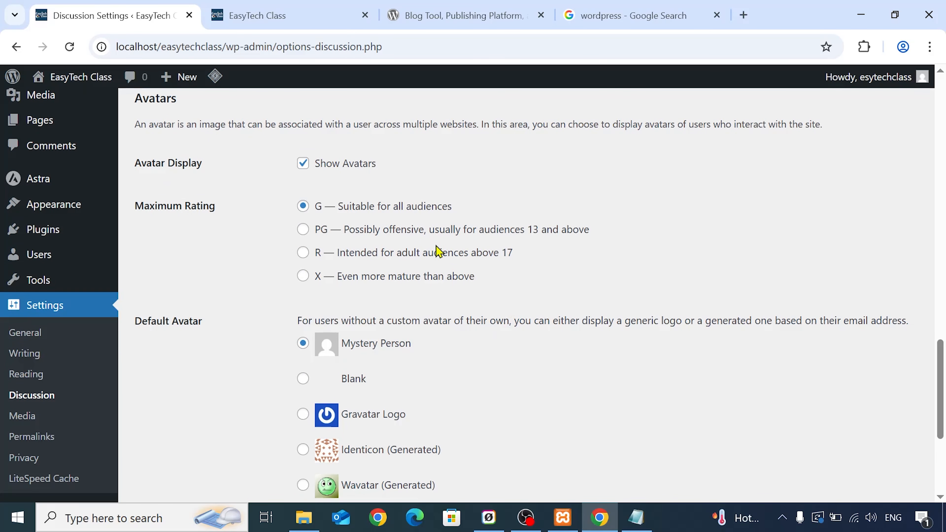
{"action": "scroll", "coordinate": [439, 252], "scroll_direction": "down", "scroll_amount": 2}
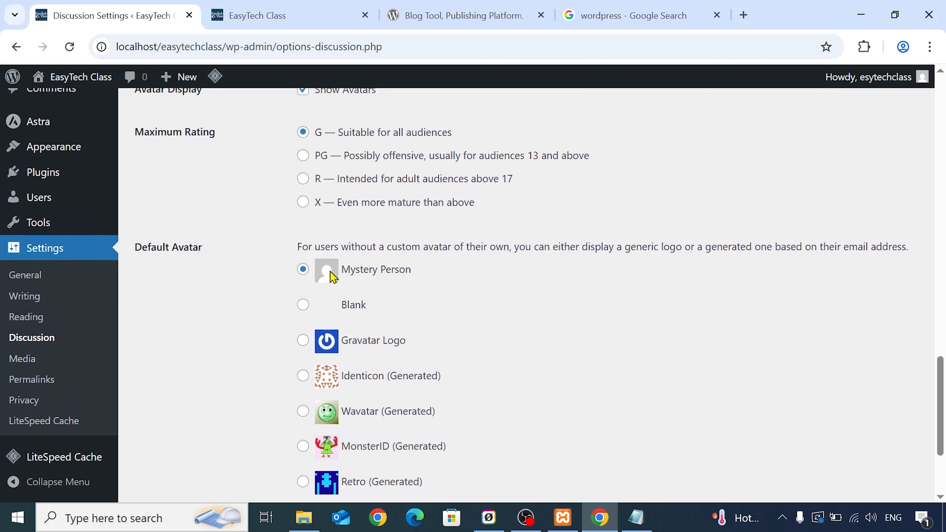
{"action": "scroll", "coordinate": [395, 242], "scroll_direction": "down", "scroll_amount": 2}
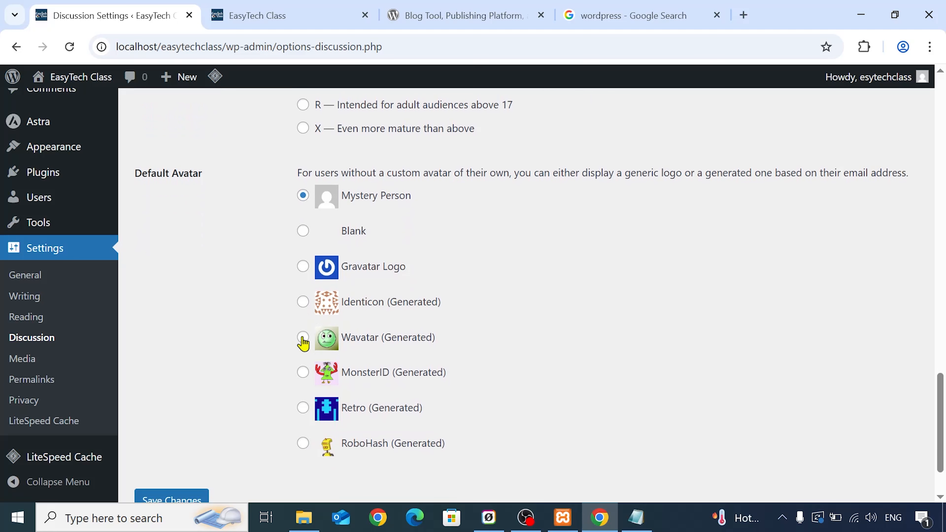
{"action": "left_click", "coordinate": [302, 407]}
{"action": "scroll", "coordinate": [190, 304], "scroll_direction": "down", "scroll_amount": 2}
{"action": "left_click", "coordinate": [164, 433]}
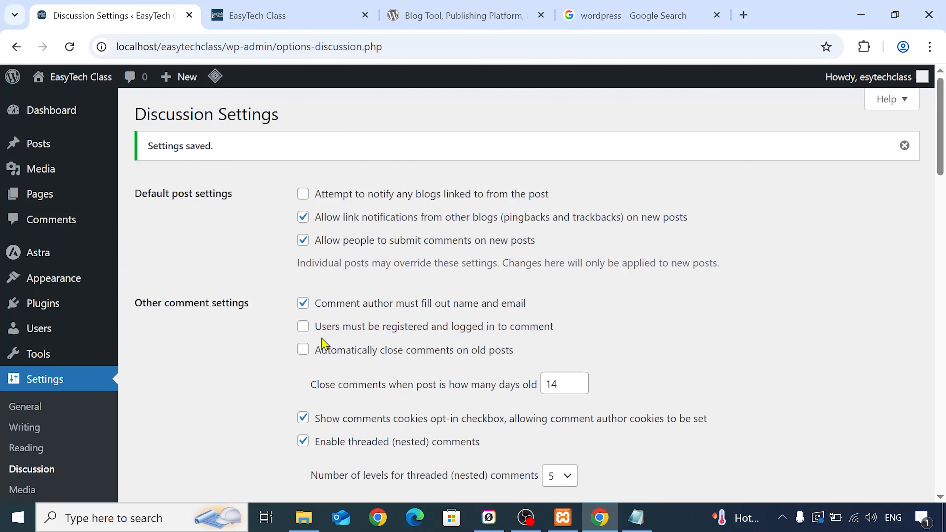
- Open the media settings and review the thumbnail, medium and large image sizes and the upload folder option
{"action": "scroll", "coordinate": [34, 425], "scroll_direction": "down", "scroll_amount": 5}
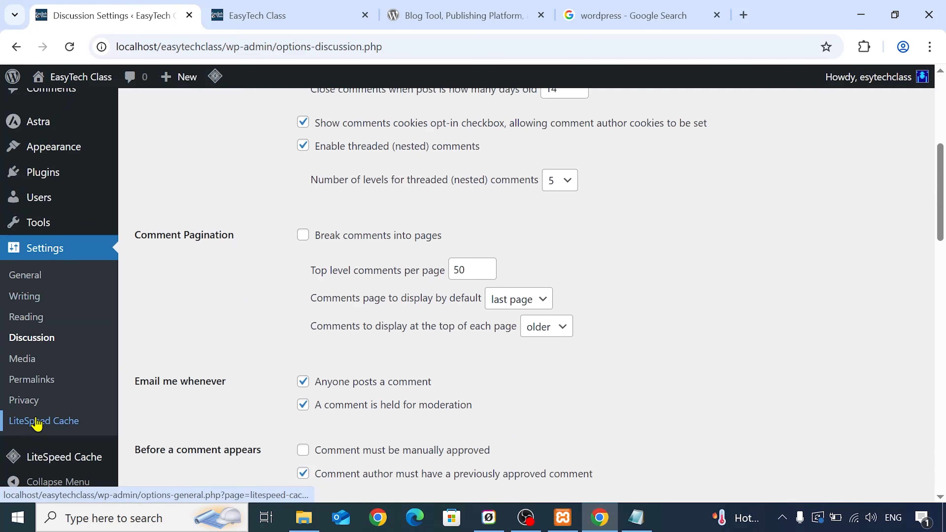
{"action": "left_click", "coordinate": [33, 361]}
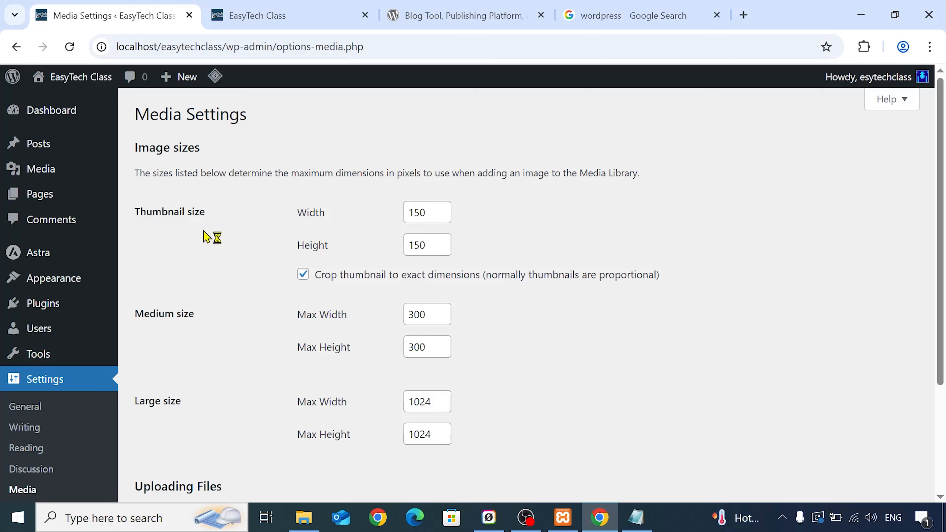
{"action": "scroll", "coordinate": [211, 237], "scroll_direction": "down", "scroll_amount": 3}
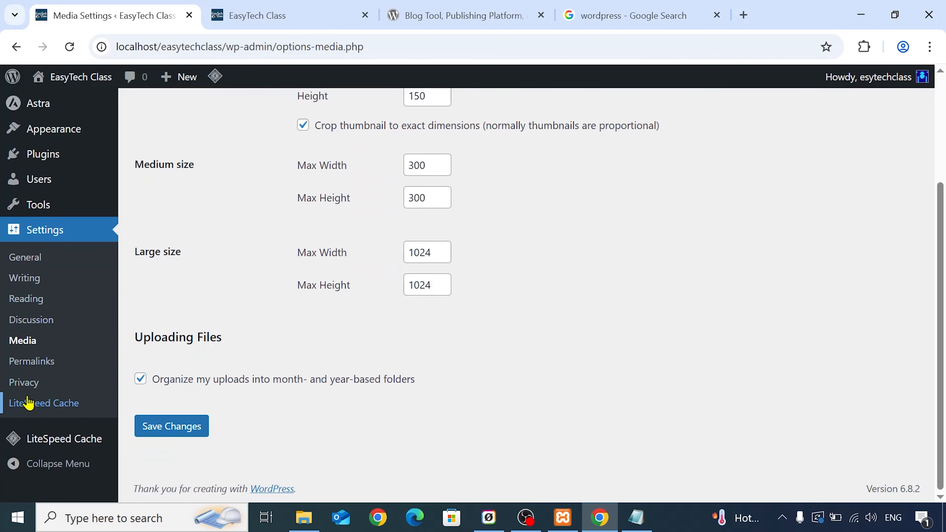
- Open the permalink settings and select the Plain permalink structure
{"action": "left_click", "coordinate": [31, 367]}
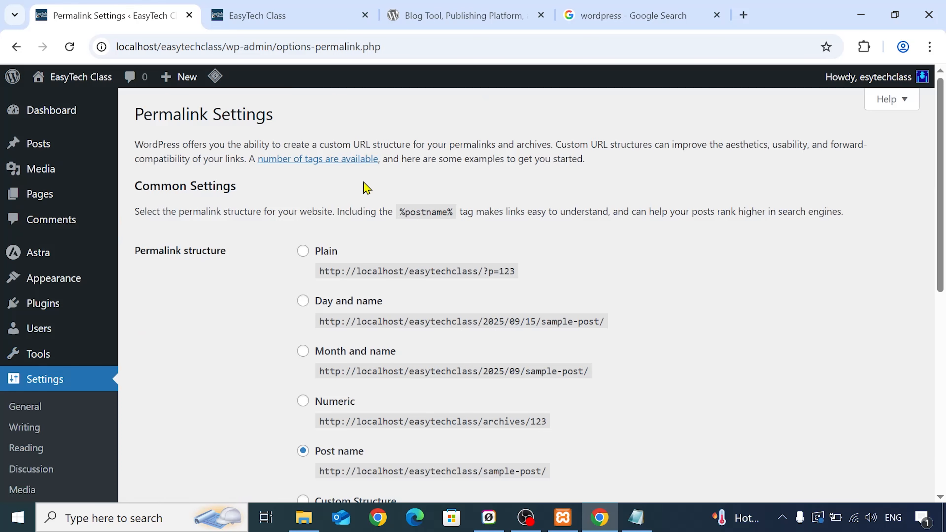
{"action": "scroll", "coordinate": [404, 179], "scroll_direction": "down", "scroll_amount": 3}
{"action": "scroll", "coordinate": [359, 218], "scroll_direction": "up", "scroll_amount": 3}
{"action": "scroll", "coordinate": [408, 230], "scroll_direction": "down", "scroll_amount": 3}
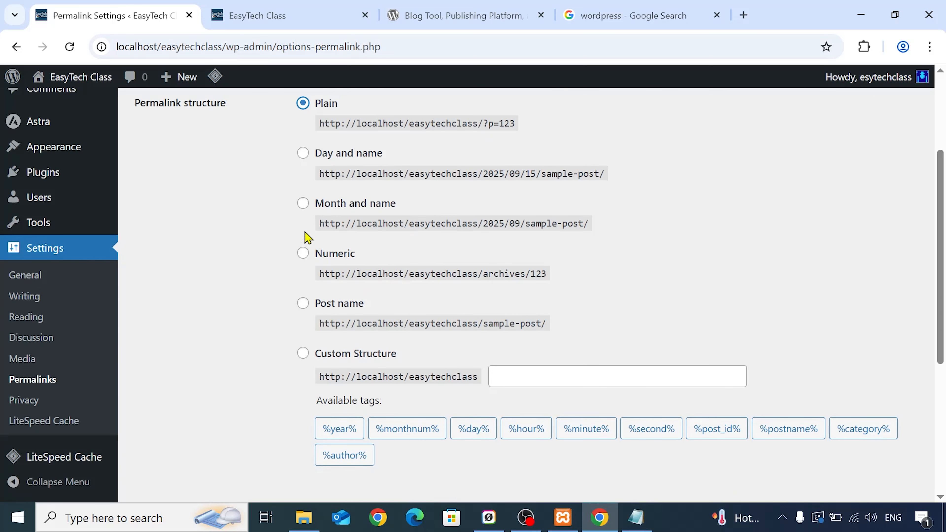
- Examine the Post name structure's example URL and compare it with the other permalink structures
{"action": "left_click", "coordinate": [303, 303]}
{"action": "left_click_drag", "start_coordinate": [409, 321], "coordinate": [321, 320]}
{"action": "left_click_drag", "start_coordinate": [478, 323], "coordinate": [343, 324]}
{"action": "left_click", "coordinate": [489, 318]}
{"action": "left_click_drag", "start_coordinate": [484, 323], "coordinate": [557, 331]}
{"action": "left_click", "coordinate": [558, 332]}
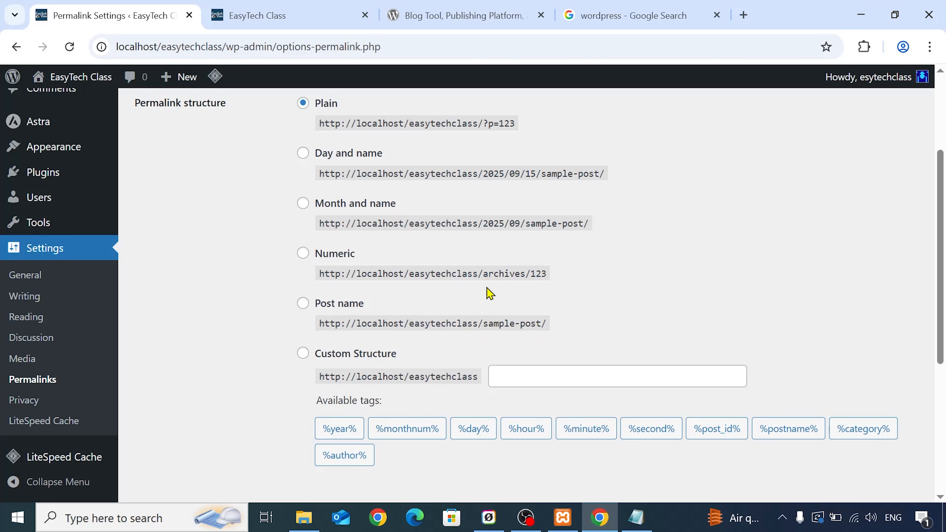
{"action": "scroll", "coordinate": [532, 258], "scroll_direction": "down", "scroll_amount": 1}
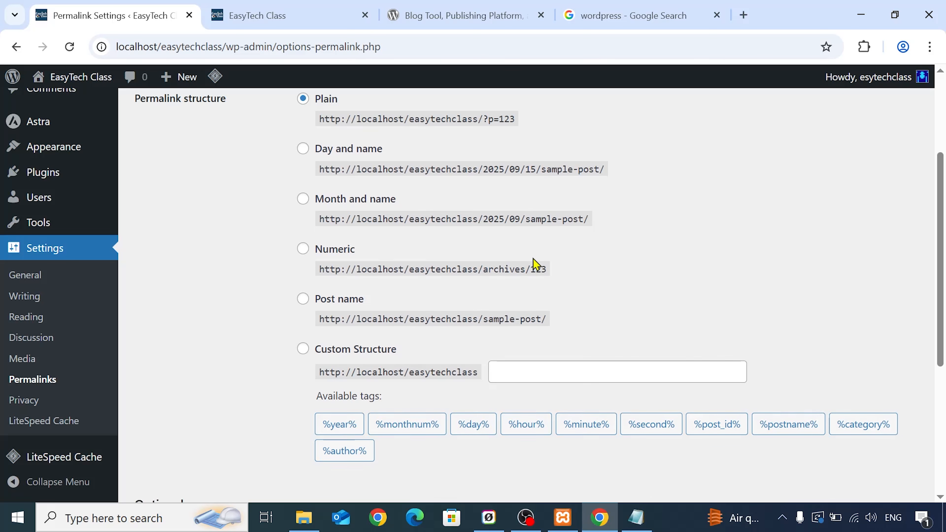
{"action": "scroll", "coordinate": [534, 259], "scroll_direction": "up", "scroll_amount": 1}
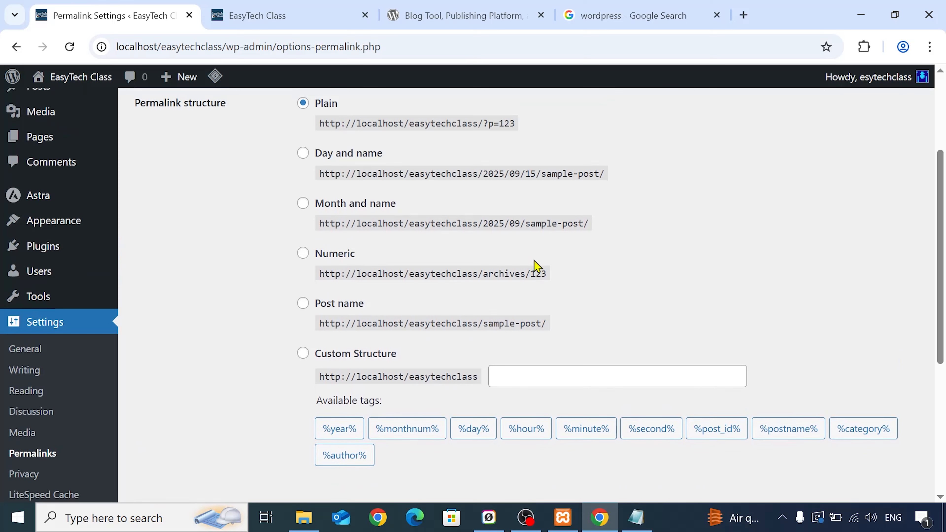
- Save the permalink settings with the category base and tag base left blank
{"action": "scroll", "coordinate": [536, 267], "scroll_direction": "down", "scroll_amount": 4}
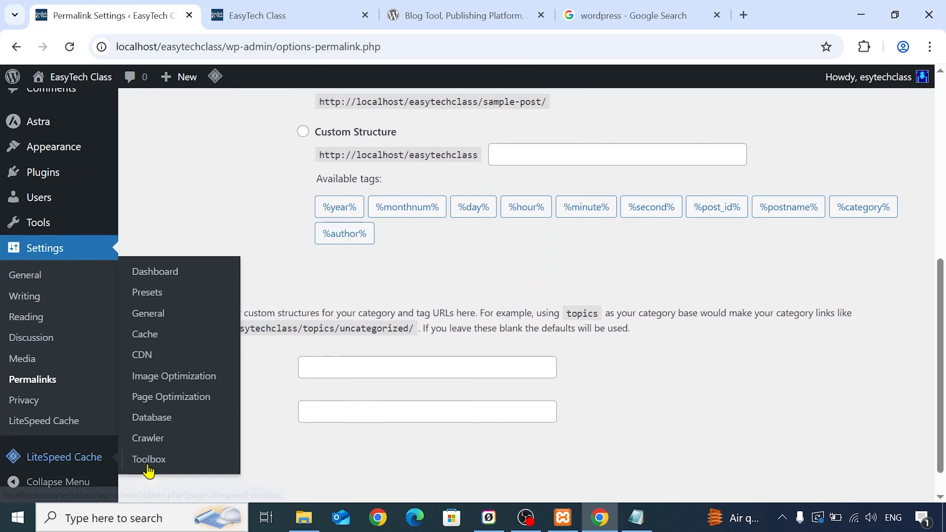
{"action": "left_click", "coordinate": [200, 465]}
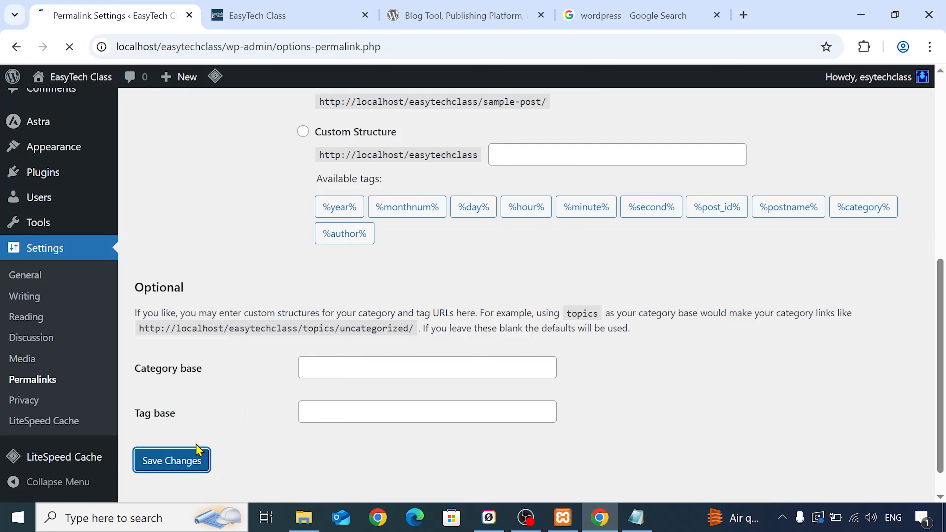
- Open the privacy settings and review the Policy Guide, including its list of policies
{"action": "scroll", "coordinate": [78, 384], "scroll_direction": "down", "scroll_amount": 8}
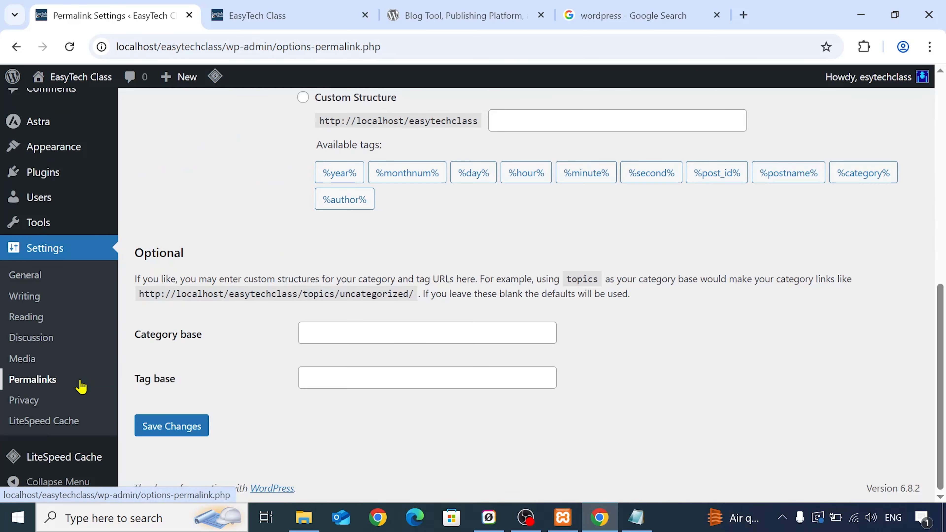
{"action": "left_click", "coordinate": [23, 402]}
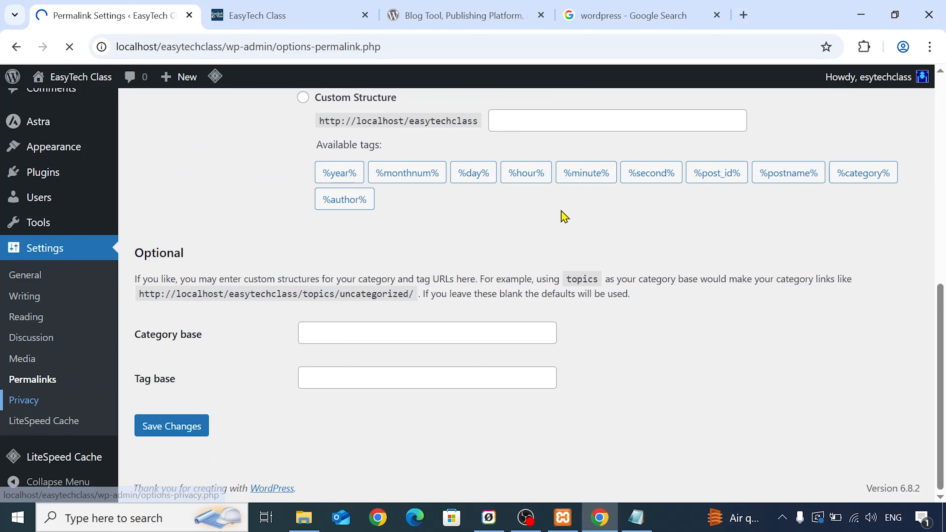
{"action": "left_click", "coordinate": [564, 183]}
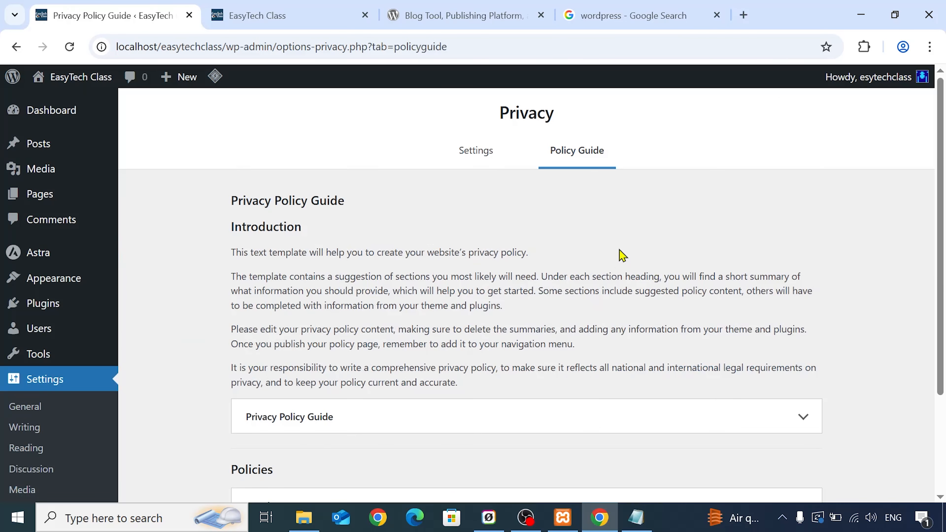
{"action": "scroll", "coordinate": [354, 274], "scroll_direction": "down", "scroll_amount": 3}
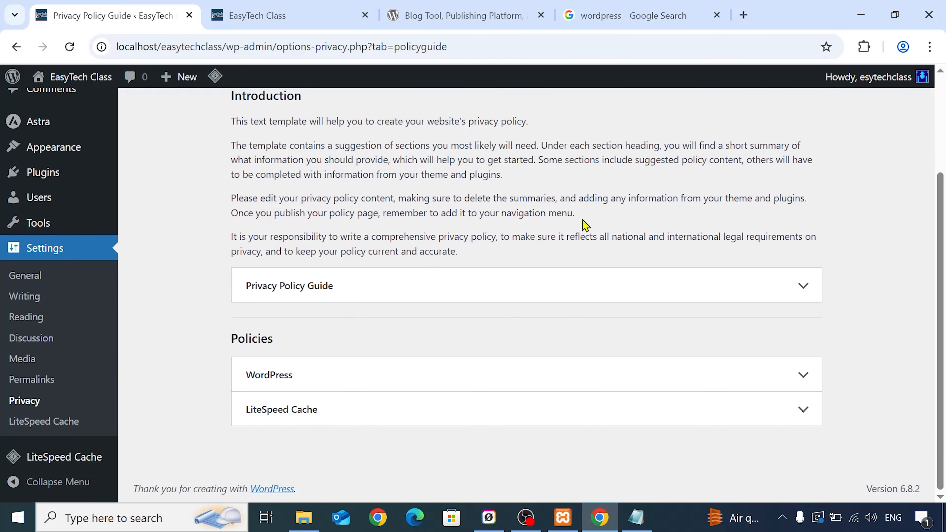
- Open the LiteSpeed Cache options within the settings and review the cache controls, collapsing and re-expanding the admin menu
{"action": "left_click", "coordinate": [59, 428]}
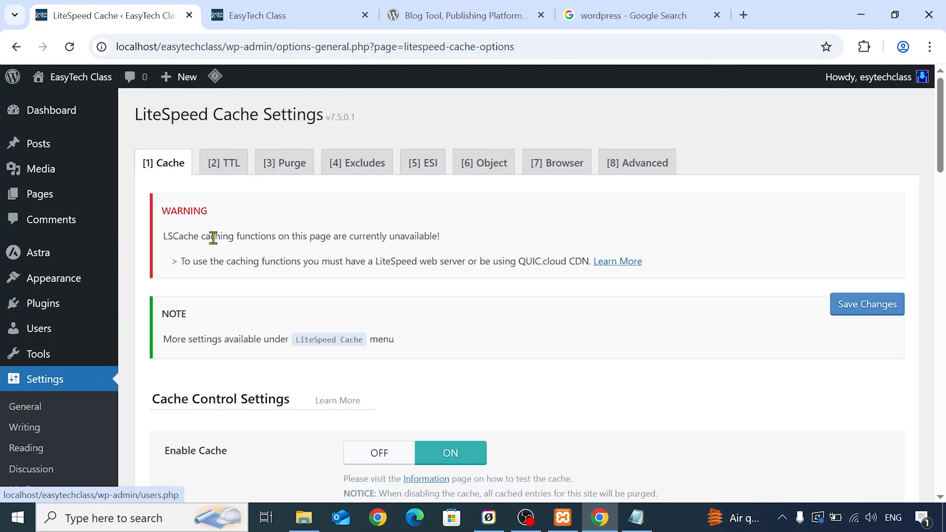
{"action": "scroll", "coordinate": [619, 253], "scroll_direction": "down", "scroll_amount": 5}
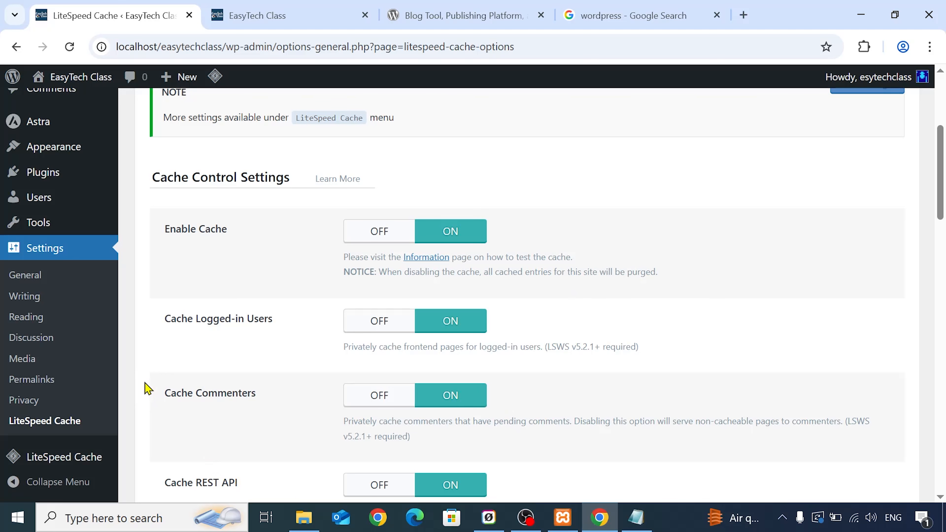
{"action": "scroll", "coordinate": [75, 403], "scroll_direction": "down", "scroll_amount": 1}
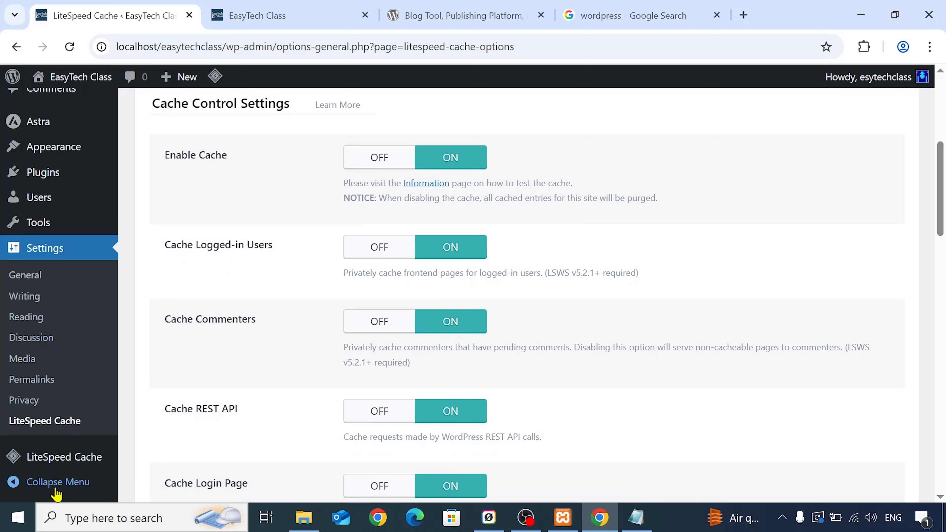
{"action": "left_click", "coordinate": [57, 483]}
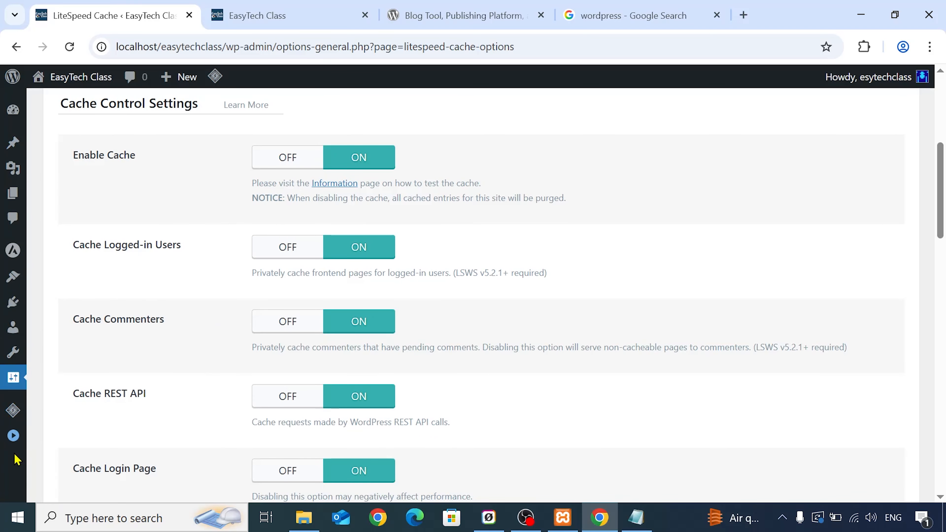
{"action": "left_click", "coordinate": [4, 440]}
{"action": "scroll", "coordinate": [181, 220], "scroll_direction": "up", "scroll_amount": 5}
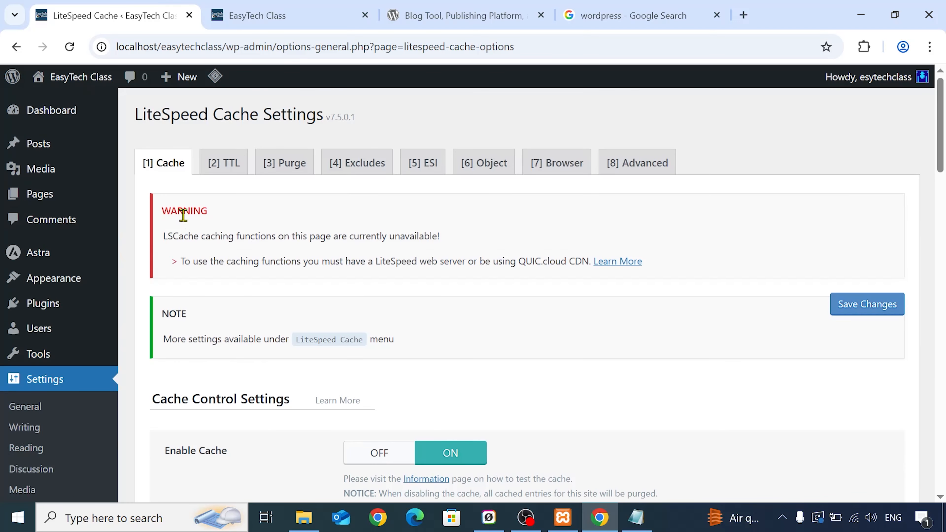
- Open the dashboard home, view the theme's Design page in the site editor, and return to the dashboard
{"action": "left_click", "coordinate": [62, 116]}
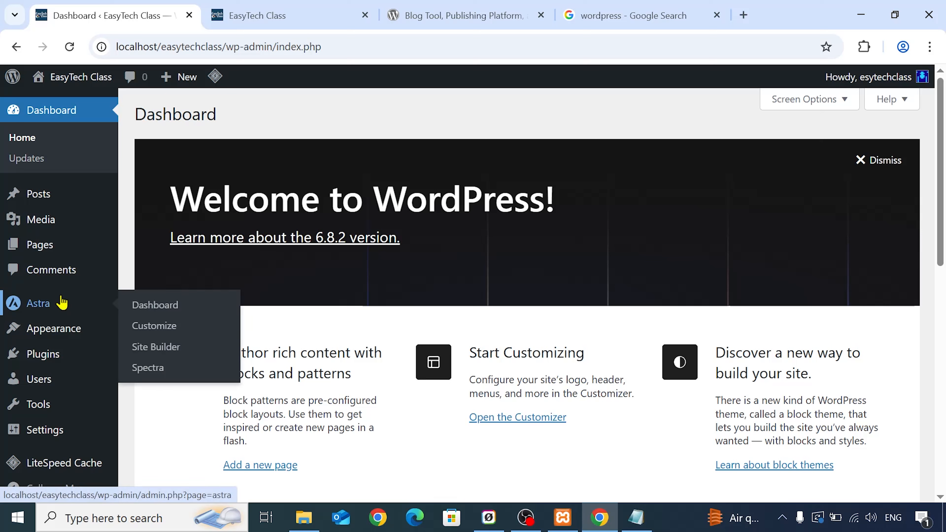
{"action": "mouse_move", "coordinate": [101, 235]}
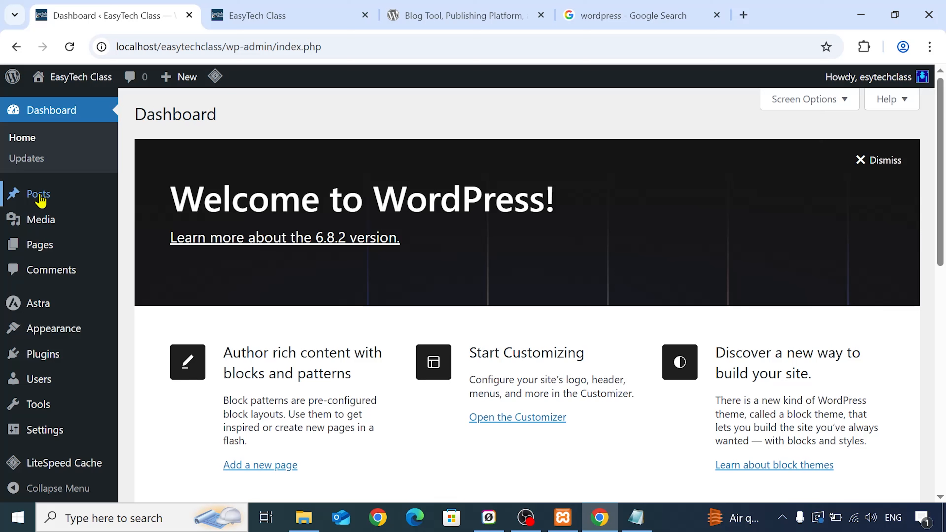
{"action": "mouse_move", "coordinate": [63, 329]}
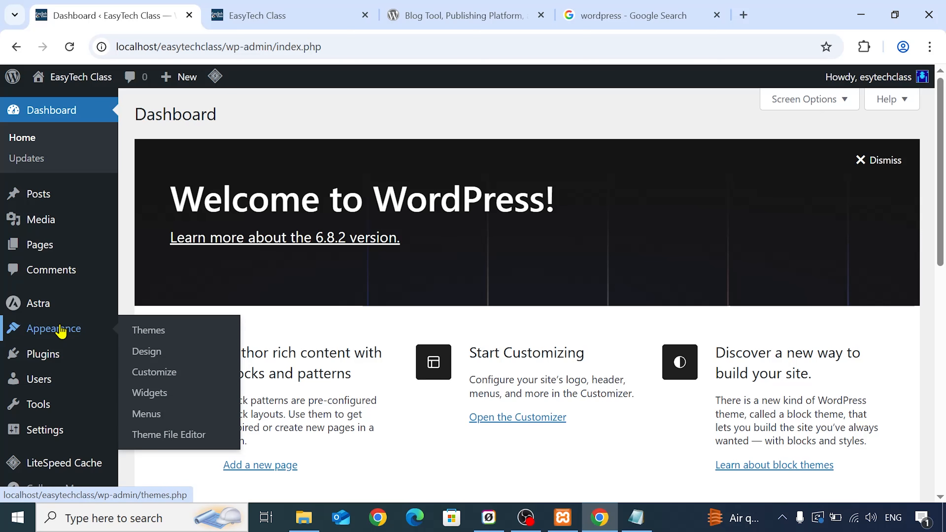
{"action": "left_click", "coordinate": [138, 349]}
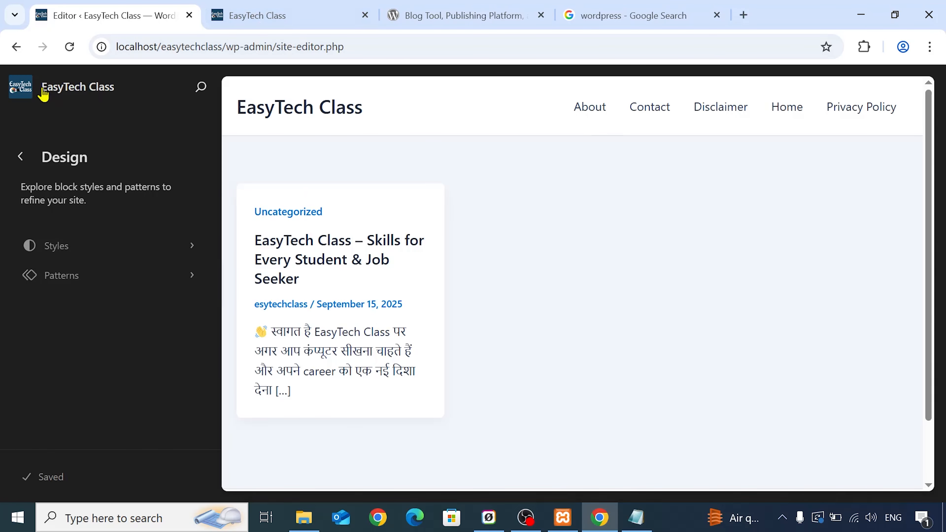
{"action": "left_click", "coordinate": [16, 47]}
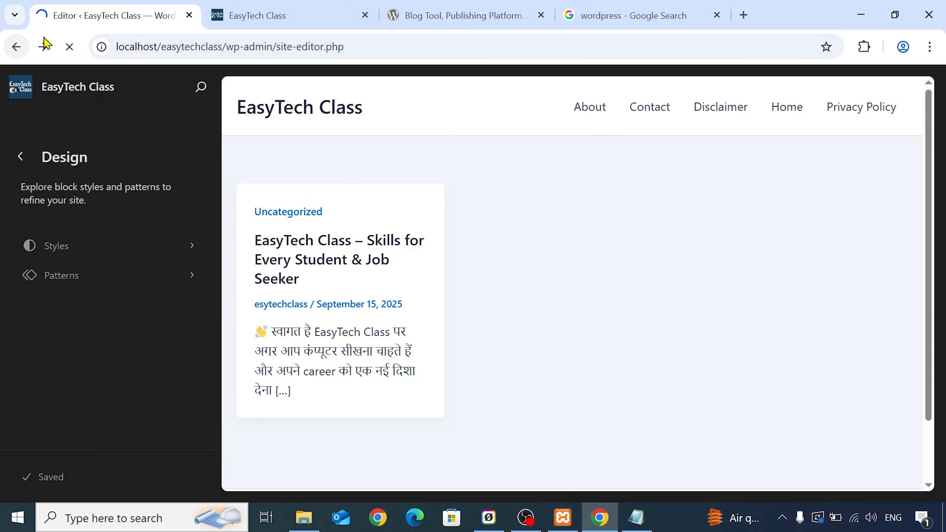
- View the WordPress.org home page and return to the EasyTech Class dashboard
{"action": "left_click", "coordinate": [434, 6]}
{"action": "scroll", "coordinate": [460, 243], "scroll_direction": "up", "scroll_amount": 10}
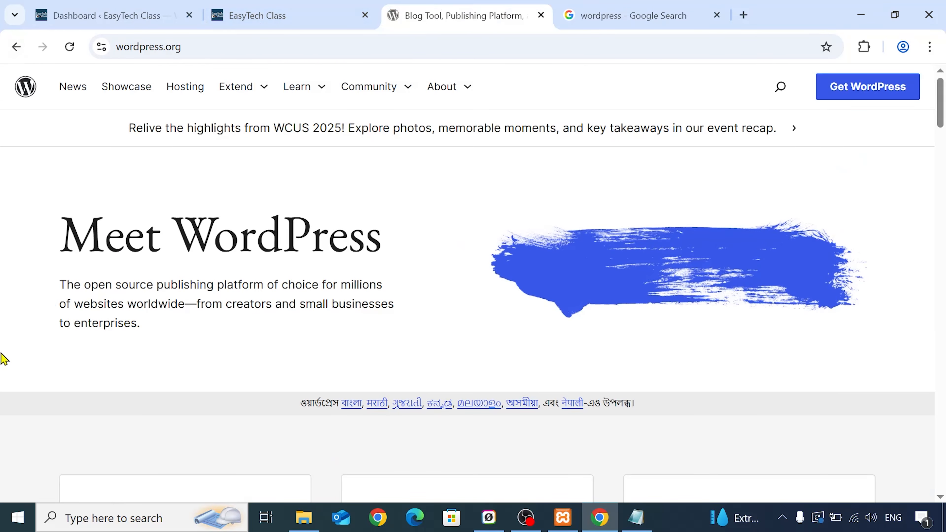
{"action": "left_click", "coordinate": [197, 7]}
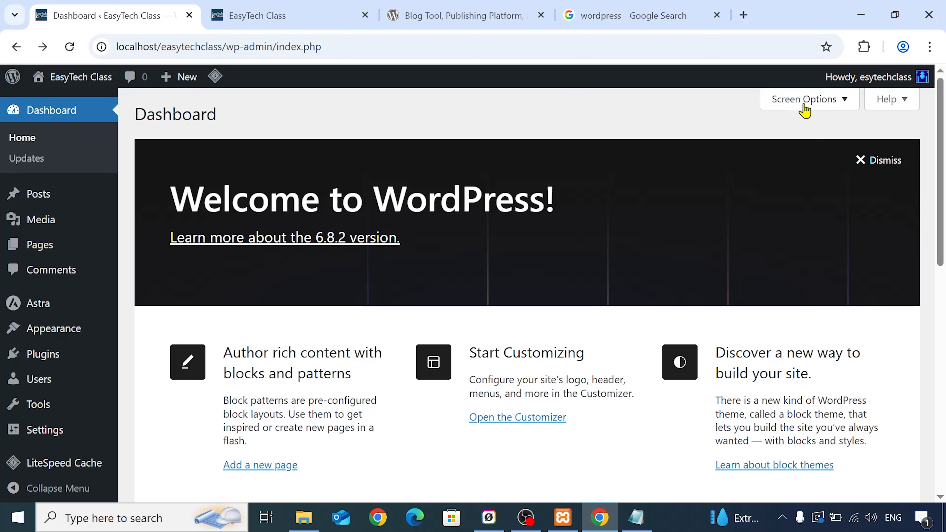
- Log out of the EasyTech Class admin account and close both EasyTech Class browser tabs
{"action": "mouse_move", "coordinate": [864, 86]}
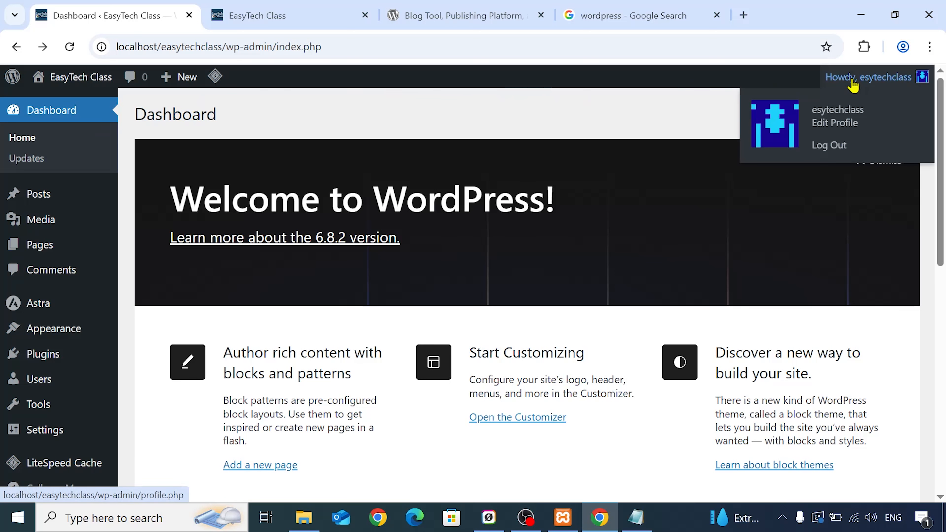
{"action": "left_click", "coordinate": [834, 149]}
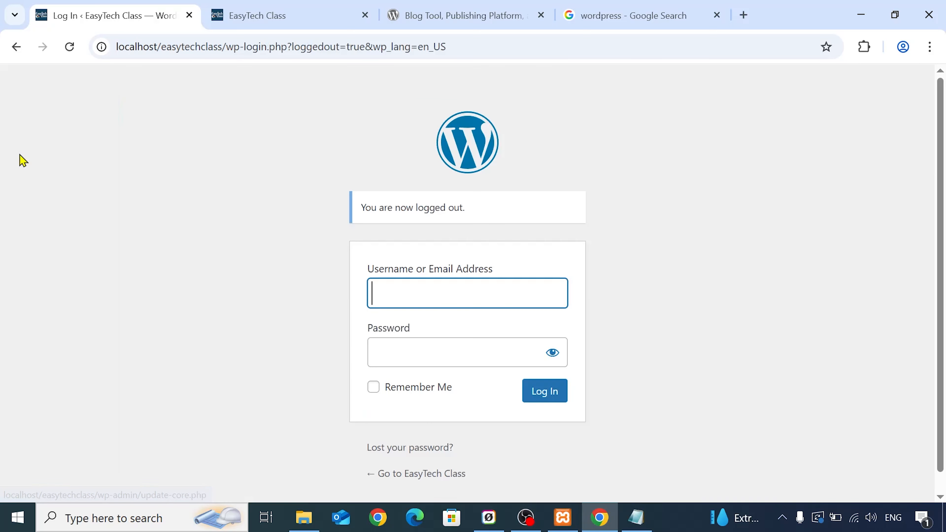
{"action": "left_click", "coordinate": [189, 15]}
{"action": "left_click", "coordinate": [190, 15]}
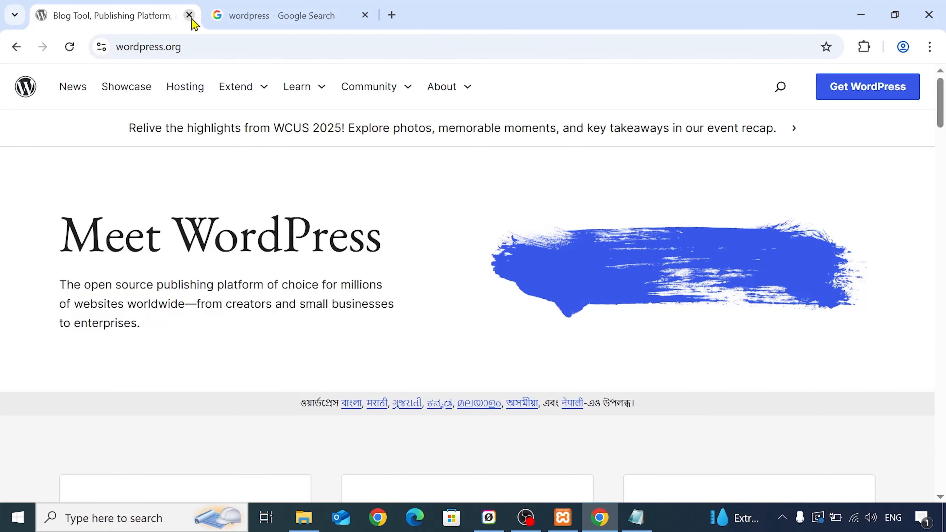
- Switch to the XAMPP Control Panel, stop the Apache and MySQL modules, and close the panel
{"action": "left_click", "coordinate": [563, 517]}
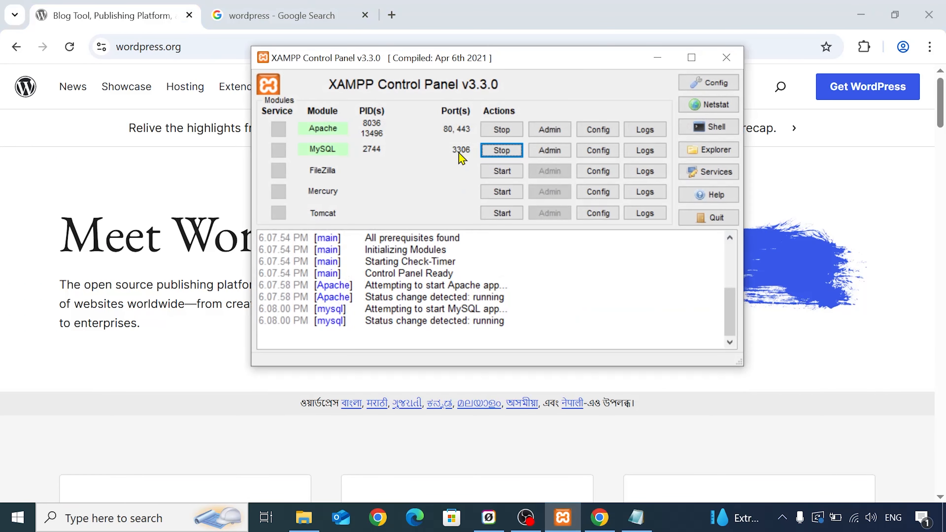
{"action": "left_click", "coordinate": [502, 131]}
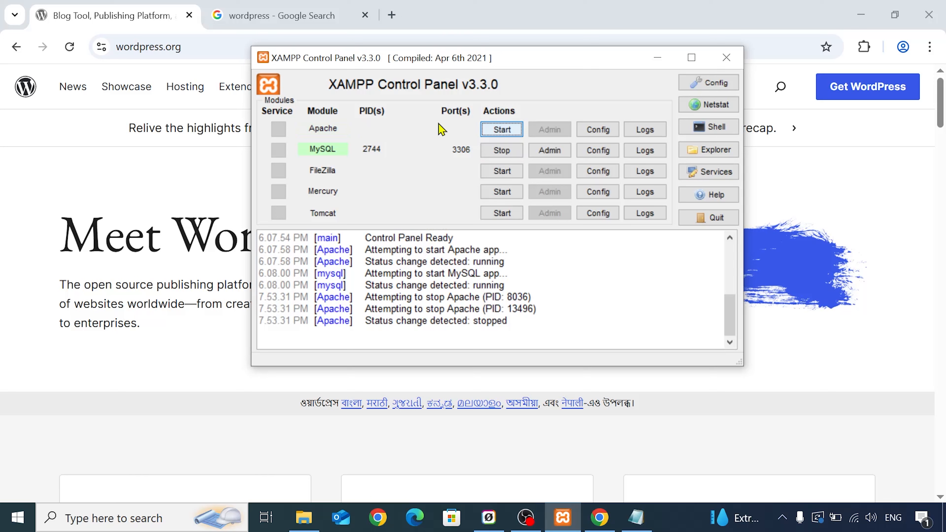
{"action": "left_click", "coordinate": [501, 150]}
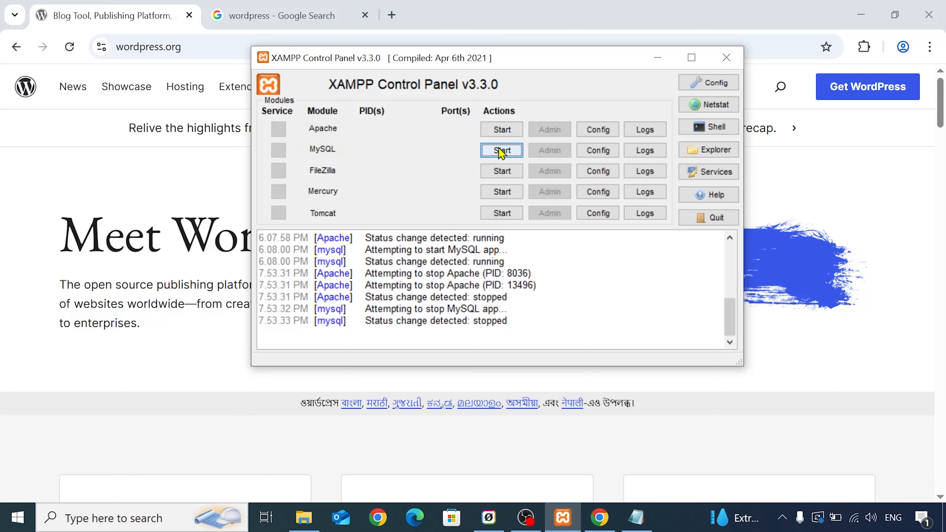
{"action": "left_click", "coordinate": [727, 58]}
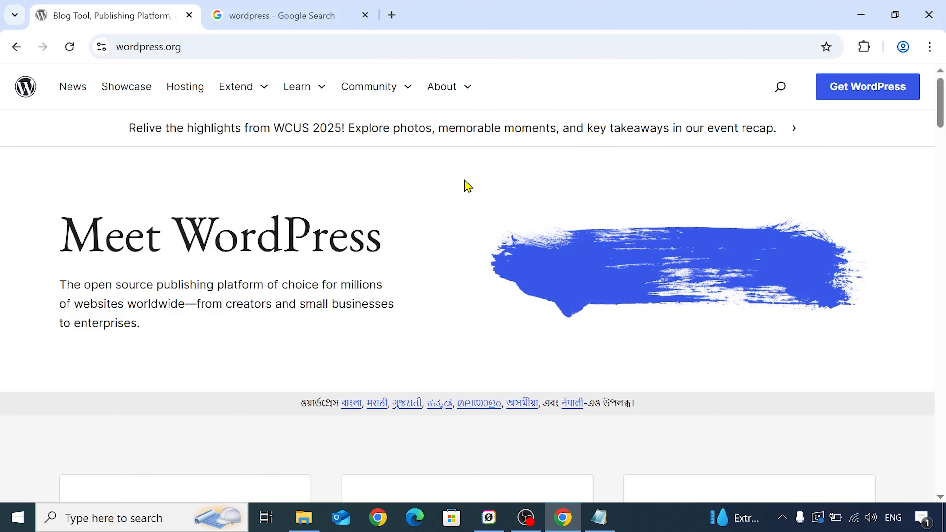